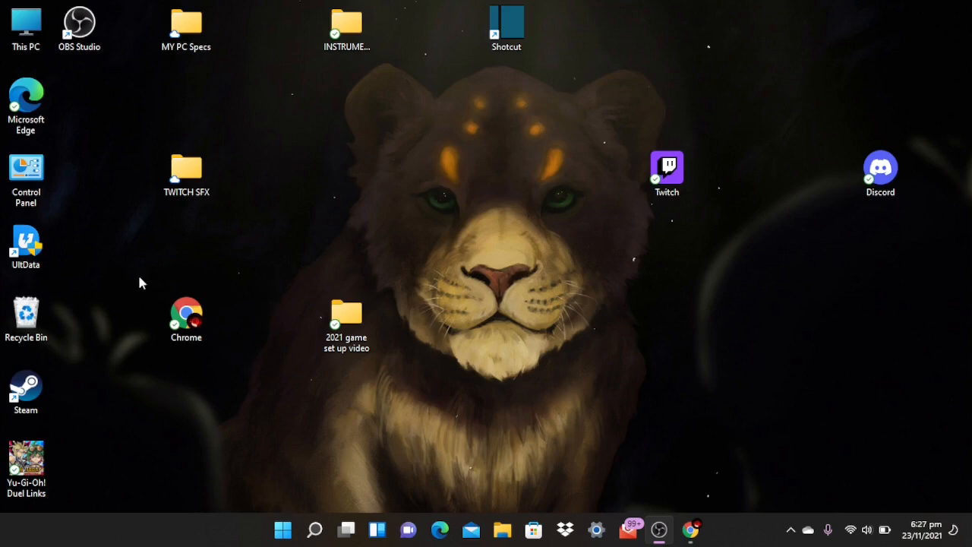
- Search Google in Chrome for "overlay expert" and open the Overlay Expert home page
{"action": "double_click", "coordinate": [190, 318]}
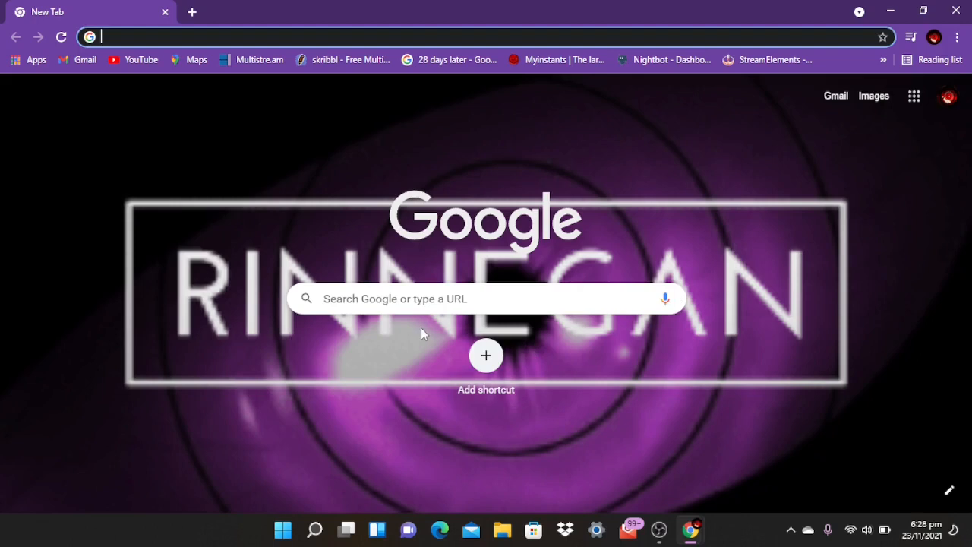
{"action": "left_click", "coordinate": [381, 298]}
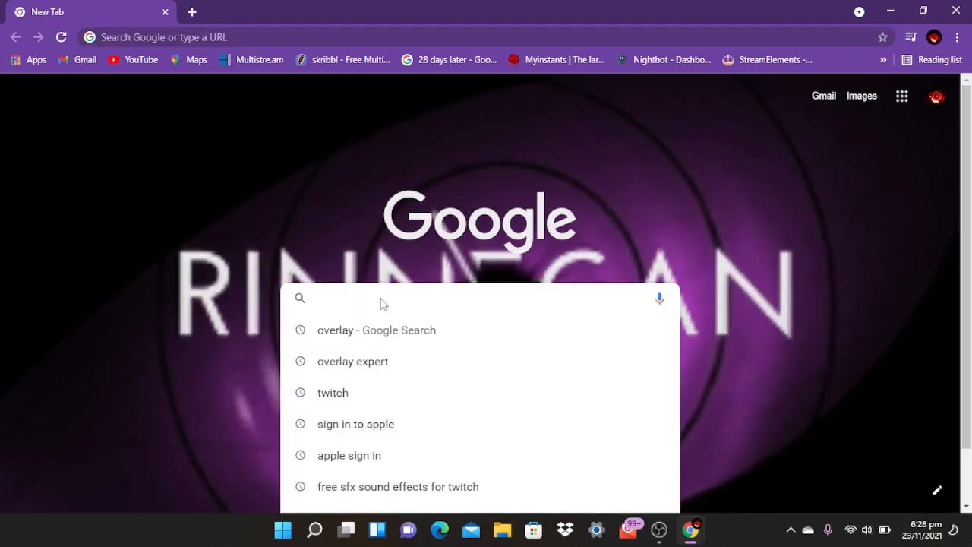
{"action": "type", "text": "o"}
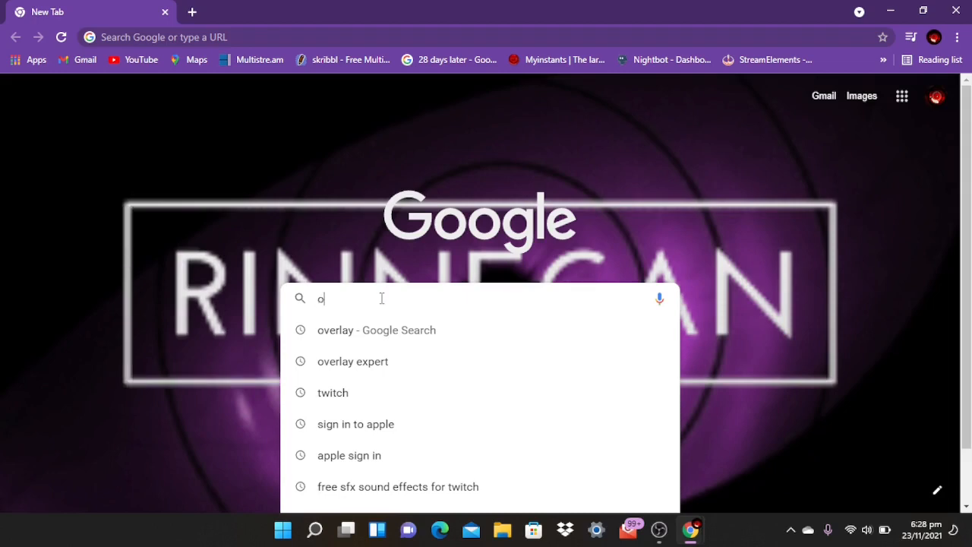
{"action": "type", "text": "verlay "}
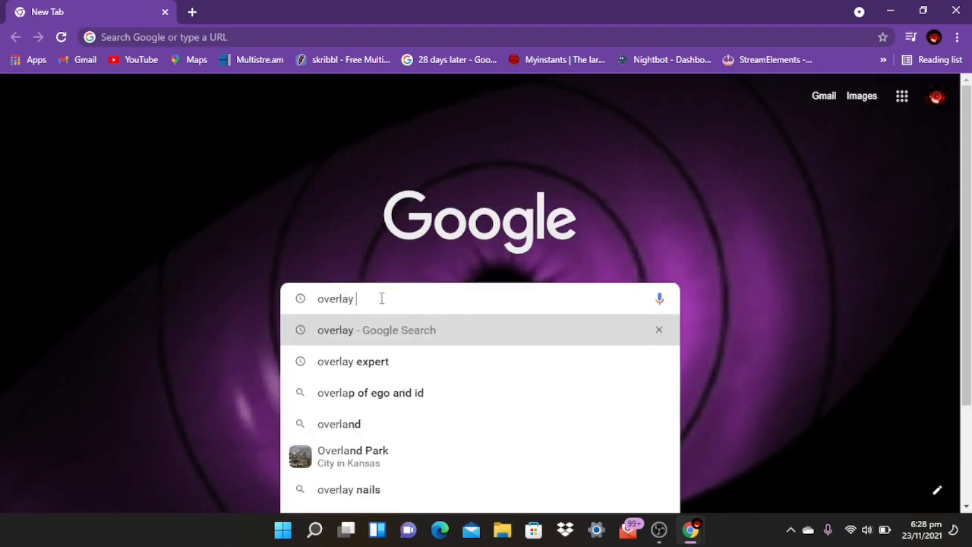
{"action": "type", "text": "expert"}
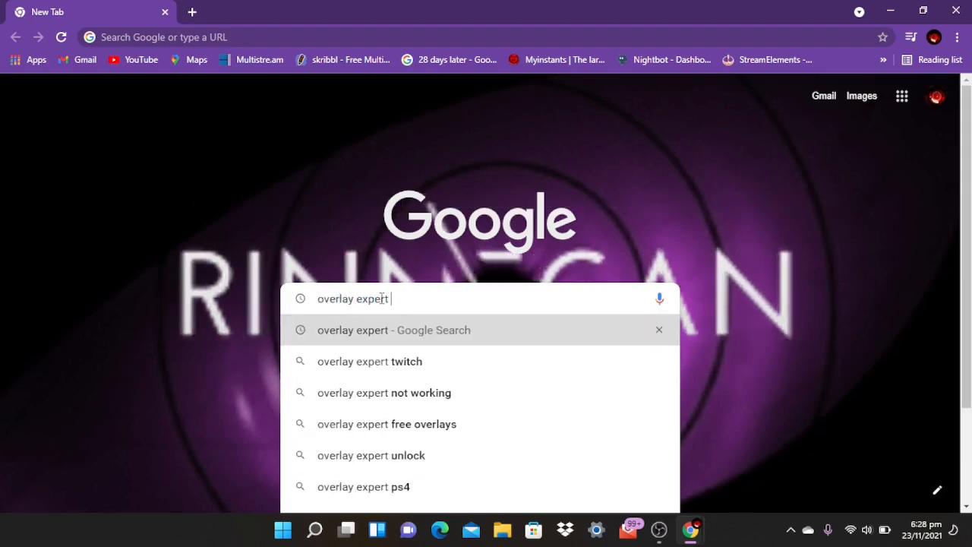
{"action": "key", "text": "Return"}
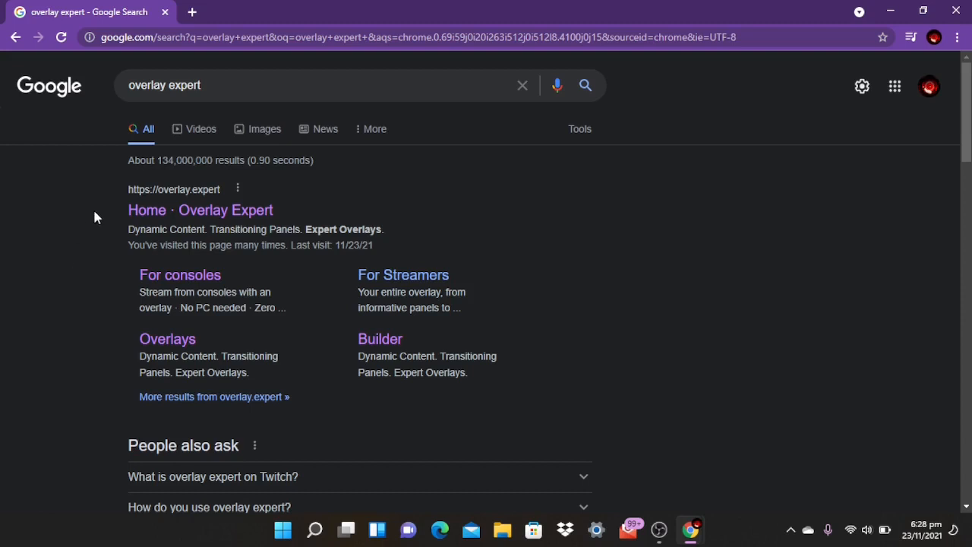
{"action": "left_click", "coordinate": [152, 219]}
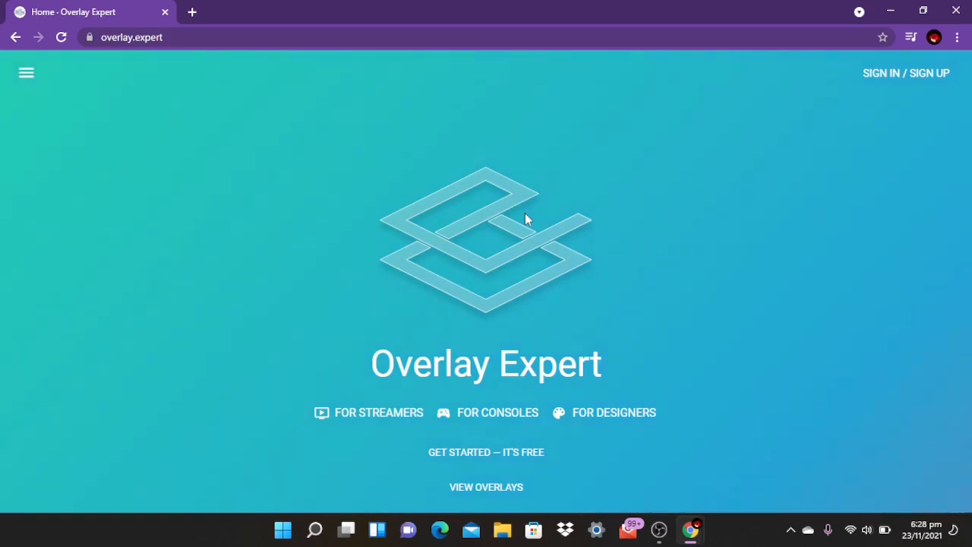
- View the site's overlays and examine the range of animated, static and customizable templates in the Marketplace
{"action": "left_click", "coordinate": [500, 488]}
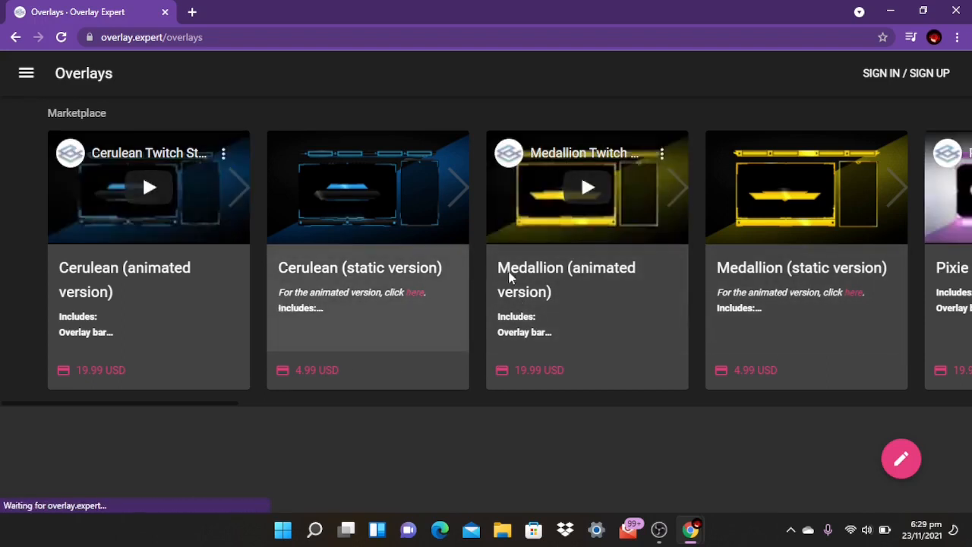
{"action": "scroll", "coordinate": [723, 299], "scroll_direction": "right", "scroll_amount": 3}
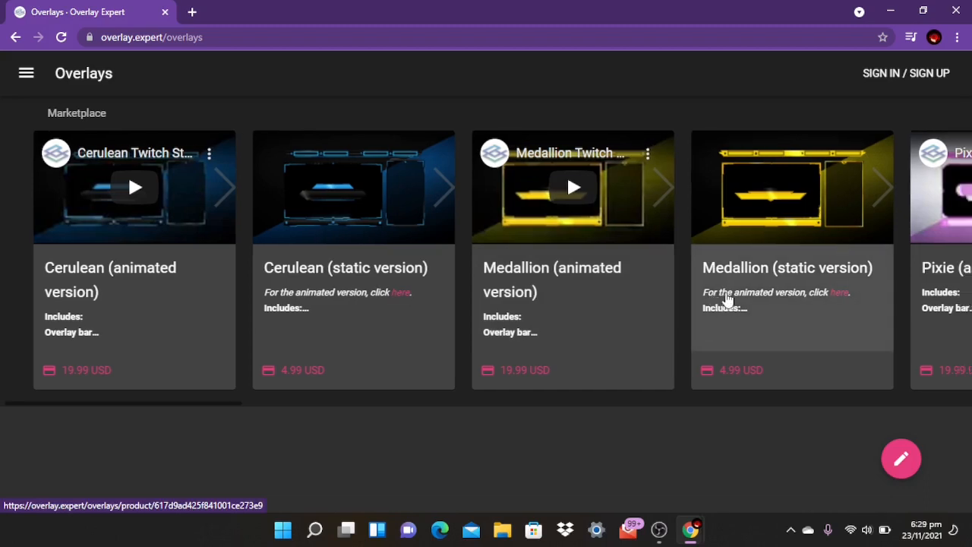
{"action": "scroll", "coordinate": [728, 299], "scroll_direction": "right", "scroll_amount": 10}
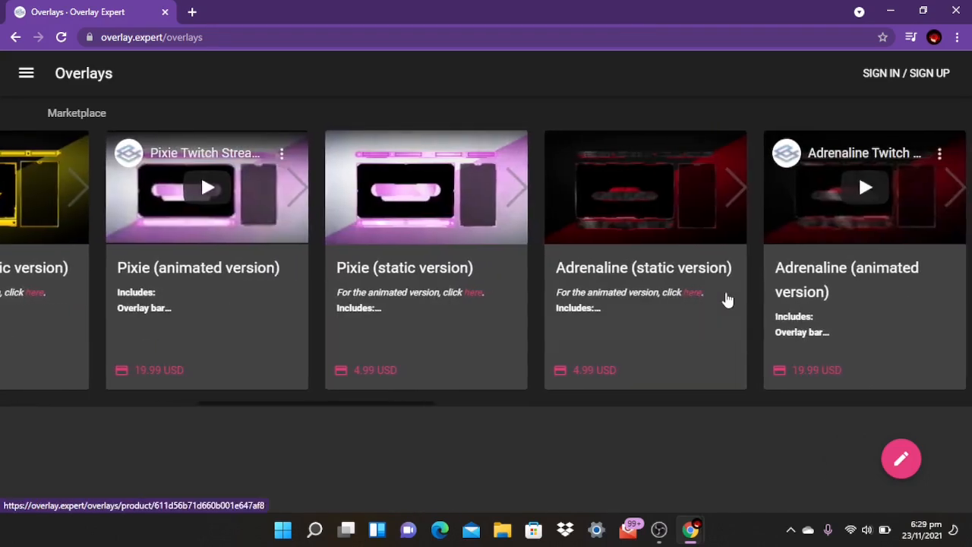
{"action": "scroll", "coordinate": [728, 299], "scroll_direction": "right", "scroll_amount": 6}
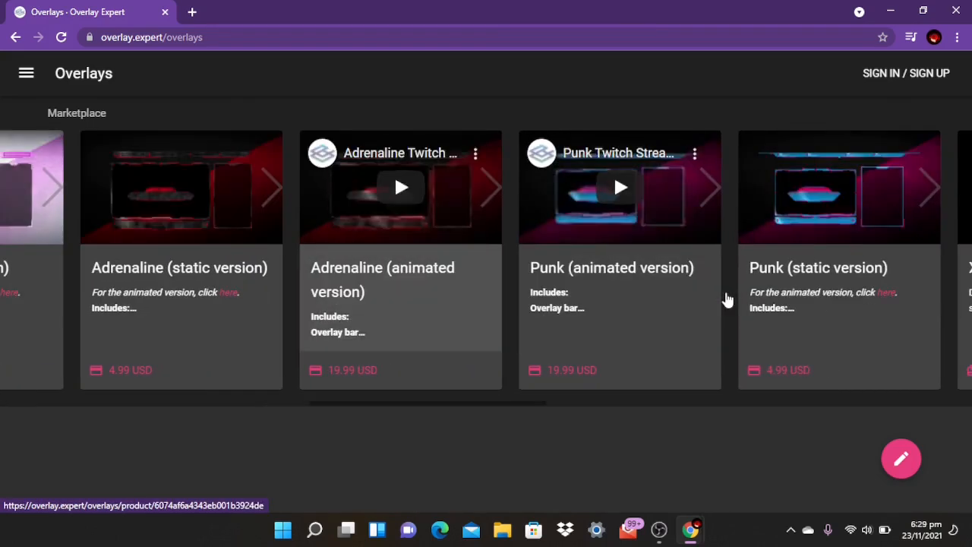
{"action": "scroll", "coordinate": [727, 300], "scroll_direction": "right", "scroll_amount": 8}
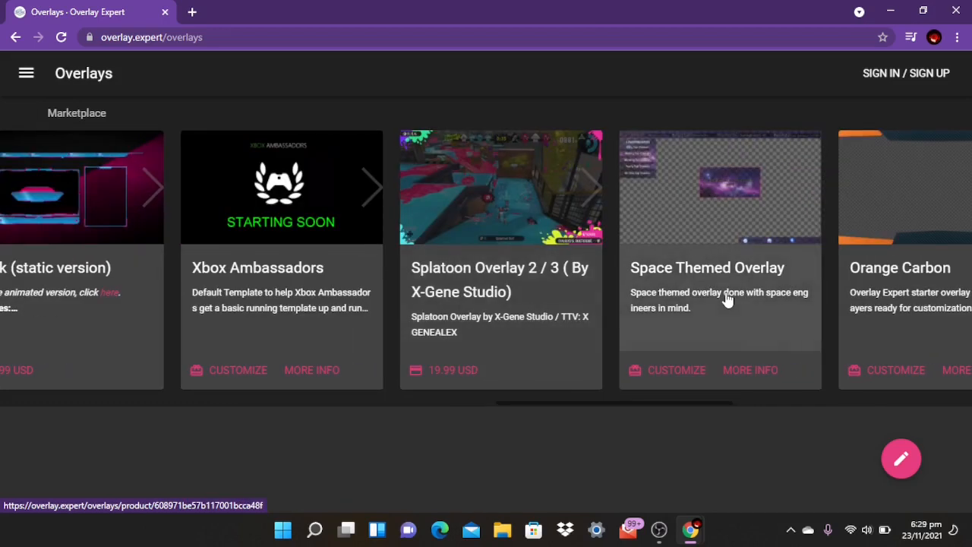
{"action": "scroll", "coordinate": [728, 299], "scroll_direction": "right", "scroll_amount": 3}
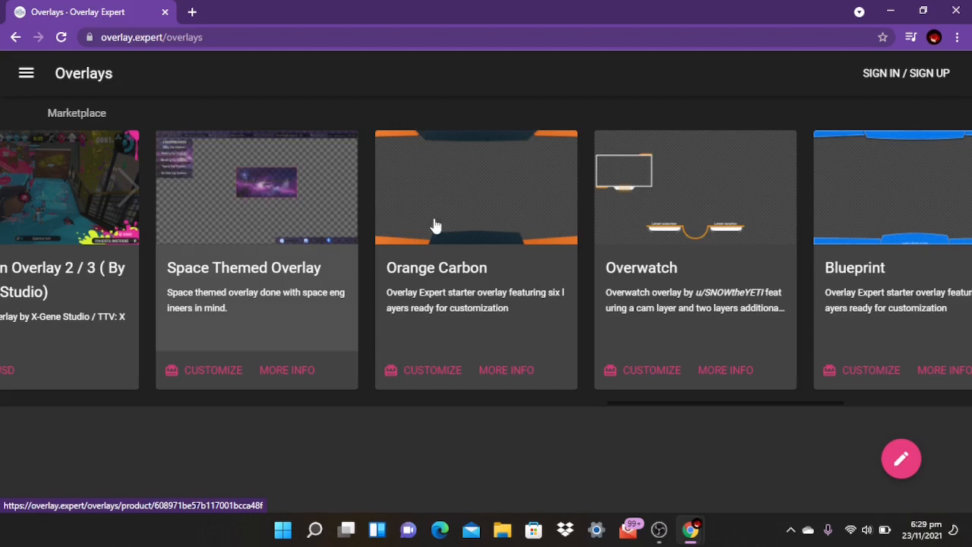
{"action": "scroll", "coordinate": [598, 262], "scroll_direction": "right", "scroll_amount": 5}
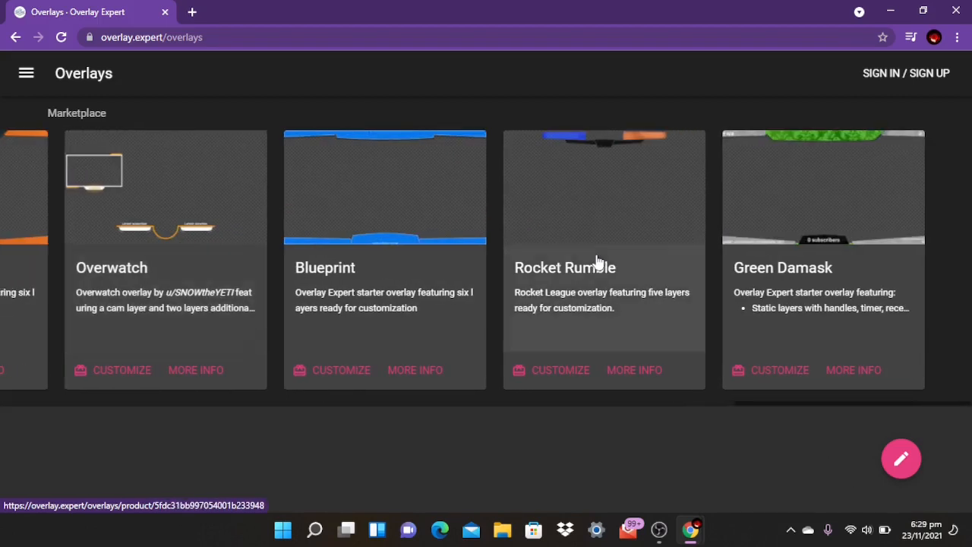
{"action": "scroll", "coordinate": [597, 262], "scroll_direction": "left", "scroll_amount": 10}
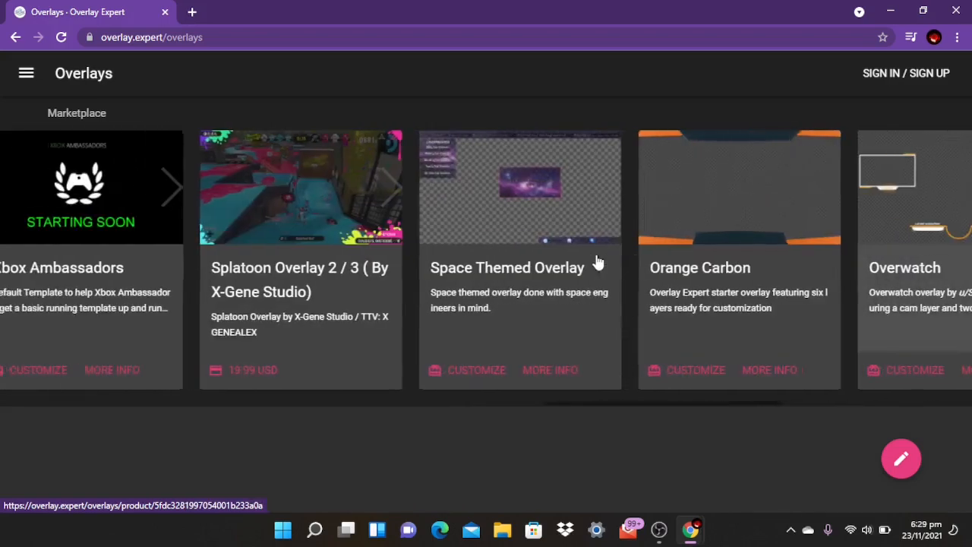
{"action": "scroll", "coordinate": [597, 262], "scroll_direction": "left", "scroll_amount": 8}
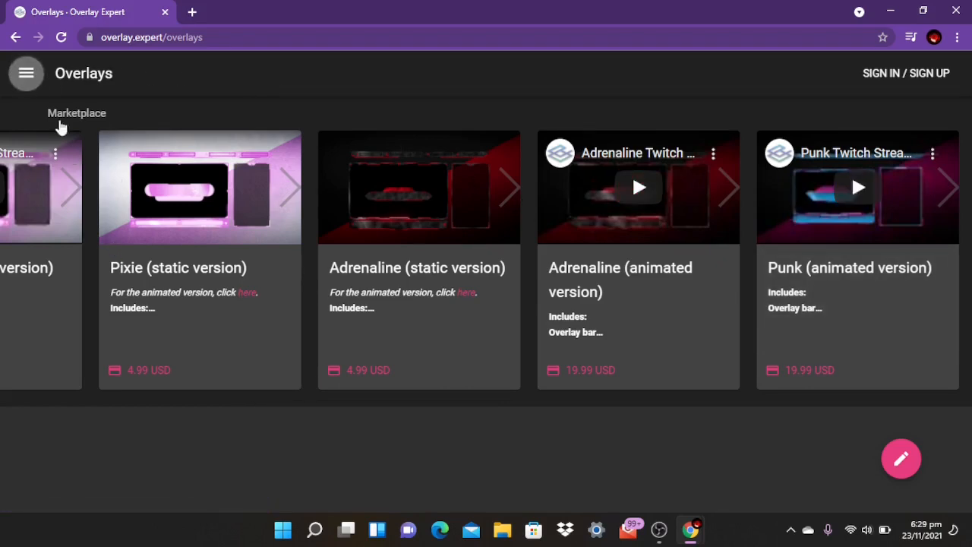
- Return to the Overlay Expert home page and sign in with the Twitch account
{"action": "left_click", "coordinate": [26, 76]}
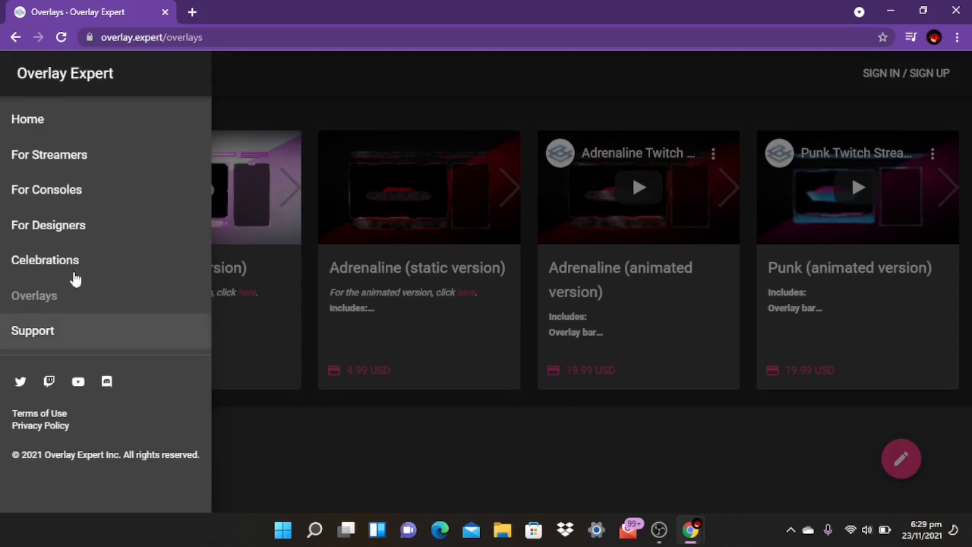
{"action": "left_click", "coordinate": [43, 126]}
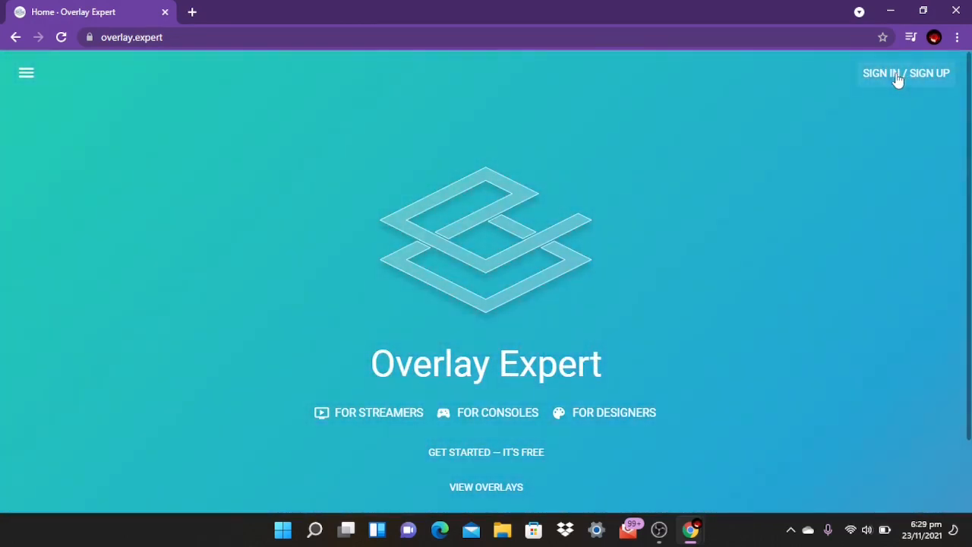
{"action": "left_click", "coordinate": [896, 76]}
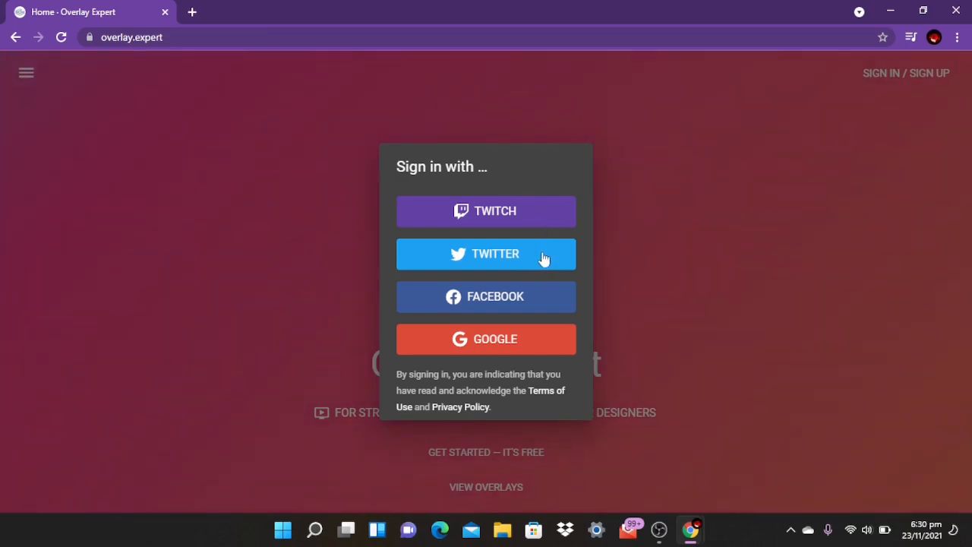
{"action": "left_click", "coordinate": [493, 214]}
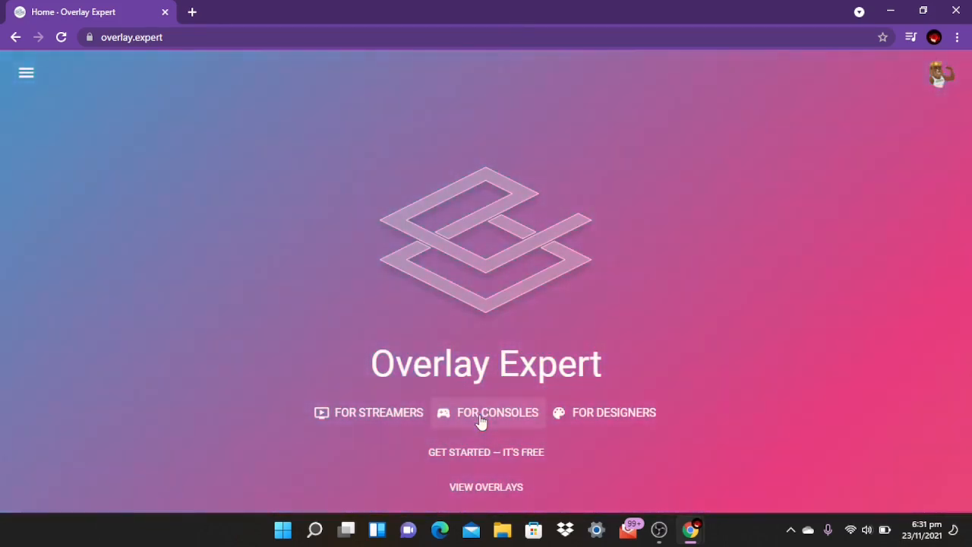
- Start building a new overlay from the For Consoles page and decline the New User Walkthrough
{"action": "left_click", "coordinate": [487, 422]}
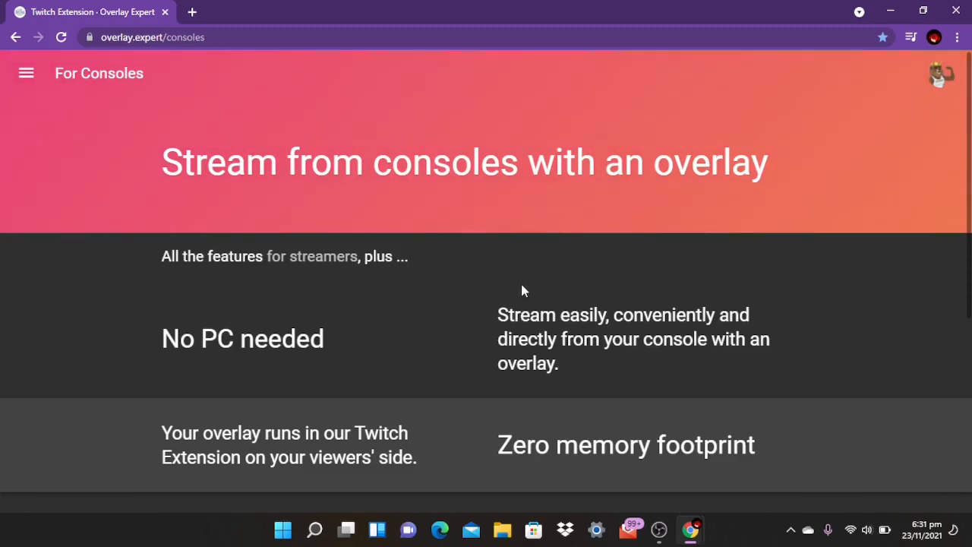
{"action": "scroll", "coordinate": [522, 290], "scroll_direction": "down", "scroll_amount": 1}
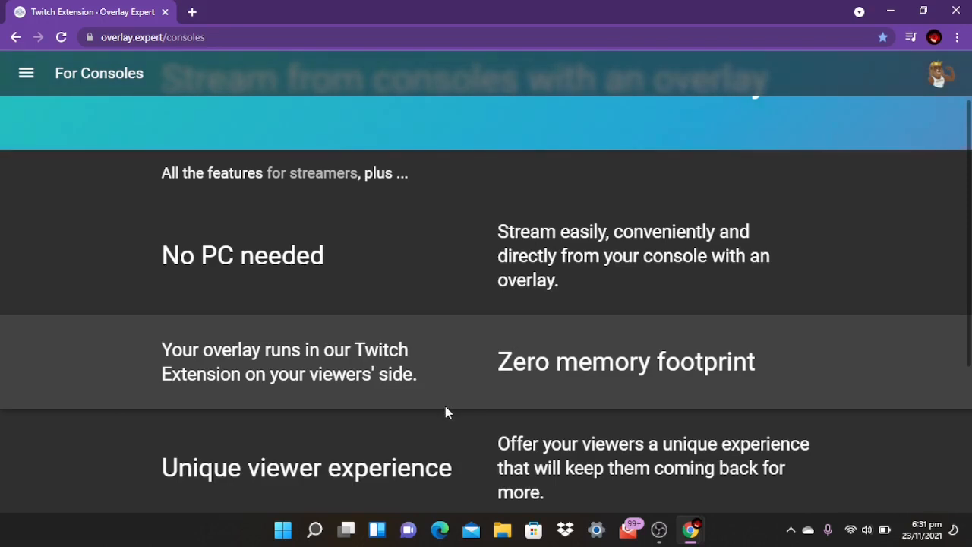
{"action": "scroll", "coordinate": [283, 378], "scroll_direction": "down", "scroll_amount": 3}
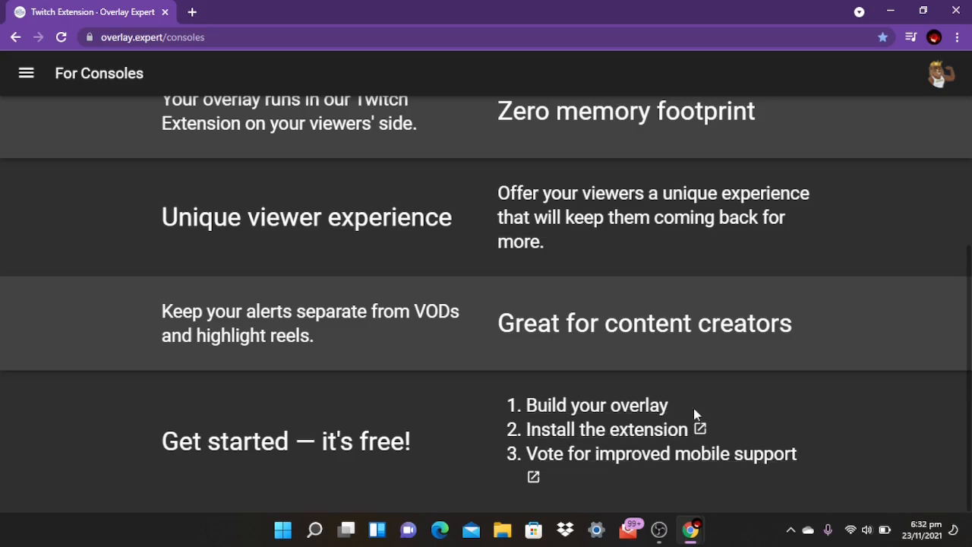
{"action": "left_click", "coordinate": [583, 406]}
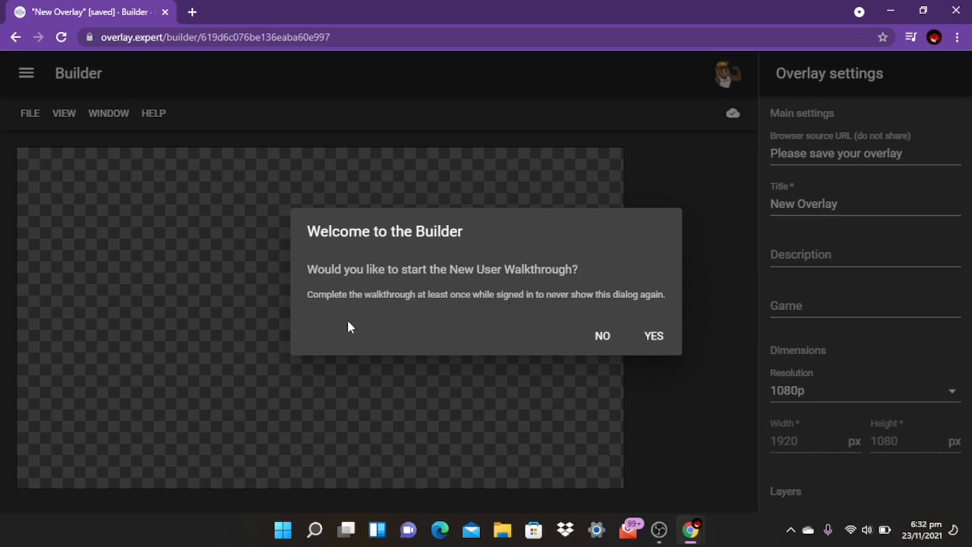
{"action": "left_click", "coordinate": [603, 338]}
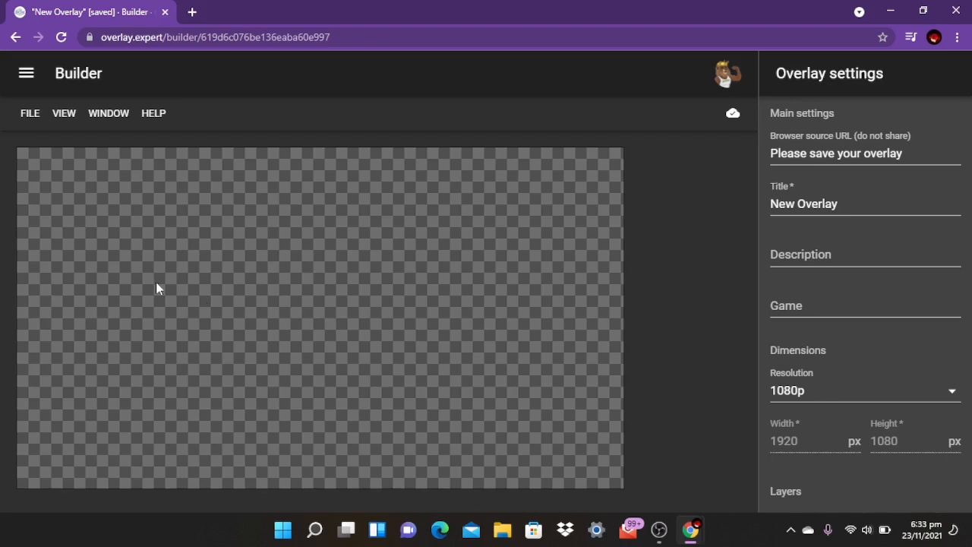
- Play the past broadcast "Sundays are fun Days" as the Builder's background and return to the overlay settings
{"action": "left_click", "coordinate": [97, 116]}
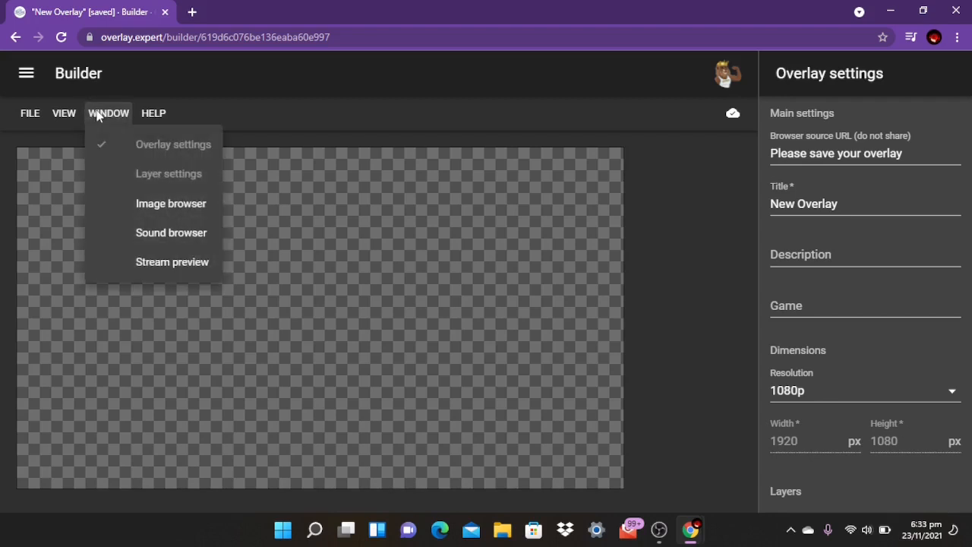
{"action": "left_click", "coordinate": [148, 266]}
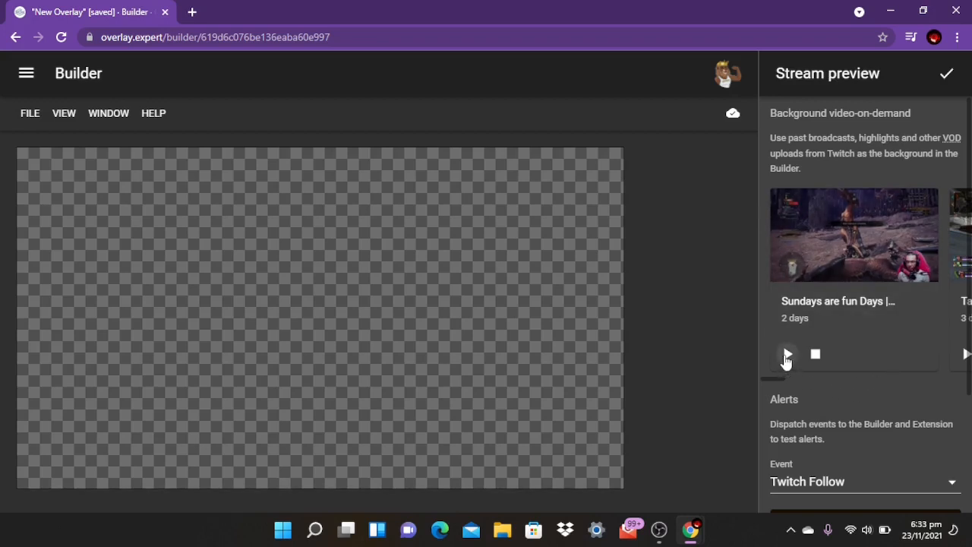
{"action": "left_click", "coordinate": [787, 355]}
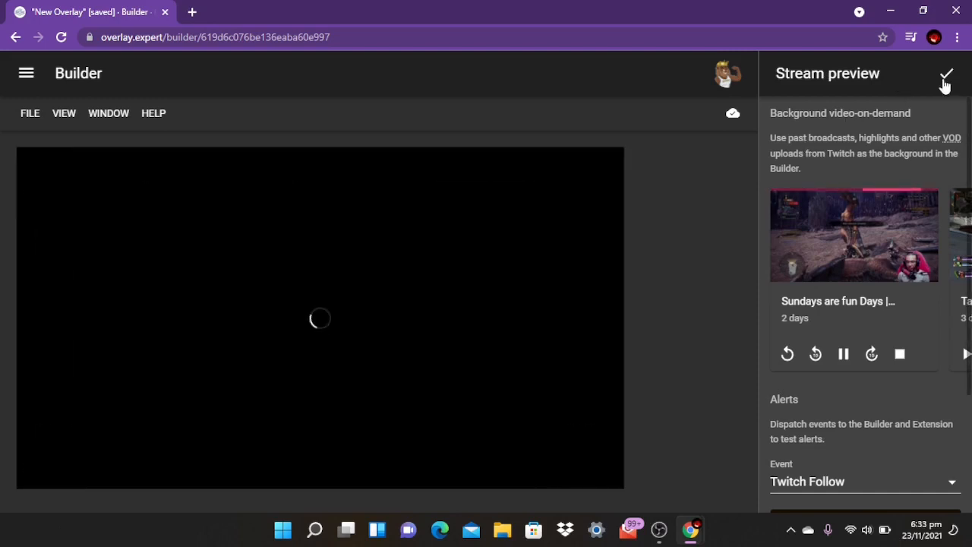
{"action": "left_click", "coordinate": [945, 79]}
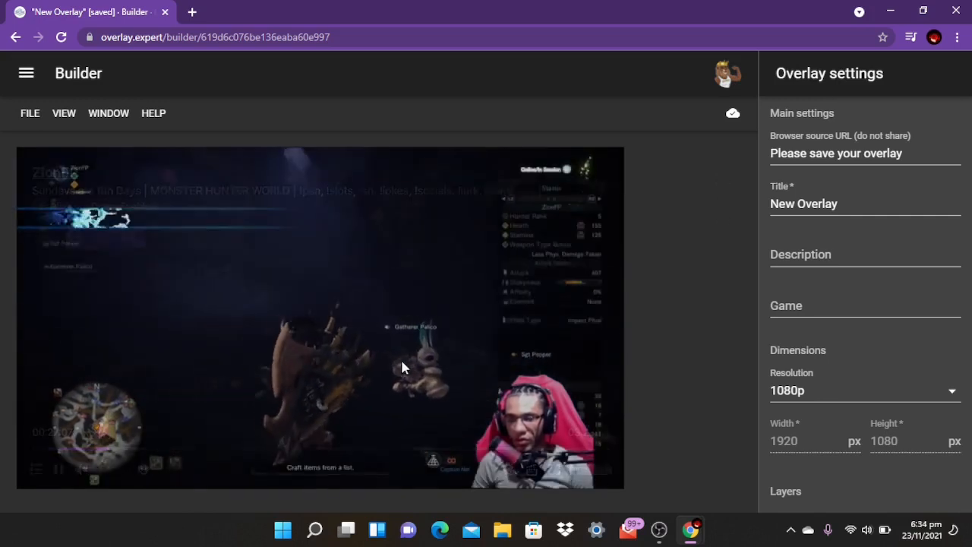
- Stop the background broadcast in the stream preview and return to the overlay settings
{"action": "left_click", "coordinate": [112, 114]}
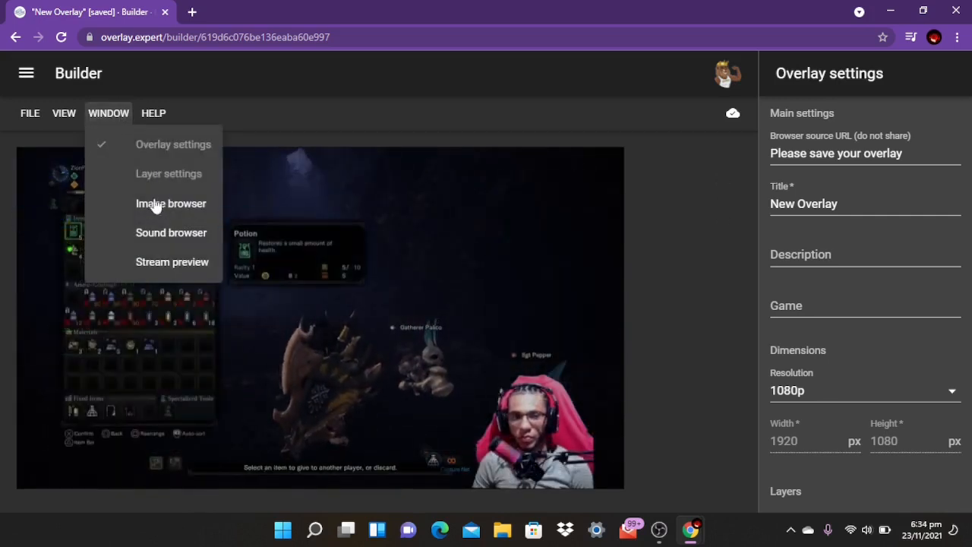
{"action": "left_click", "coordinate": [159, 262]}
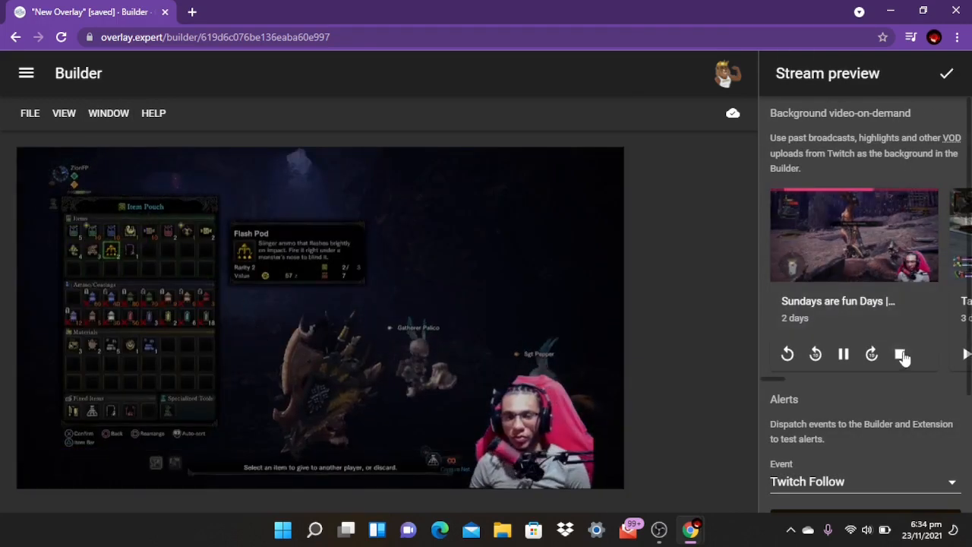
{"action": "left_click", "coordinate": [900, 353]}
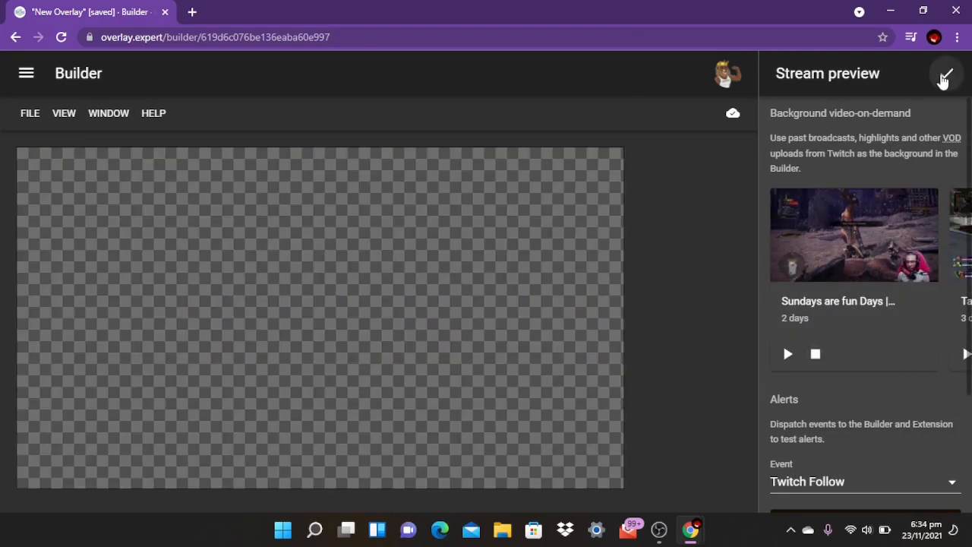
{"action": "left_click", "coordinate": [944, 77]}
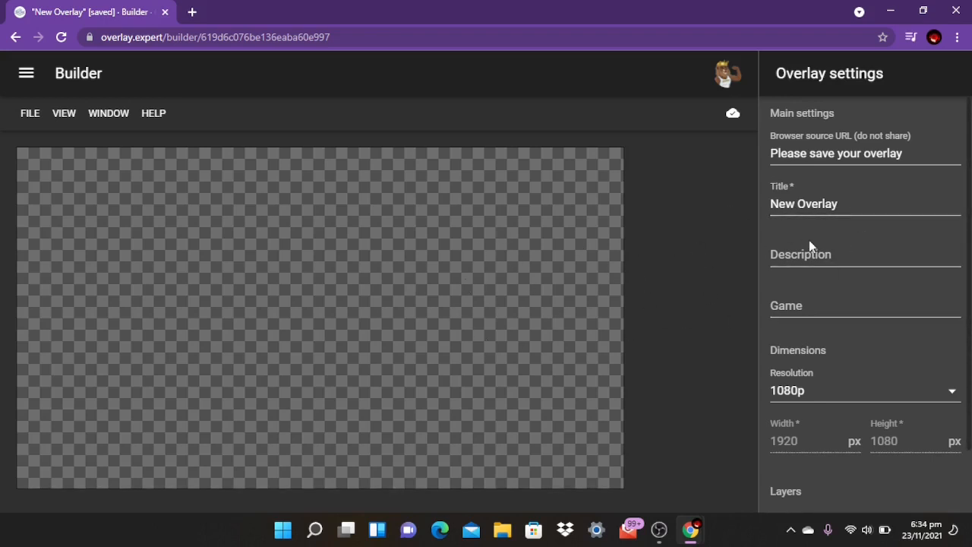
- Change the overlay's title to "My first overlay"
{"action": "triple_click", "coordinate": [857, 202]}
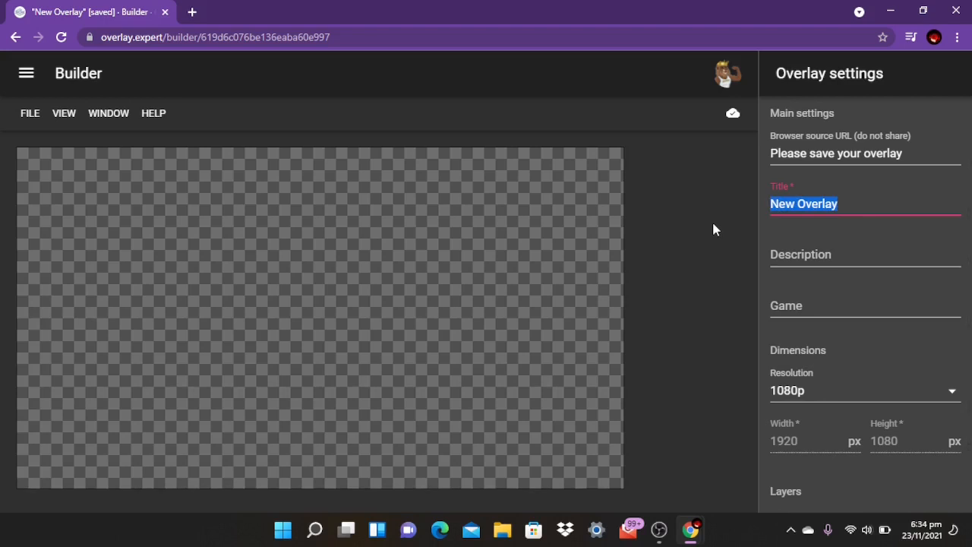
{"action": "type", "text": "My first"}
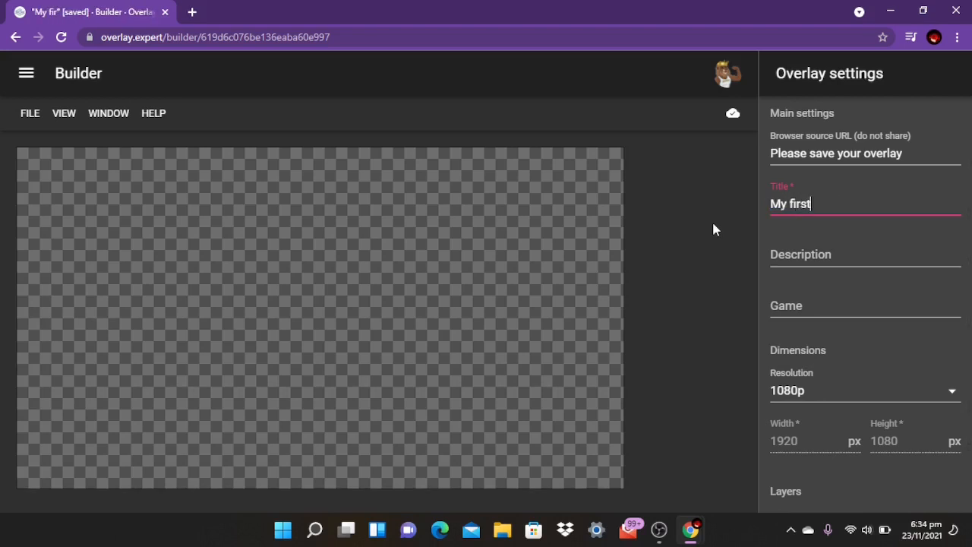
{"action": "type", "text": " ovela"}
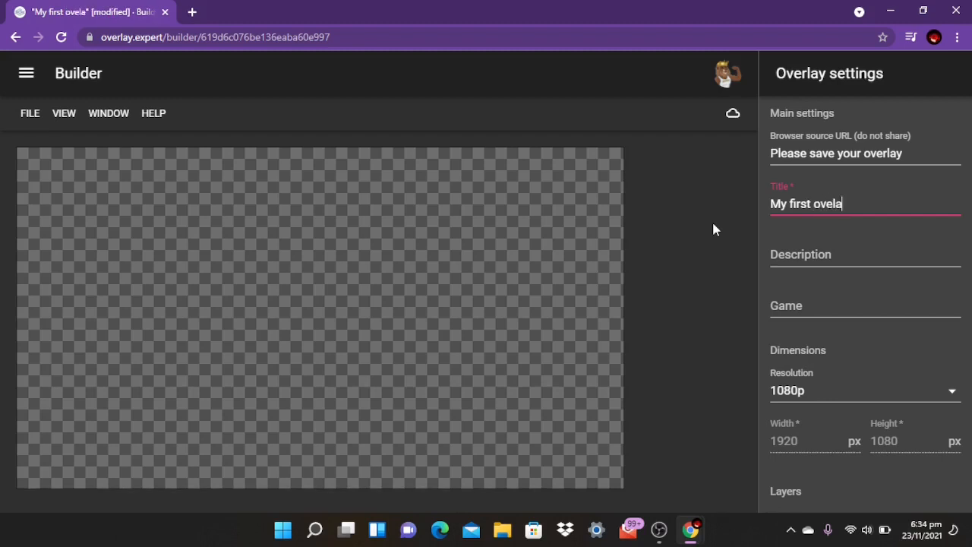
{"action": "type", "text": "y"}
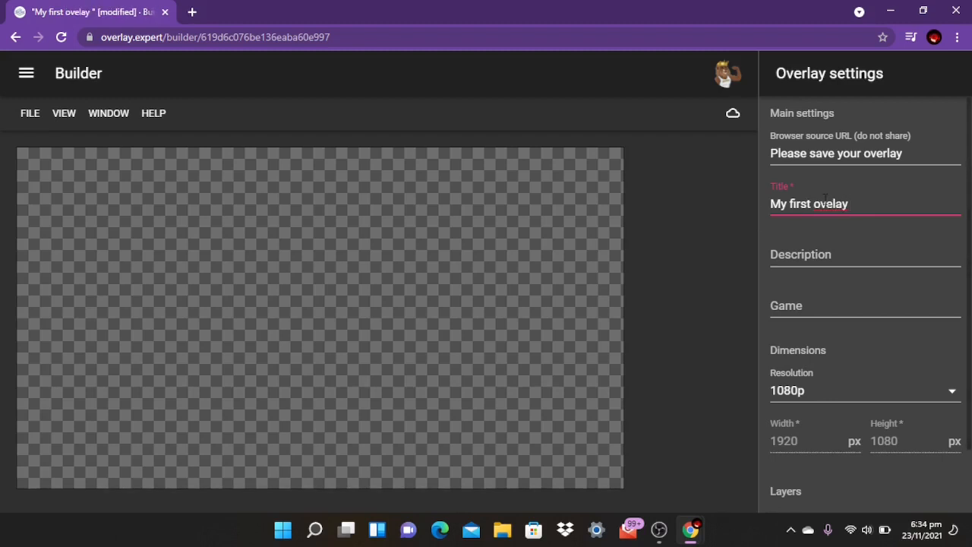
{"action": "left_click", "coordinate": [833, 203]}
{"action": "type", "text": "r"}
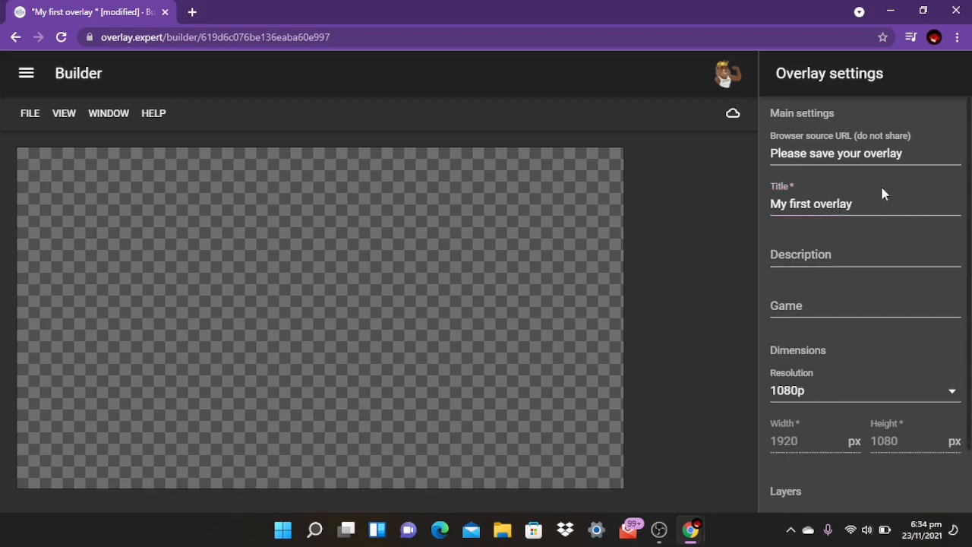
{"action": "left_click", "coordinate": [881, 209]}
- Review the overlay's main settings and dimensions, and save the overlay
{"action": "scroll", "coordinate": [812, 306], "scroll_direction": "down", "scroll_amount": 1}
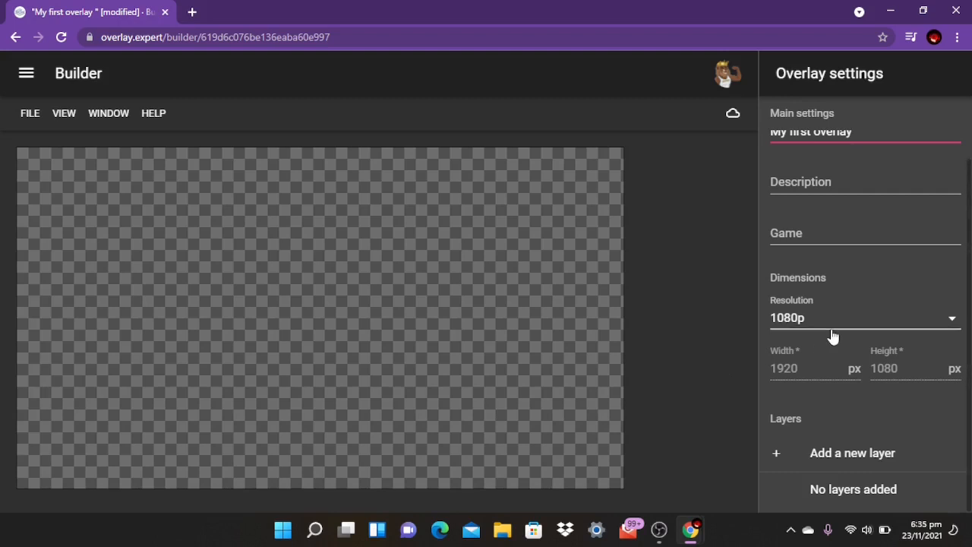
{"action": "scroll", "coordinate": [833, 336], "scroll_direction": "up", "scroll_amount": 1}
{"action": "scroll", "coordinate": [831, 332], "scroll_direction": "down", "scroll_amount": 1}
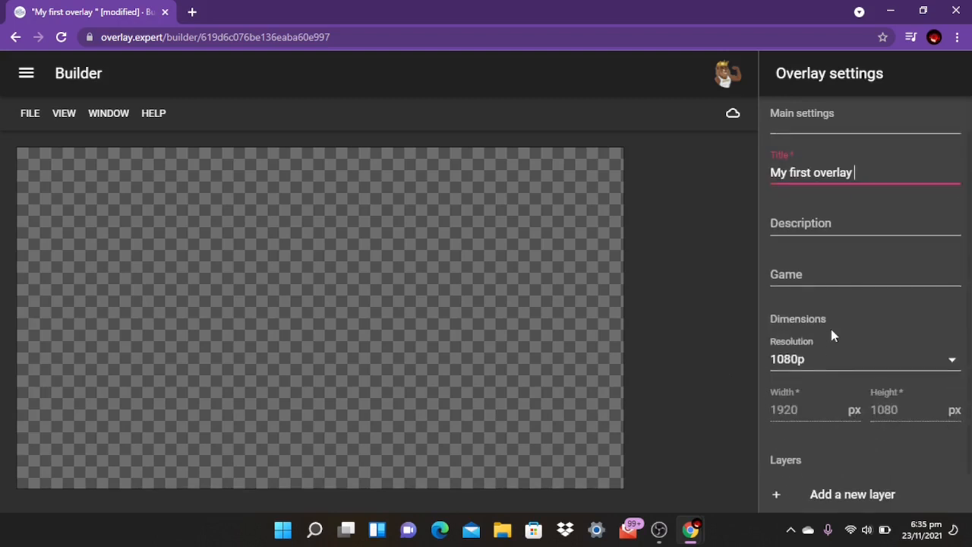
{"action": "scroll", "coordinate": [831, 332], "scroll_direction": "up", "scroll_amount": 1}
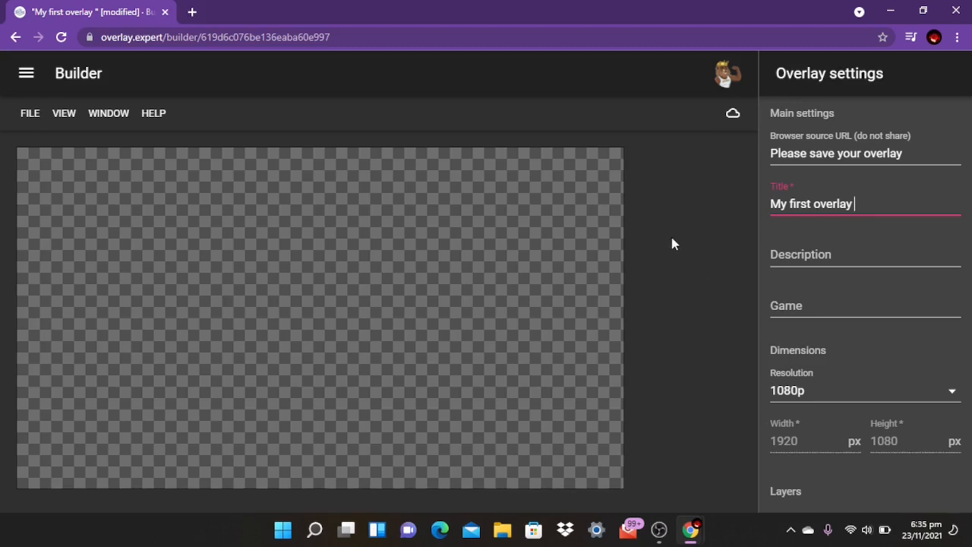
{"action": "left_click", "coordinate": [734, 120]}
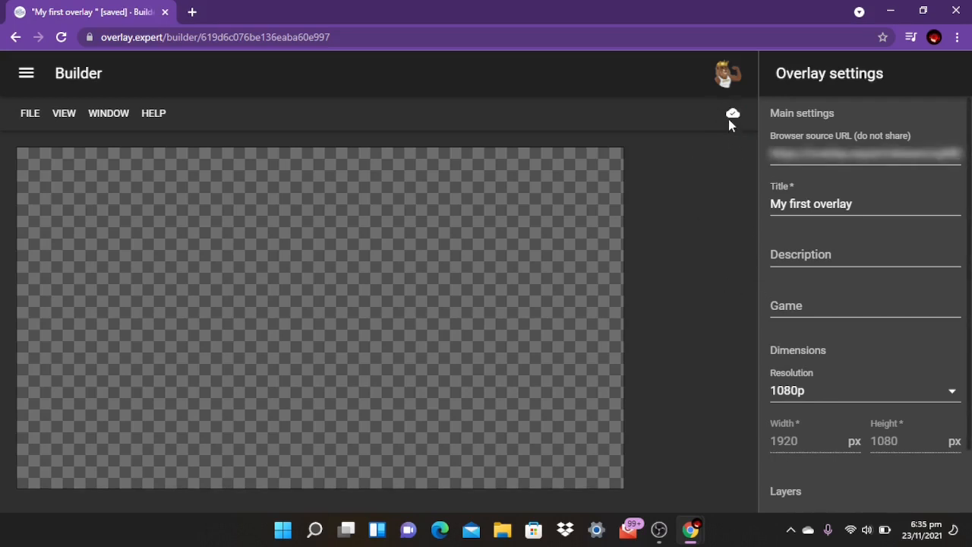
- Add a new layer to the overlay and move it towards the middle of the canvas
{"action": "scroll", "coordinate": [805, 341], "scroll_direction": "down", "scroll_amount": 1}
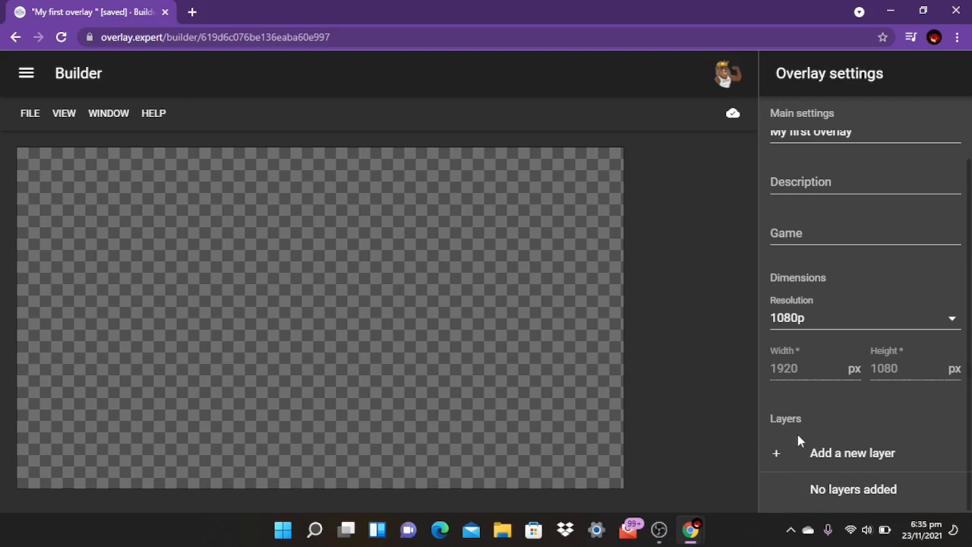
{"action": "left_click", "coordinate": [839, 453]}
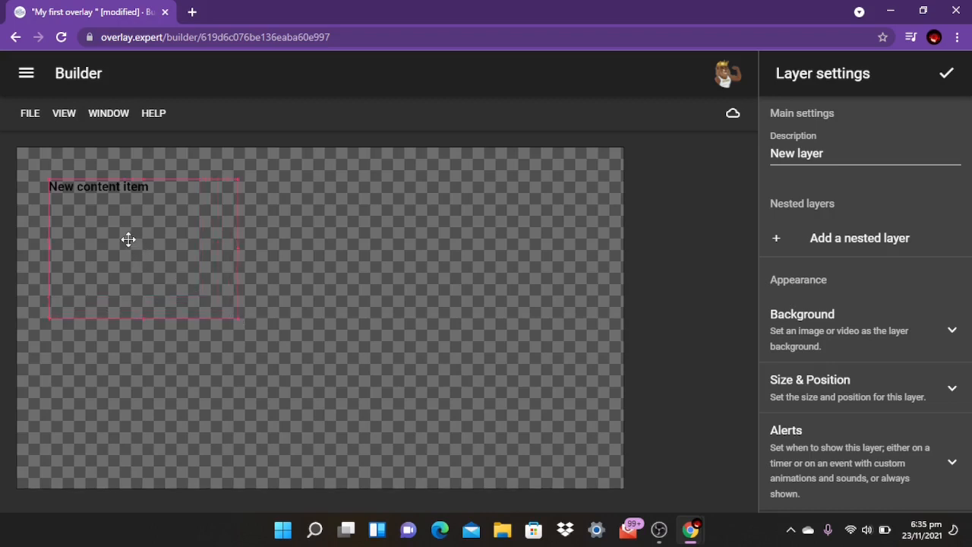
{"action": "left_click_drag", "start_coordinate": [129, 239], "coordinate": [266, 316]}
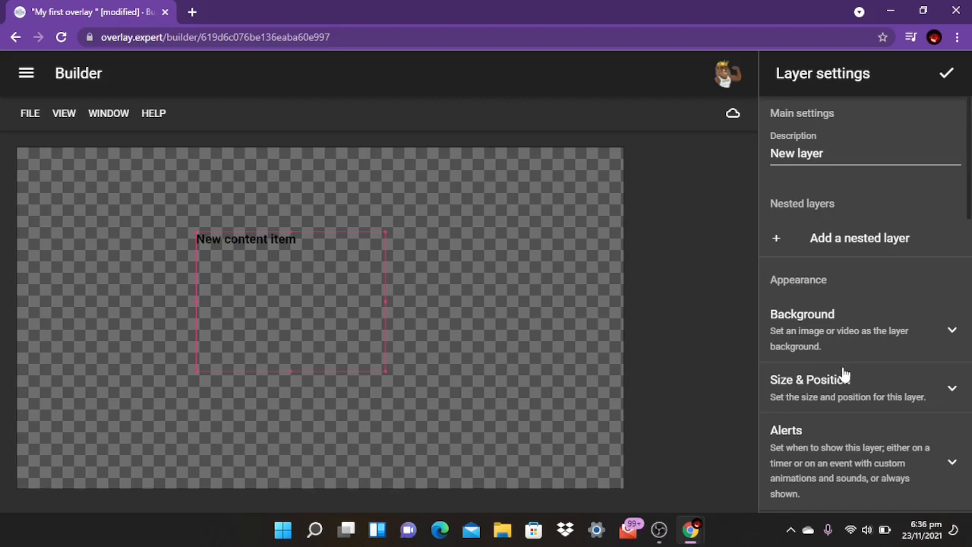
- Open the image selection for the layer's background and look through the account's own uploaded images
{"action": "scroll", "coordinate": [844, 327], "scroll_direction": "down", "scroll_amount": 1}
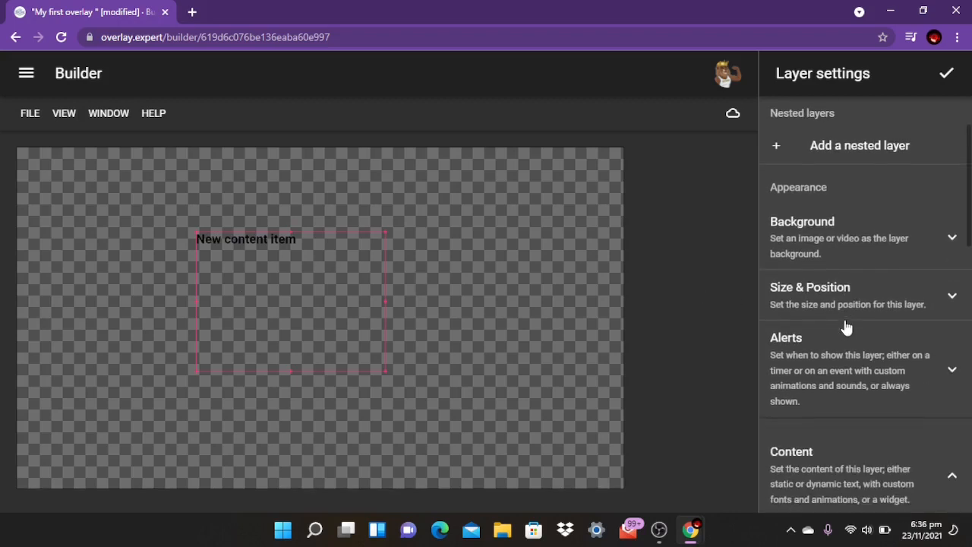
{"action": "left_click", "coordinate": [816, 237]}
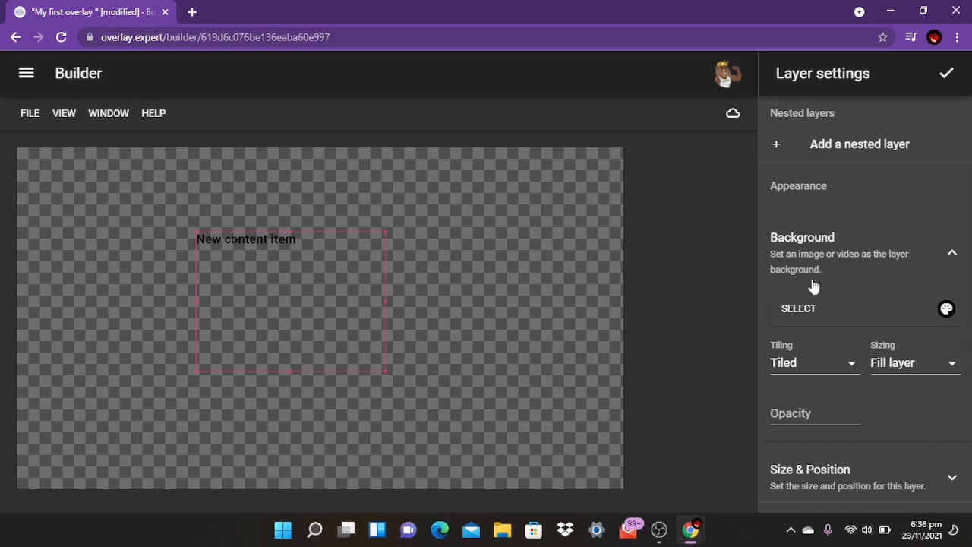
{"action": "left_click", "coordinate": [805, 311]}
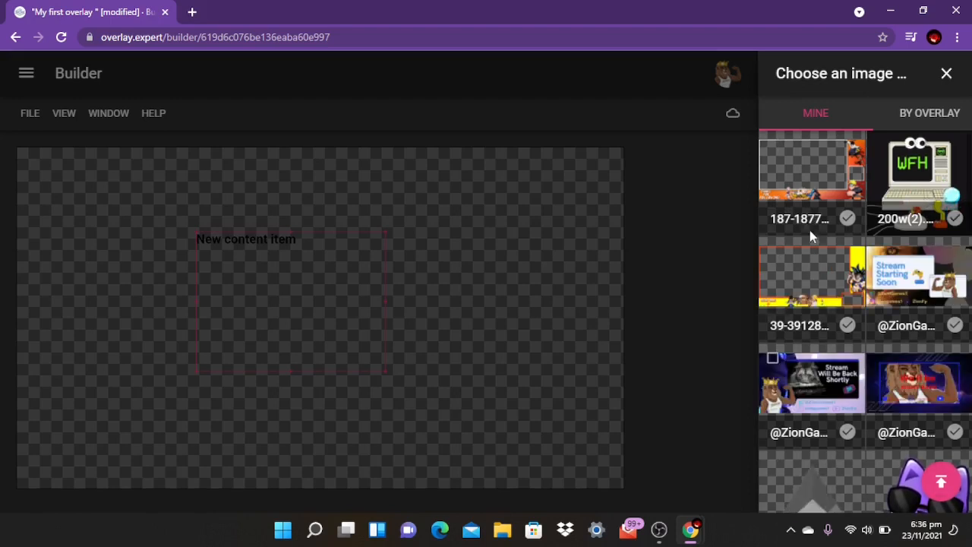
{"action": "scroll", "coordinate": [822, 266], "scroll_direction": "down", "scroll_amount": 2}
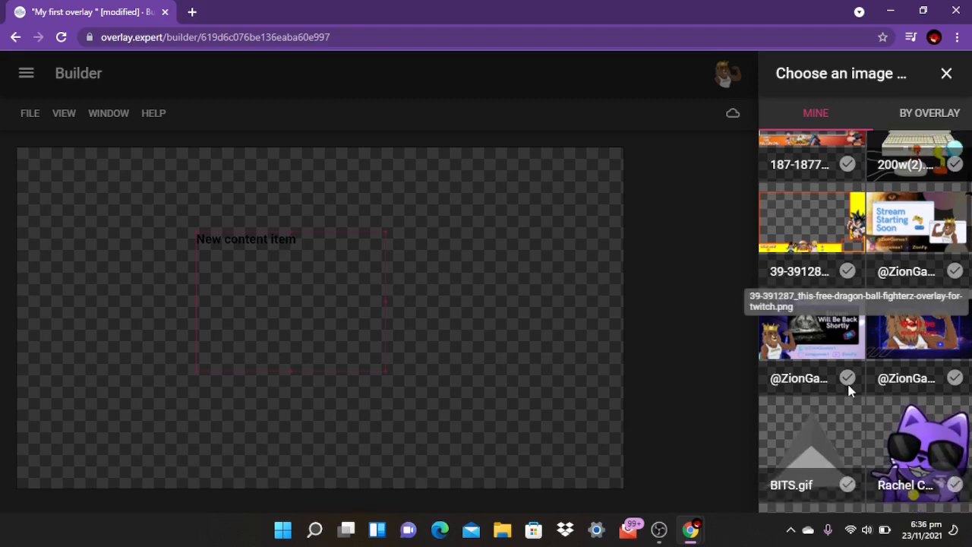
{"action": "scroll", "coordinate": [846, 387], "scroll_direction": "down", "scroll_amount": 3}
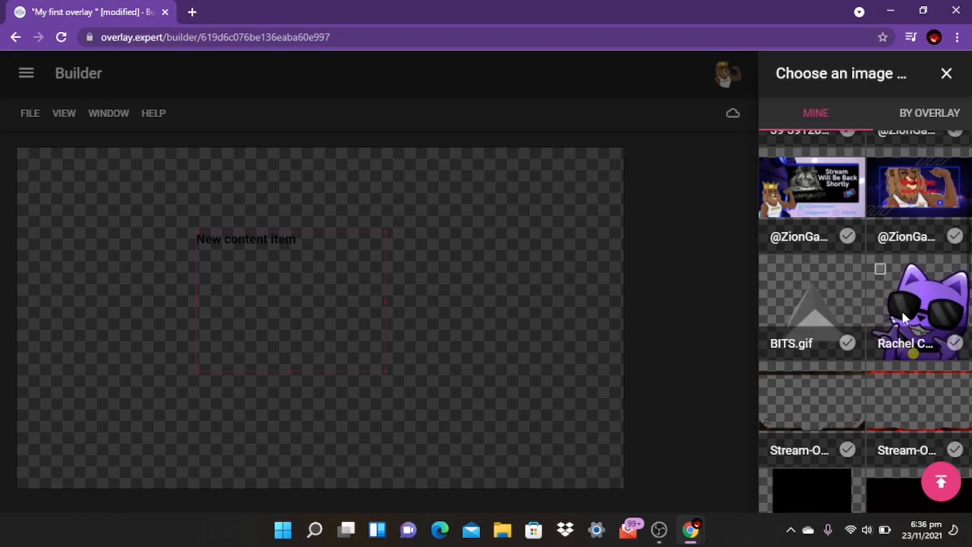
{"action": "scroll", "coordinate": [847, 334], "scroll_direction": "down", "scroll_amount": 2}
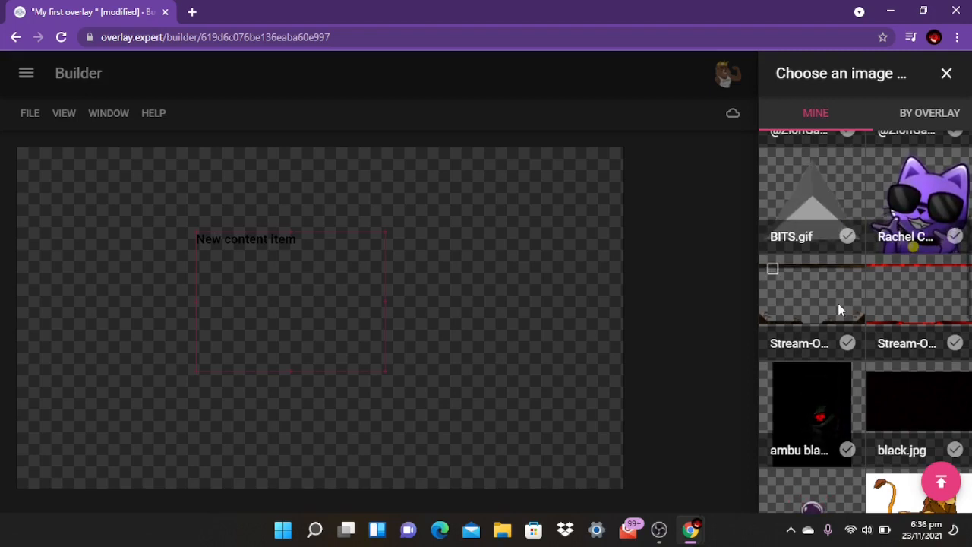
{"action": "scroll", "coordinate": [845, 305], "scroll_direction": "down", "scroll_amount": 1}
{"action": "scroll", "coordinate": [847, 308], "scroll_direction": "down", "scroll_amount": 1}
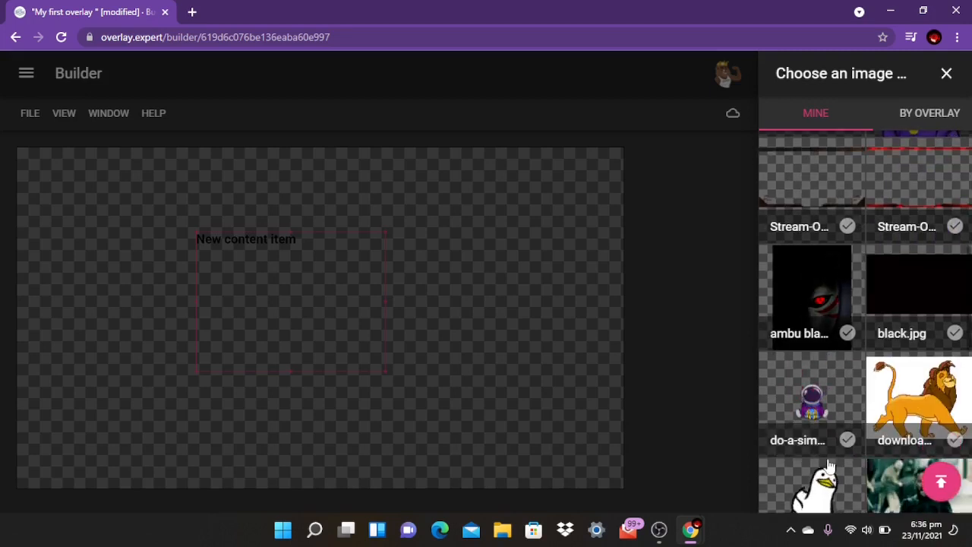
{"action": "scroll", "coordinate": [814, 410], "scroll_direction": "down", "scroll_amount": 2}
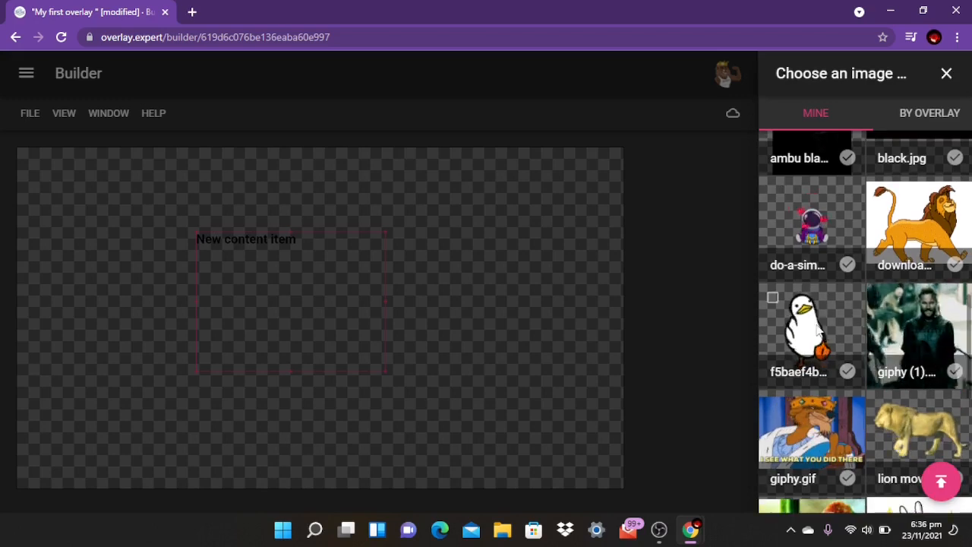
{"action": "scroll", "coordinate": [819, 395], "scroll_direction": "down", "scroll_amount": 3}
{"action": "scroll", "coordinate": [820, 388], "scroll_direction": "up", "scroll_amount": 1}
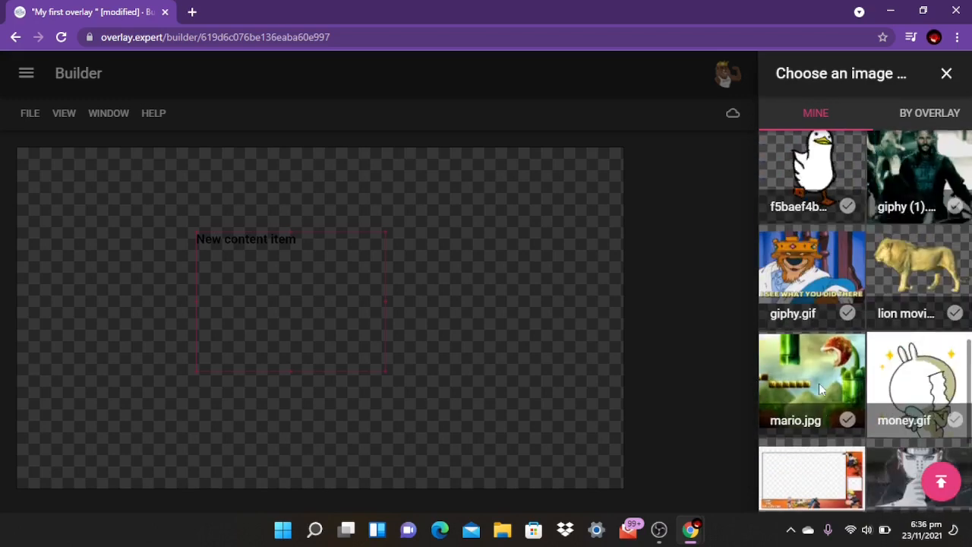
- Look through the background images grouped by overlay, including the Blueprint set, and return to the own images
{"action": "left_click", "coordinate": [914, 116]}
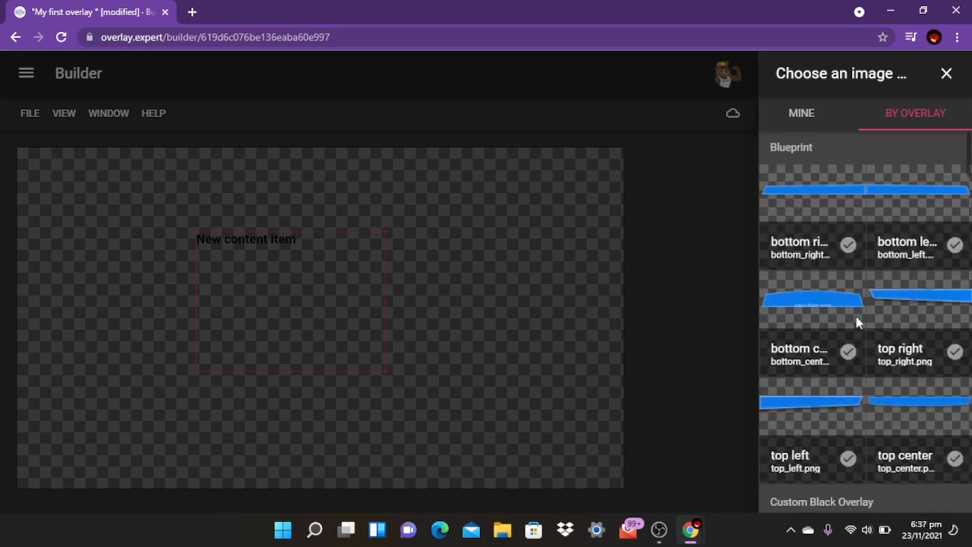
{"action": "scroll", "coordinate": [856, 318], "scroll_direction": "down", "scroll_amount": 2}
{"action": "scroll", "coordinate": [855, 349], "scroll_direction": "down", "scroll_amount": 1}
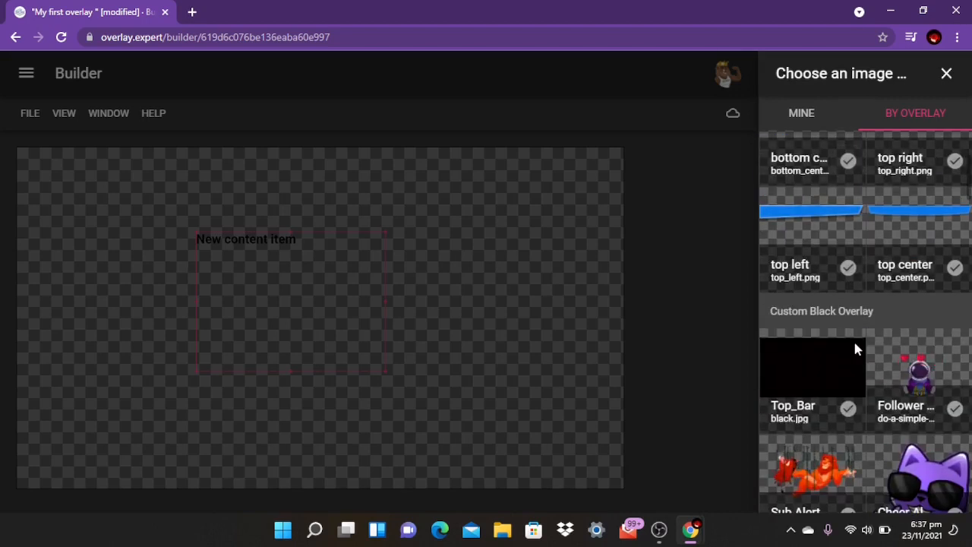
{"action": "scroll", "coordinate": [841, 219], "scroll_direction": "up", "scroll_amount": 3}
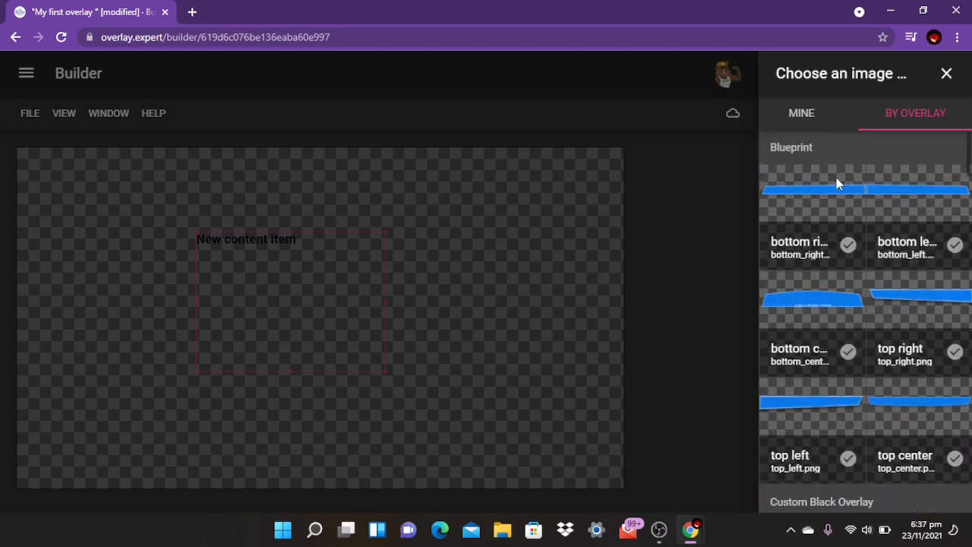
{"action": "left_click", "coordinate": [801, 114]}
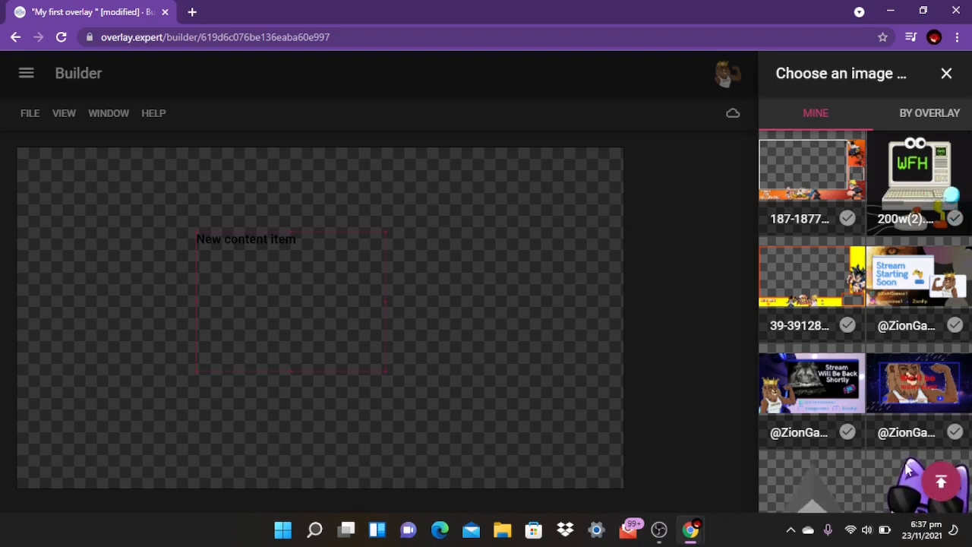
{"action": "left_click", "coordinate": [762, 400]}
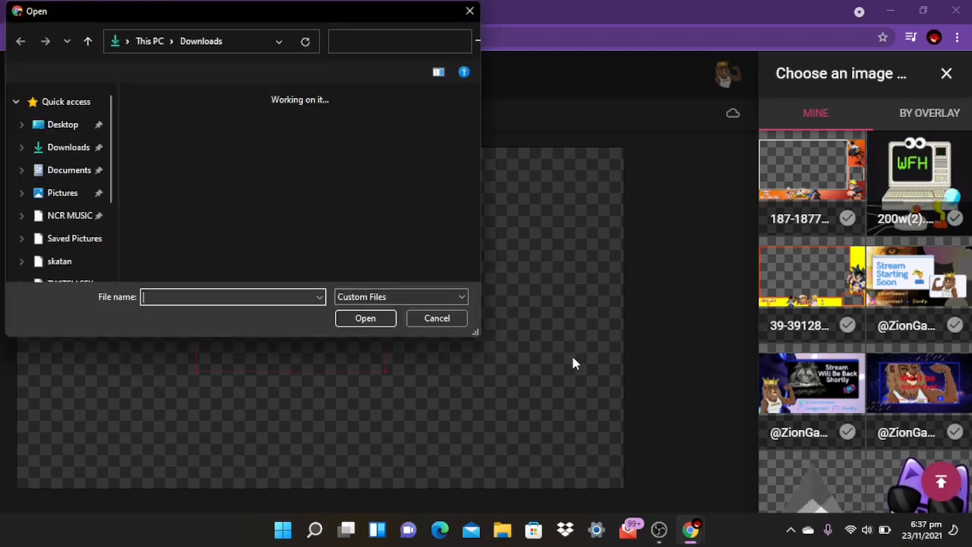
{"action": "left_click_drag", "start_coordinate": [170, 17], "coordinate": [333, 76]}
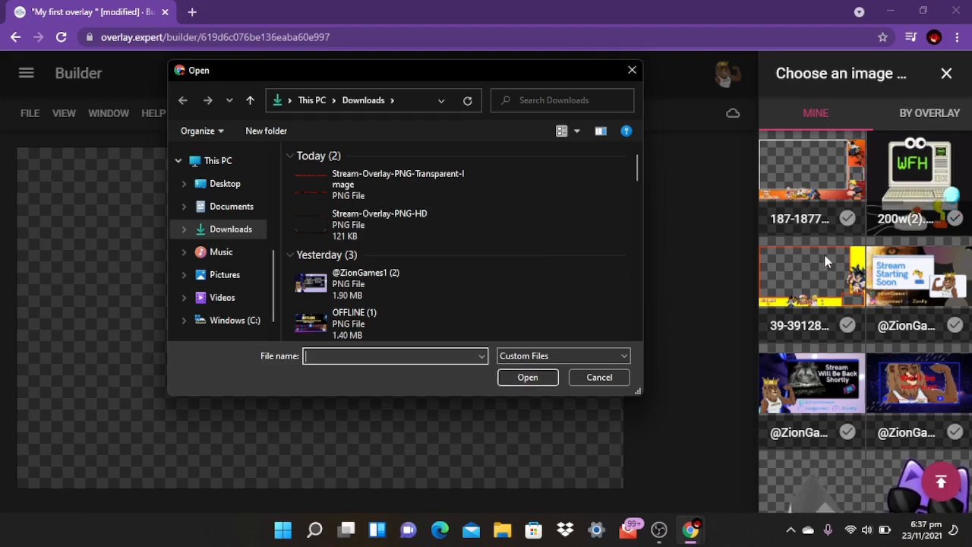
{"action": "left_click", "coordinate": [631, 71]}
- Set the red transparent stream overlay image from the own images as the layer's background
{"action": "scroll", "coordinate": [811, 342], "scroll_direction": "down", "scroll_amount": 3}
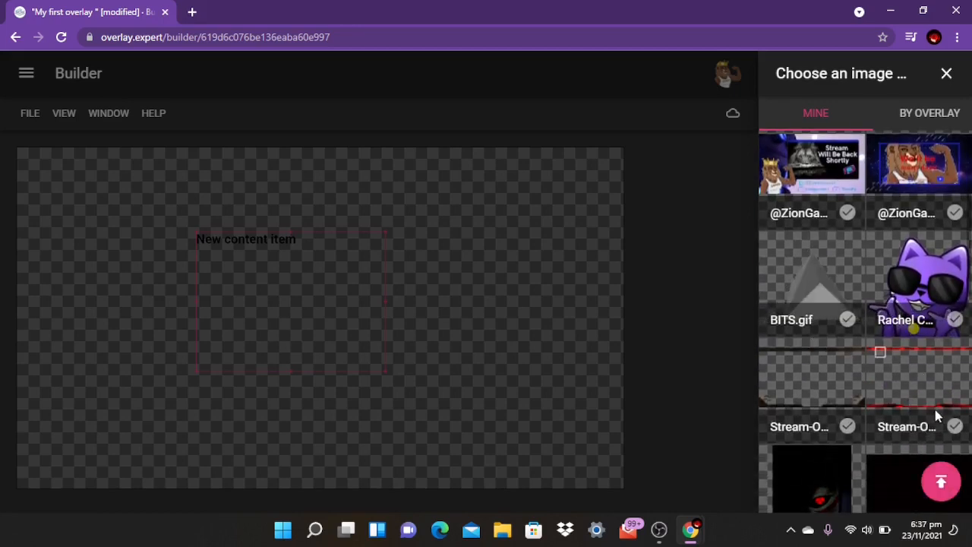
{"action": "left_click", "coordinate": [955, 428]}
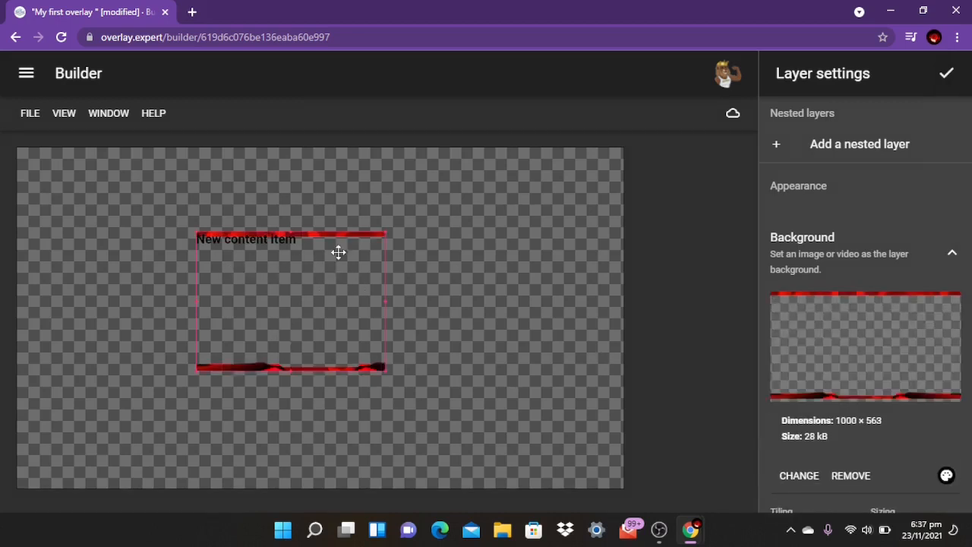
- Enlarge the layer to about 1120 × 634 px and place it about 149 px from the canvas top and 351 px from its left
{"action": "left_click_drag", "start_coordinate": [296, 287], "coordinate": [304, 263]}
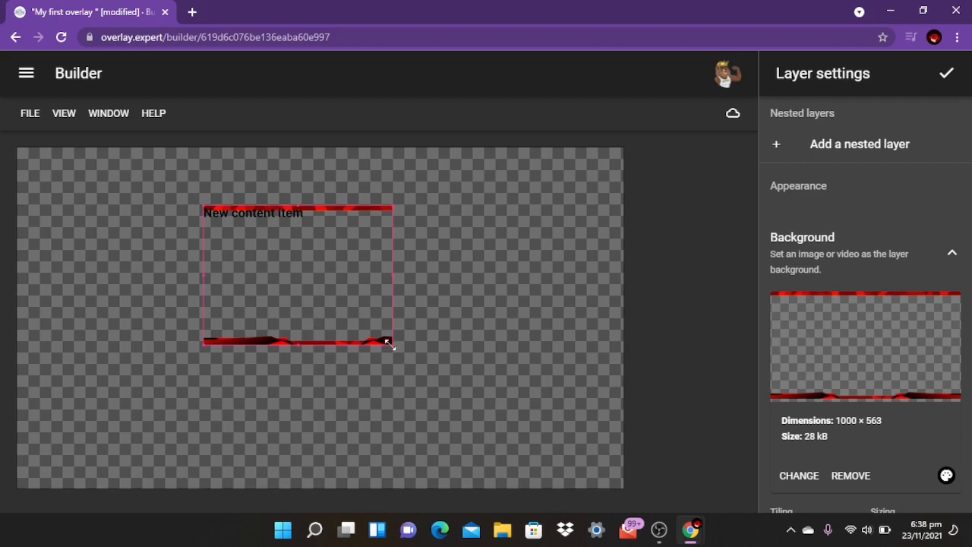
{"action": "left_click_drag", "start_coordinate": [389, 344], "coordinate": [556, 402]}
{"action": "left_click_drag", "start_coordinate": [366, 328], "coordinate": [293, 318]}
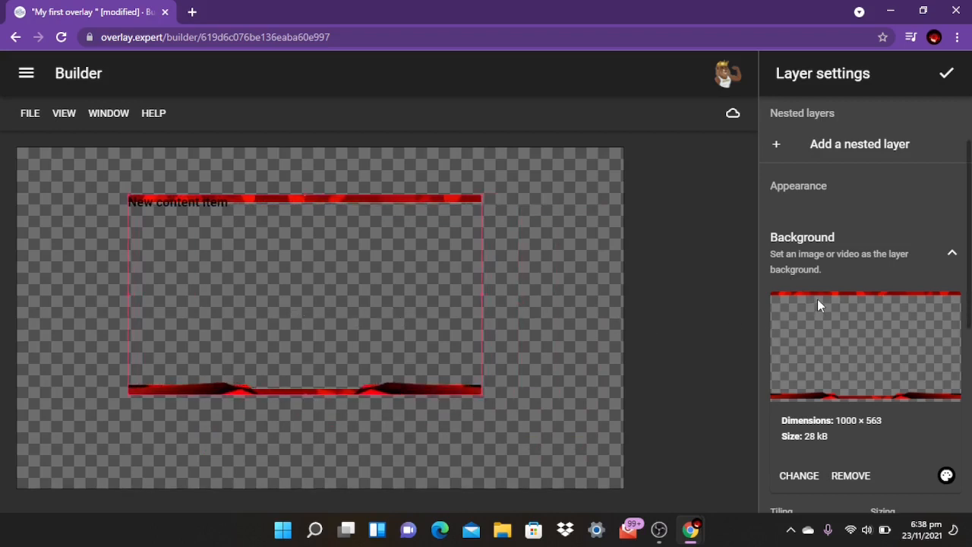
- Close the layer's background settings and open its size and position settings
{"action": "scroll", "coordinate": [852, 295], "scroll_direction": "down", "scroll_amount": 2}
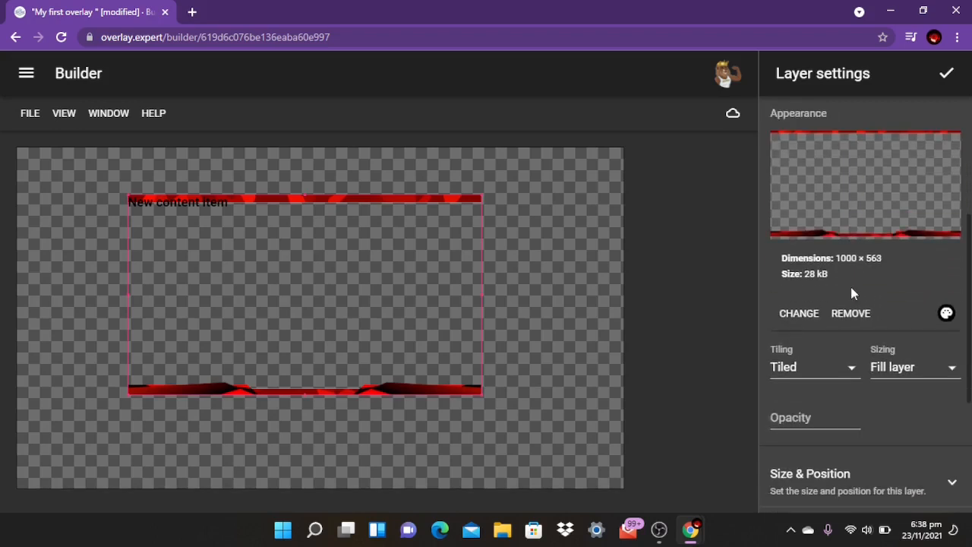
{"action": "scroll", "coordinate": [850, 291], "scroll_direction": "up", "scroll_amount": 1}
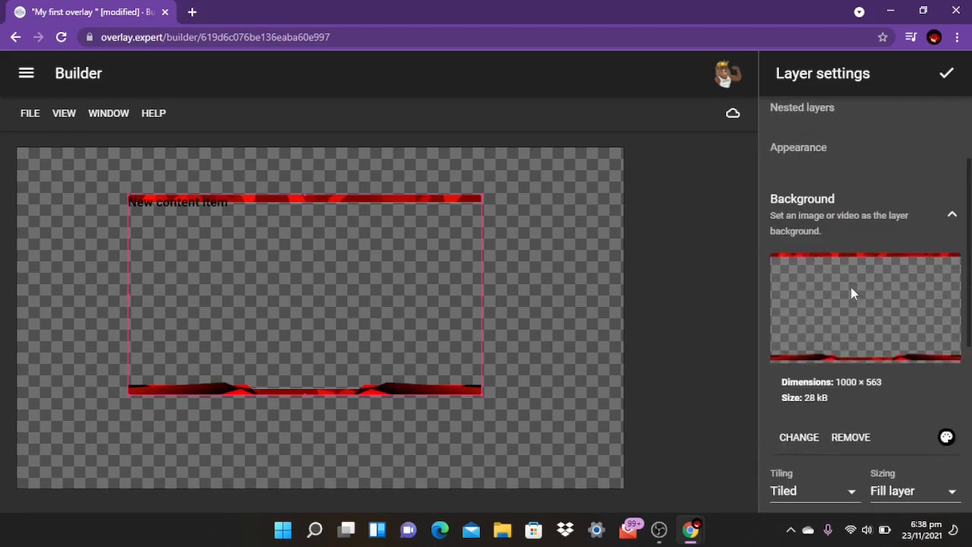
{"action": "left_click", "coordinate": [841, 209]}
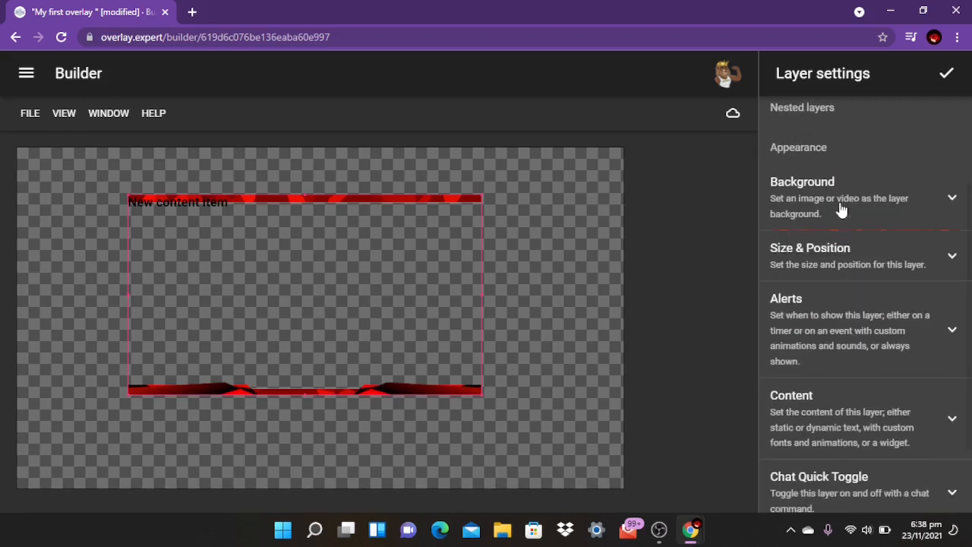
{"action": "left_click", "coordinate": [835, 257]}
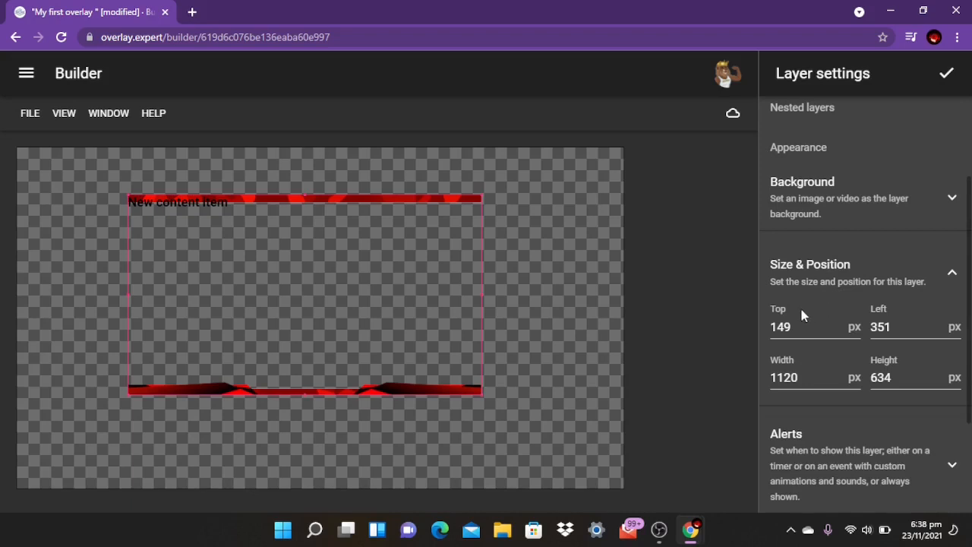
{"action": "left_click", "coordinate": [794, 327]}
{"action": "left_click", "coordinate": [879, 373]}
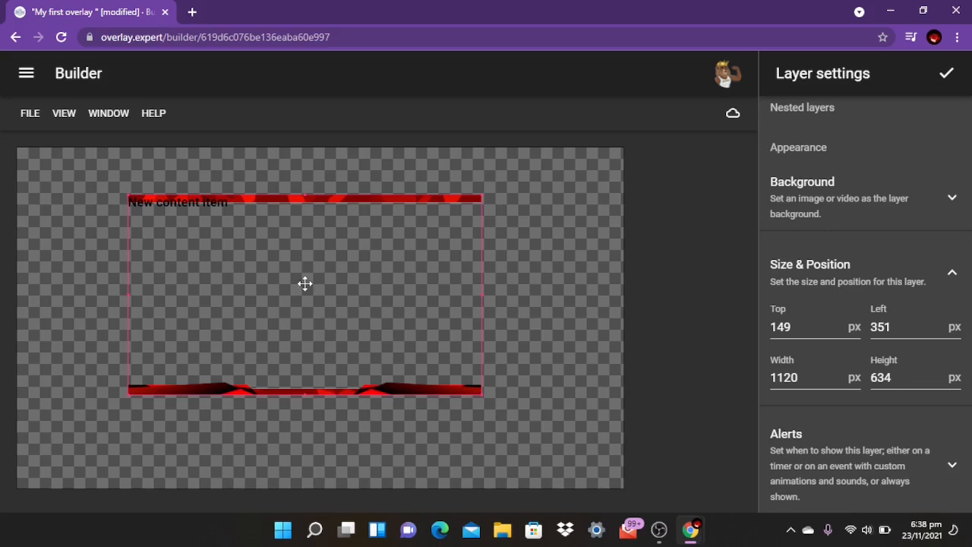
- Move the layer toward the canvas's lower right, about 361 px from the top and 707 px from the left
{"action": "left_click_drag", "start_coordinate": [281, 278], "coordinate": [396, 347]}
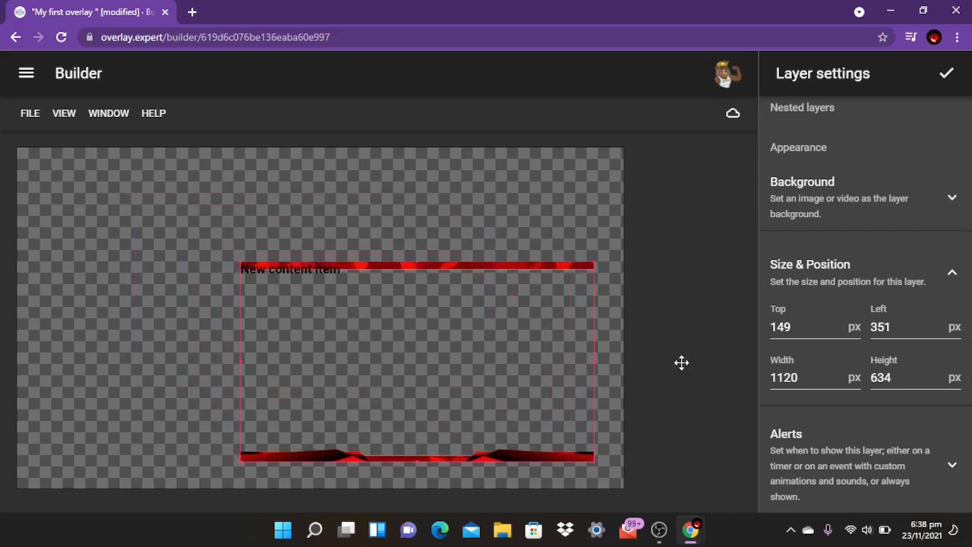
{"action": "left_click", "coordinate": [792, 371]}
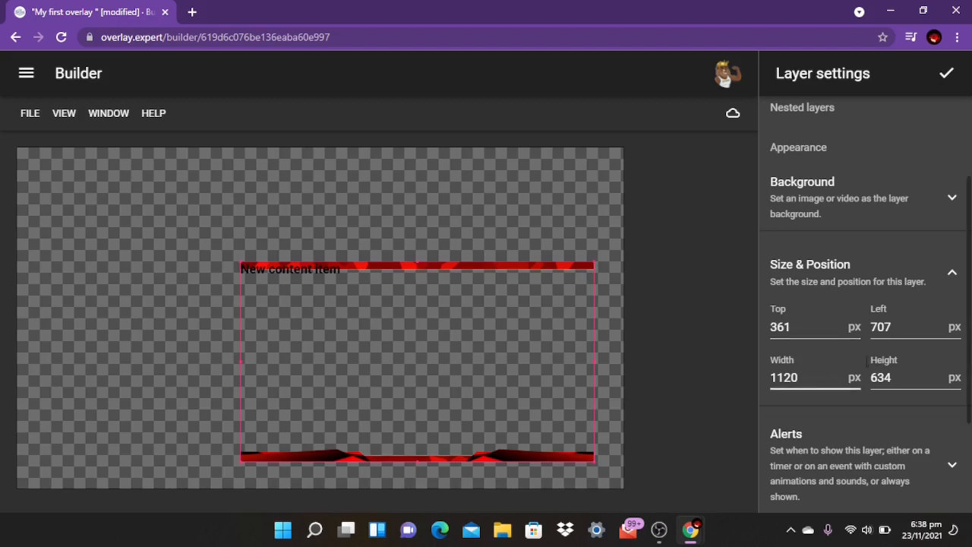
{"action": "left_click", "coordinate": [874, 334]}
- Set the layer's top and left offsets to 0 px
{"action": "double_click", "coordinate": [801, 326]}
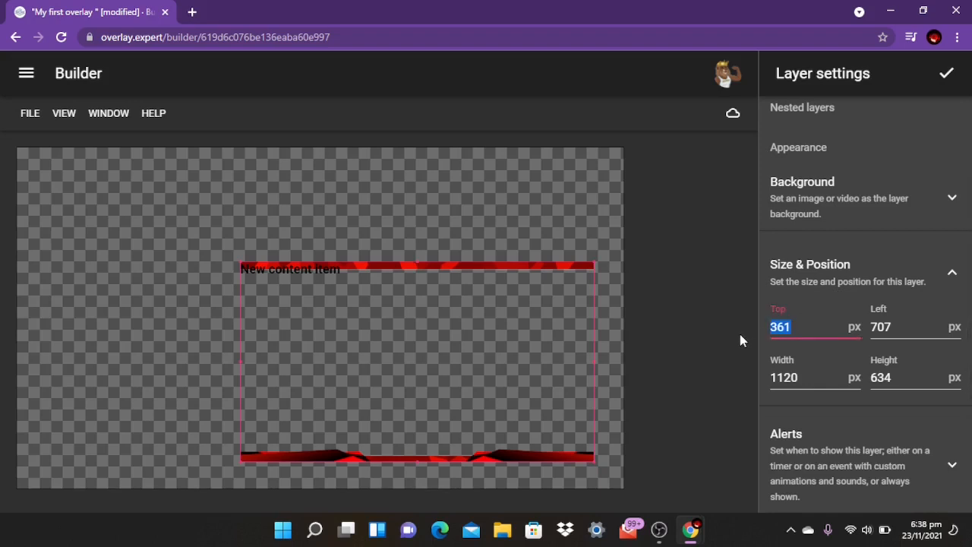
{"action": "type", "text": "0"}
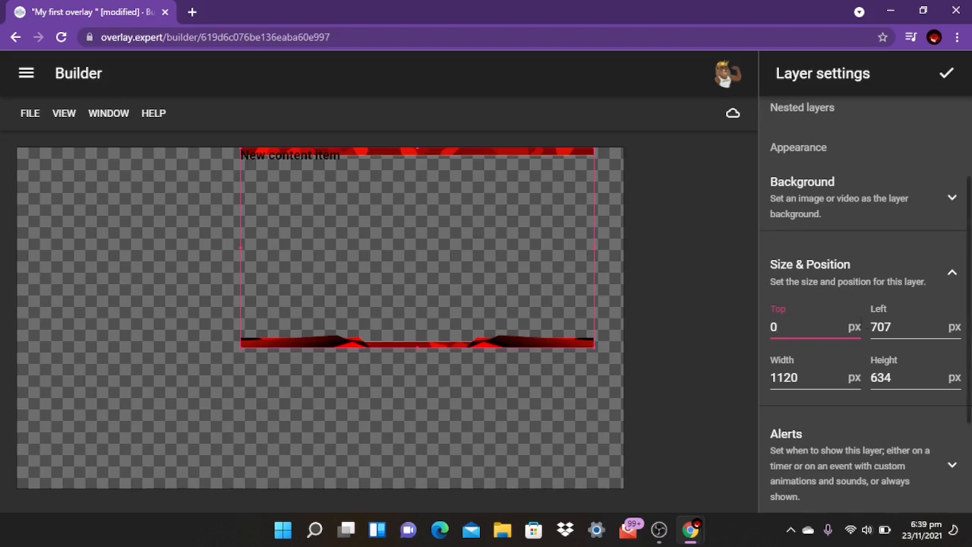
{"action": "key", "text": "Tab"}
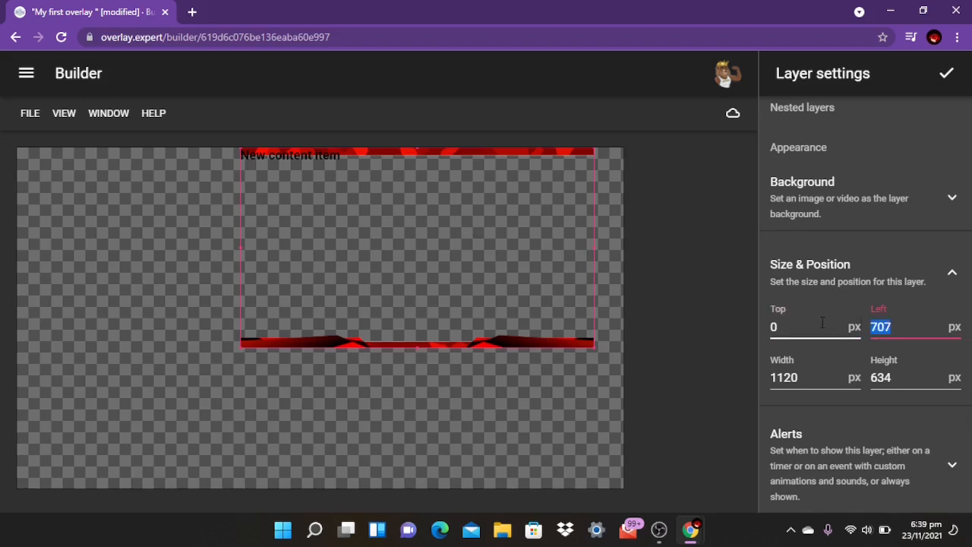
{"action": "type", "text": "0"}
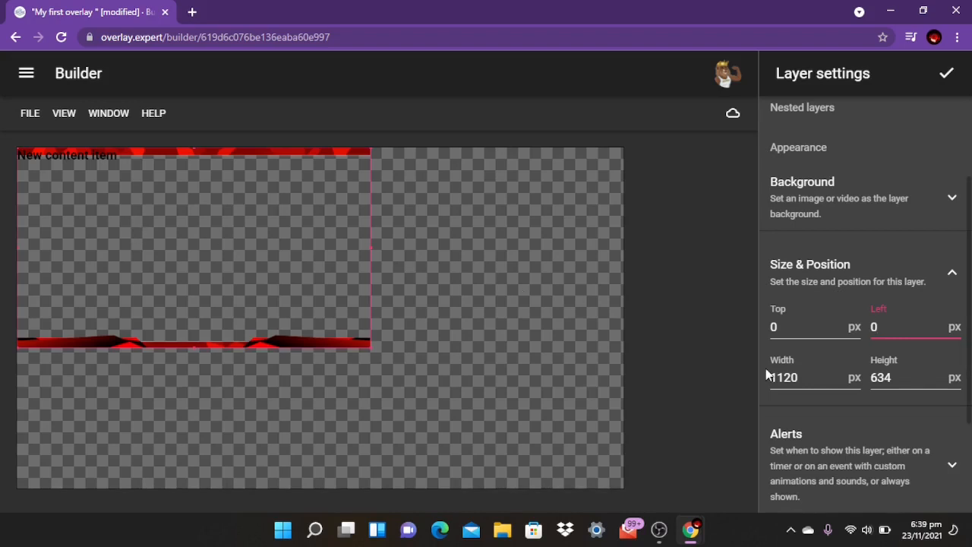
- Set the layer's width to 1920 px and its height to 1080 px, and close the size and position settings
{"action": "left_click_drag", "start_coordinate": [795, 377], "coordinate": [755, 385]}
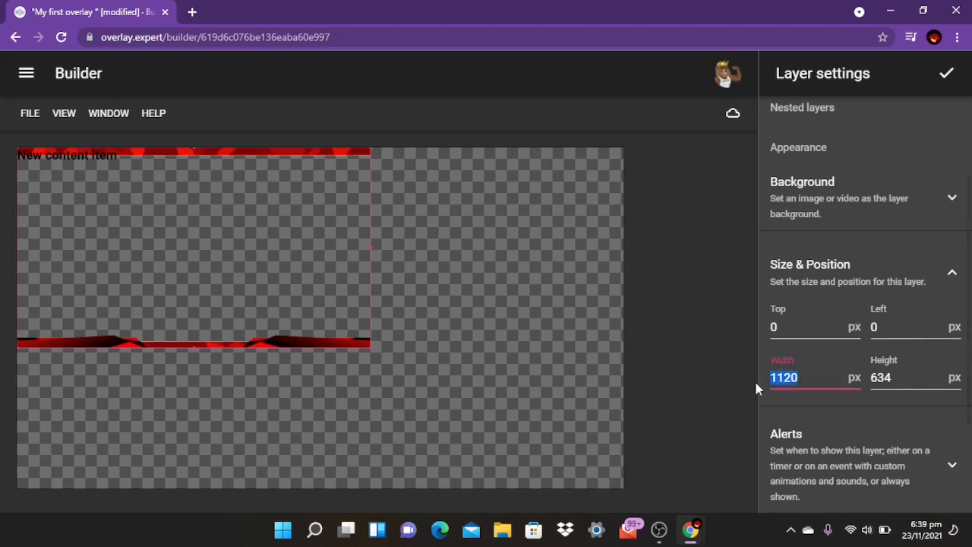
{"action": "type", "text": "1920"}
{"action": "left_click_drag", "start_coordinate": [932, 372], "coordinate": [842, 384]}
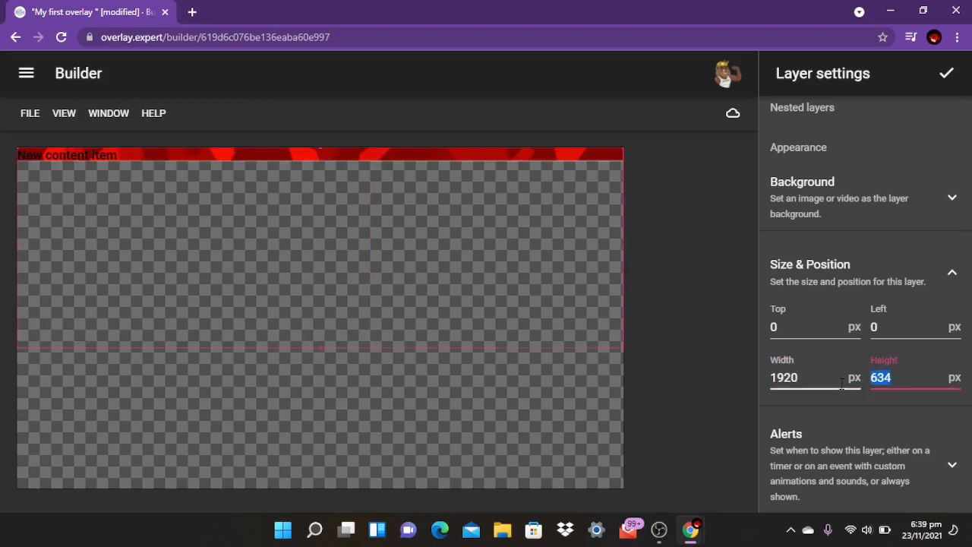
{"action": "type", "text": "108"}
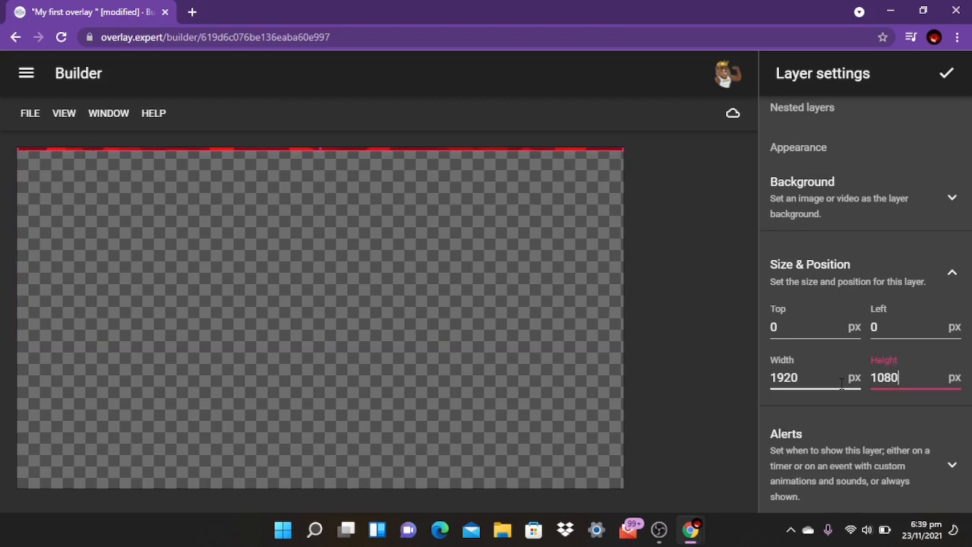
{"action": "type", "text": "0"}
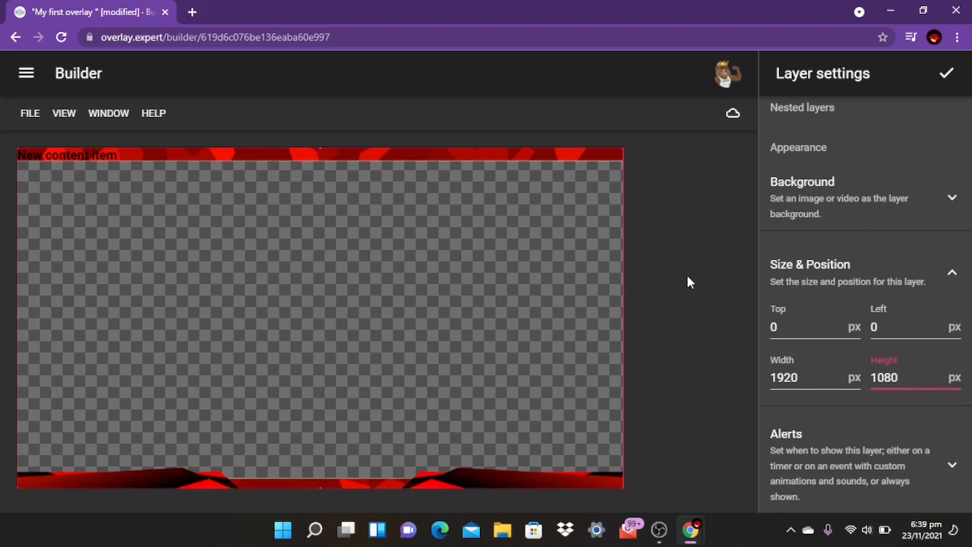
{"action": "left_click", "coordinate": [870, 281]}
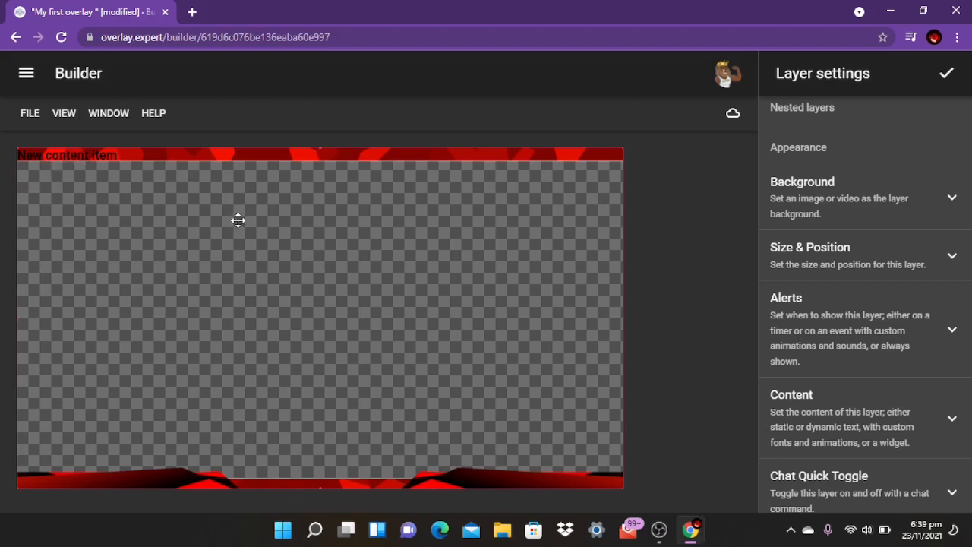
- Look through the layer's content settings, from type, font, outline and shadow to the text groups
{"action": "scroll", "coordinate": [822, 375], "scroll_direction": "down", "scroll_amount": 1}
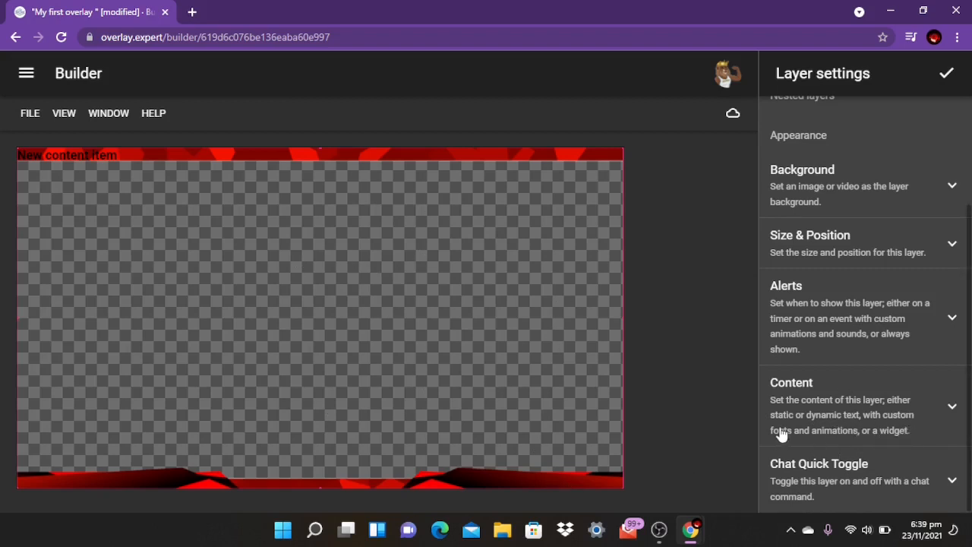
{"action": "left_click", "coordinate": [866, 422]}
{"action": "scroll", "coordinate": [868, 421], "scroll_direction": "down", "scroll_amount": 4}
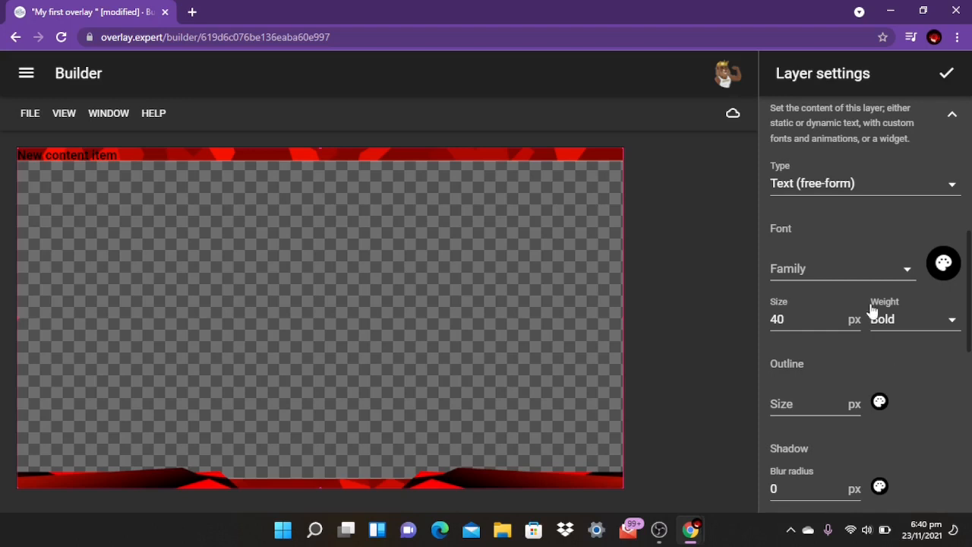
{"action": "left_click", "coordinate": [845, 135]}
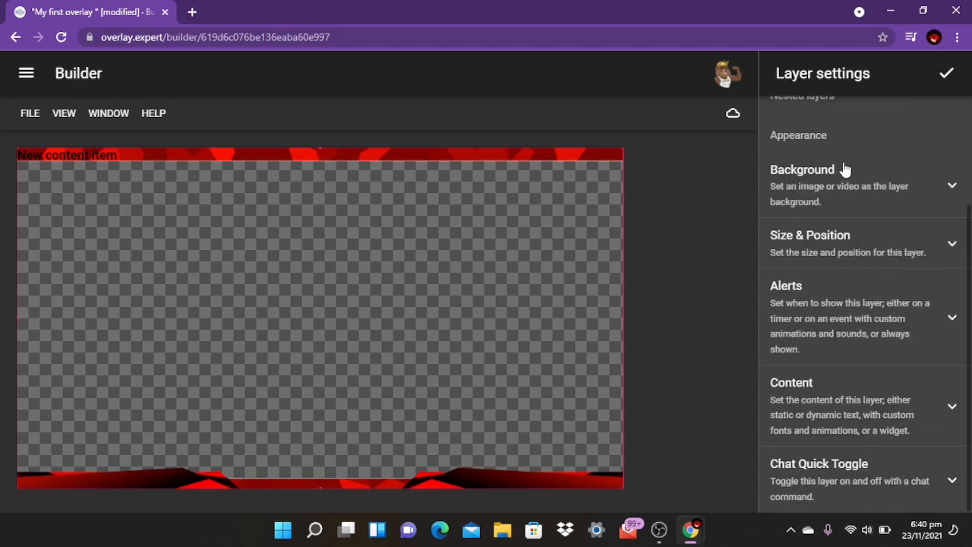
{"action": "left_click", "coordinate": [830, 404]}
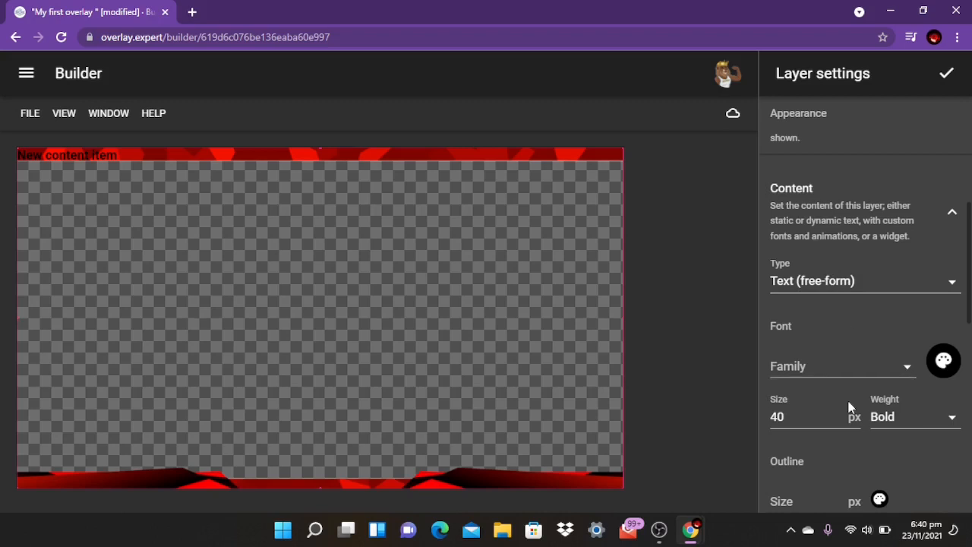
{"action": "scroll", "coordinate": [849, 408], "scroll_direction": "down", "scroll_amount": 2}
{"action": "scroll", "coordinate": [849, 407], "scroll_direction": "down", "scroll_amount": 1}
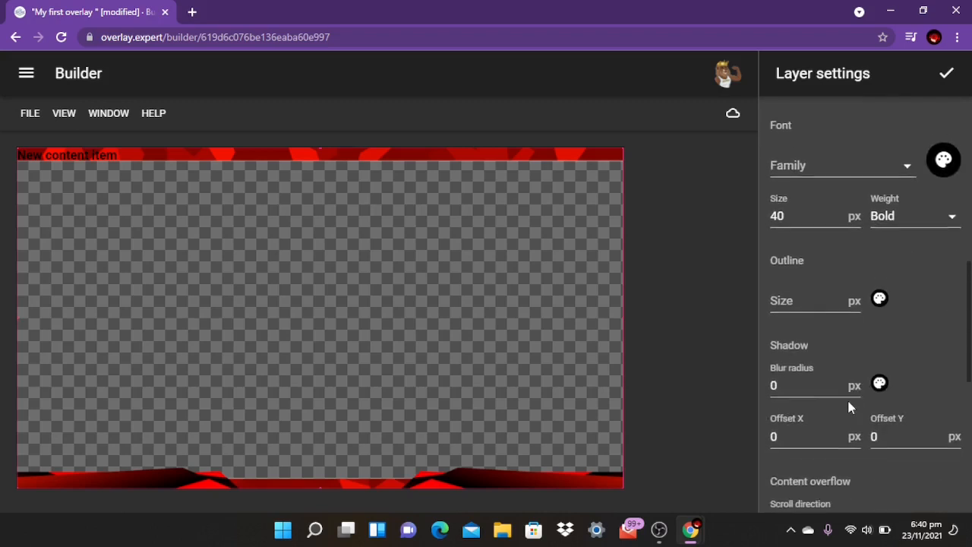
{"action": "scroll", "coordinate": [849, 408], "scroll_direction": "down", "scroll_amount": 3}
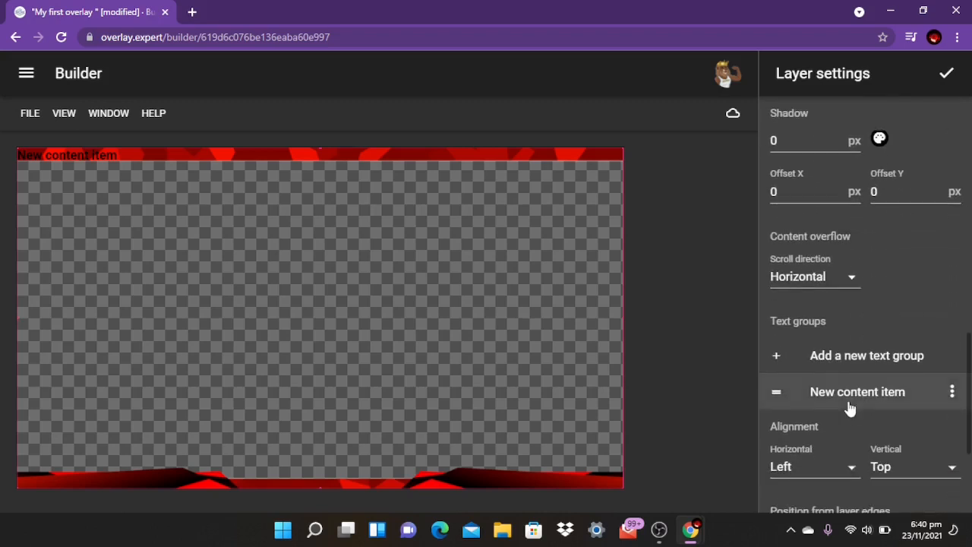
{"action": "scroll", "coordinate": [849, 408], "scroll_direction": "down", "scroll_amount": 1}
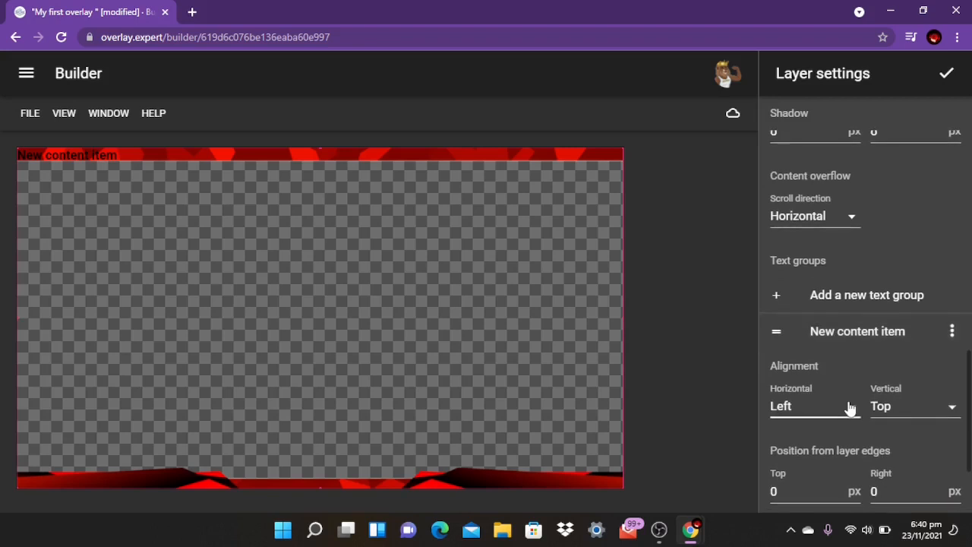
- Delete the text of the "New content item" text group, save the overlay and leave the layer settings
{"action": "left_click", "coordinate": [837, 335]}
{"action": "left_click", "coordinate": [872, 160]}
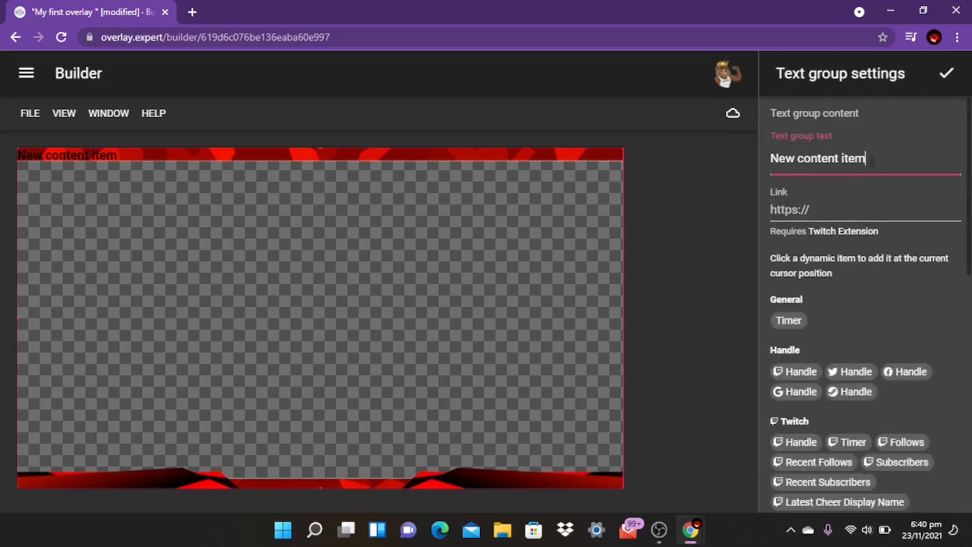
{"action": "left_click_drag", "start_coordinate": [871, 160], "coordinate": [765, 173]}
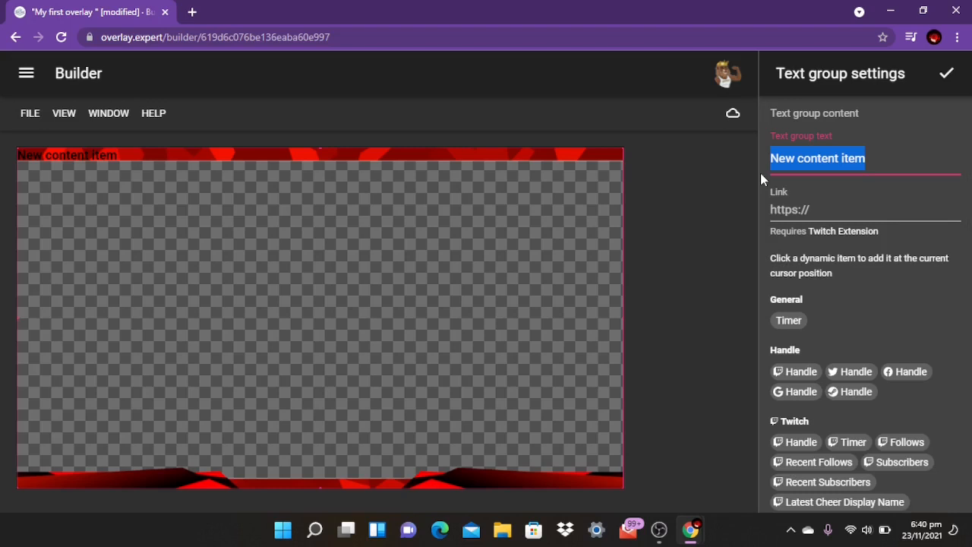
{"action": "key", "text": "BackSpace"}
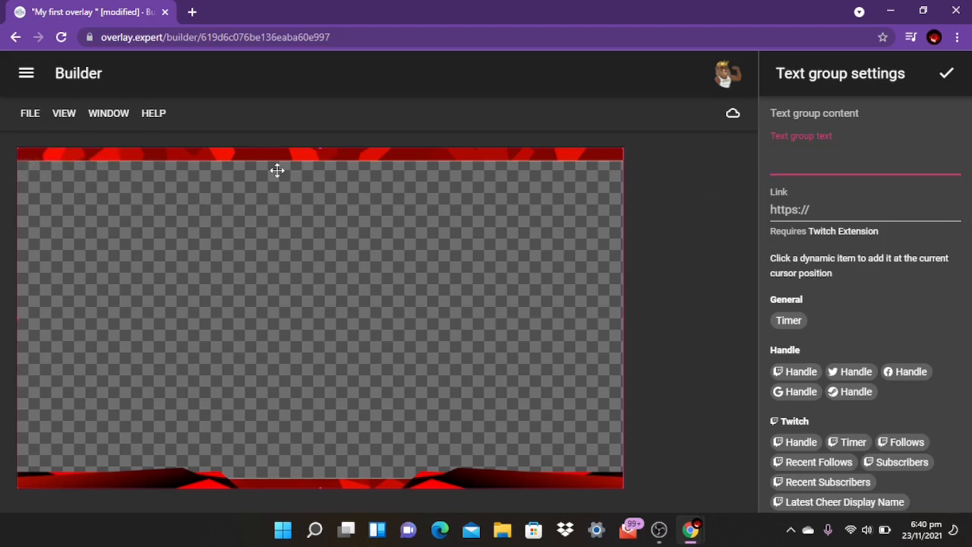
{"action": "left_click", "coordinate": [945, 76]}
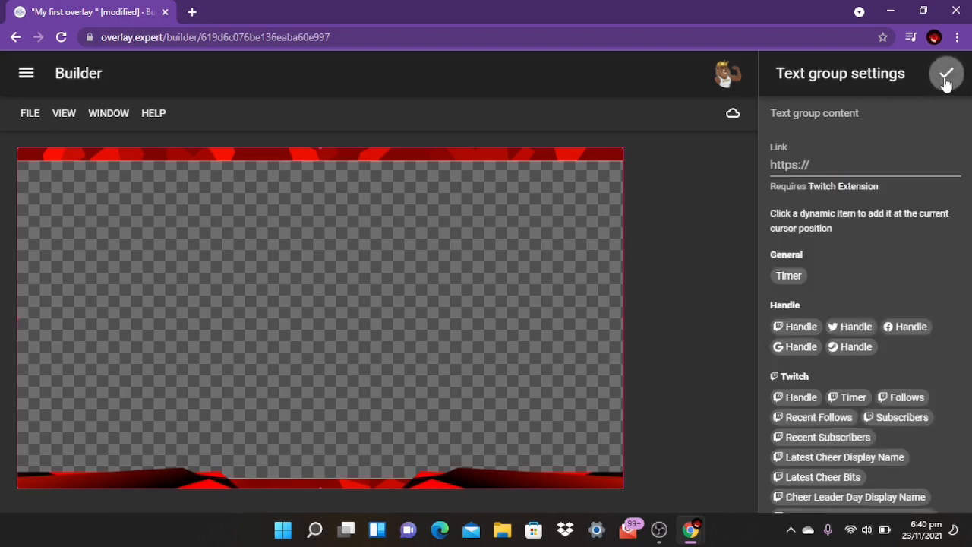
{"action": "left_click", "coordinate": [733, 118]}
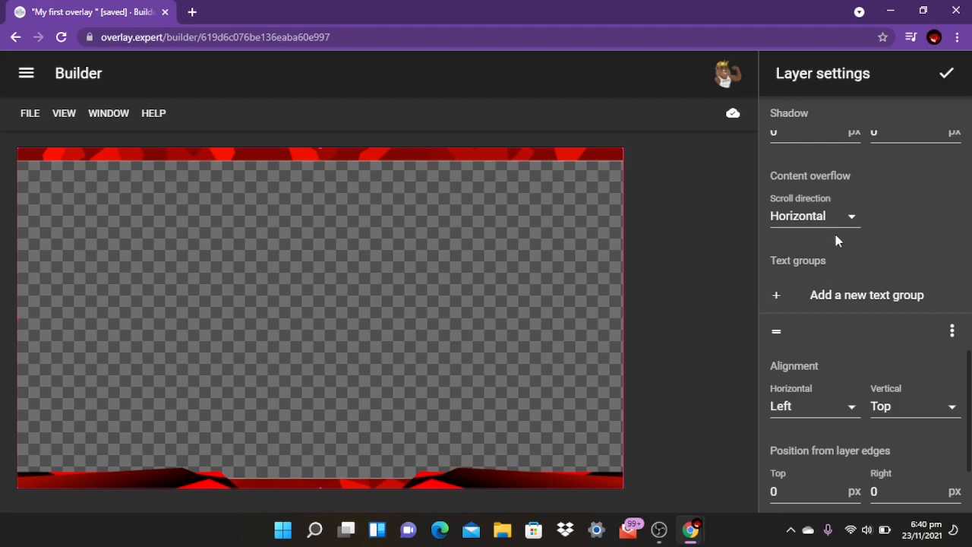
{"action": "left_click", "coordinate": [945, 79]}
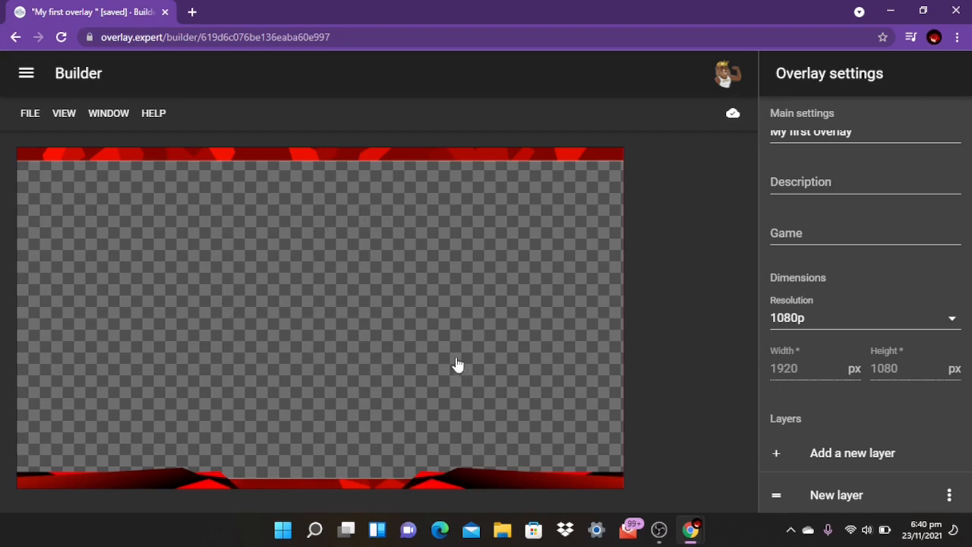
- Rename the frame layer as "Overlay" and save the overlay
{"action": "scroll", "coordinate": [848, 429], "scroll_direction": "down", "scroll_amount": 1}
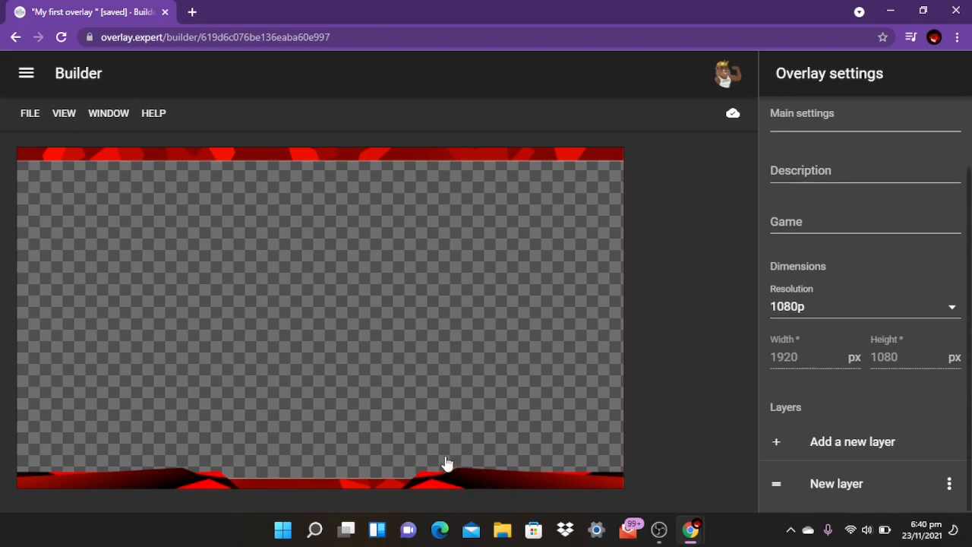
{"action": "left_click", "coordinate": [834, 486]}
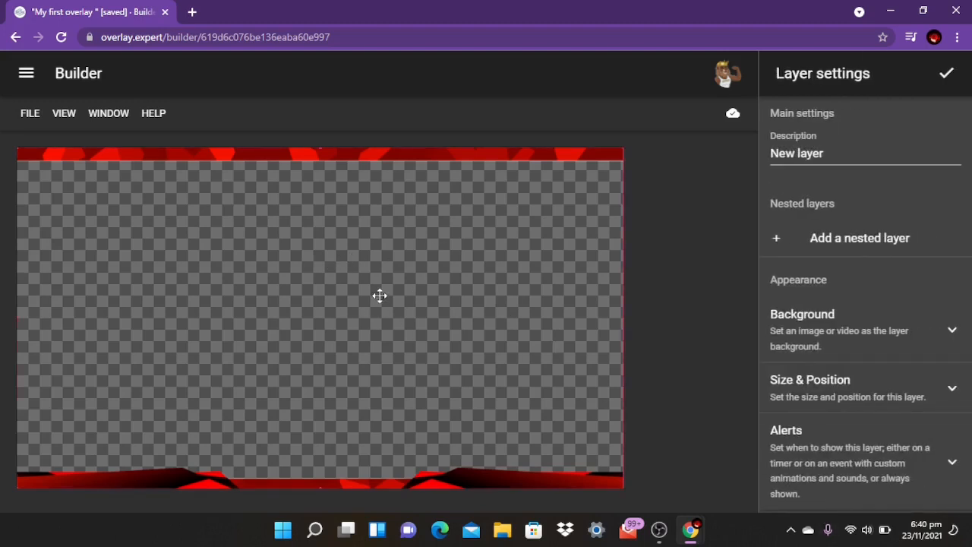
{"action": "left_click_drag", "start_coordinate": [833, 154], "coordinate": [759, 168]}
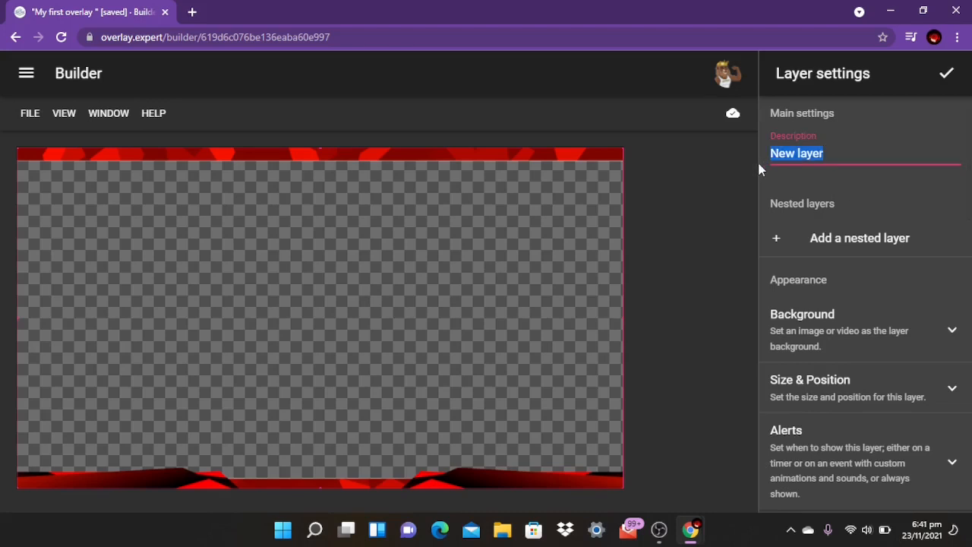
{"action": "type", "text": "O"}
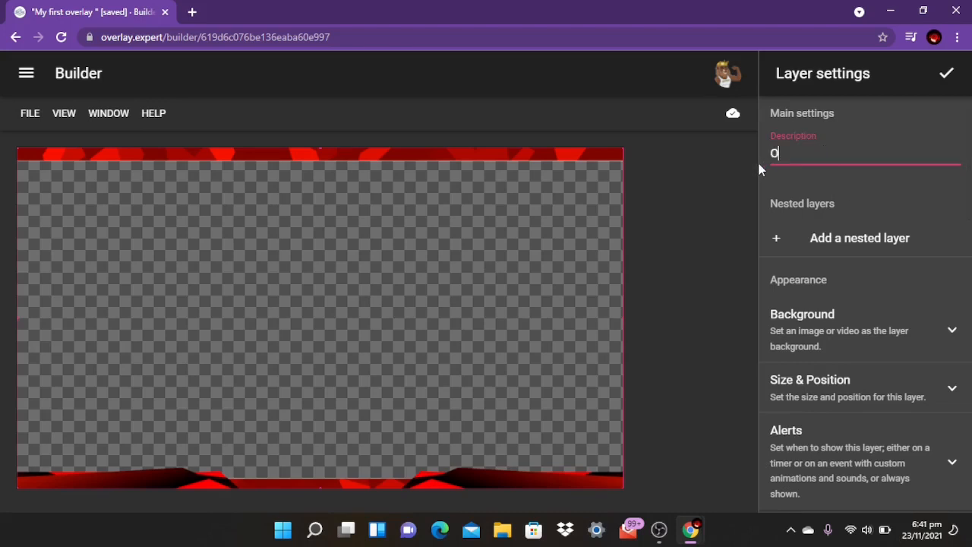
{"action": "type", "text": "verlay"}
{"action": "left_click", "coordinate": [943, 79]}
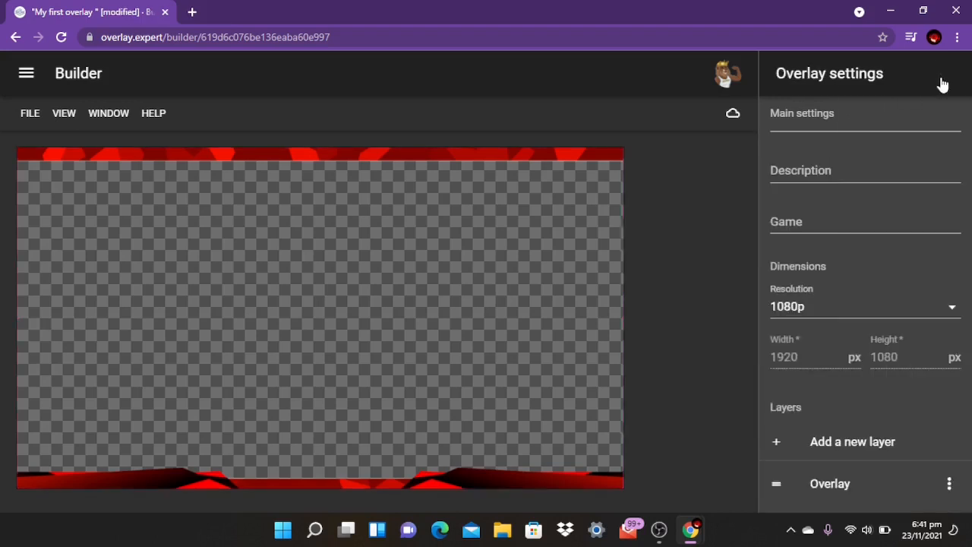
{"action": "left_click", "coordinate": [733, 113]}
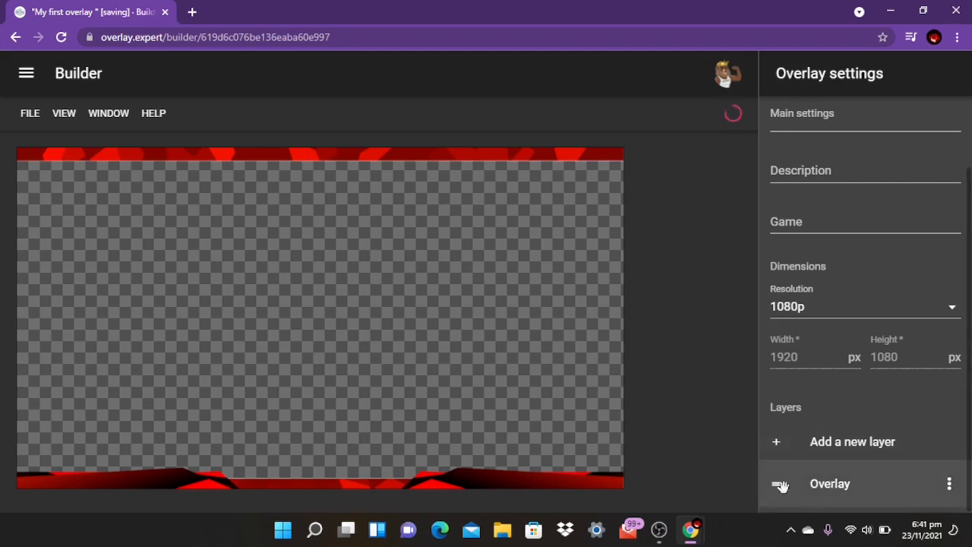
- Review the Overlay layer's settings, collapse its content section and leave the layer settings
{"action": "left_click", "coordinate": [835, 493]}
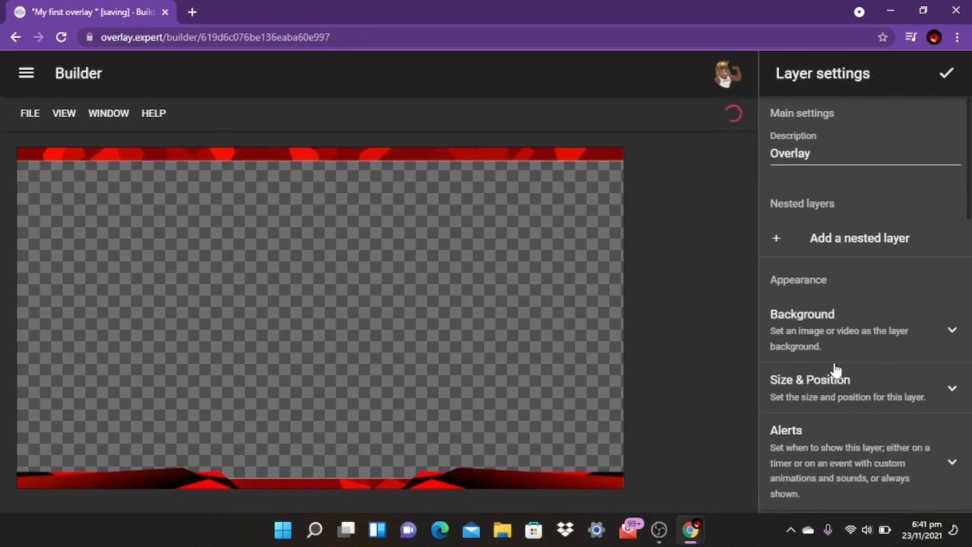
{"action": "scroll", "coordinate": [835, 369], "scroll_direction": "down", "scroll_amount": 1}
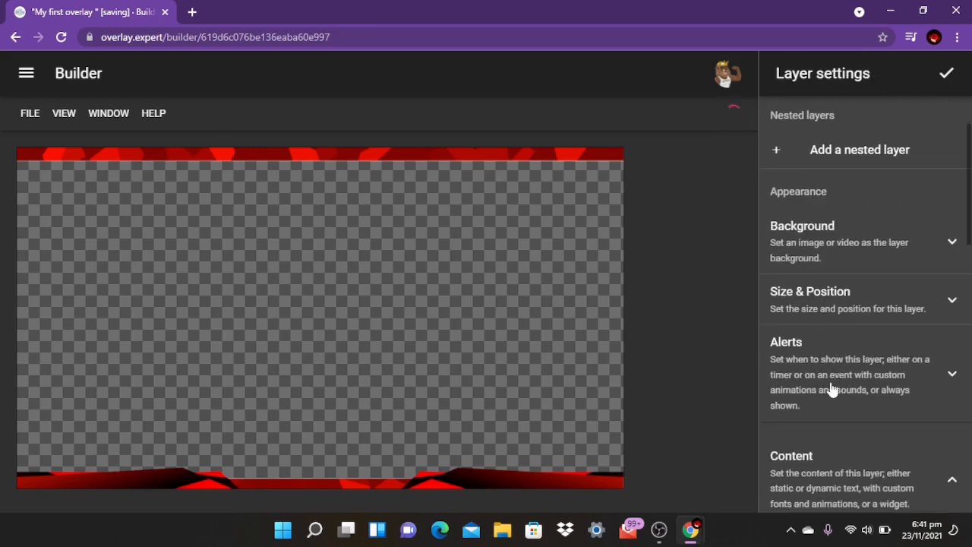
{"action": "scroll", "coordinate": [831, 389], "scroll_direction": "down", "scroll_amount": 2}
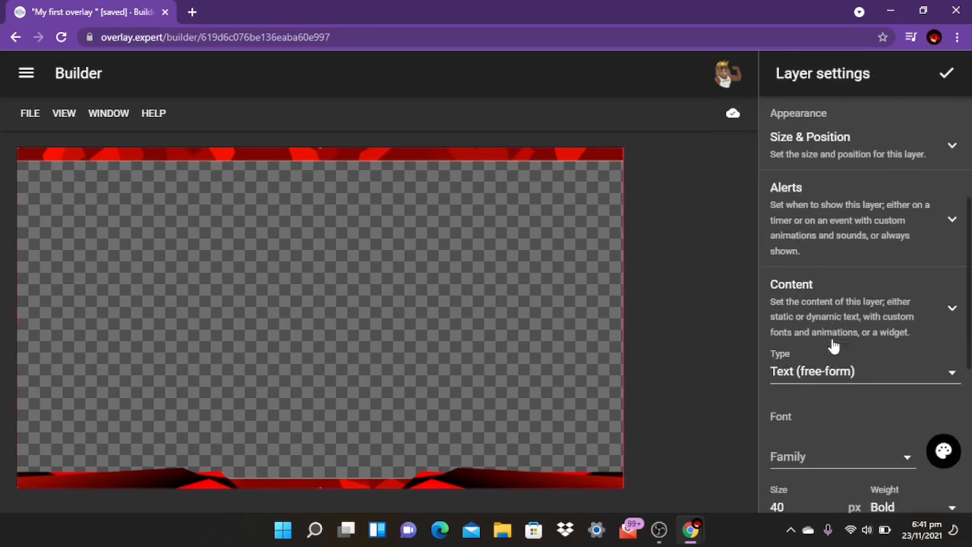
{"action": "left_click", "coordinate": [831, 344]}
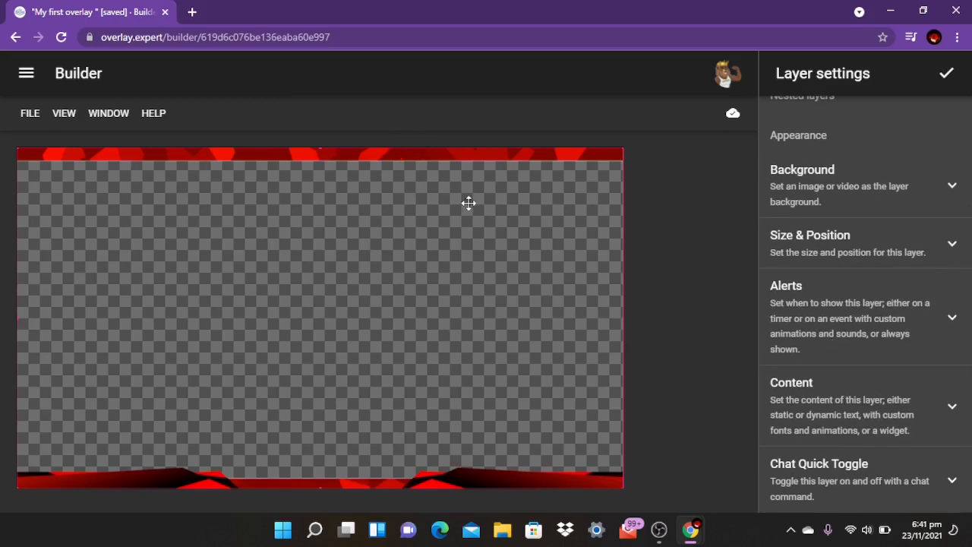
{"action": "left_click", "coordinate": [946, 79]}
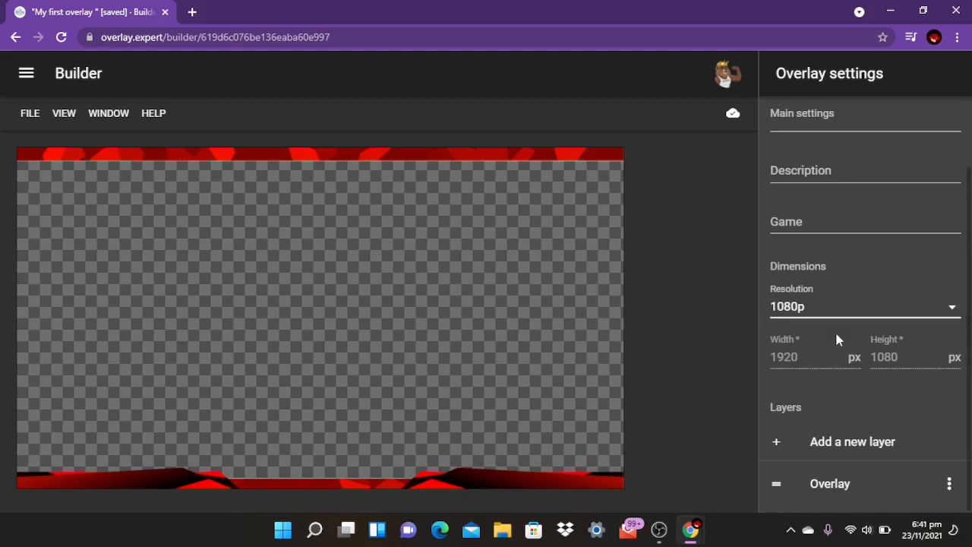
- Add a new layer to the overlay and set its description to "Follow Alert"
{"action": "left_click", "coordinate": [842, 449]}
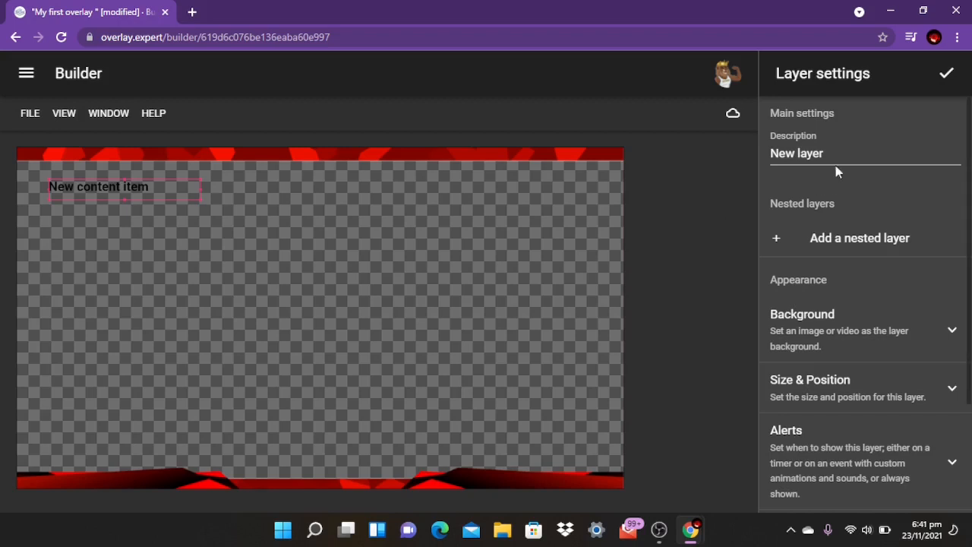
{"action": "left_click_drag", "start_coordinate": [838, 155], "coordinate": [767, 170]}
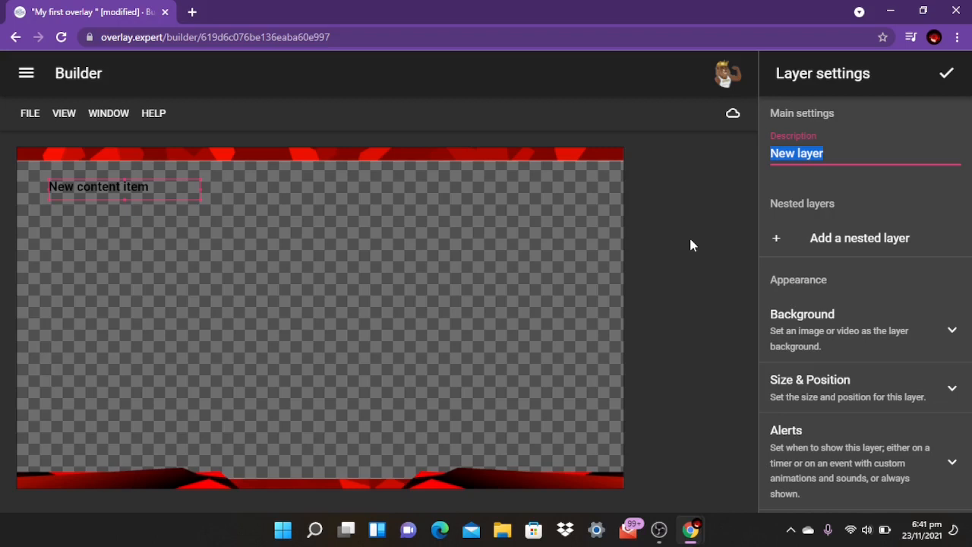
{"action": "type", "text": "Folo"}
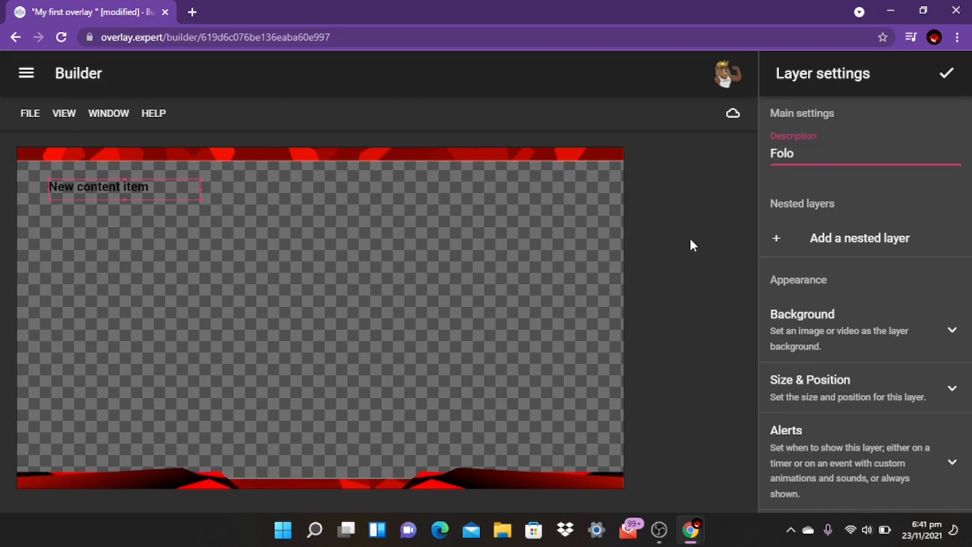
{"action": "key", "text": "BackSpace"}
{"action": "type", "text": "low Alert"}
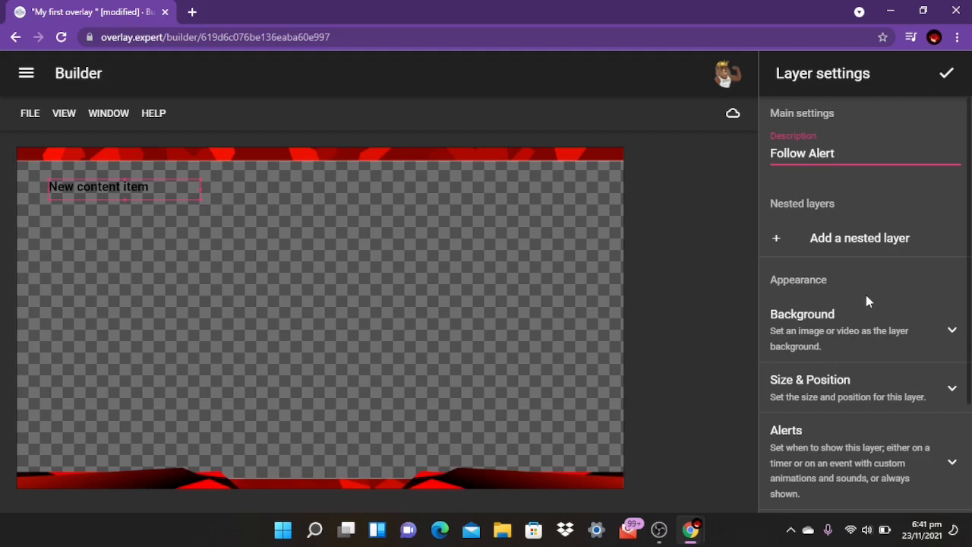
- Set the walking lion image from the personal image library as the Follow Alert layer's background
{"action": "scroll", "coordinate": [868, 301], "scroll_direction": "down", "scroll_amount": 1}
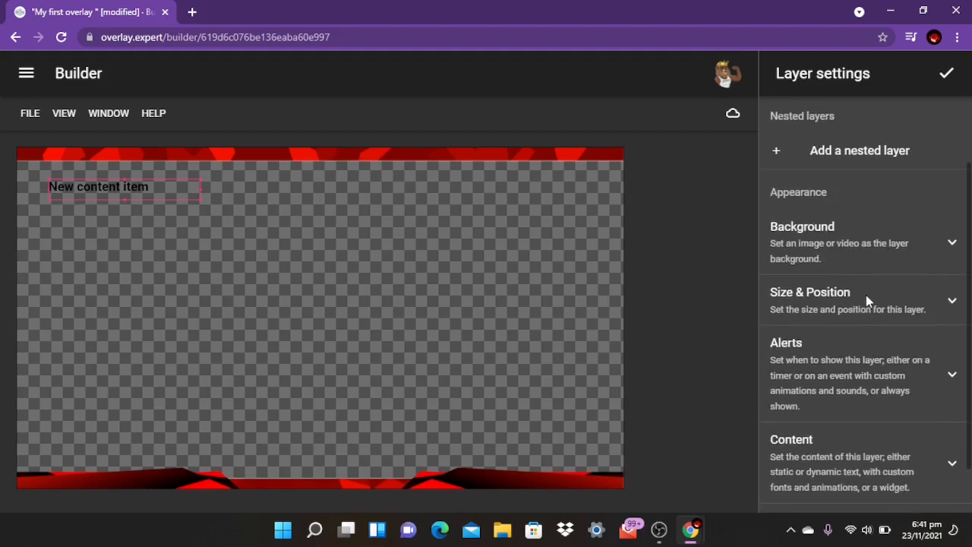
{"action": "left_click", "coordinate": [938, 250]}
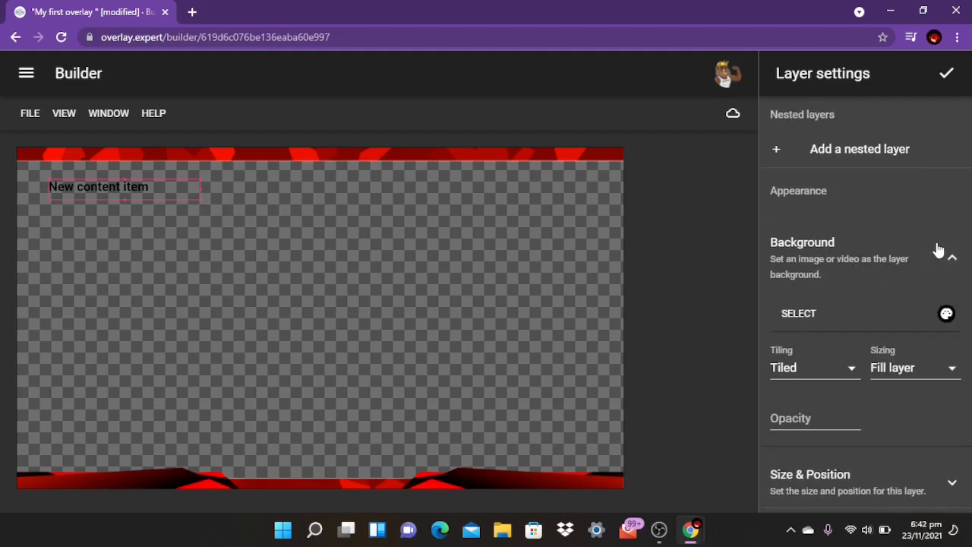
{"action": "left_click", "coordinate": [798, 314]}
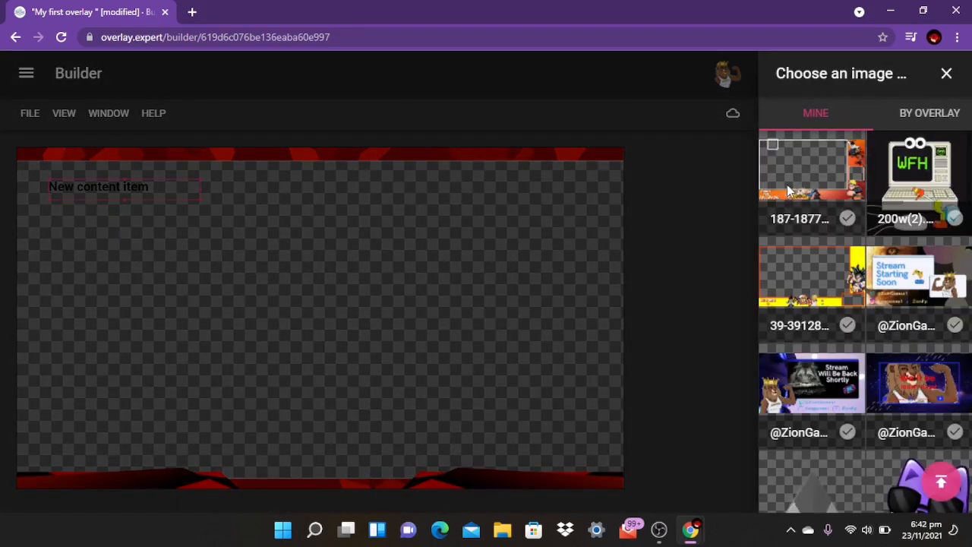
{"action": "scroll", "coordinate": [827, 304], "scroll_direction": "down", "scroll_amount": 4}
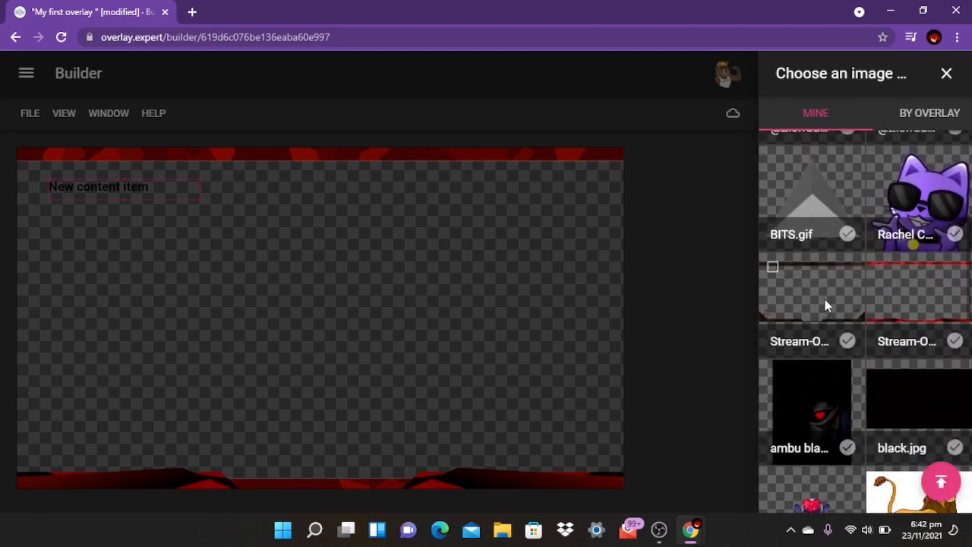
{"action": "scroll", "coordinate": [825, 300], "scroll_direction": "down", "scroll_amount": 1}
{"action": "scroll", "coordinate": [827, 304], "scroll_direction": "down", "scroll_amount": 1}
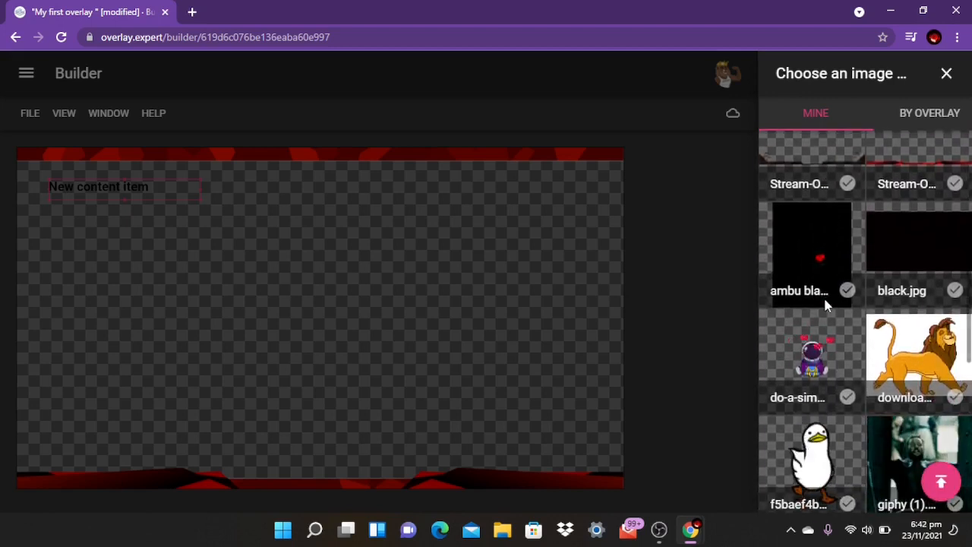
{"action": "scroll", "coordinate": [826, 304], "scroll_direction": "down", "scroll_amount": 1}
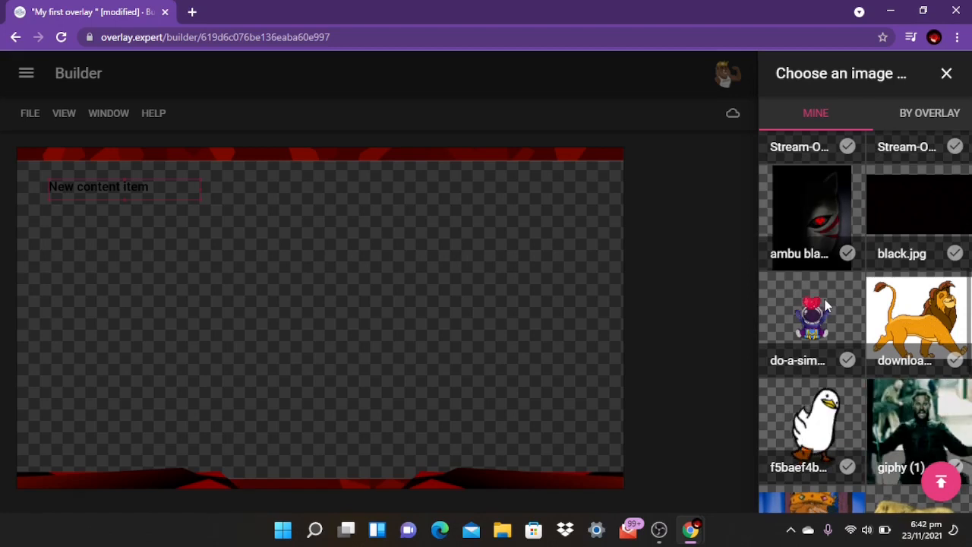
{"action": "scroll", "coordinate": [825, 299], "scroll_direction": "down", "scroll_amount": 2}
{"action": "scroll", "coordinate": [826, 304], "scroll_direction": "down", "scroll_amount": 1}
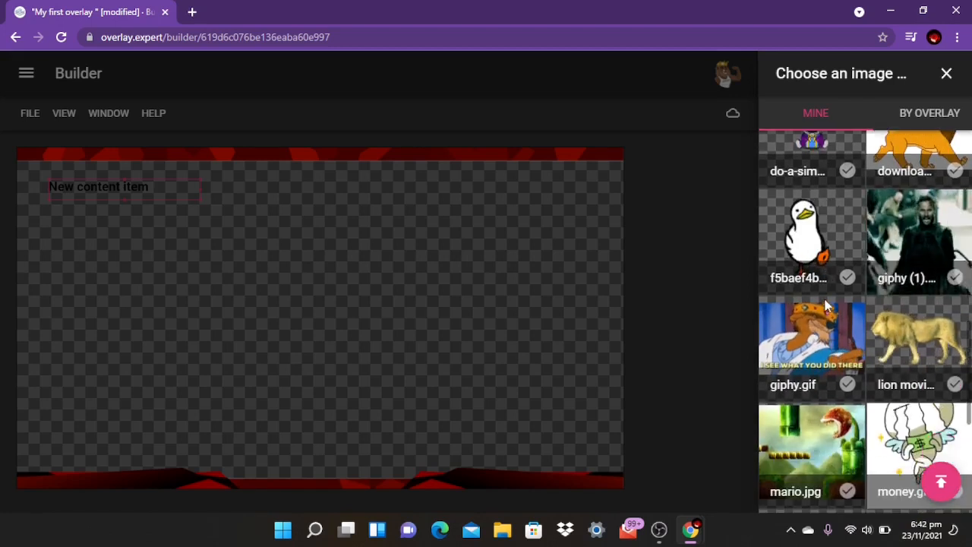
{"action": "left_click", "coordinate": [955, 385]}
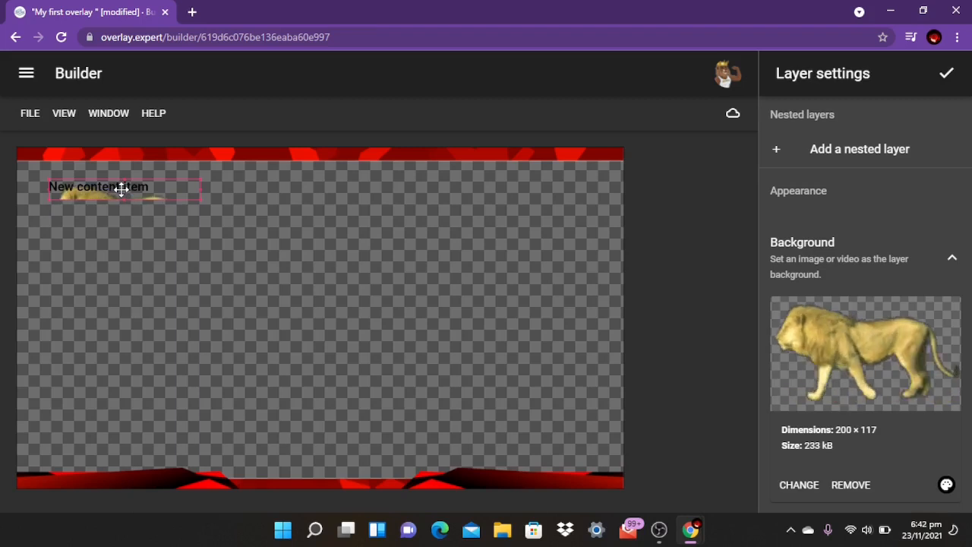
- Resize the lion layer to about 415 × 238 px and place it at the bottom centre of the canvas, resting on the frame's lower border
{"action": "left_click_drag", "start_coordinate": [121, 189], "coordinate": [252, 214]}
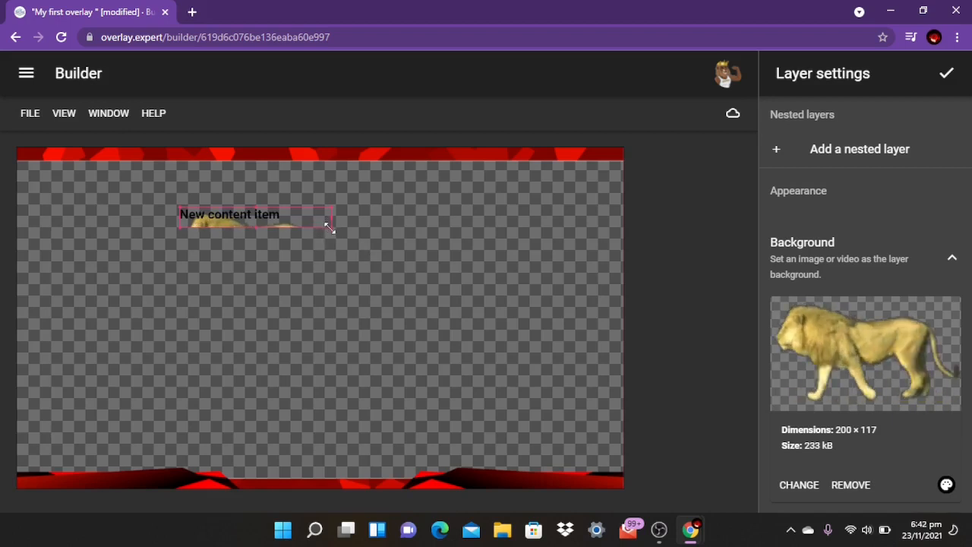
{"action": "left_click_drag", "start_coordinate": [330, 225], "coordinate": [309, 283]}
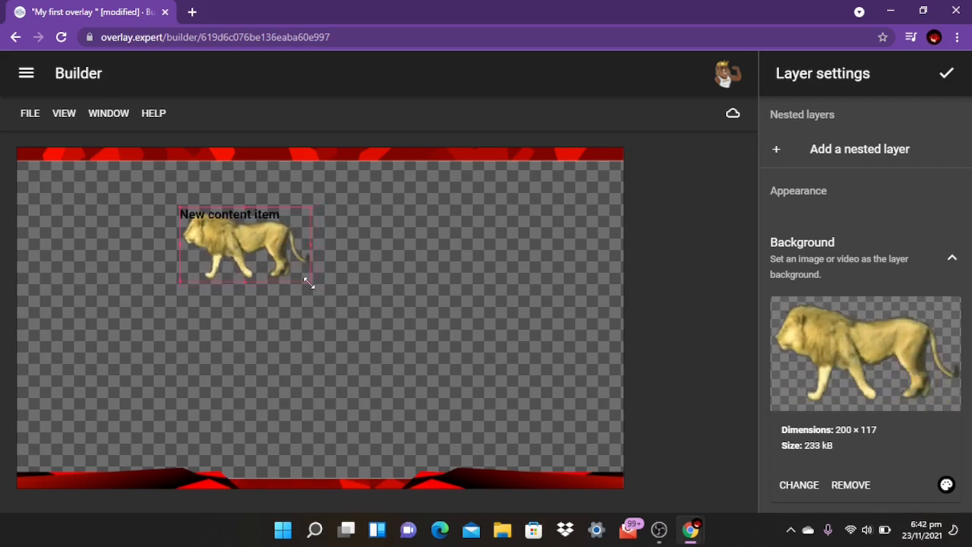
{"action": "scroll", "coordinate": [822, 360], "scroll_direction": "down", "scroll_amount": 2}
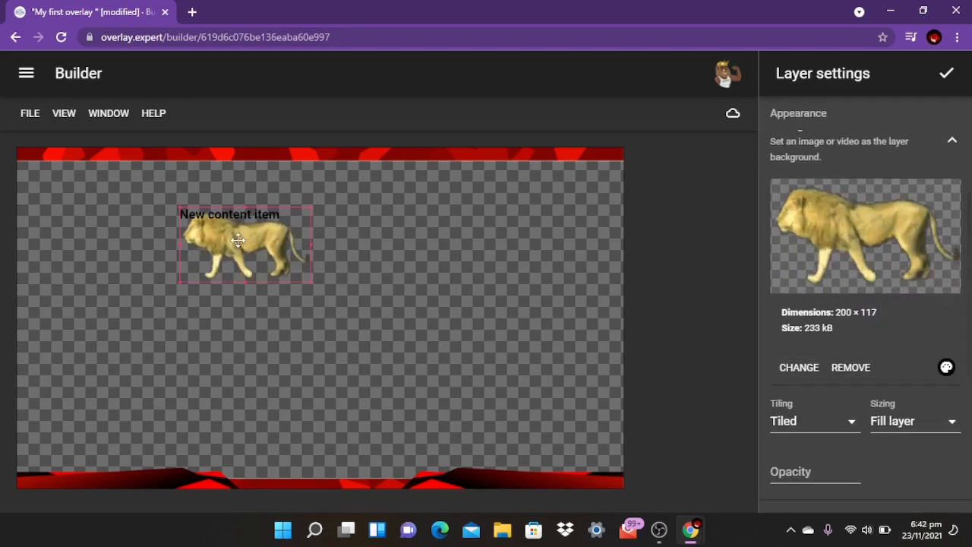
{"action": "left_click_drag", "start_coordinate": [238, 240], "coordinate": [316, 437]}
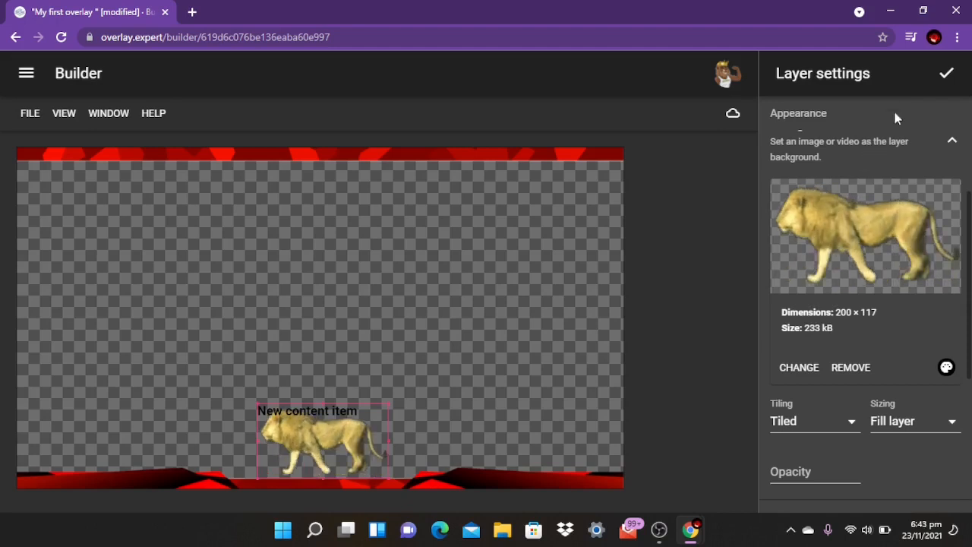
{"action": "left_click", "coordinate": [951, 144]}
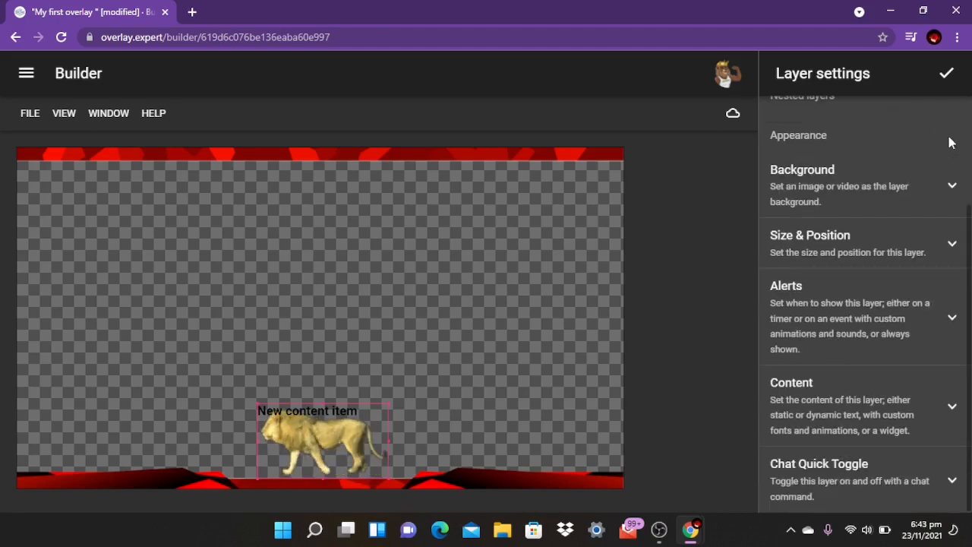
{"action": "left_click", "coordinate": [843, 241]}
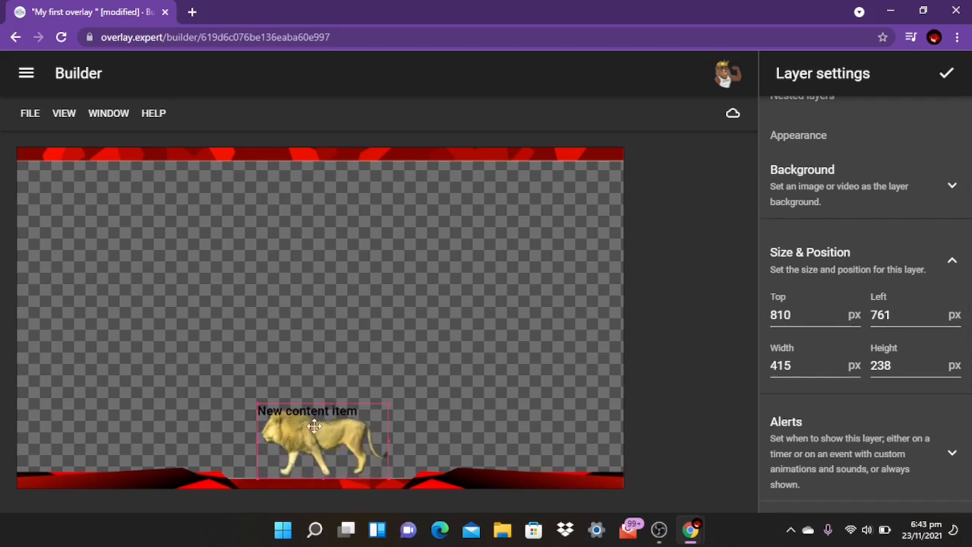
{"action": "left_click", "coordinate": [831, 252]}
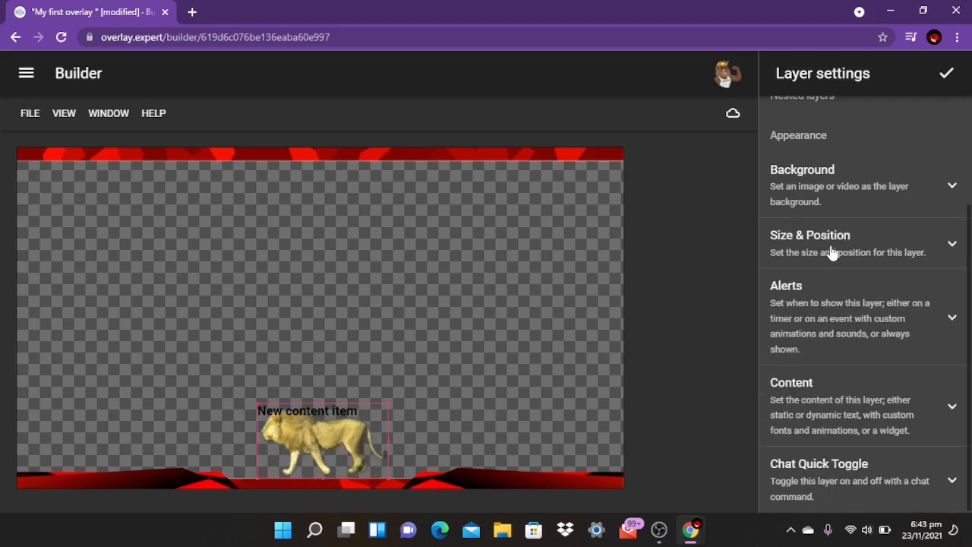
- Make the lion layer's alert event-based and choose Twitch Follow as its event
{"action": "left_click", "coordinate": [851, 318]}
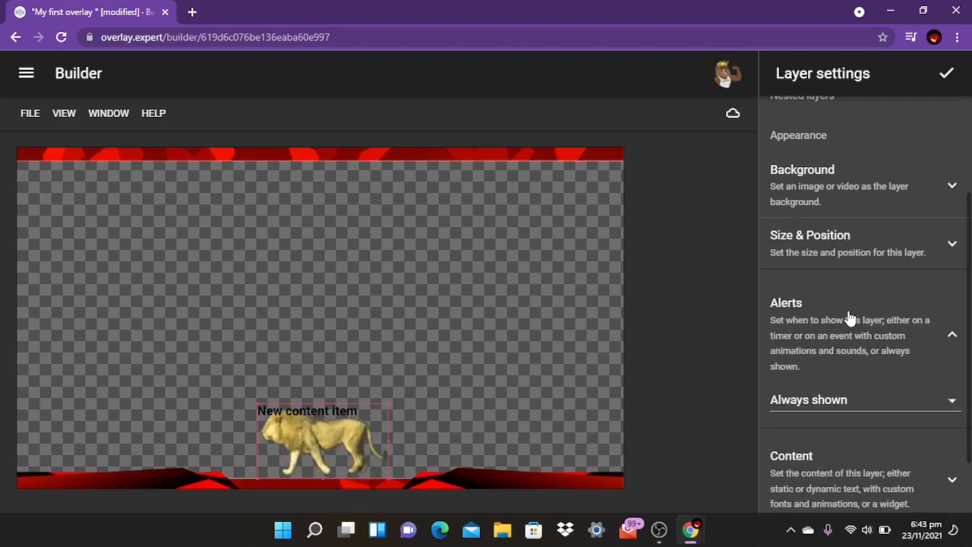
{"action": "scroll", "coordinate": [850, 319], "scroll_direction": "down", "scroll_amount": 1}
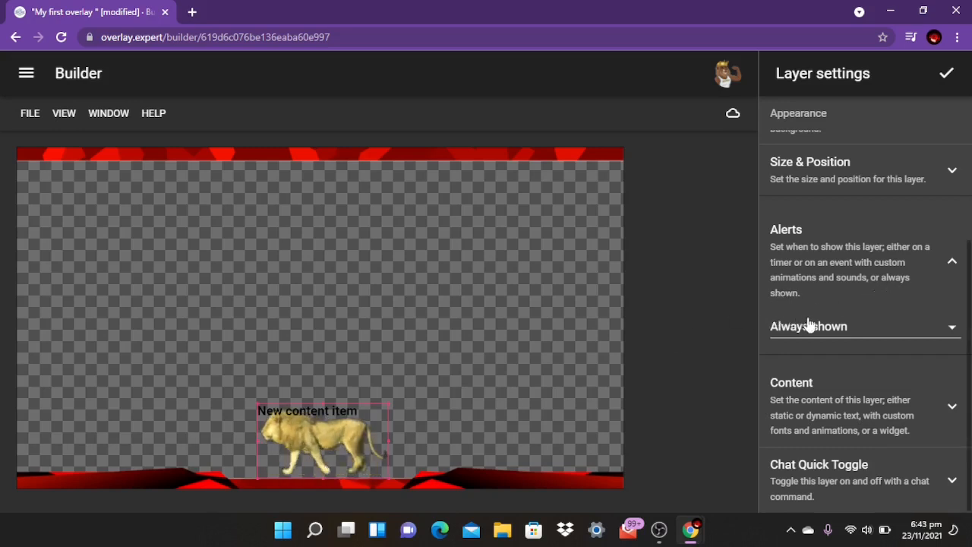
{"action": "left_click", "coordinate": [824, 335]}
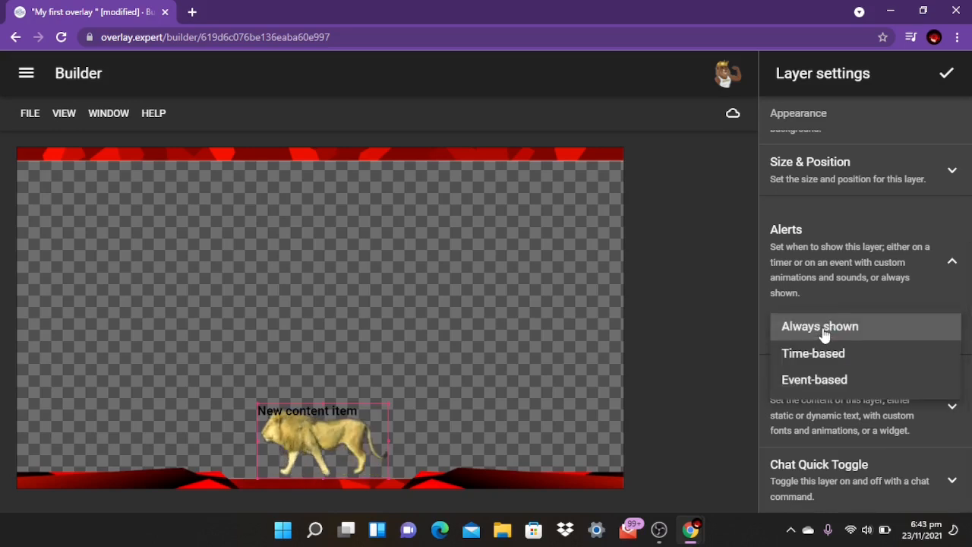
{"action": "left_click", "coordinate": [824, 384]}
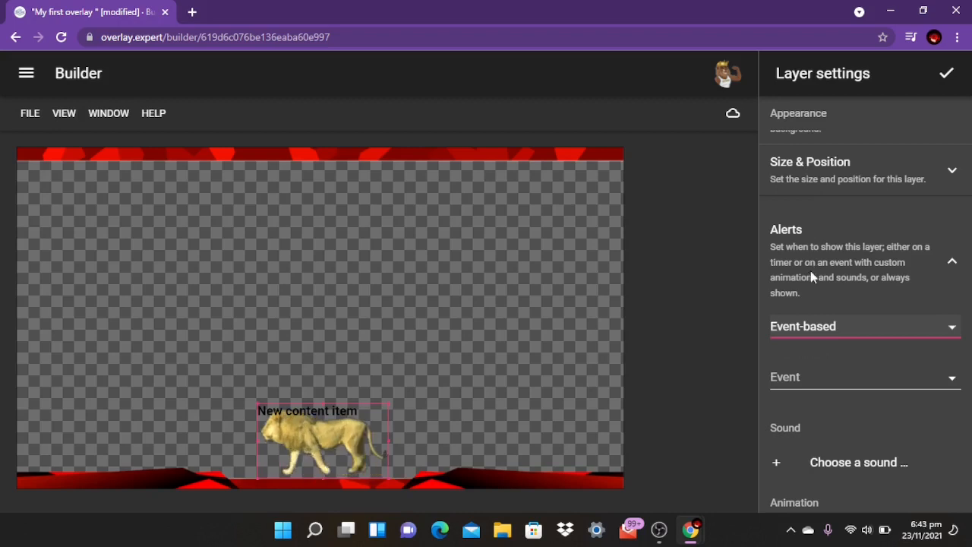
{"action": "left_click", "coordinate": [814, 376]}
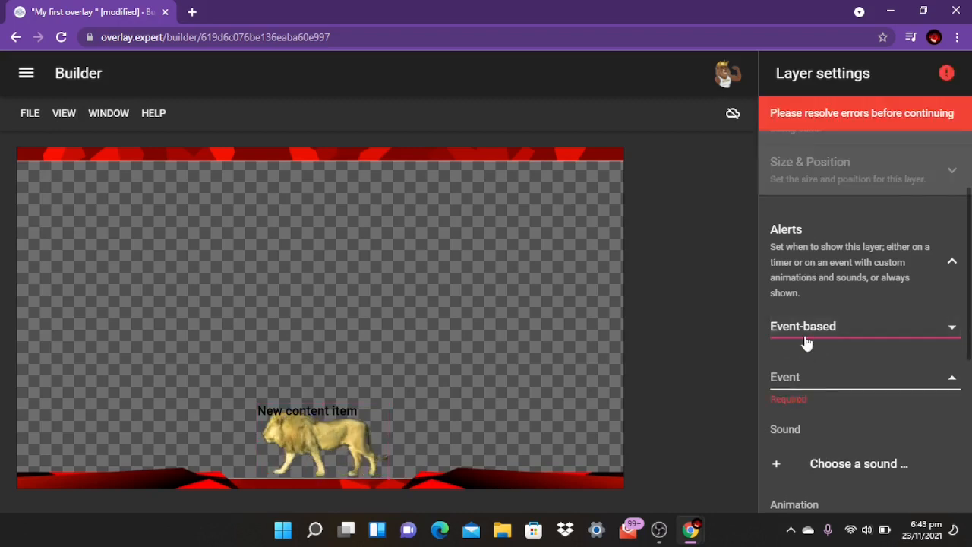
{"action": "left_click", "coordinate": [646, 280]}
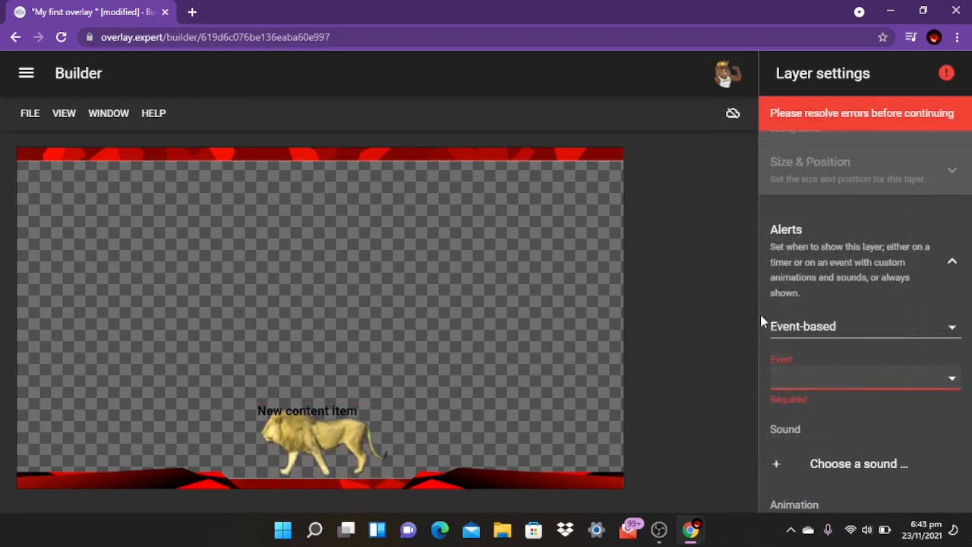
{"action": "left_click", "coordinate": [804, 326]}
{"action": "left_click", "coordinate": [797, 334]}
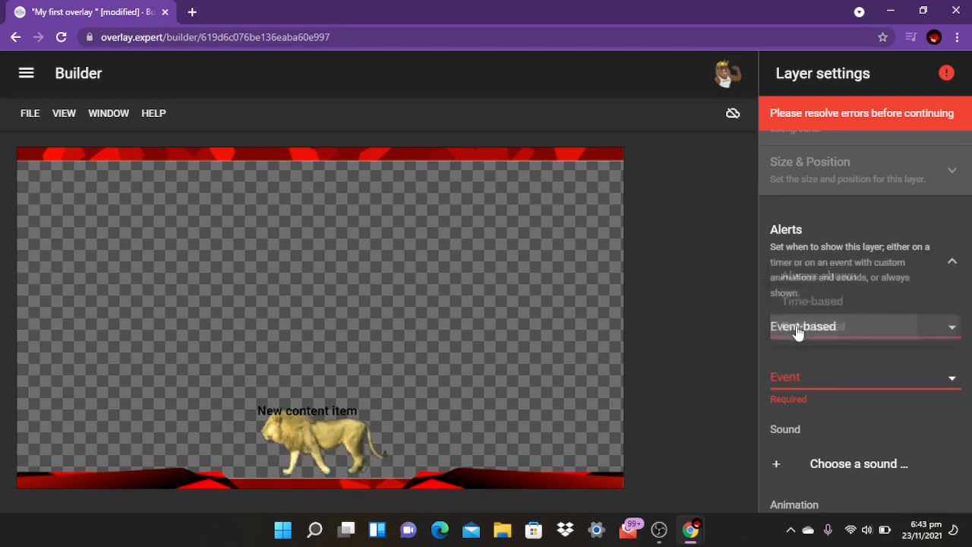
{"action": "left_click", "coordinate": [807, 390]}
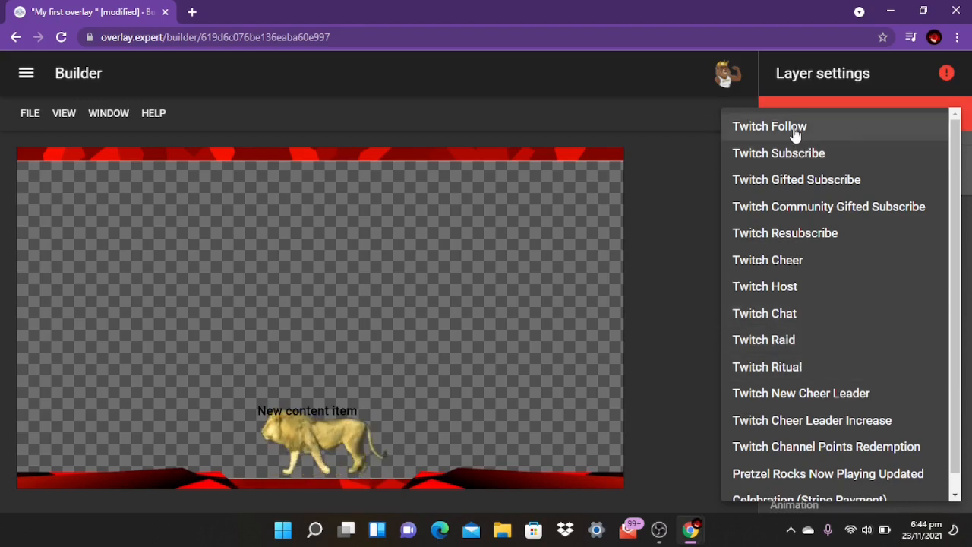
{"action": "left_click", "coordinate": [727, 428]}
- Assign the anime-wow-sound clip from the personal sound library to the lion's follow alert and set its volume to 50%
{"action": "scroll", "coordinate": [842, 413], "scroll_direction": "down", "scroll_amount": 2}
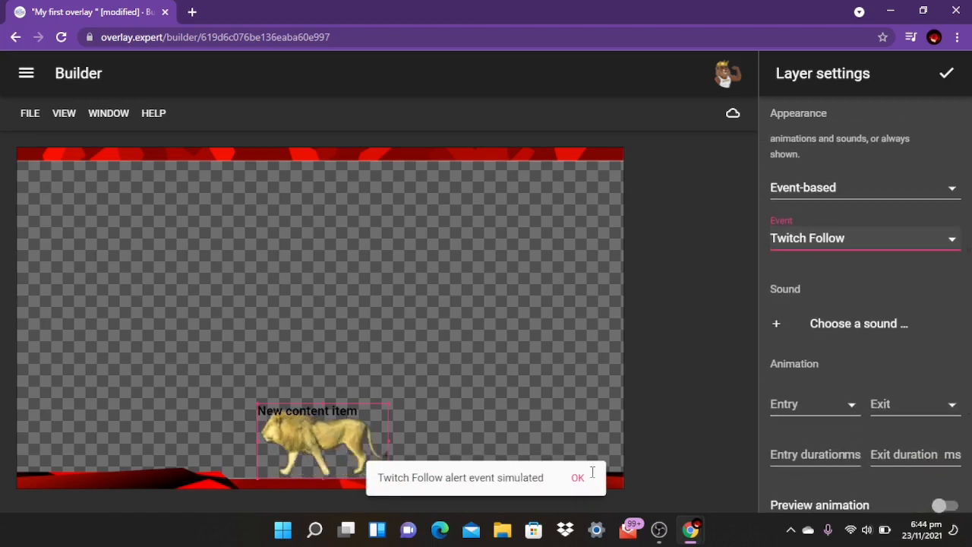
{"action": "left_click", "coordinate": [842, 327]}
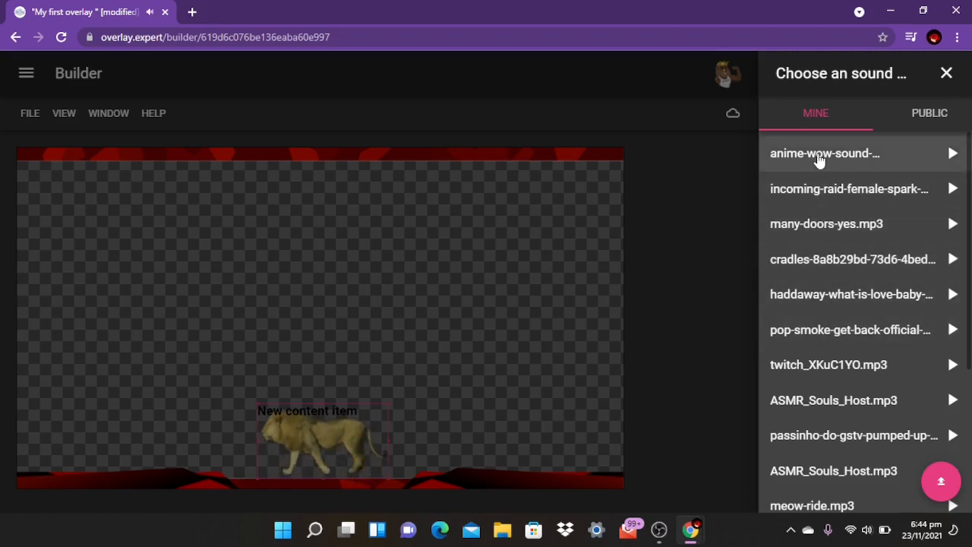
{"action": "scroll", "coordinate": [842, 382], "scroll_direction": "down", "scroll_amount": 2}
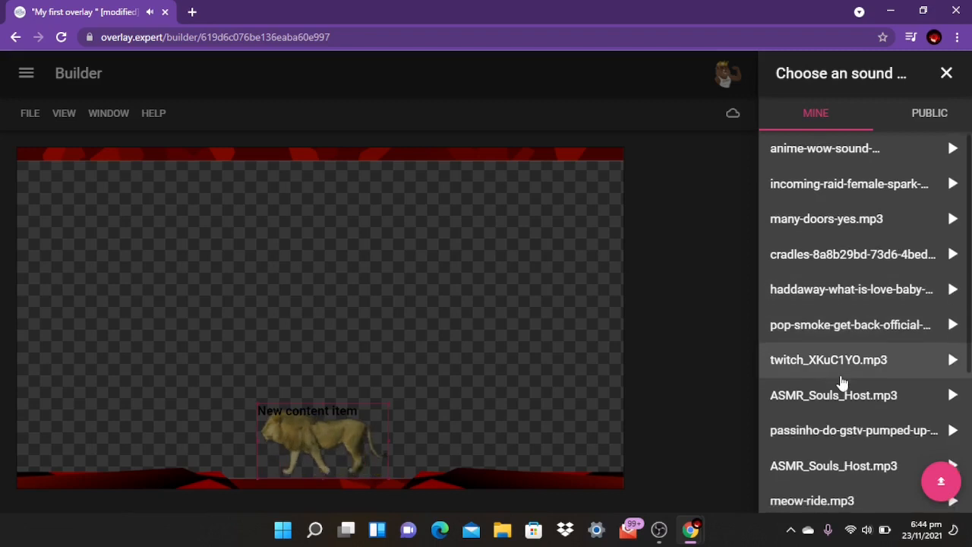
{"action": "scroll", "coordinate": [842, 381], "scroll_direction": "down", "scroll_amount": 1}
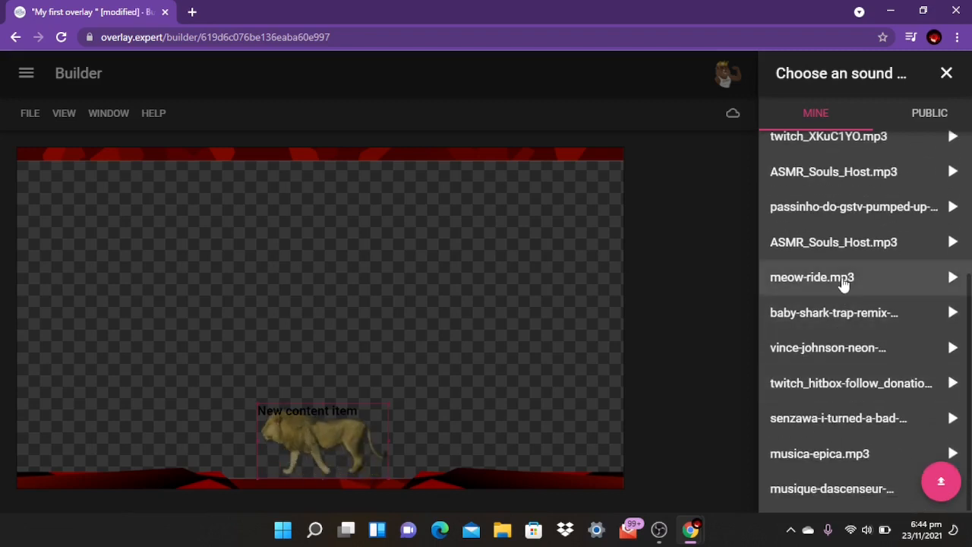
{"action": "scroll", "coordinate": [842, 283], "scroll_direction": "up", "scroll_amount": 3}
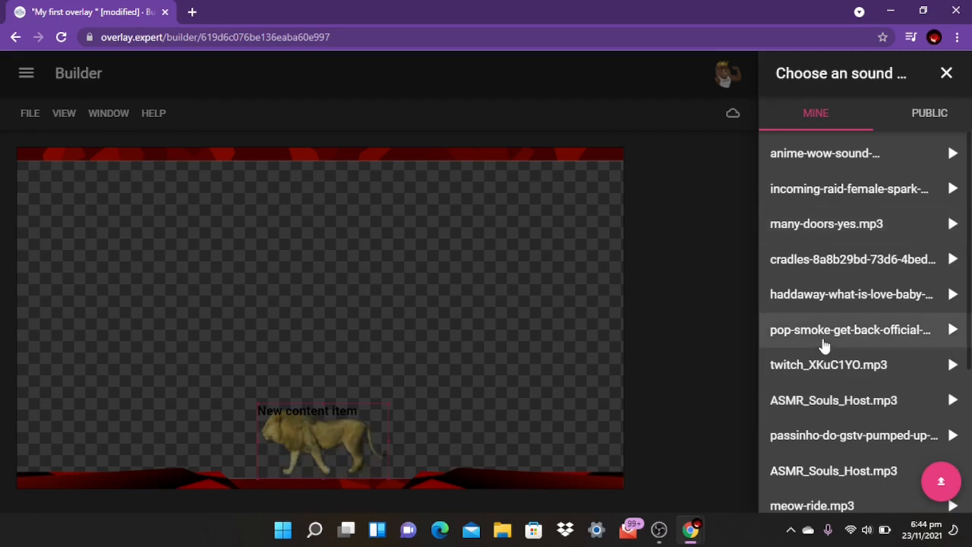
{"action": "left_click", "coordinate": [925, 122]}
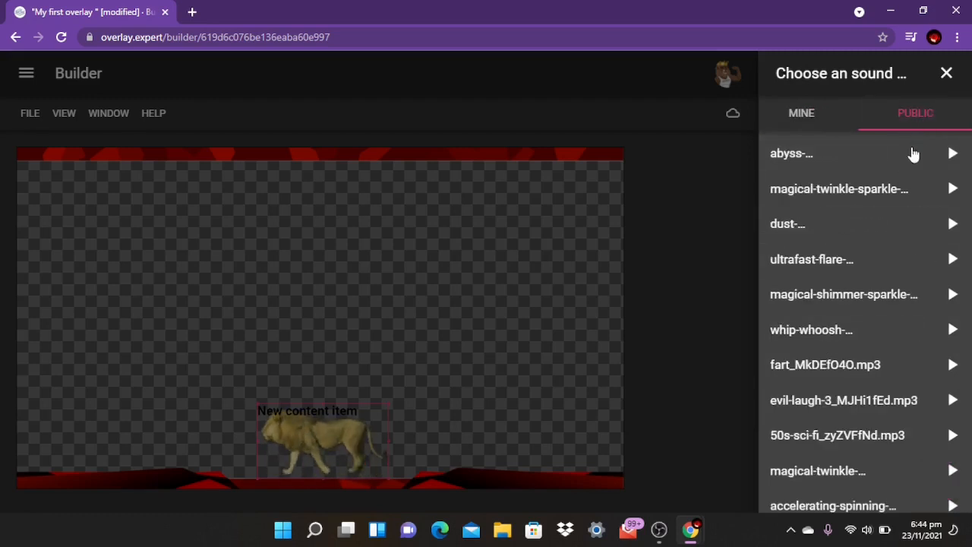
{"action": "scroll", "coordinate": [826, 341], "scroll_direction": "down", "scroll_amount": 3}
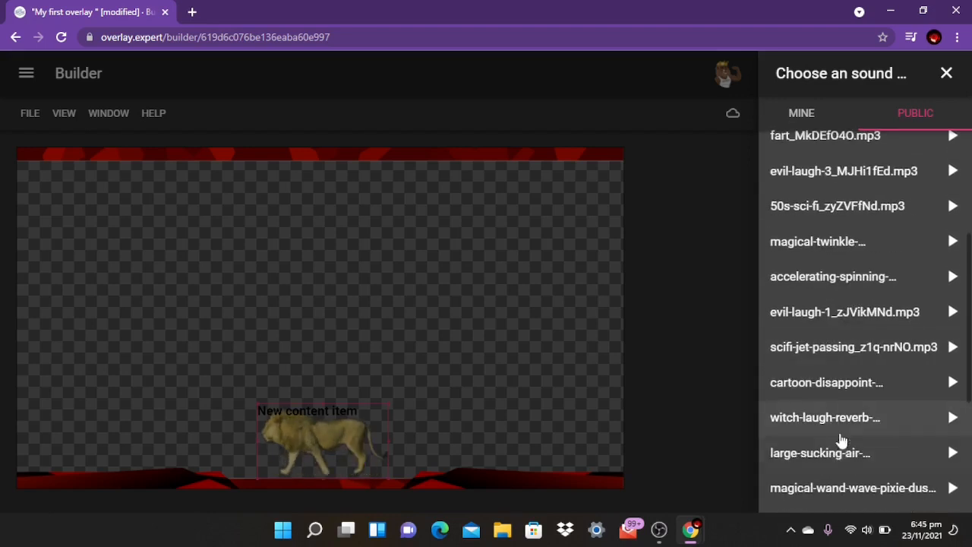
{"action": "scroll", "coordinate": [838, 343], "scroll_direction": "up", "scroll_amount": 3}
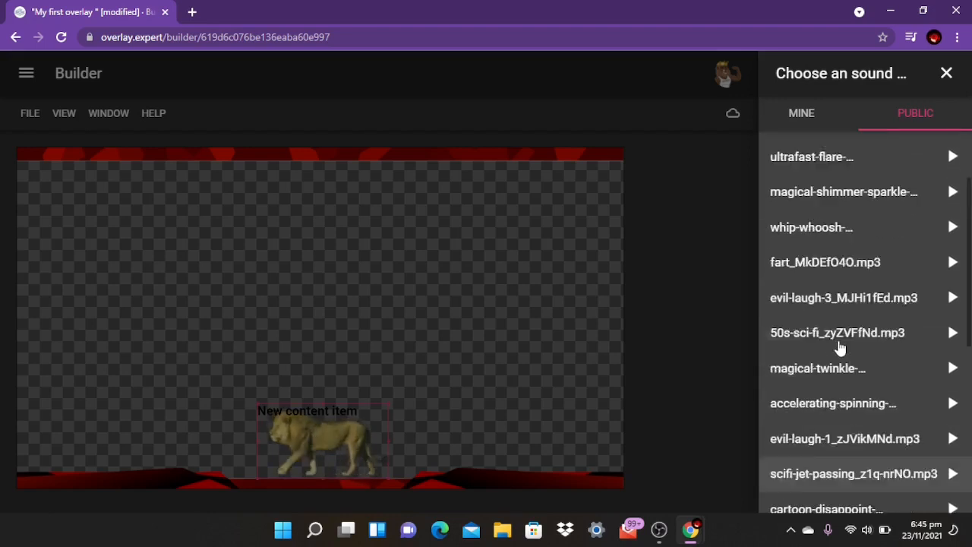
{"action": "left_click", "coordinate": [798, 125]}
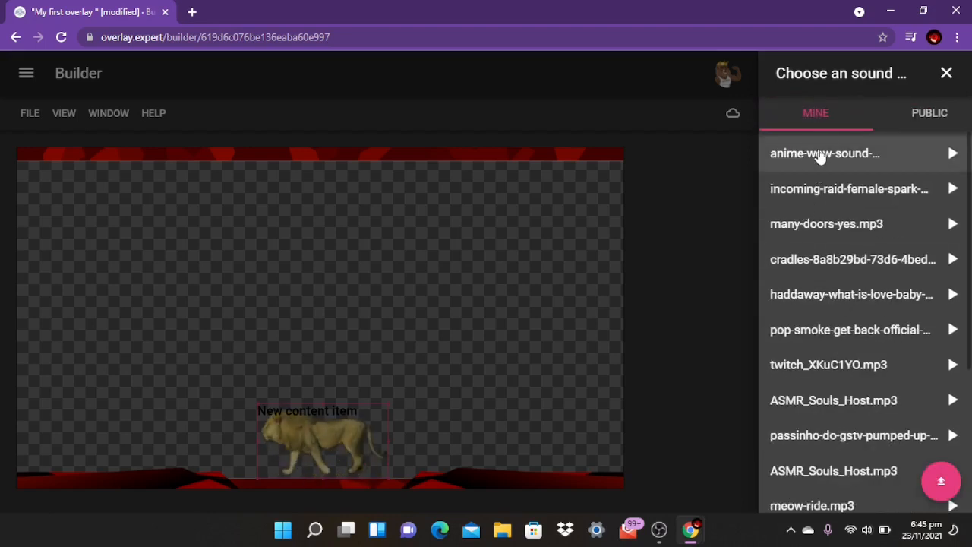
{"action": "left_click", "coordinate": [820, 155]}
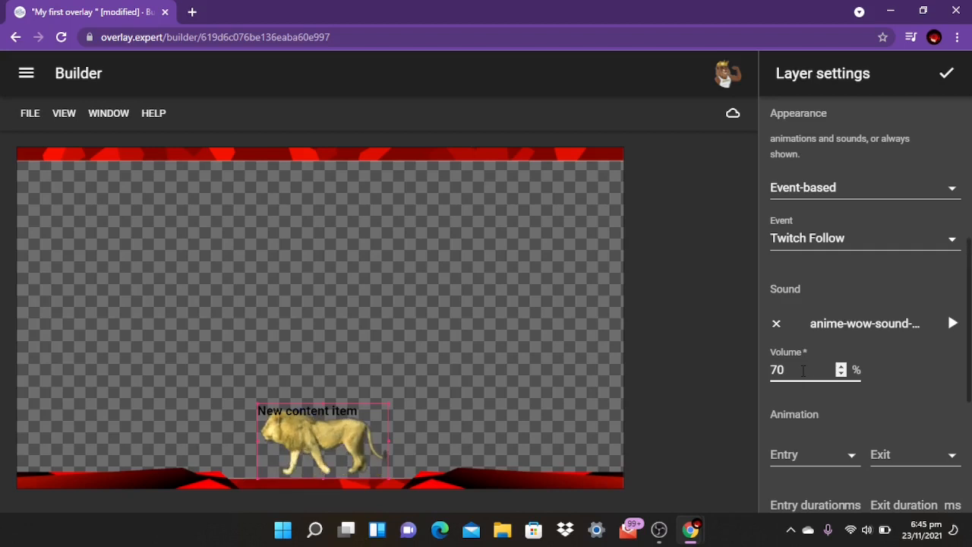
{"action": "scroll", "coordinate": [803, 370], "scroll_direction": "down", "scroll_amount": 1}
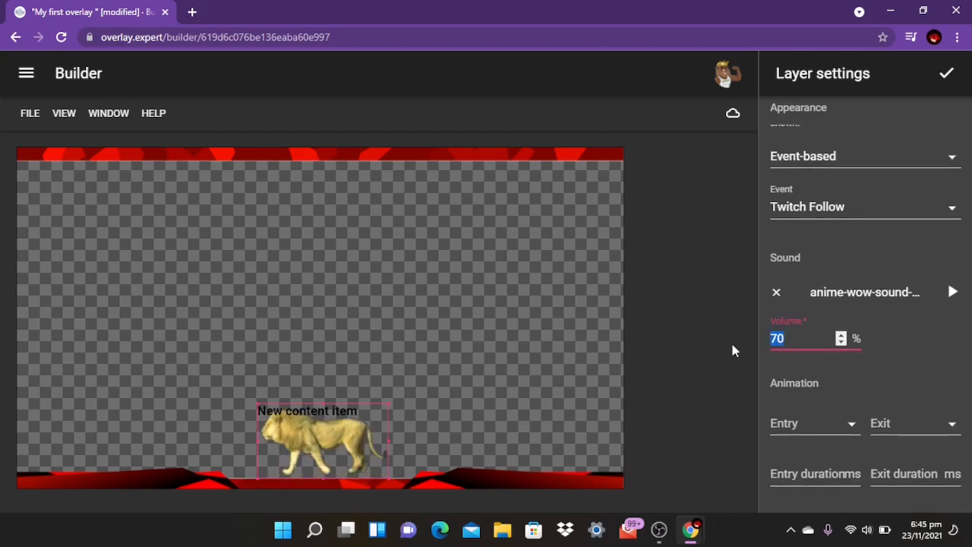
{"action": "type", "text": "50"}
- Set the lion layer's entry animation to Tin Right In and its exit animation to Tin Right Out
{"action": "scroll", "coordinate": [838, 378], "scroll_direction": "down", "scroll_amount": 3}
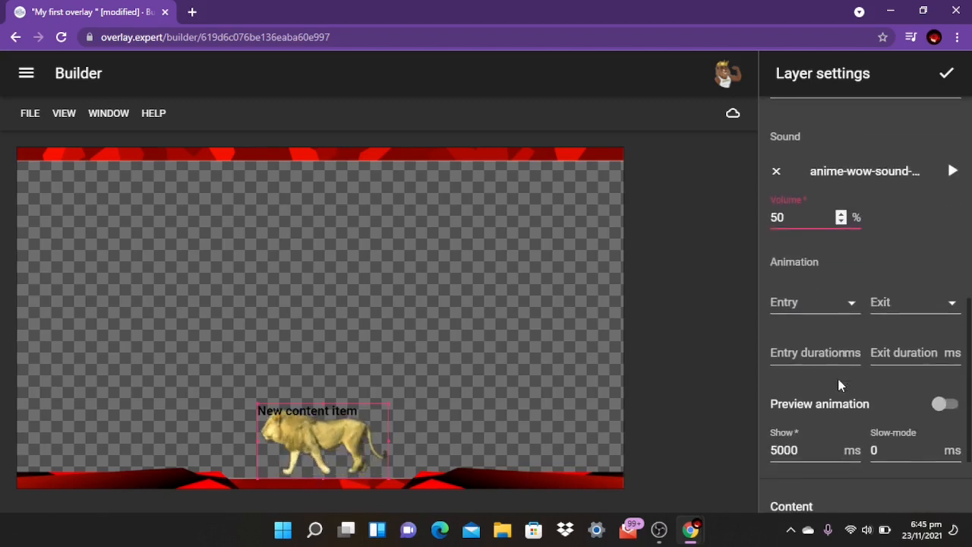
{"action": "scroll", "coordinate": [825, 305], "scroll_direction": "down", "scroll_amount": 1}
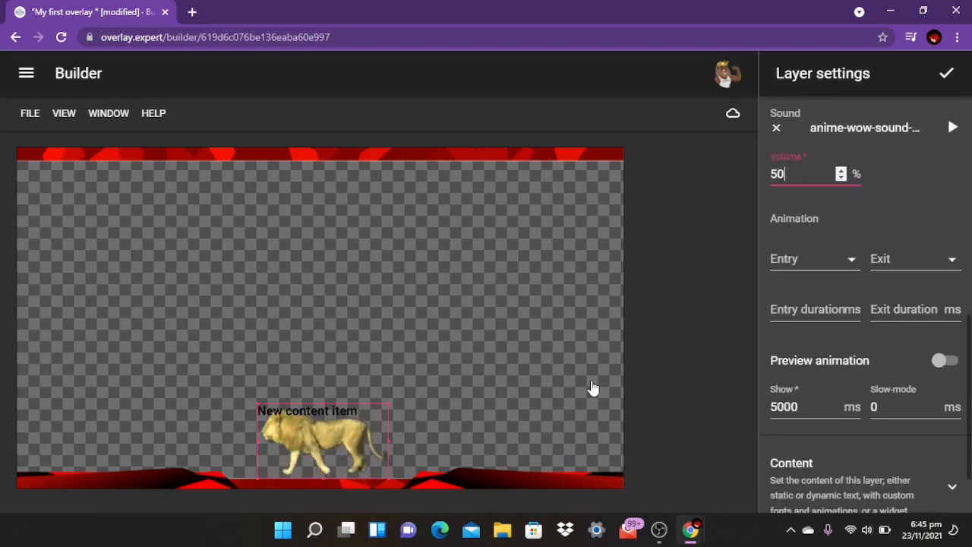
{"action": "left_click", "coordinate": [848, 258]}
{"action": "scroll", "coordinate": [841, 399], "scroll_direction": "down", "scroll_amount": 1}
{"action": "scroll", "coordinate": [841, 400], "scroll_direction": "down", "scroll_amount": 8}
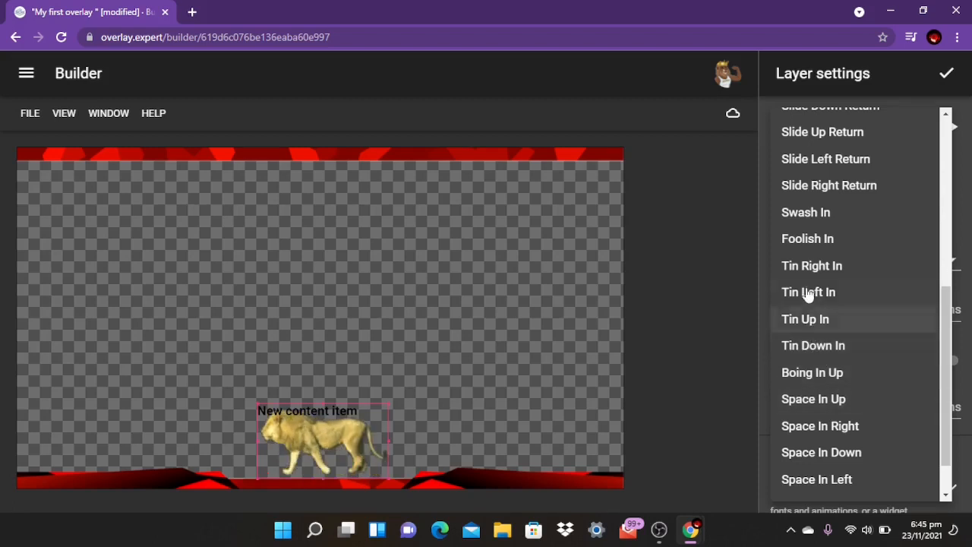
{"action": "left_click", "coordinate": [809, 275]}
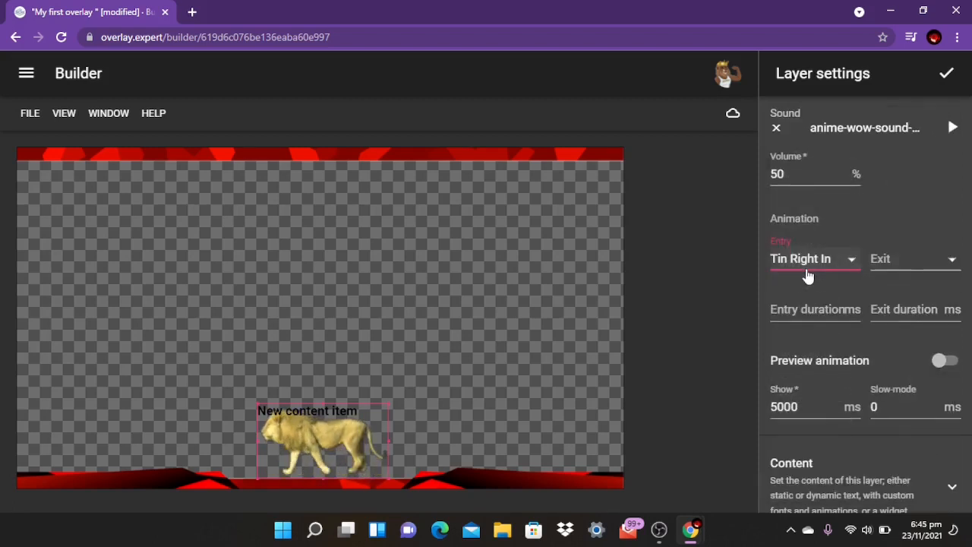
{"action": "left_click", "coordinate": [900, 262]}
{"action": "scroll", "coordinate": [868, 371], "scroll_direction": "down", "scroll_amount": 6}
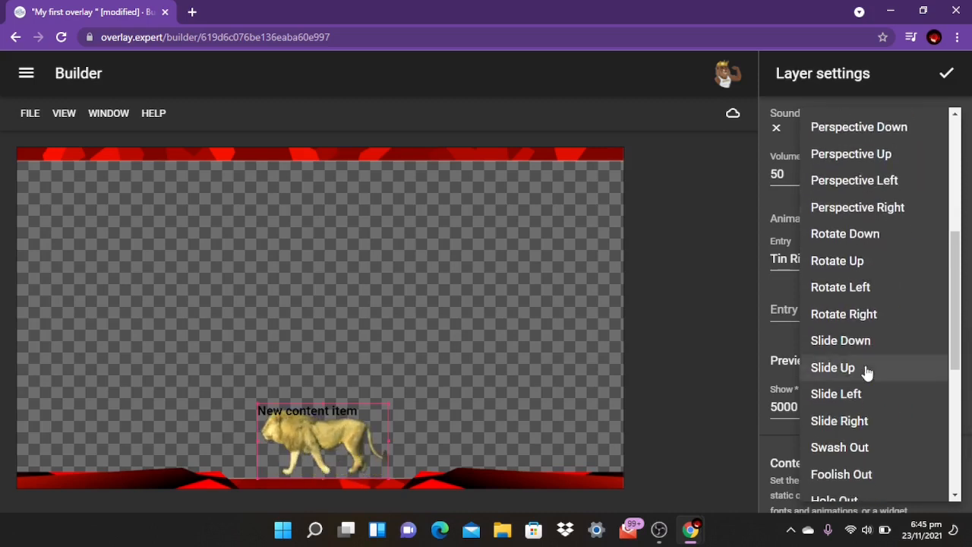
{"action": "scroll", "coordinate": [868, 371], "scroll_direction": "down", "scroll_amount": 1}
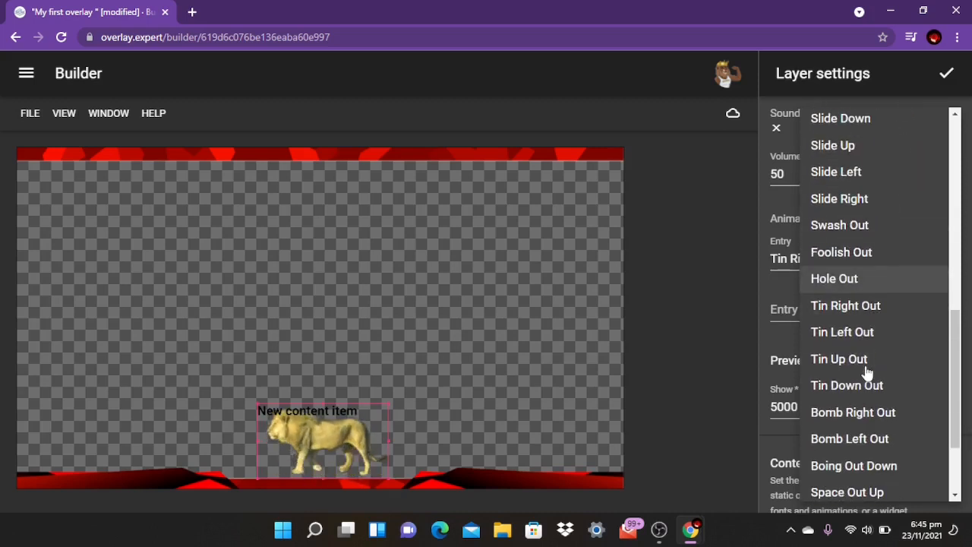
{"action": "left_click", "coordinate": [833, 306]}
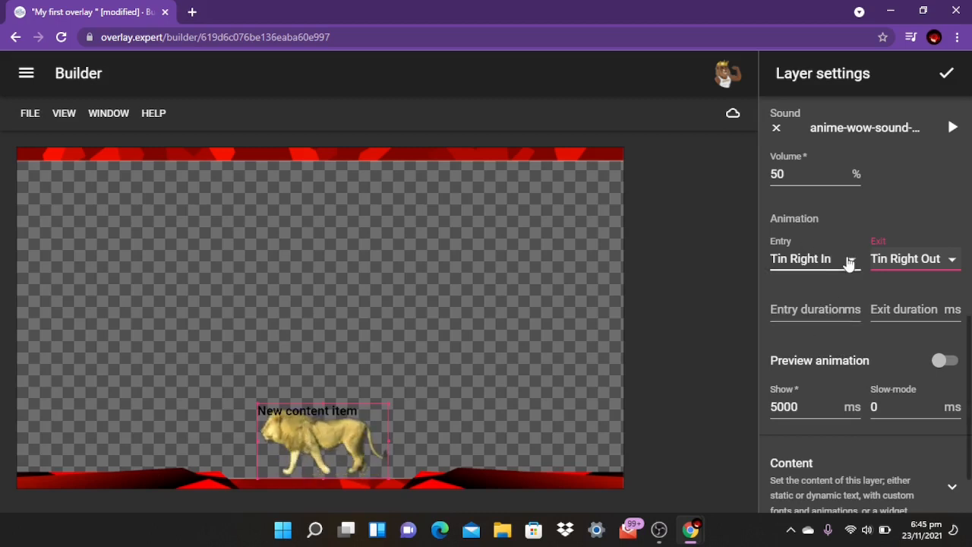
{"action": "left_click", "coordinate": [805, 260]}
{"action": "scroll", "coordinate": [842, 220], "scroll_direction": "up", "scroll_amount": 4}
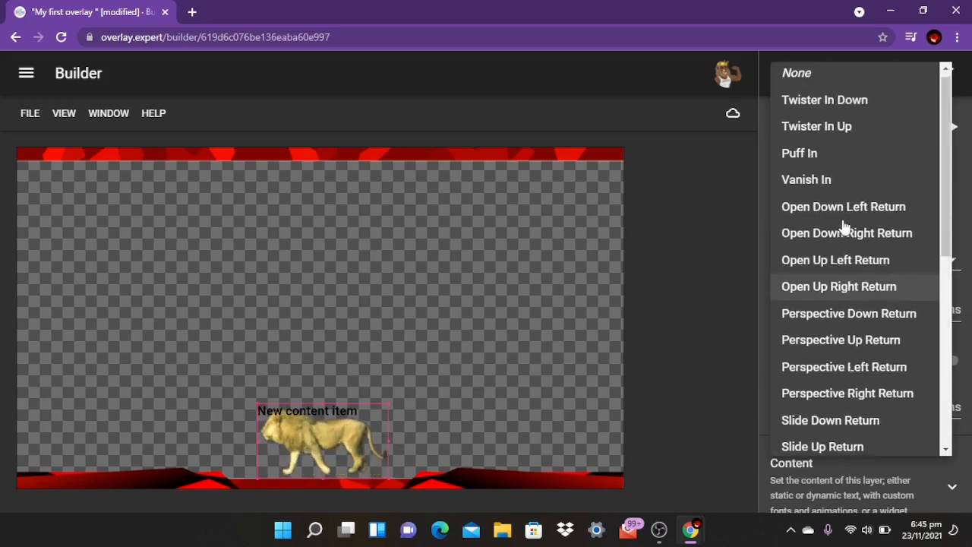
{"action": "scroll", "coordinate": [843, 224], "scroll_direction": "down", "scroll_amount": 5}
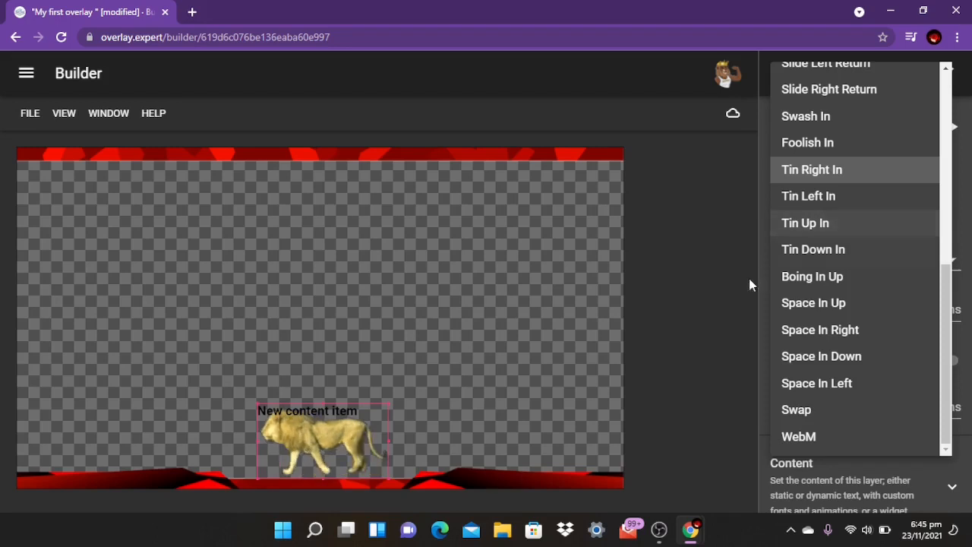
{"action": "left_click", "coordinate": [695, 299]}
- Preview the lion layer's entry and exit animation on the canvas, and switch the preview off again
{"action": "scroll", "coordinate": [873, 304], "scroll_direction": "down", "scroll_amount": 1}
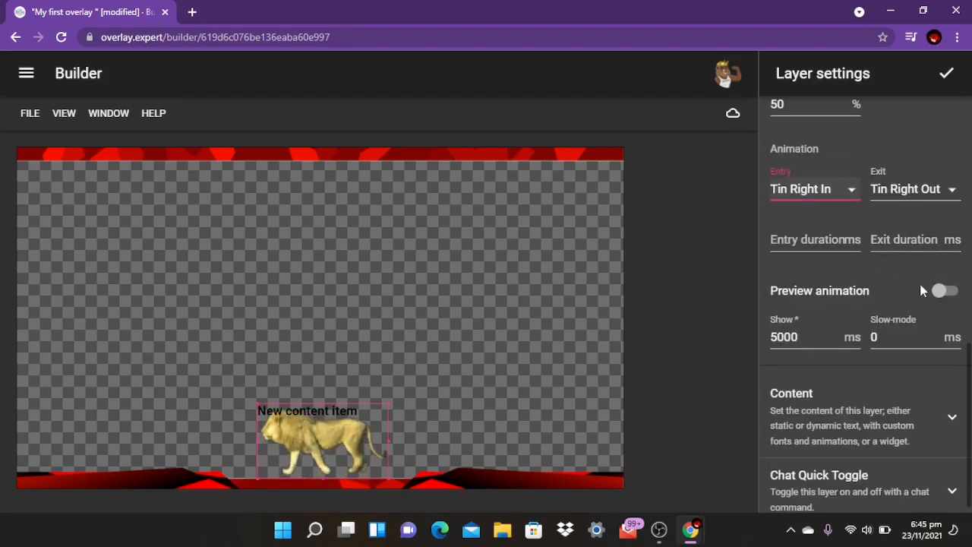
{"action": "left_click", "coordinate": [942, 291]}
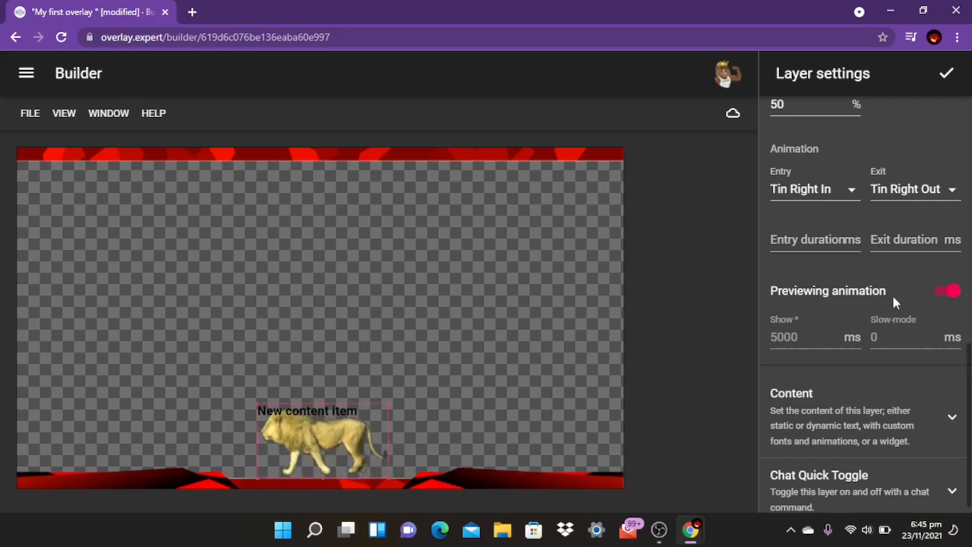
{"action": "left_click", "coordinate": [938, 294]}
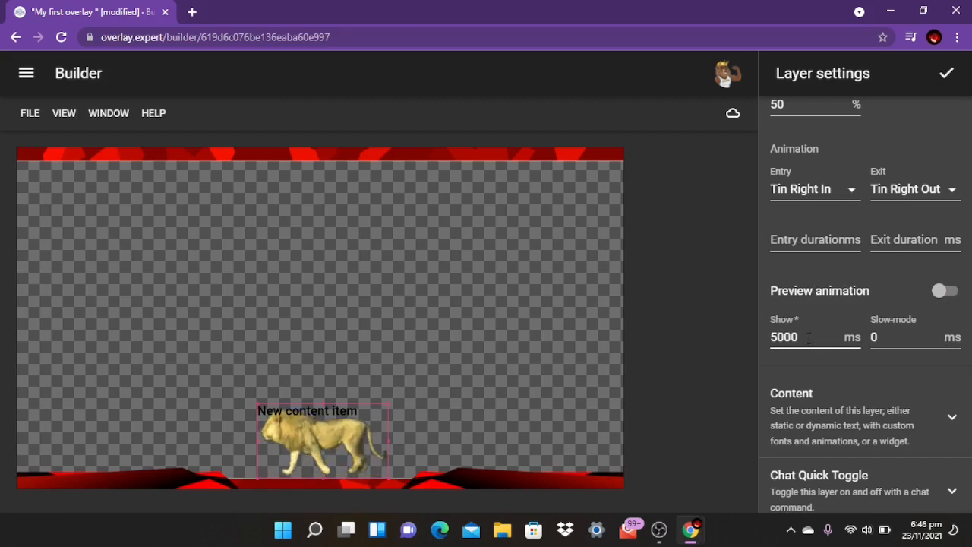
- Set the follow alert's show duration to 10000 ms
{"action": "left_click_drag", "start_coordinate": [805, 336], "coordinate": [763, 343]}
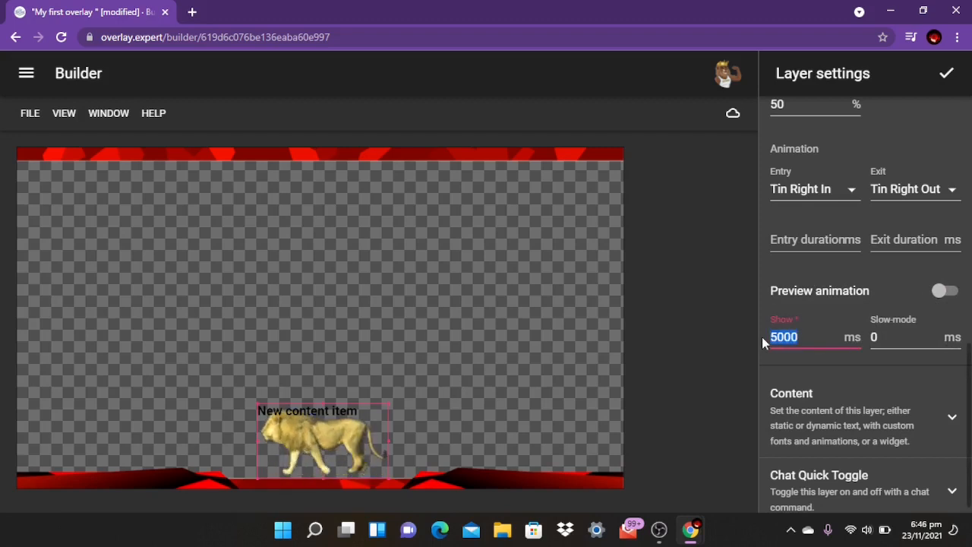
{"action": "type", "text": "10"}
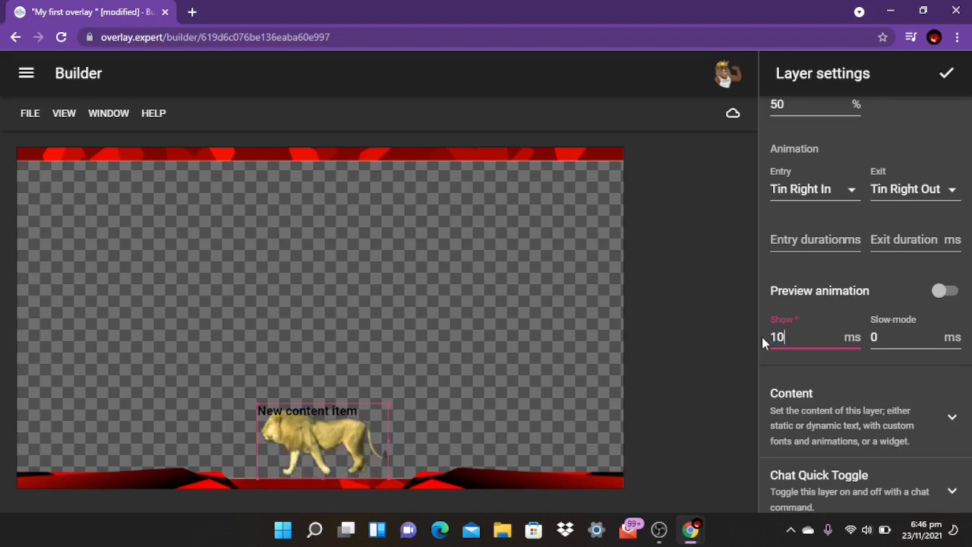
{"action": "type", "text": "000"}
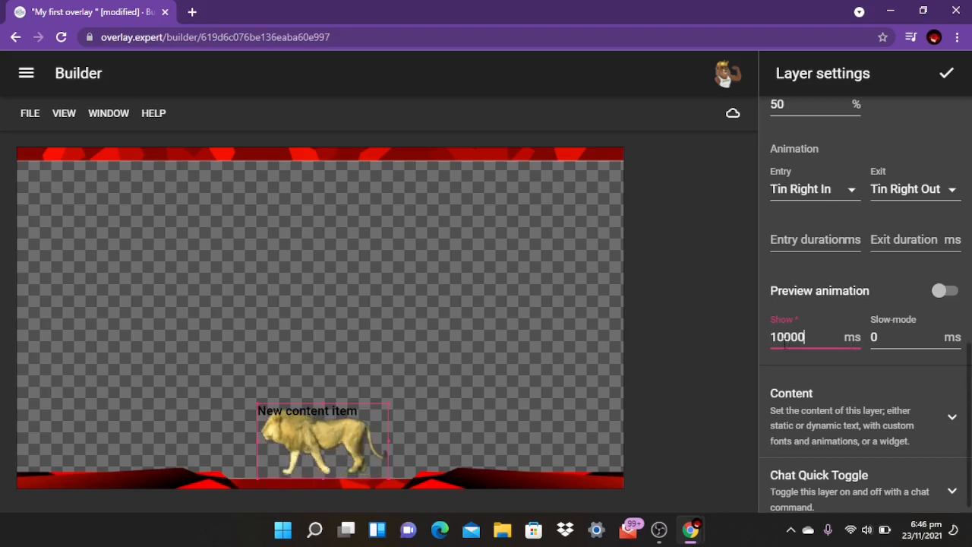
- Replace the placeholder text of the lion layer's text group with the dynamic Follow Display Name item
{"action": "scroll", "coordinate": [798, 347], "scroll_direction": "down", "scroll_amount": 1}
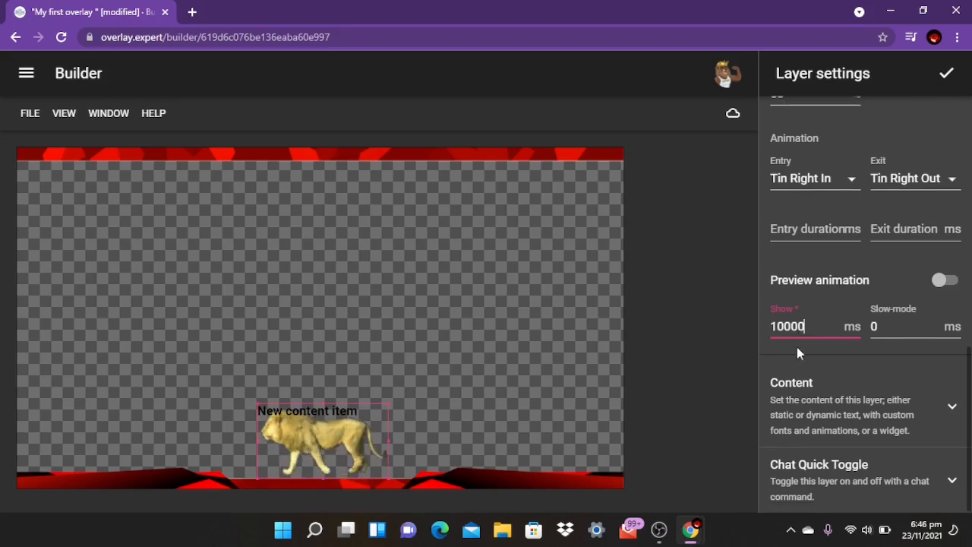
{"action": "scroll", "coordinate": [800, 320], "scroll_direction": "up", "scroll_amount": 1}
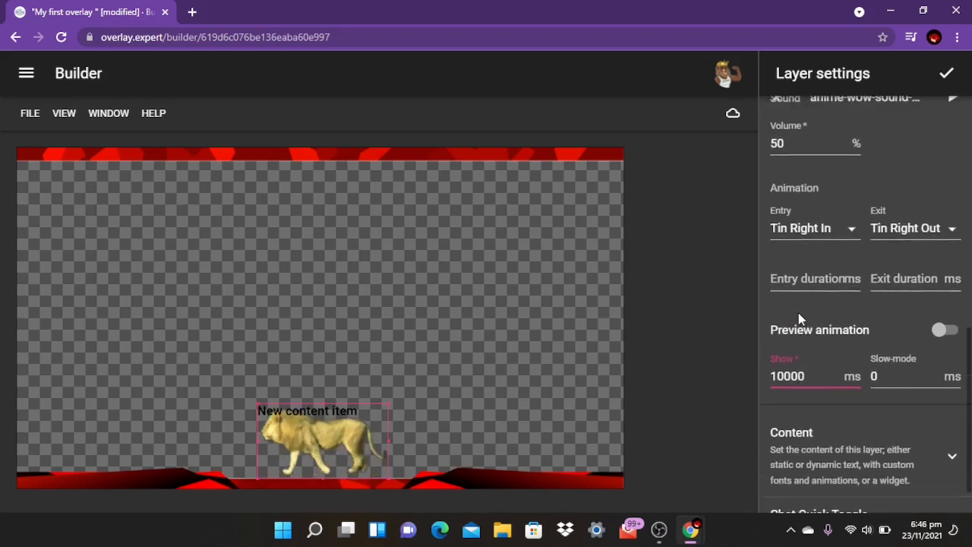
{"action": "scroll", "coordinate": [799, 321], "scroll_direction": "down", "scroll_amount": 1}
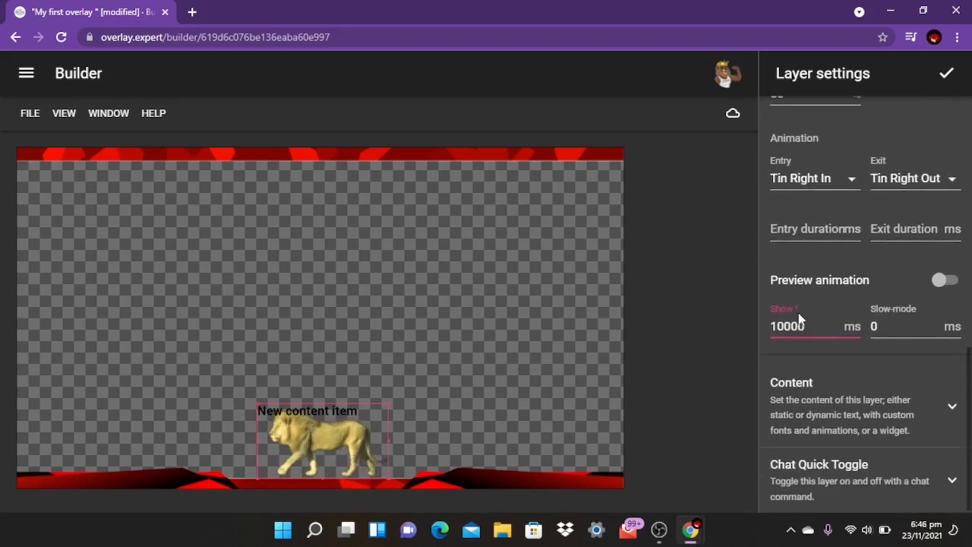
{"action": "left_click", "coordinate": [827, 404]}
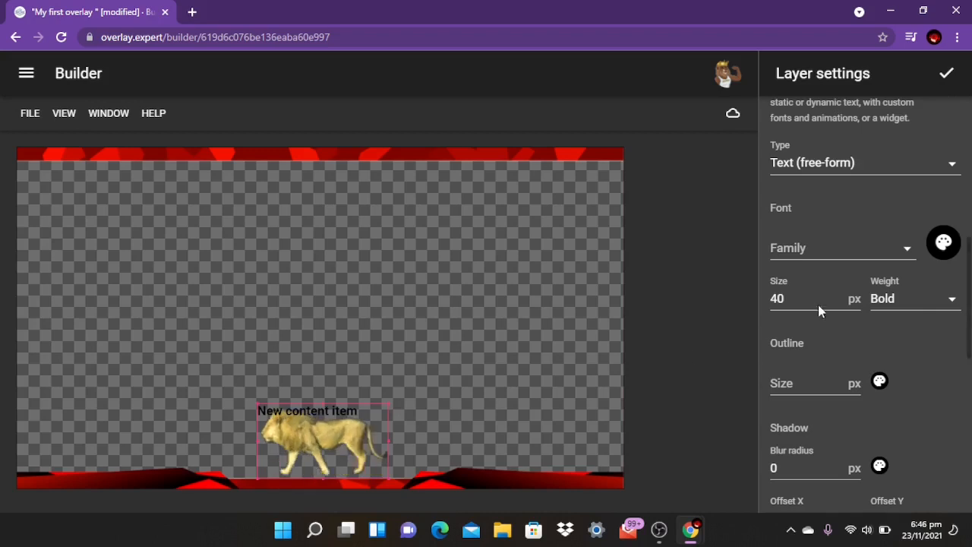
{"action": "scroll", "coordinate": [822, 309], "scroll_direction": "down", "scroll_amount": 5}
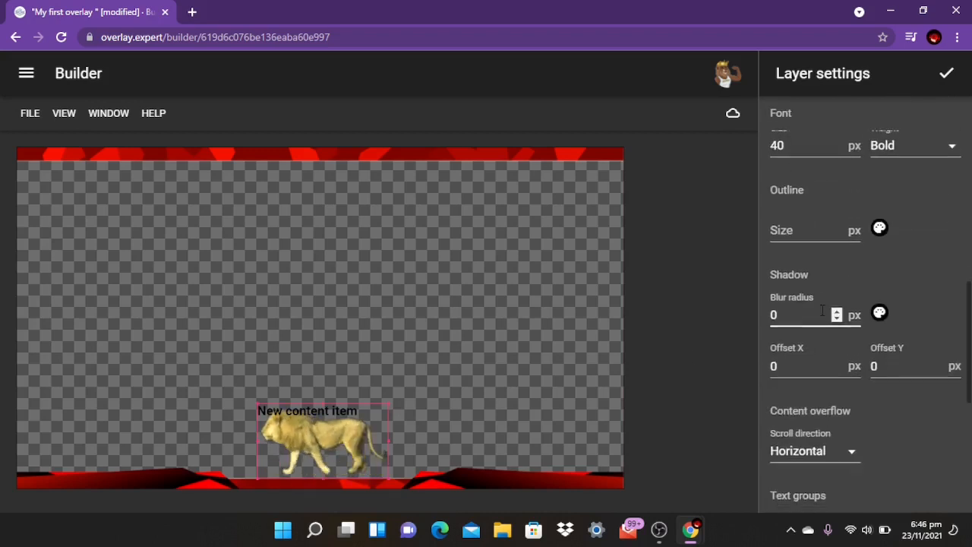
{"action": "scroll", "coordinate": [823, 316], "scroll_direction": "down", "scroll_amount": 4}
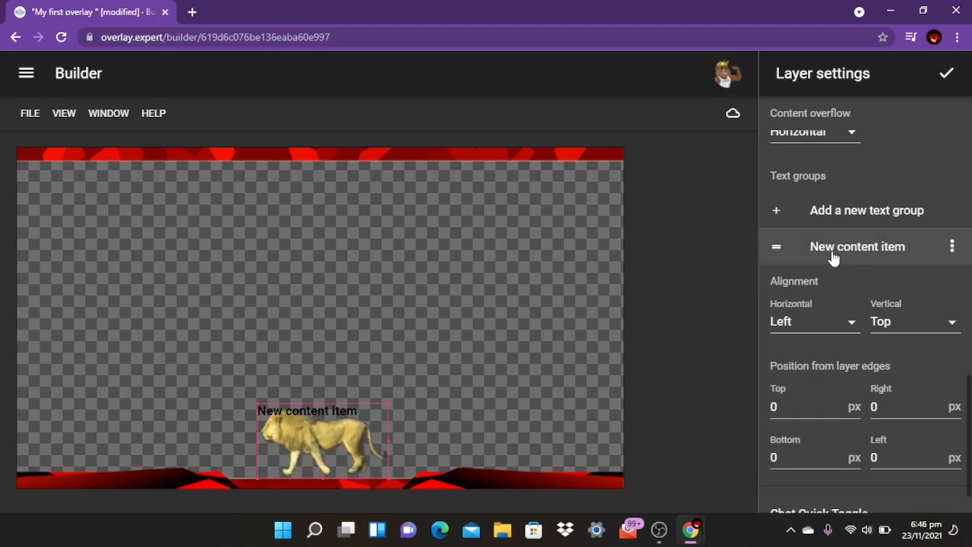
{"action": "left_click", "coordinate": [832, 256]}
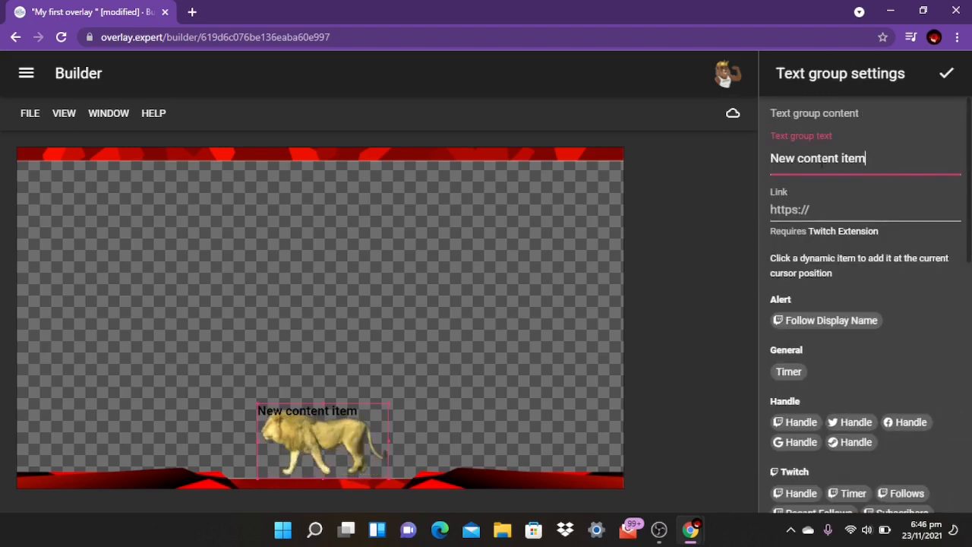
{"action": "triple_click", "coordinate": [821, 160]}
{"action": "key", "text": "BackSpace"}
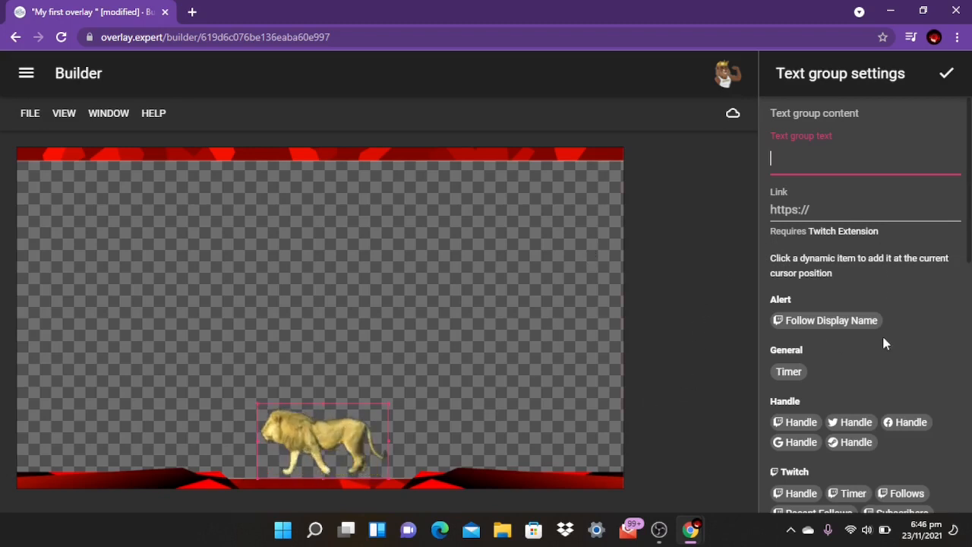
{"action": "scroll", "coordinate": [886, 336], "scroll_direction": "down", "scroll_amount": 1}
{"action": "scroll", "coordinate": [886, 336], "scroll_direction": "up", "scroll_amount": 1}
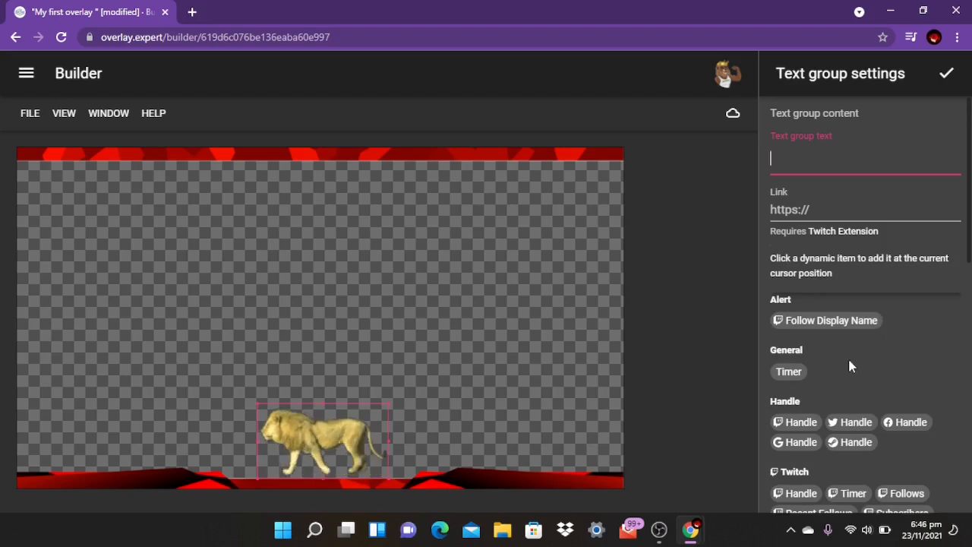
{"action": "left_click", "coordinate": [822, 327]}
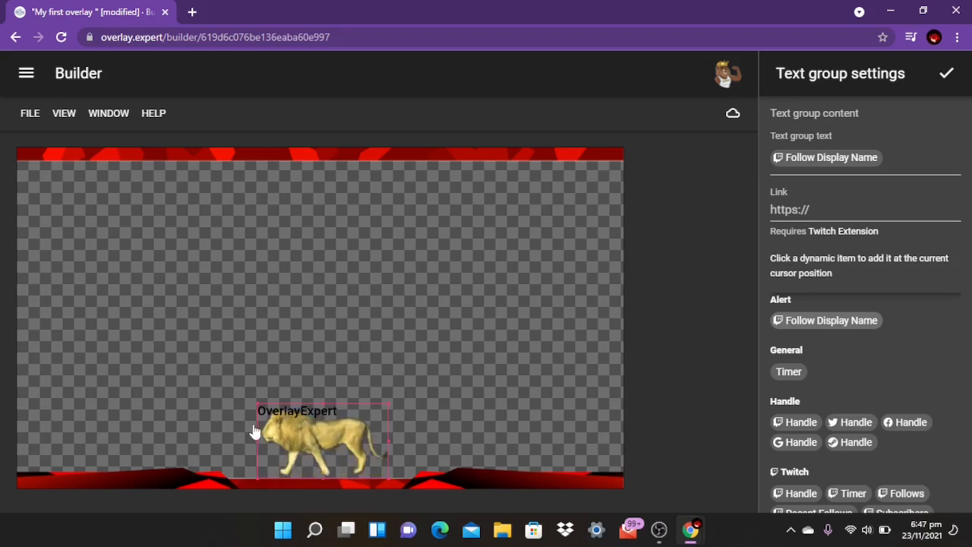
- Append "Thank You for the follow!" after the Follow Display Name item and confirm the text group
{"action": "left_click", "coordinate": [903, 162]}
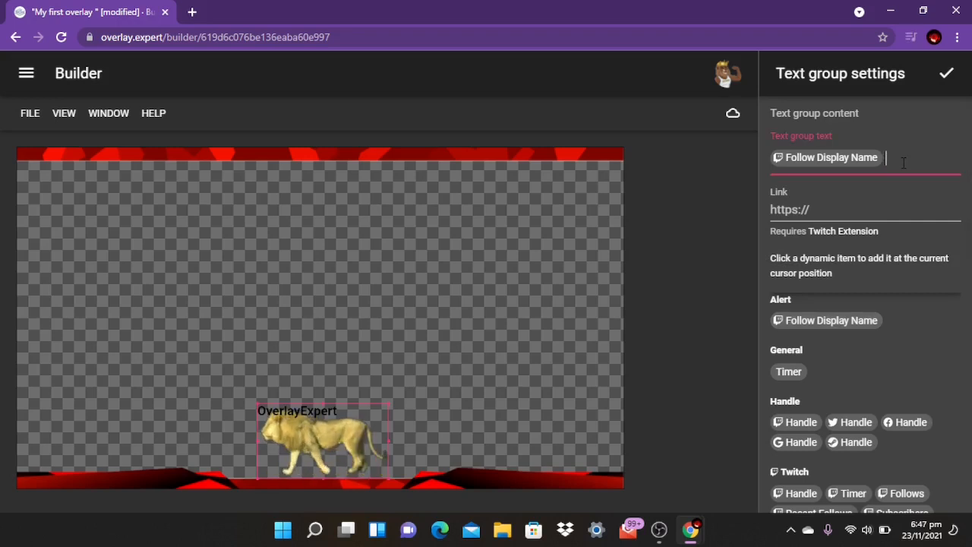
{"action": "type", "text": "Thank Y"}
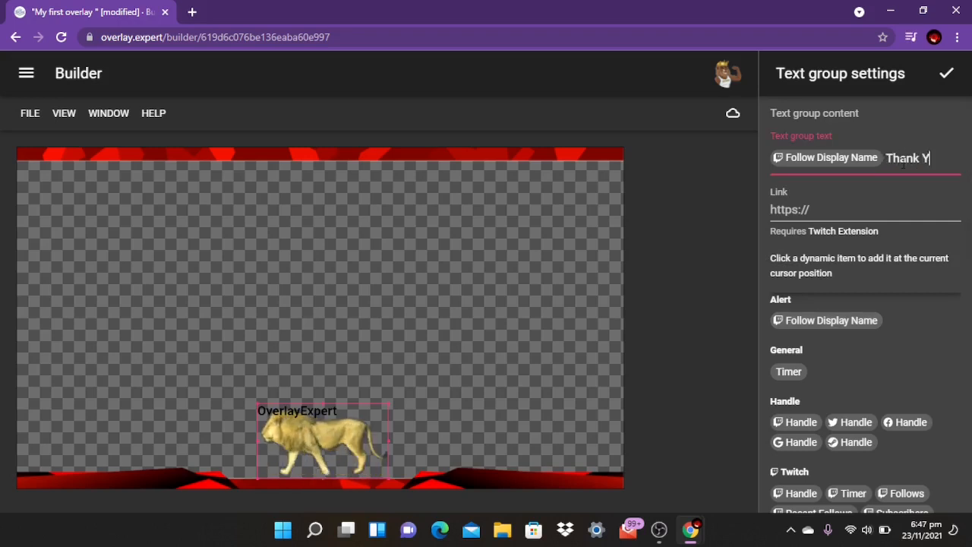
{"action": "type", "text": "ou for the fol"}
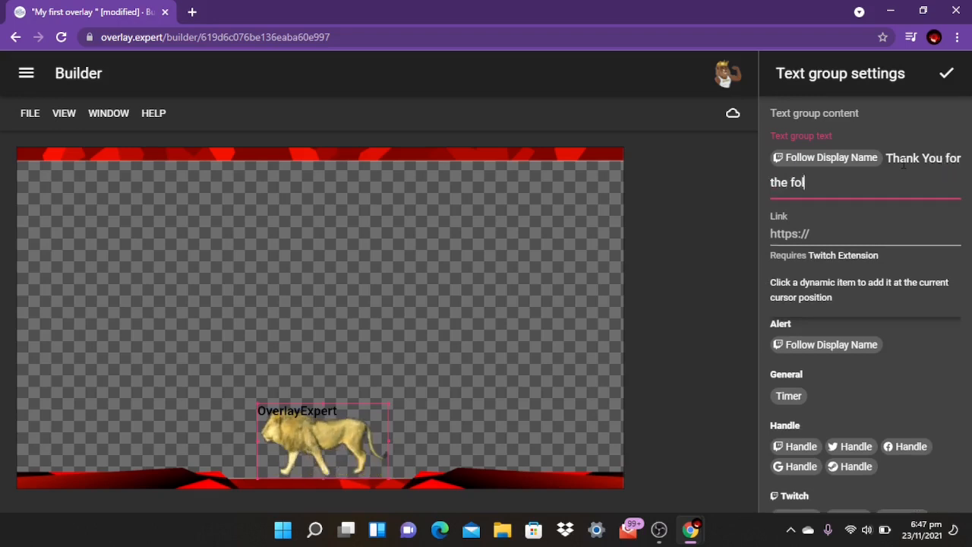
{"action": "type", "text": "low!"}
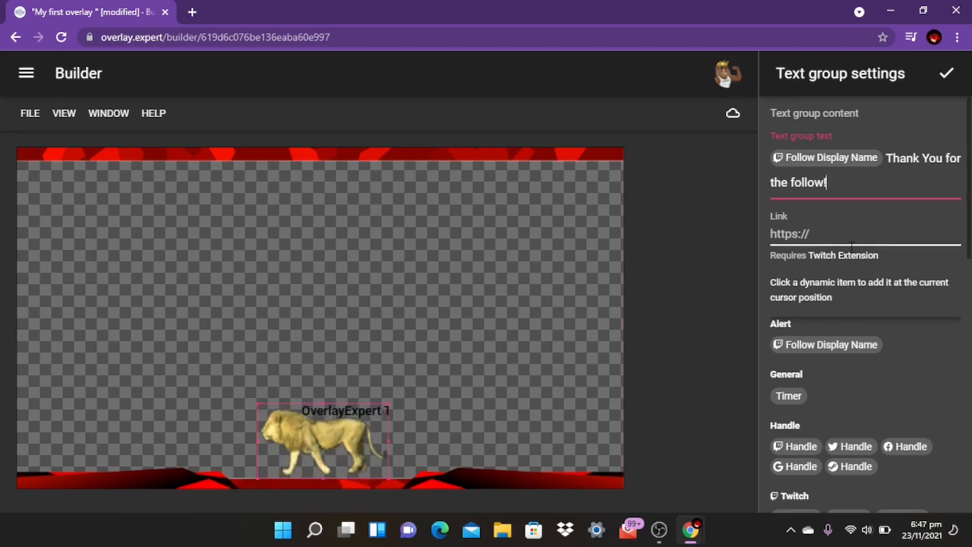
{"action": "left_click", "coordinate": [946, 74]}
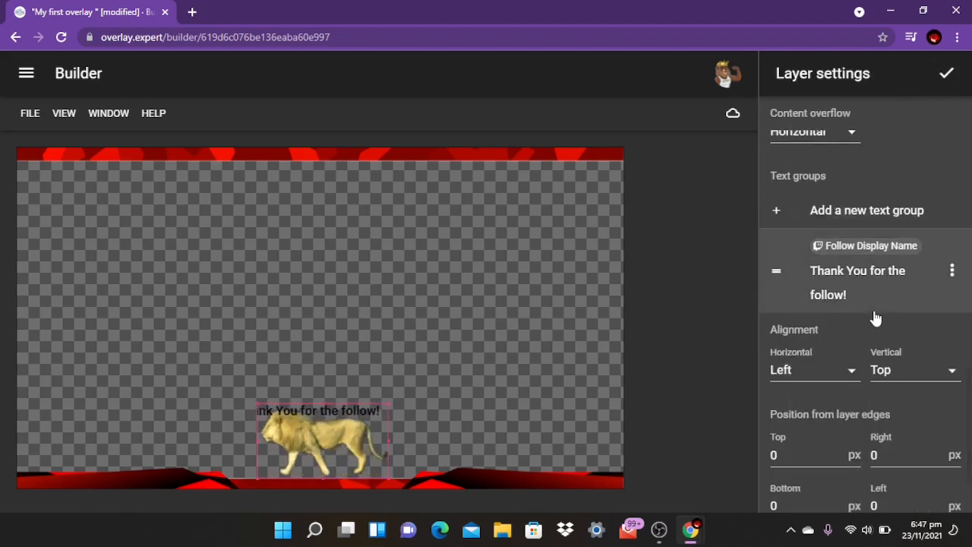
- Set the content overflow scroll direction of the lion layer's text to Vertical
{"action": "scroll", "coordinate": [876, 319], "scroll_direction": "up", "scroll_amount": 3}
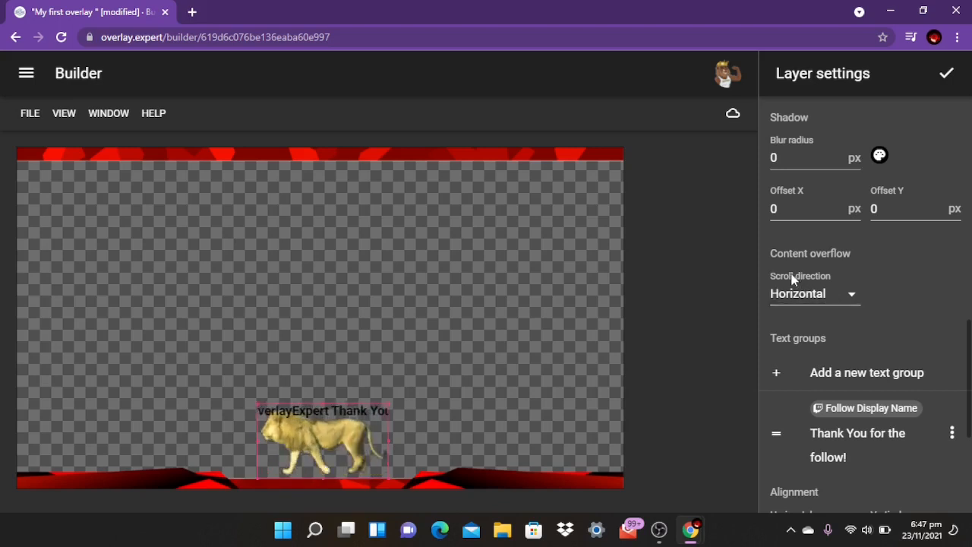
{"action": "left_click", "coordinate": [825, 295]}
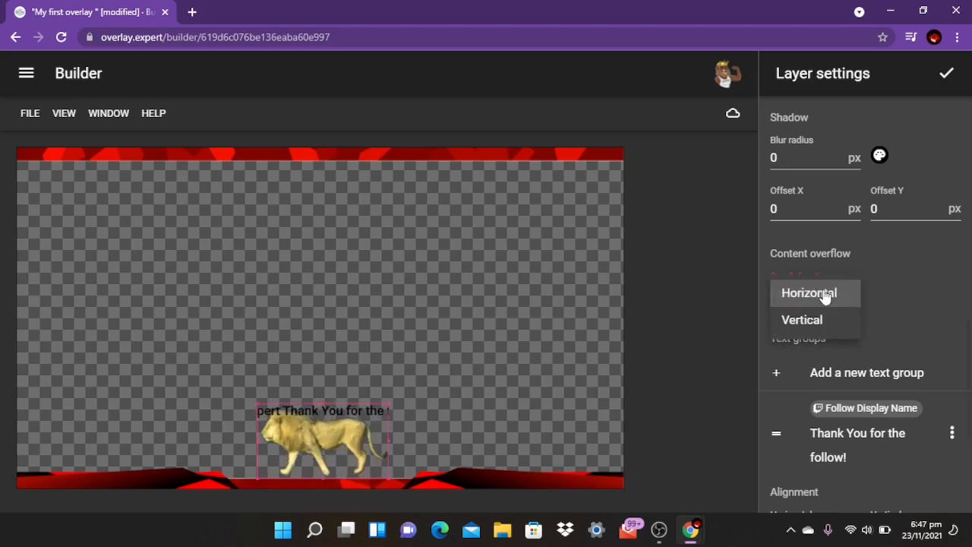
{"action": "left_click", "coordinate": [805, 321]}
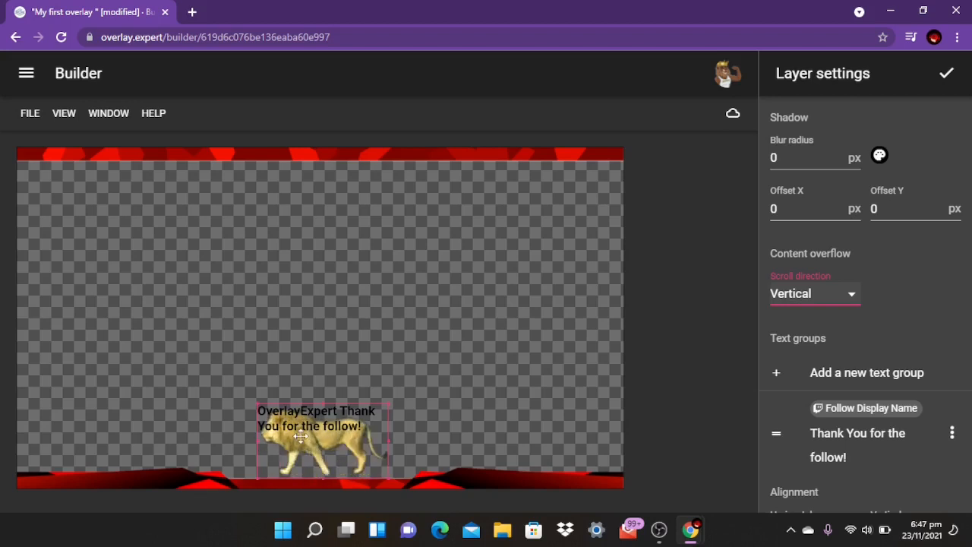
- Set both the vertical and the horizontal alignment of the follow alert text to Center
{"action": "scroll", "coordinate": [789, 399], "scroll_direction": "down", "scroll_amount": 3}
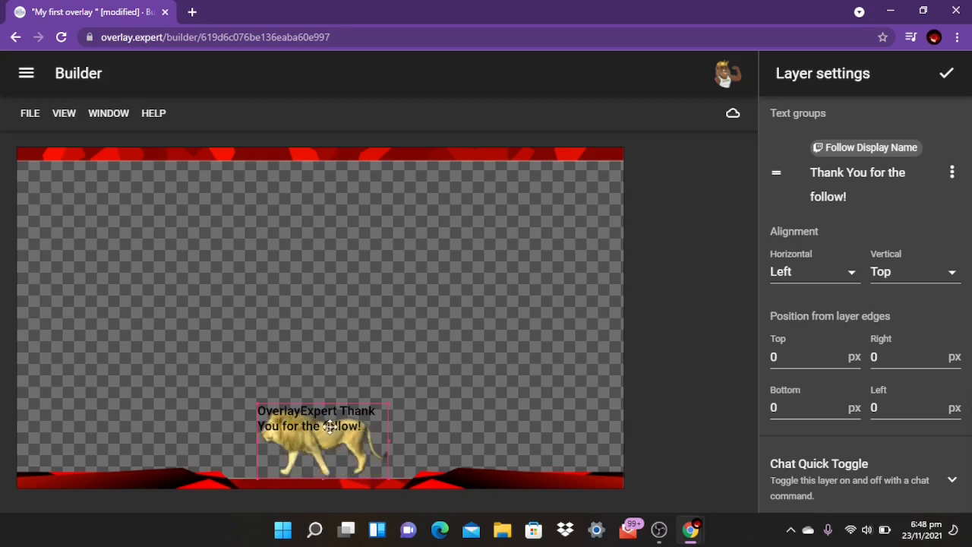
{"action": "scroll", "coordinate": [845, 331], "scroll_direction": "up", "scroll_amount": 1}
{"action": "scroll", "coordinate": [844, 328], "scroll_direction": "up", "scroll_amount": 1}
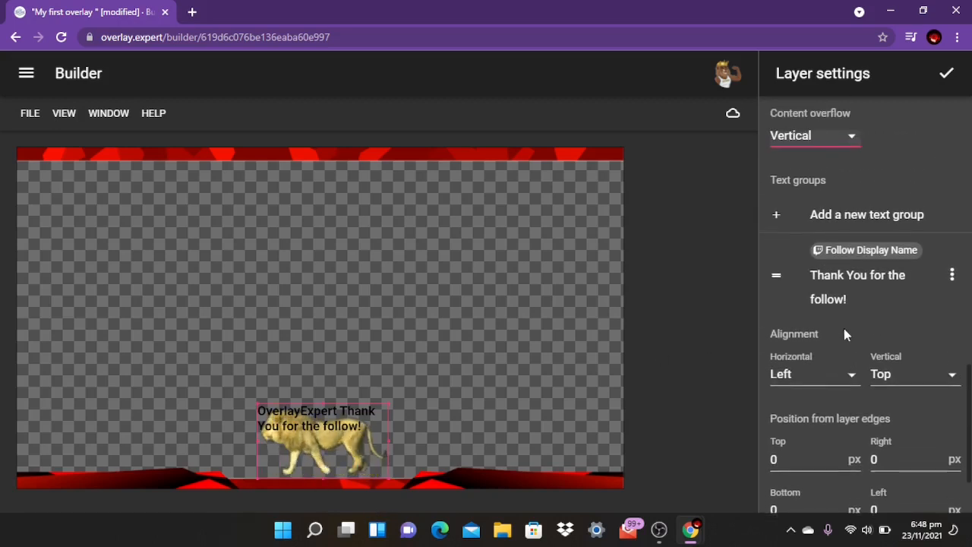
{"action": "scroll", "coordinate": [844, 328], "scroll_direction": "up", "scroll_amount": 1}
{"action": "scroll", "coordinate": [844, 328], "scroll_direction": "down", "scroll_amount": 1}
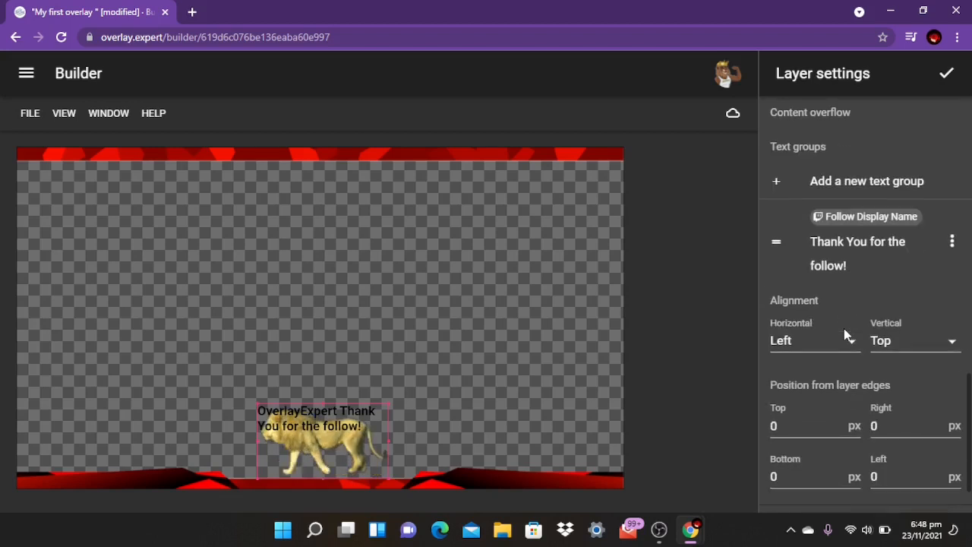
{"action": "scroll", "coordinate": [844, 328], "scroll_direction": "down", "scroll_amount": 1}
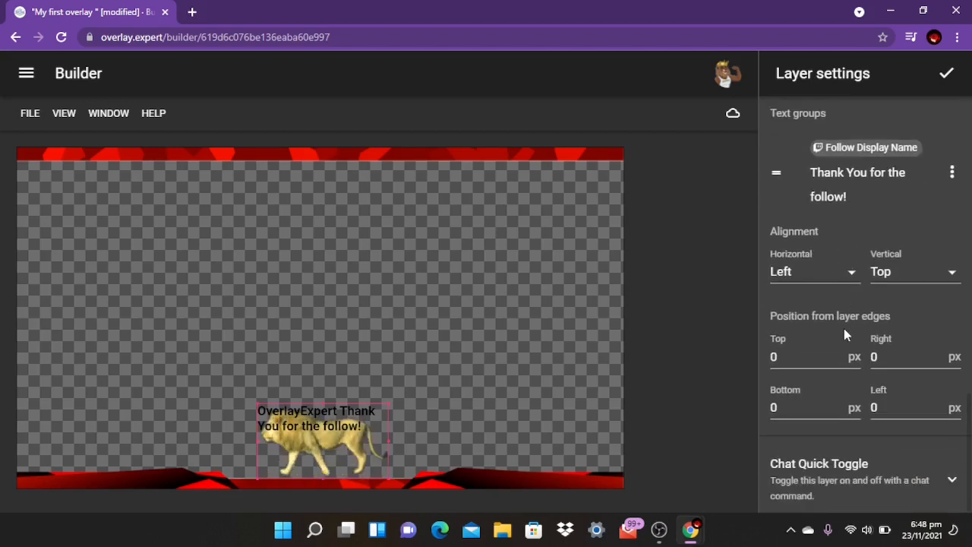
{"action": "left_click", "coordinate": [911, 278]}
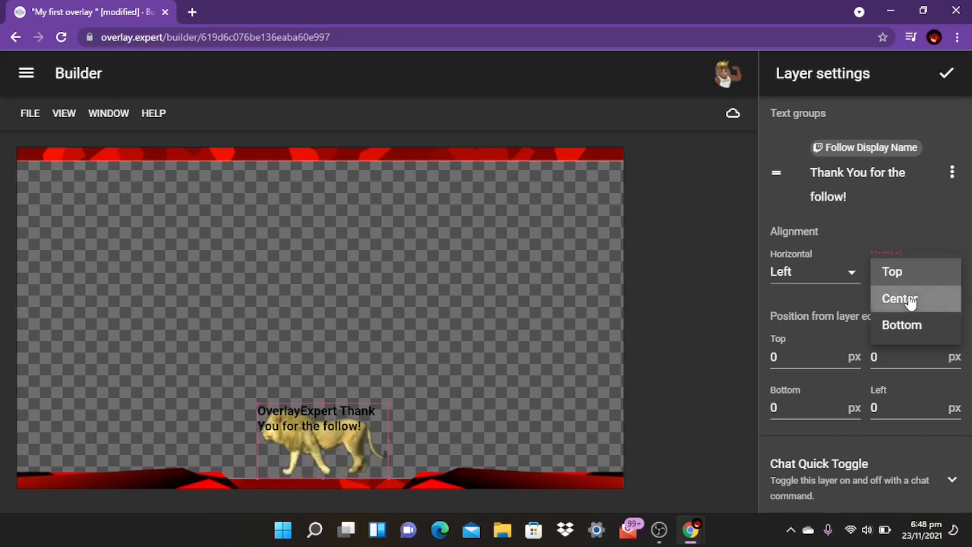
{"action": "left_click", "coordinate": [910, 300]}
{"action": "left_click", "coordinate": [848, 275]}
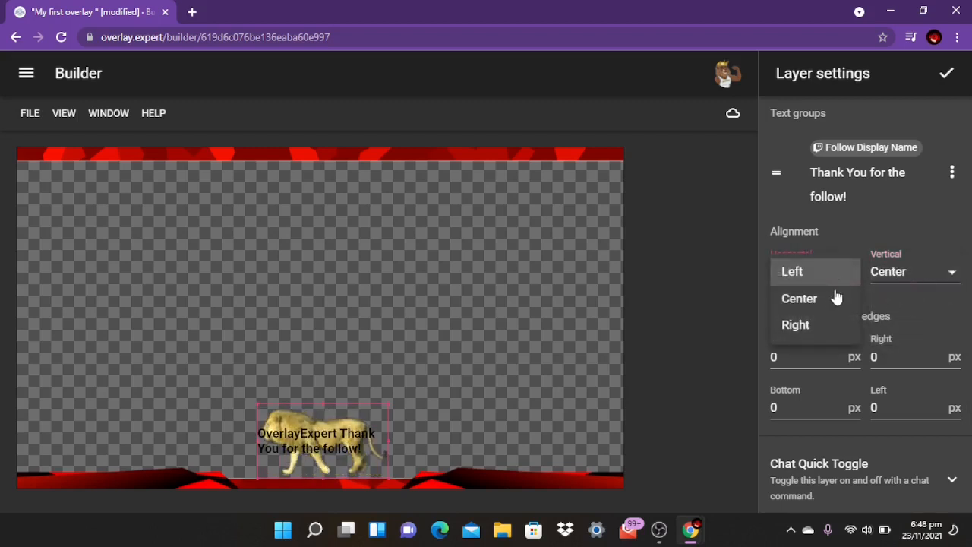
{"action": "left_click", "coordinate": [820, 309]}
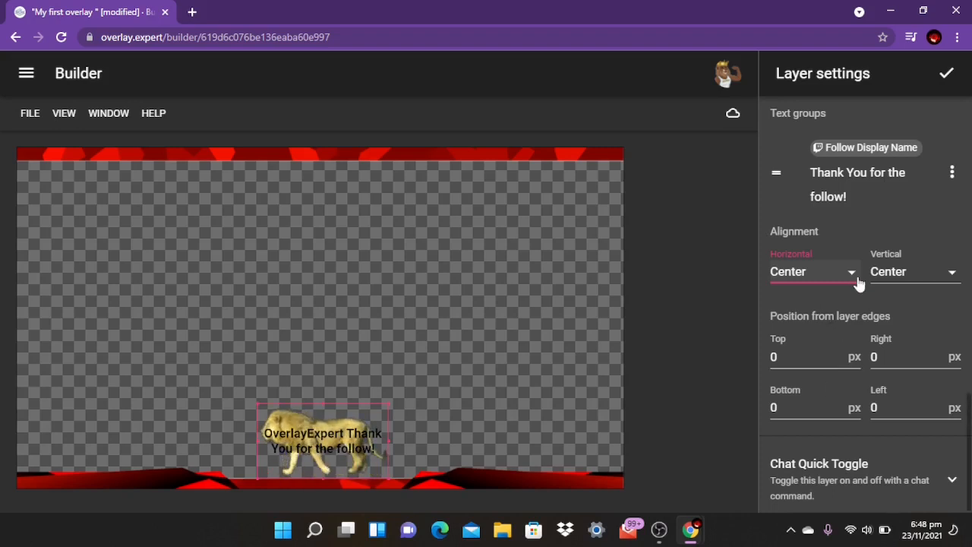
{"action": "scroll", "coordinate": [858, 282], "scroll_direction": "up", "scroll_amount": 2}
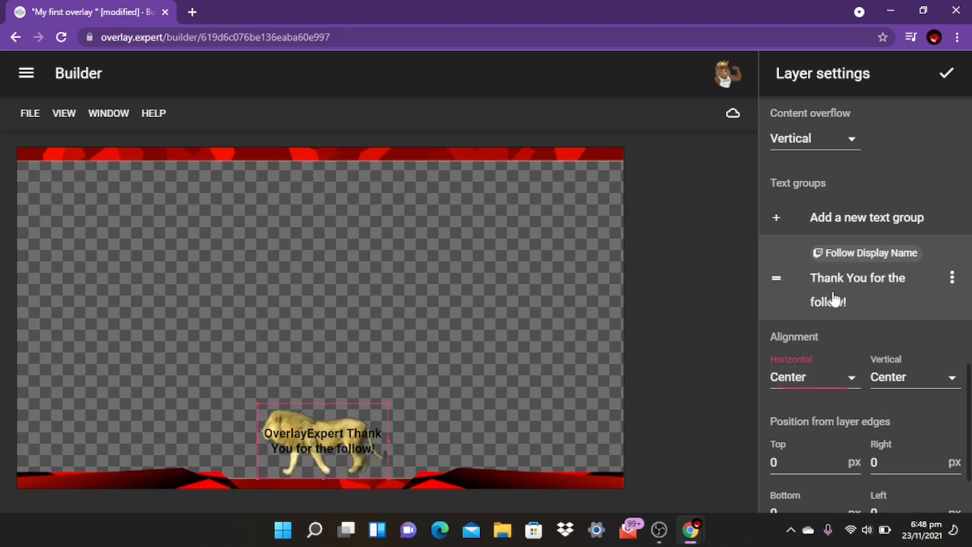
{"action": "left_click", "coordinate": [834, 299]}
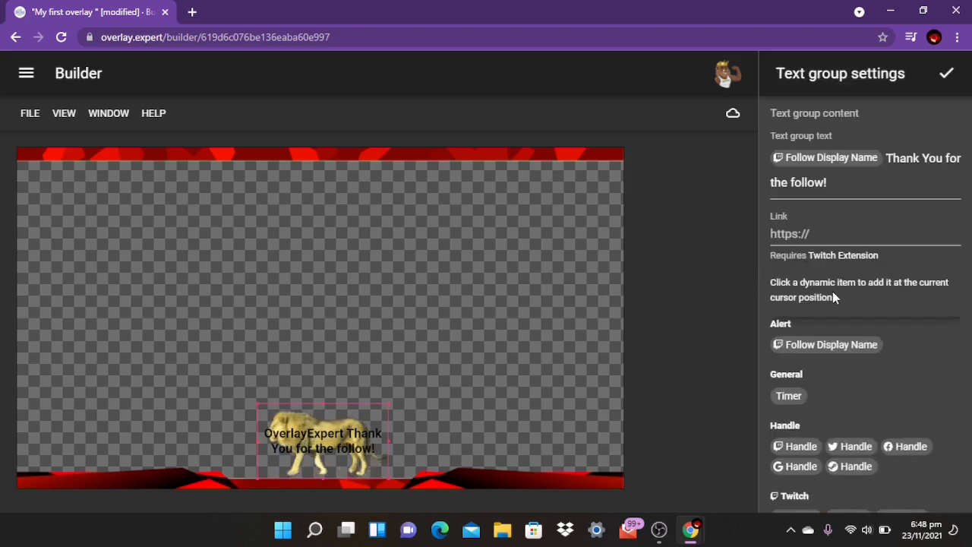
{"action": "left_click", "coordinate": [947, 73]}
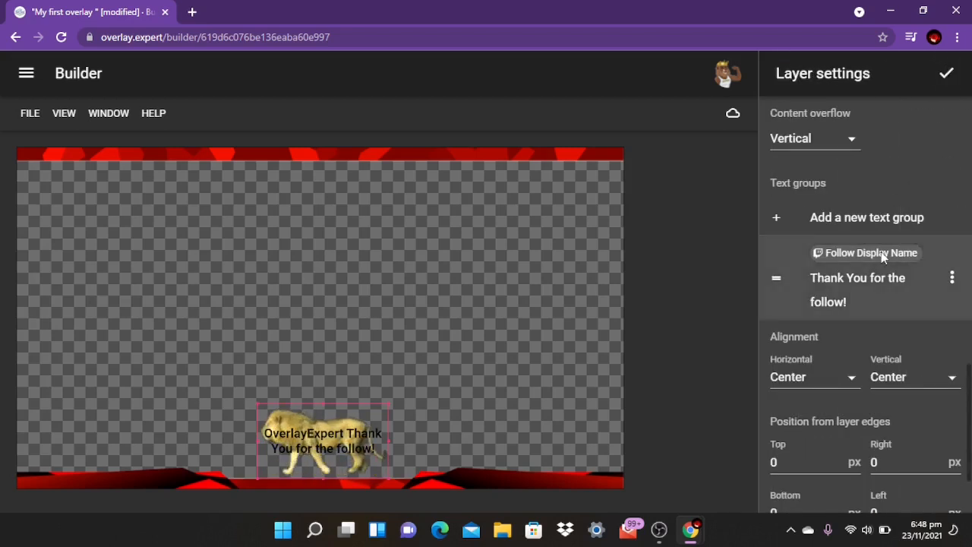
- Set the follow alert text's font colour to white and its font family to Gabriela
{"action": "scroll", "coordinate": [866, 286], "scroll_direction": "up", "scroll_amount": 5}
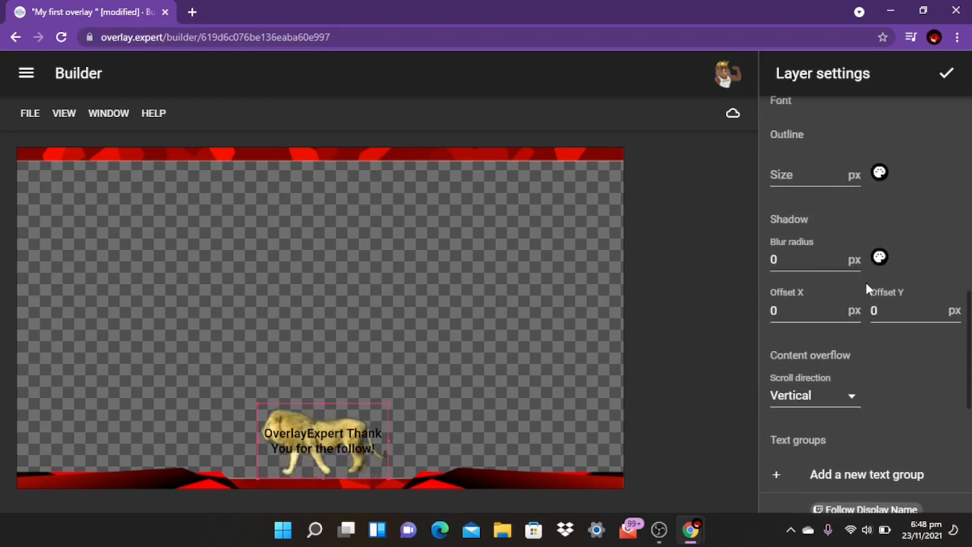
{"action": "scroll", "coordinate": [866, 289], "scroll_direction": "up", "scroll_amount": 1}
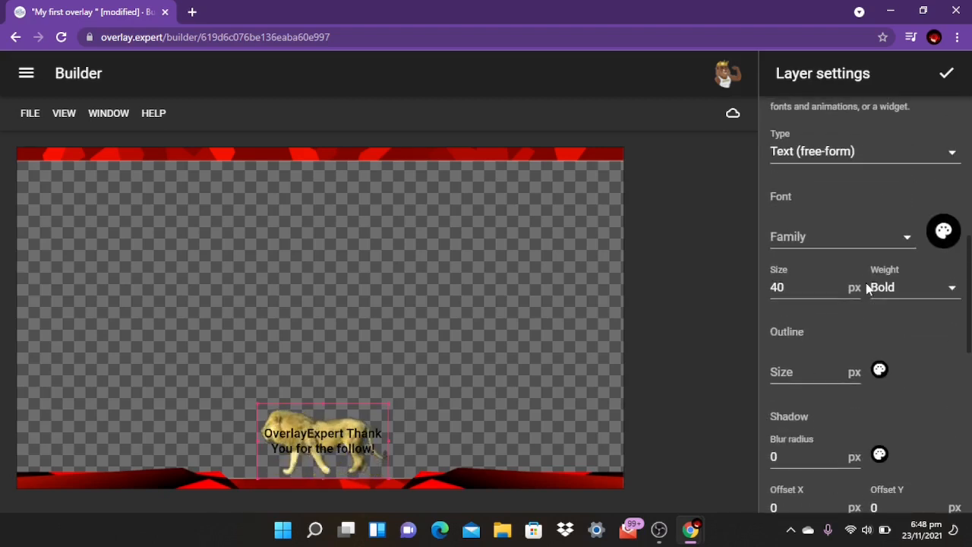
{"action": "left_click", "coordinate": [941, 234]}
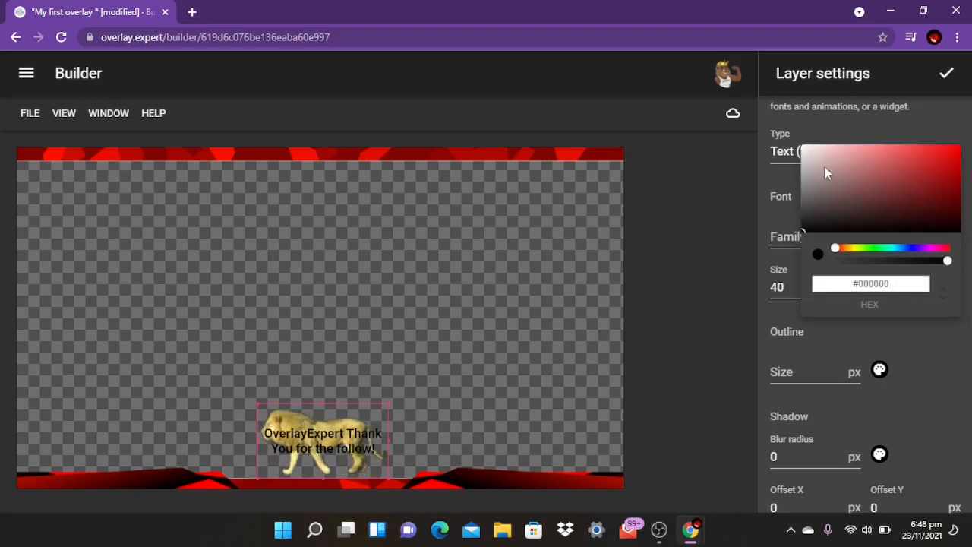
{"action": "left_click", "coordinate": [809, 150]}
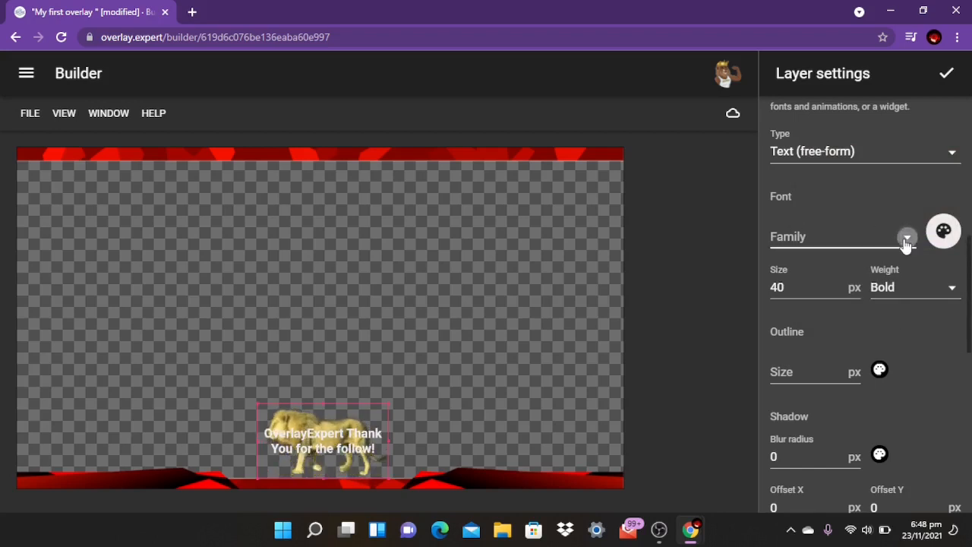
{"action": "left_click", "coordinate": [906, 239]}
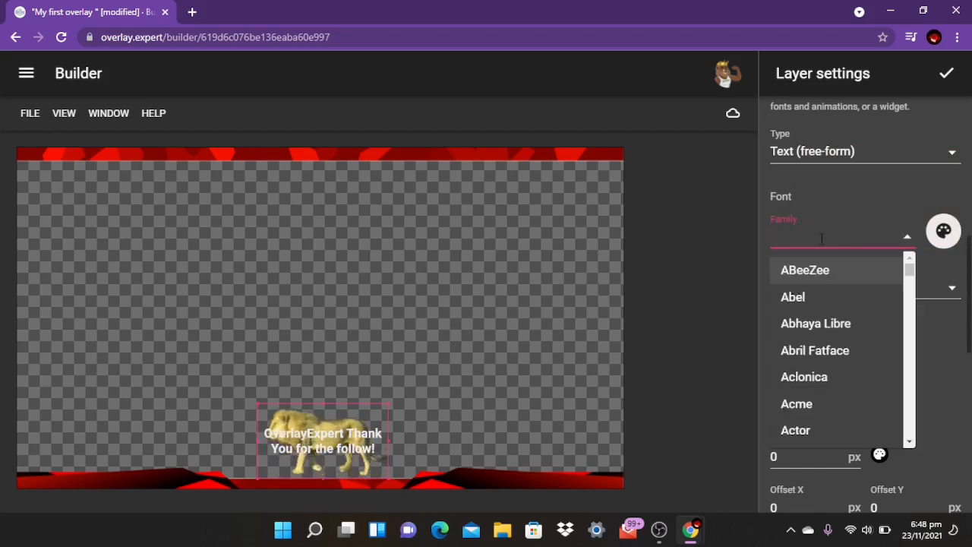
{"action": "type", "text": "gabriel"}
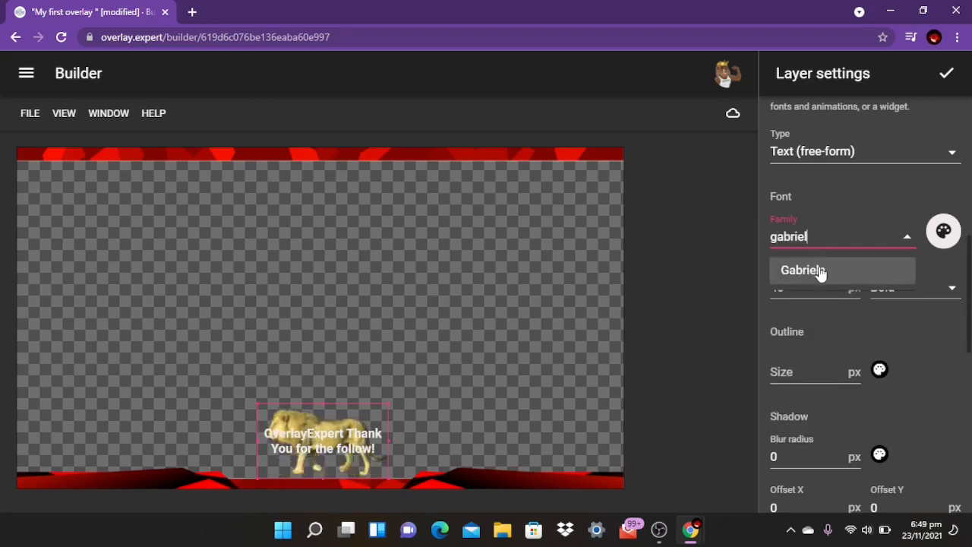
{"action": "left_click", "coordinate": [819, 267]}
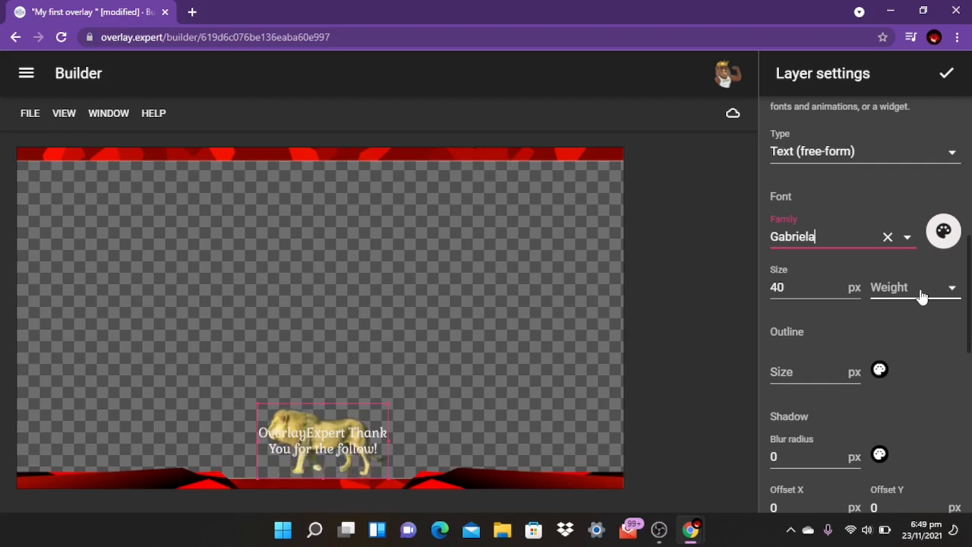
- Set the follow alert text's outline colour to red (#C92626) and leave the outline size empty
{"action": "scroll", "coordinate": [818, 341], "scroll_direction": "down", "scroll_amount": 1}
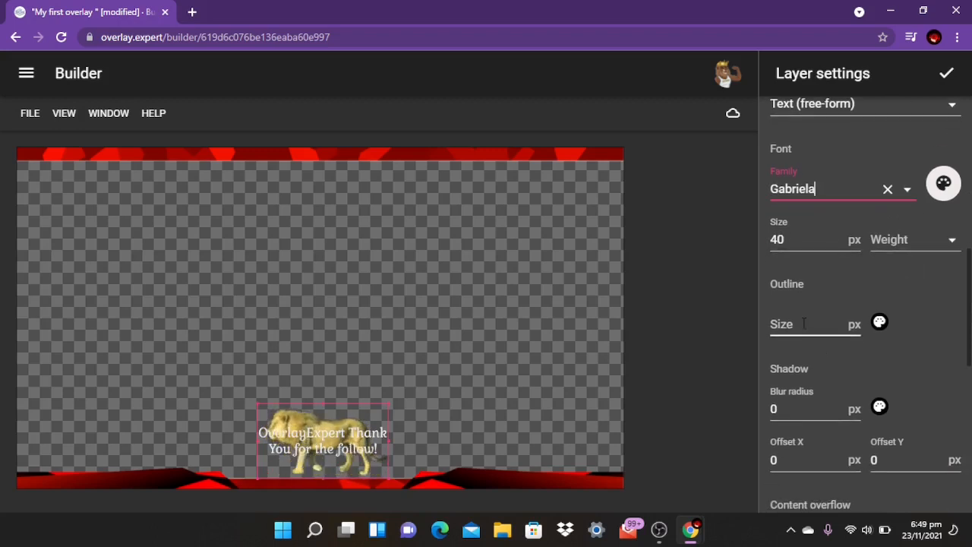
{"action": "left_click", "coordinate": [879, 323]}
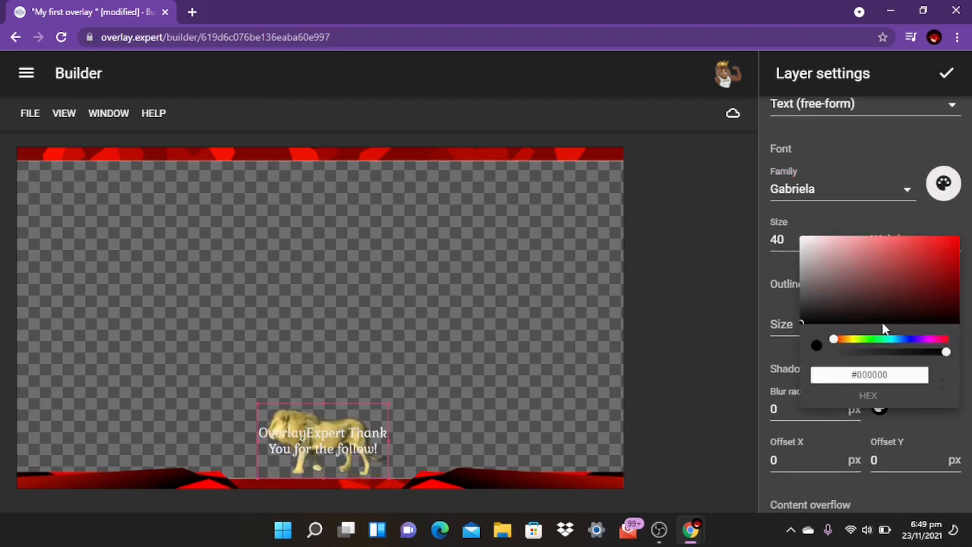
{"action": "left_click", "coordinate": [929, 255]}
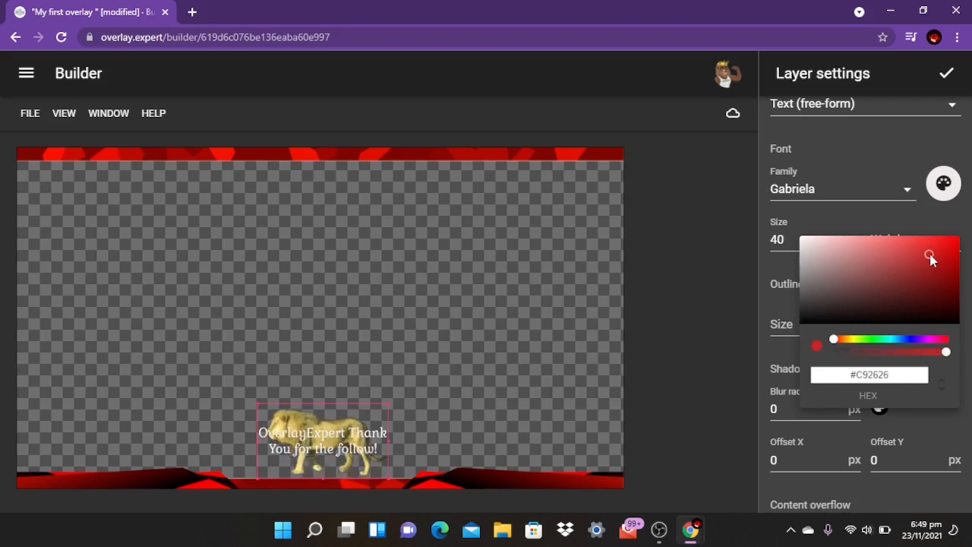
{"action": "left_click", "coordinate": [829, 224]}
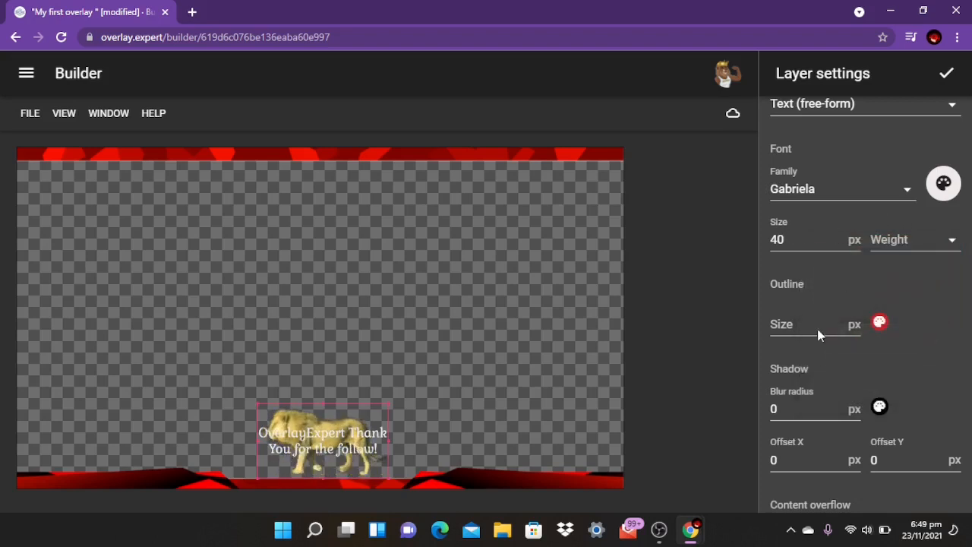
{"action": "left_click", "coordinate": [800, 327]}
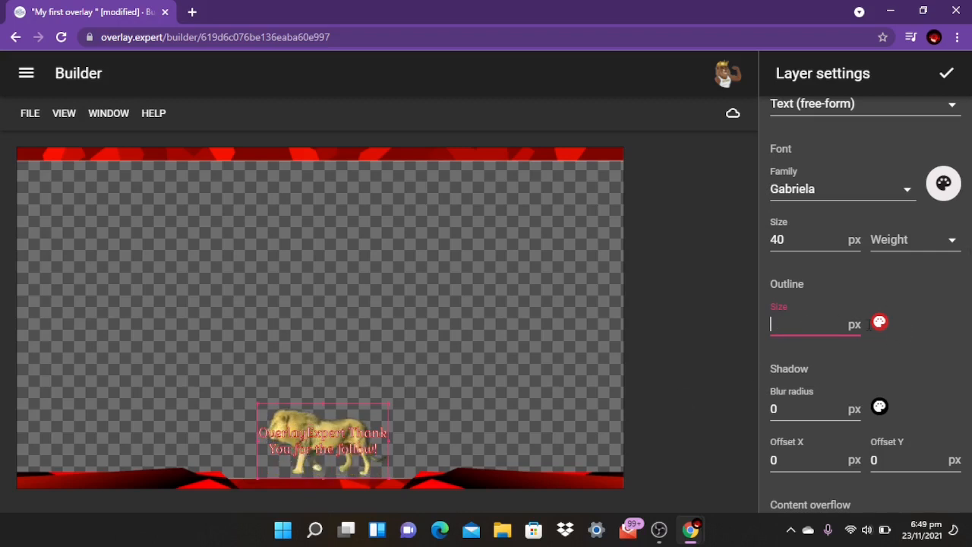
{"action": "left_click", "coordinate": [900, 325]}
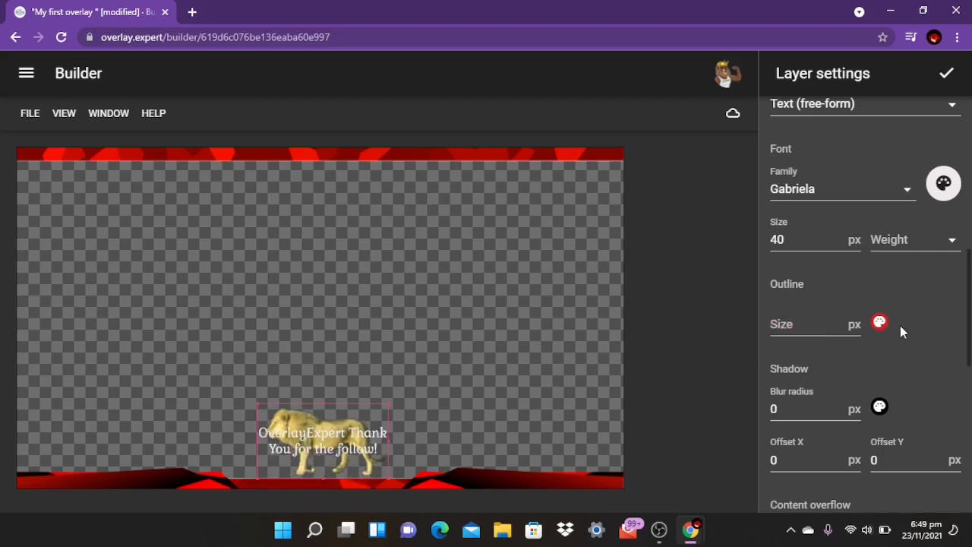
- Confirm the follow alert layer's settings and save the overlay
{"action": "scroll", "coordinate": [924, 328], "scroll_direction": "down", "scroll_amount": 2}
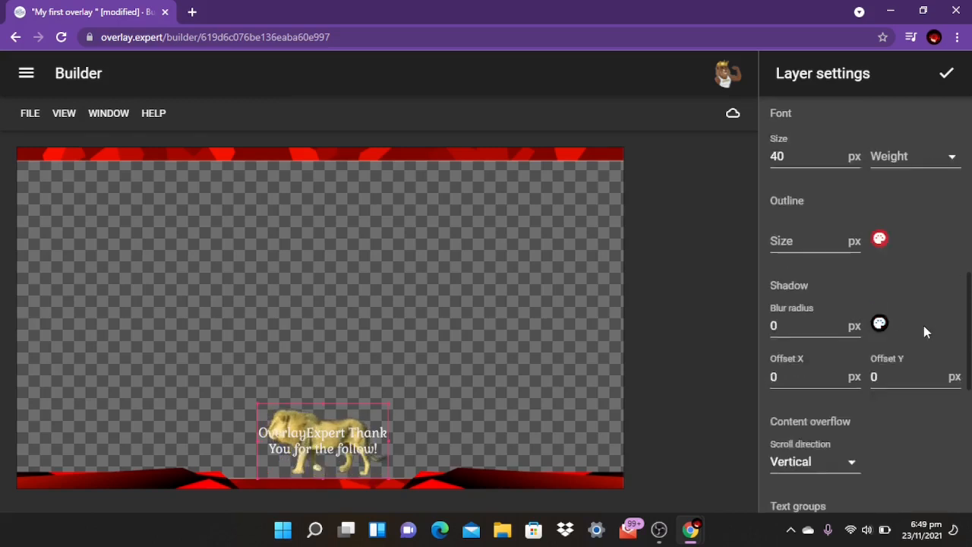
{"action": "scroll", "coordinate": [923, 327], "scroll_direction": "down", "scroll_amount": 3}
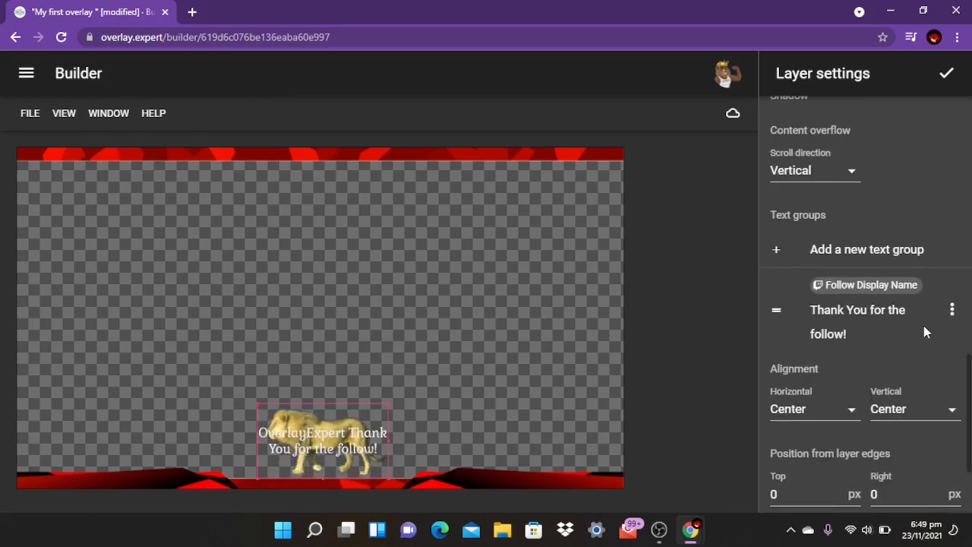
{"action": "scroll", "coordinate": [924, 326], "scroll_direction": "up", "scroll_amount": 3}
{"action": "left_click", "coordinate": [945, 72]}
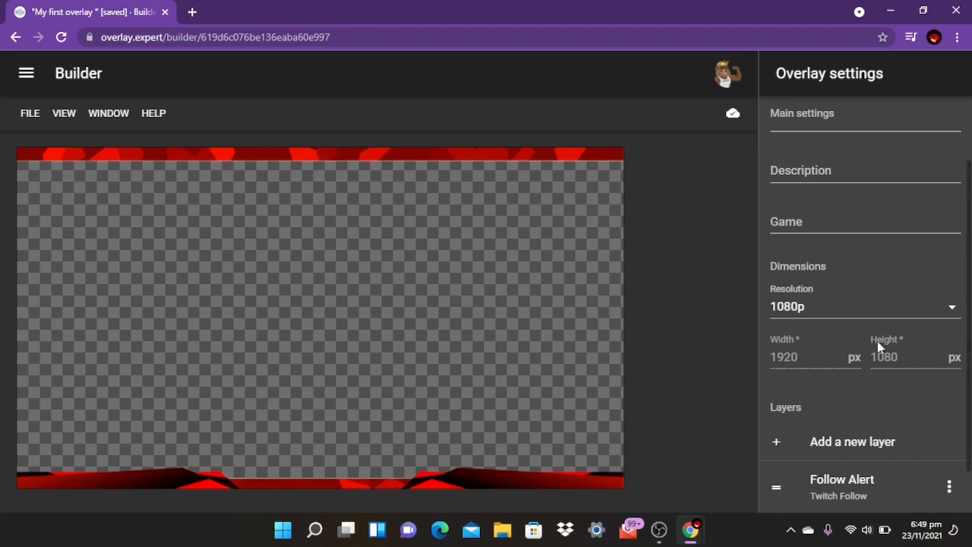
- Simulate the Twitch Follow alert event to preview the alert, and return to the overlay settings
{"action": "scroll", "coordinate": [877, 341], "scroll_direction": "down", "scroll_amount": 1}
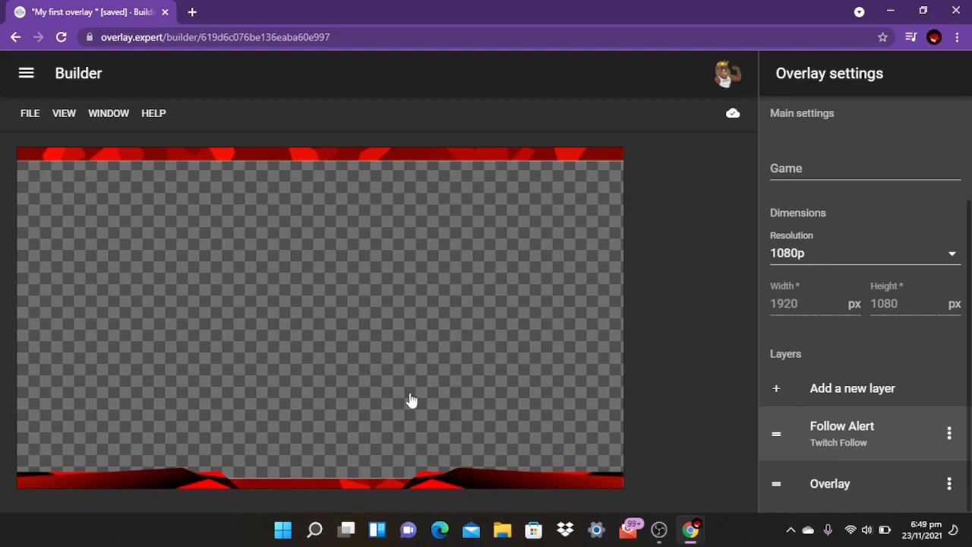
{"action": "left_click", "coordinate": [262, 427]}
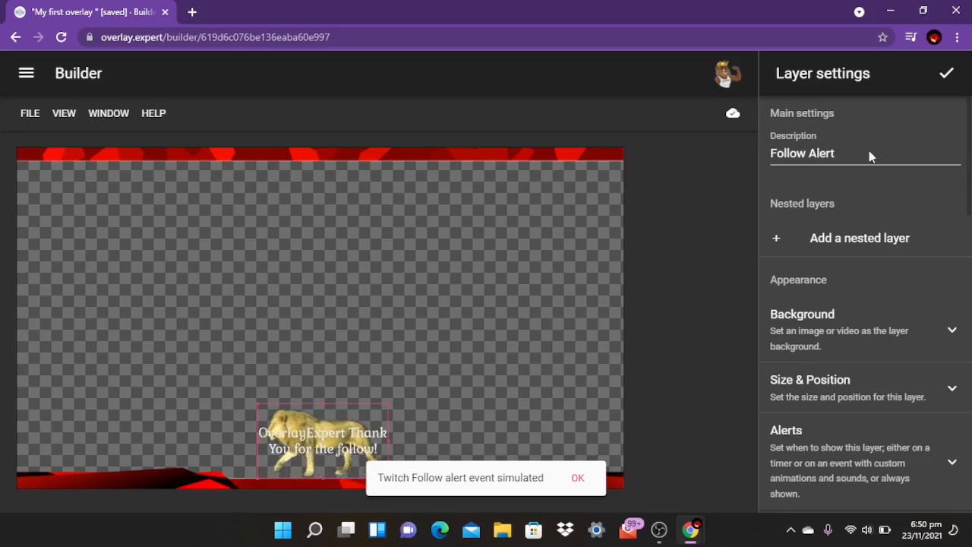
{"action": "left_click", "coordinate": [944, 76]}
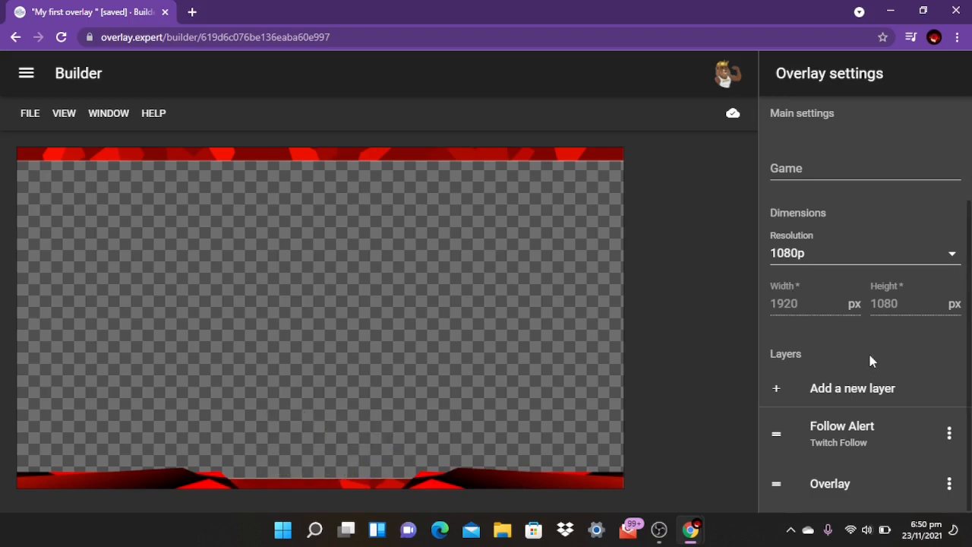
- Add a new layer to the overlay and set its description to "Sub alert"
{"action": "left_click", "coordinate": [851, 394]}
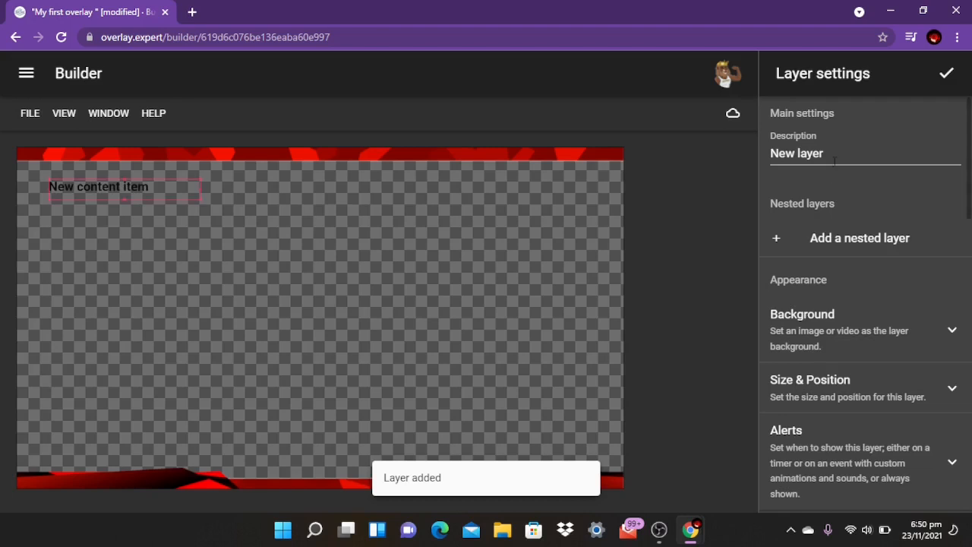
{"action": "left_click_drag", "start_coordinate": [834, 158], "coordinate": [734, 164]}
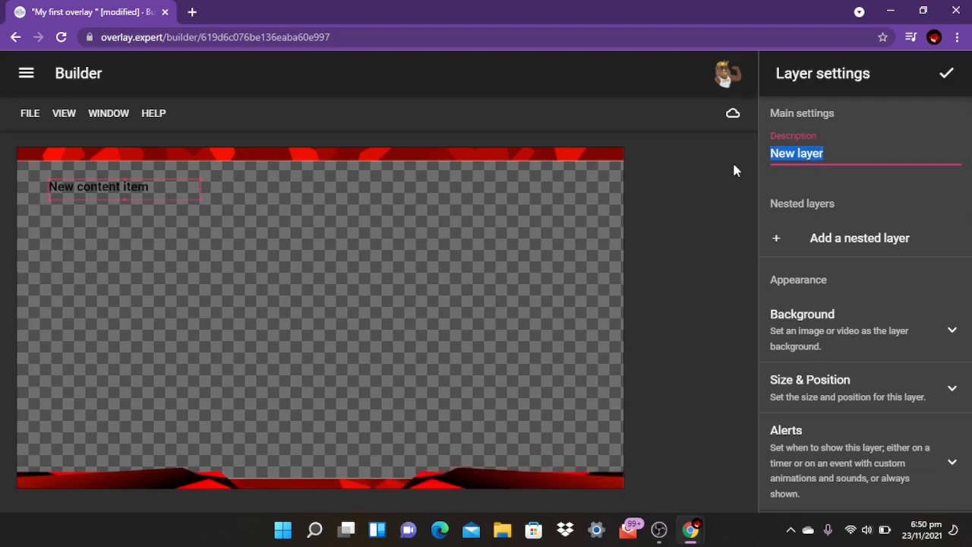
{"action": "type", "text": "Sub "}
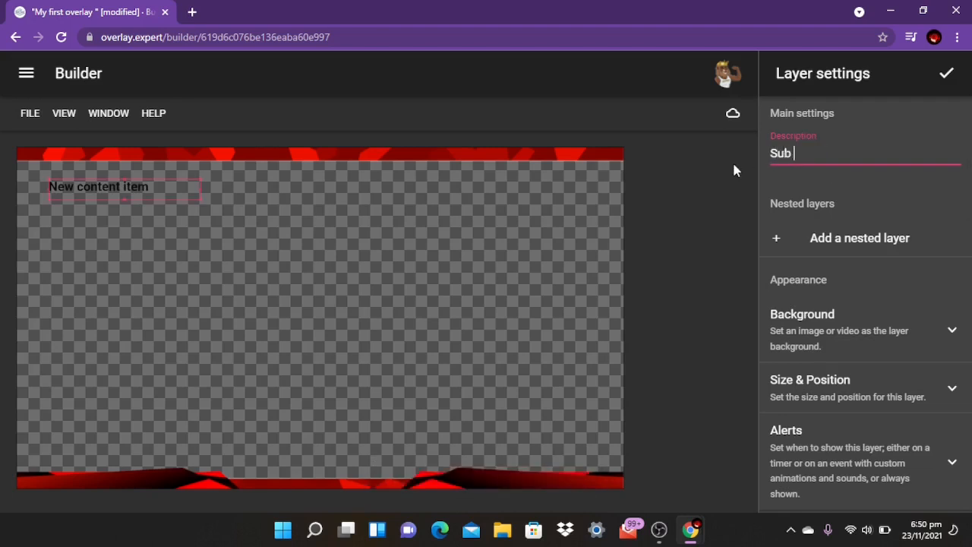
{"action": "type", "text": "alert"}
- Set the animated astronaut picture from the uploaded images as the Sub alert layer's background
{"action": "left_click", "coordinate": [815, 322]}
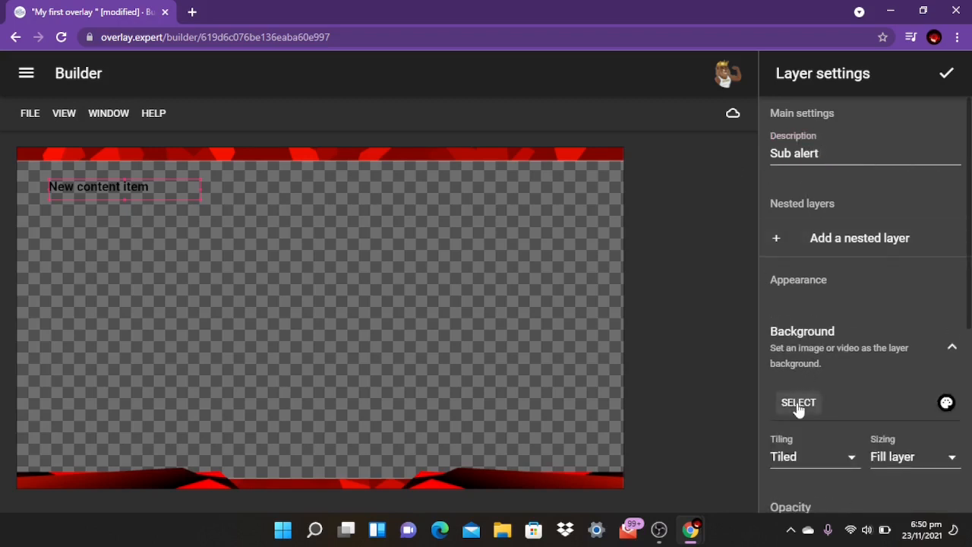
{"action": "left_click", "coordinate": [798, 404]}
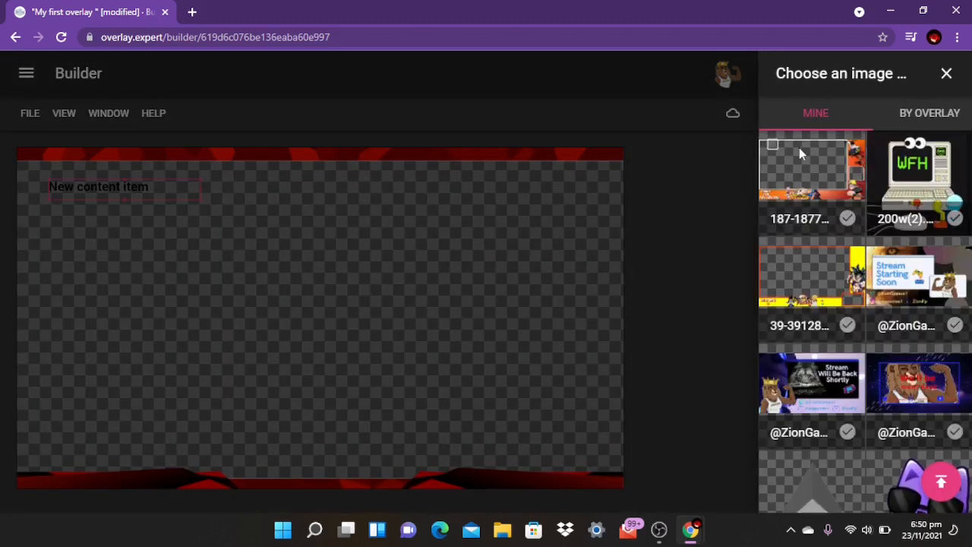
{"action": "scroll", "coordinate": [815, 234], "scroll_direction": "down", "scroll_amount": 4}
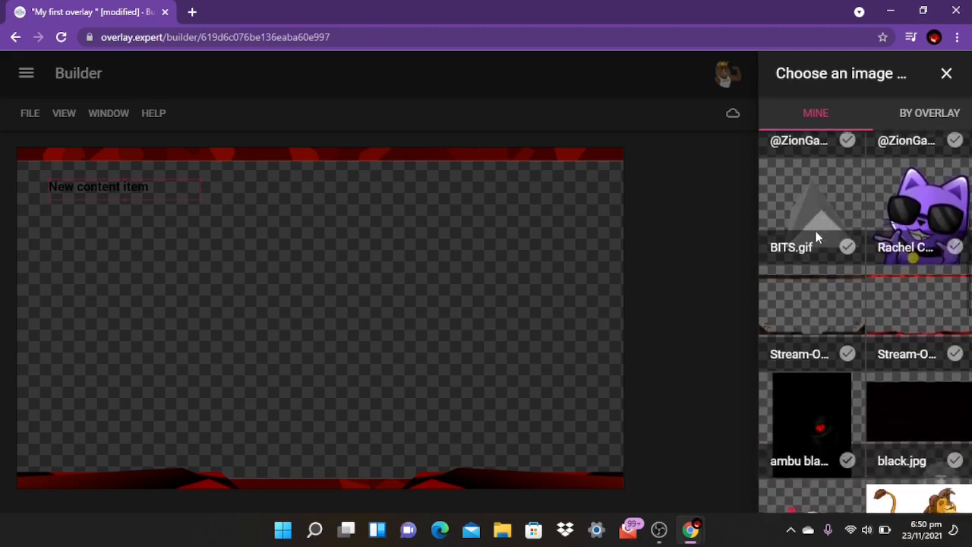
{"action": "scroll", "coordinate": [815, 230], "scroll_direction": "down", "scroll_amount": 3}
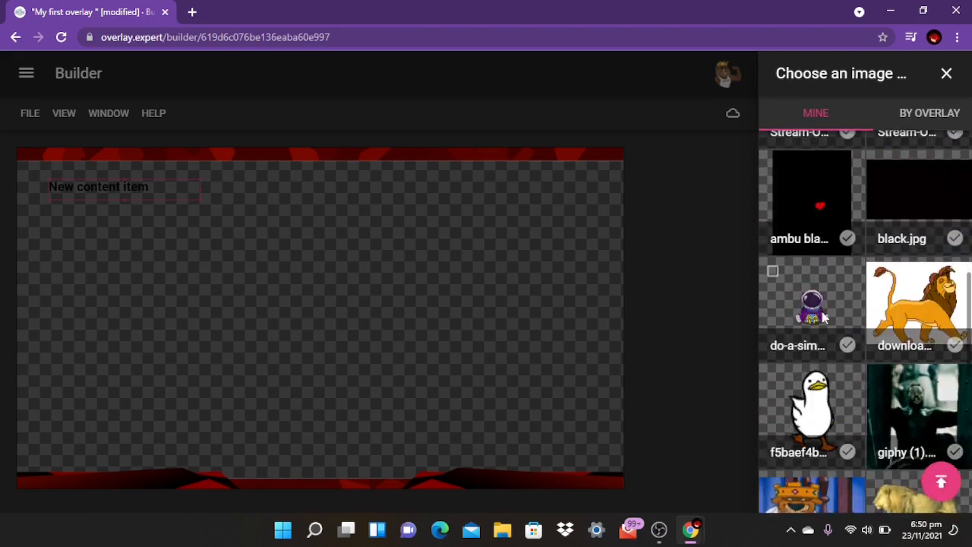
{"action": "left_click", "coordinate": [848, 346]}
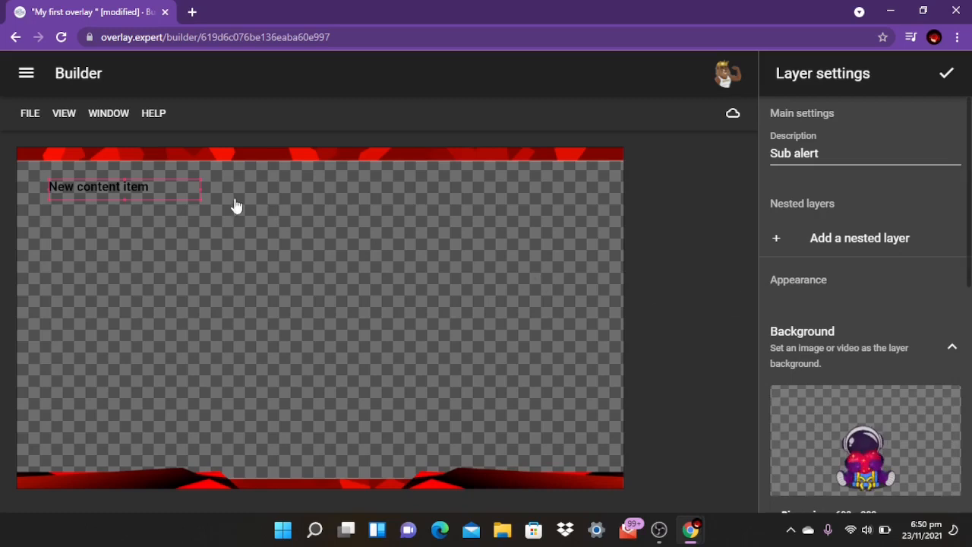
- Move the Sub alert layer toward the middle of the canvas and enlarge it until the astronaut shows fully
{"action": "left_click_drag", "start_coordinate": [113, 191], "coordinate": [313, 245]}
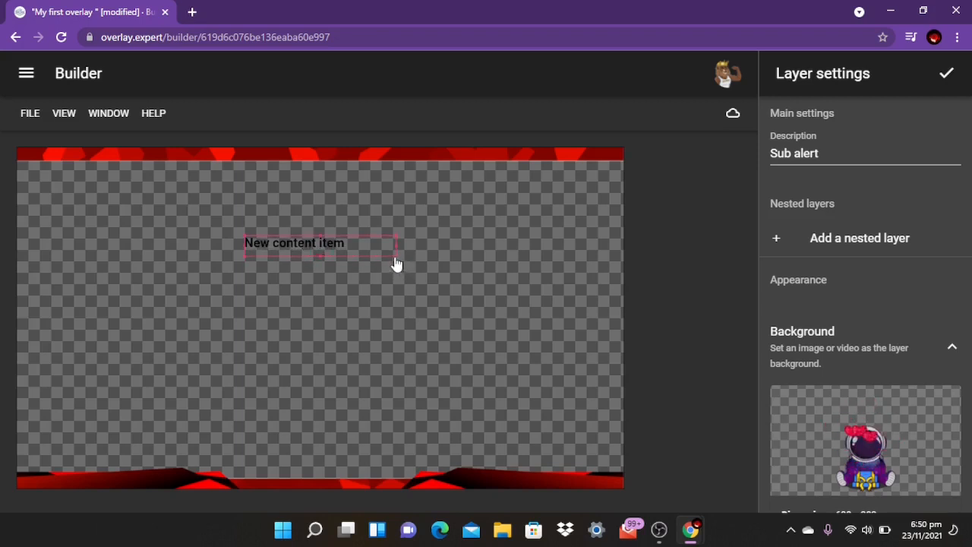
{"action": "left_click_drag", "start_coordinate": [396, 269], "coordinate": [432, 372]}
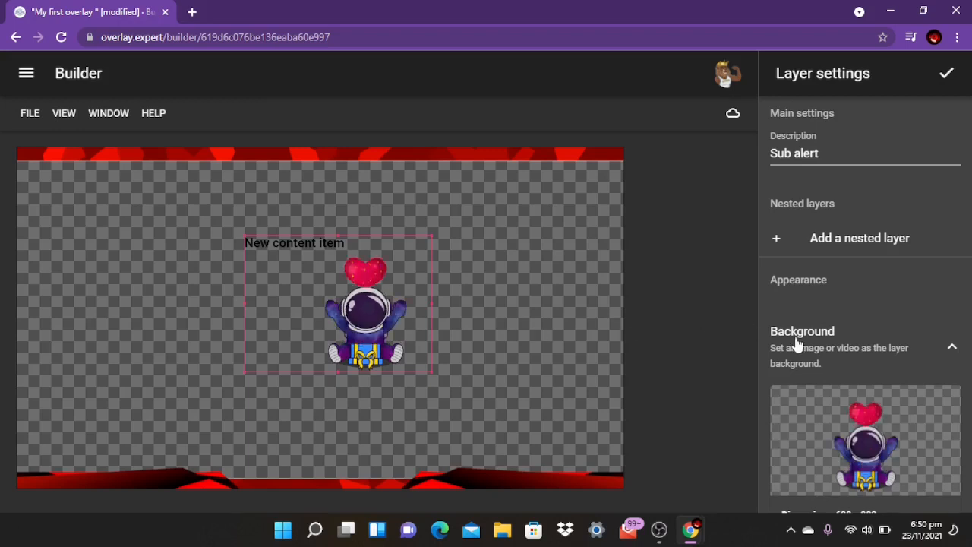
- Set the Sub alert background's tiling to None and its sizing to Fit to layer
{"action": "scroll", "coordinate": [837, 325], "scroll_direction": "down", "scroll_amount": 2}
{"action": "scroll", "coordinate": [837, 325], "scroll_direction": "down", "scroll_amount": 2}
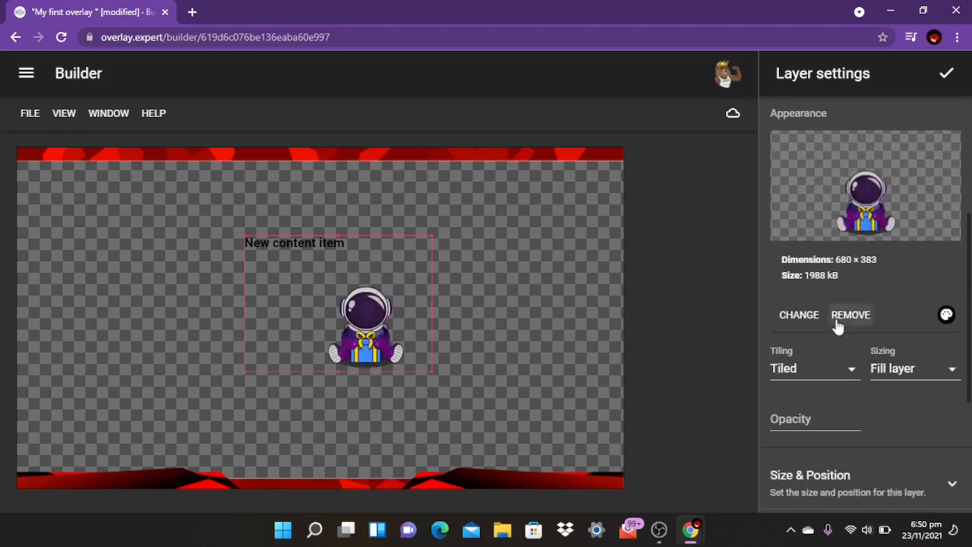
{"action": "left_click", "coordinate": [850, 323]}
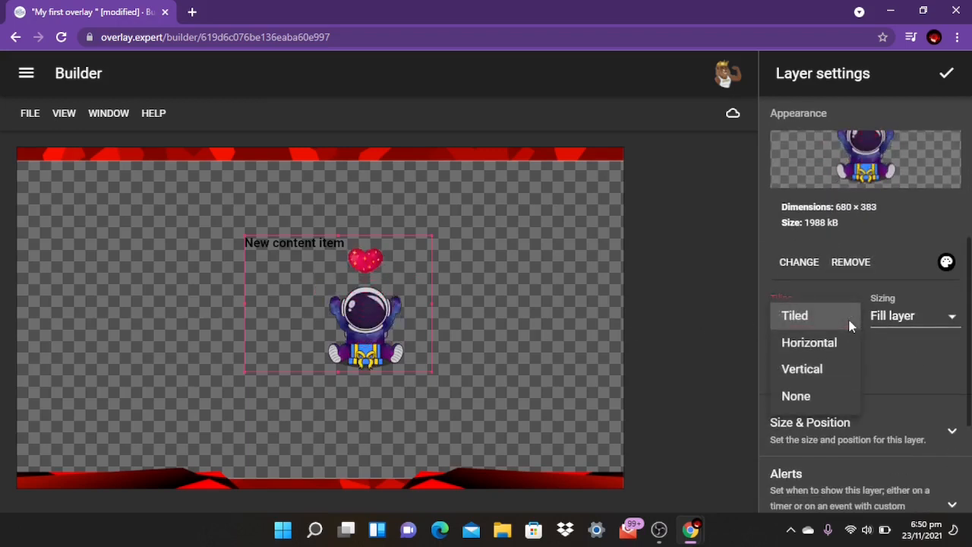
{"action": "left_click", "coordinate": [809, 398]}
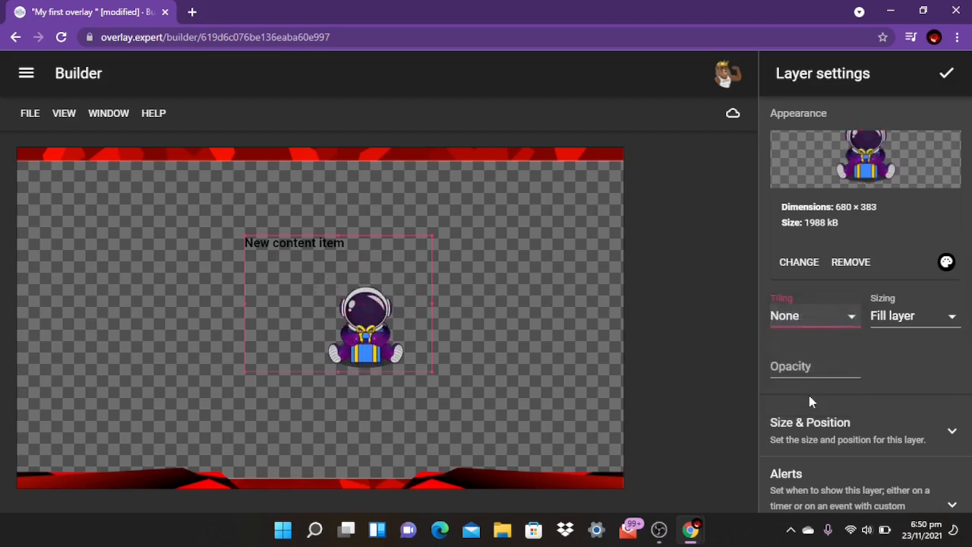
{"action": "left_click", "coordinate": [947, 318]}
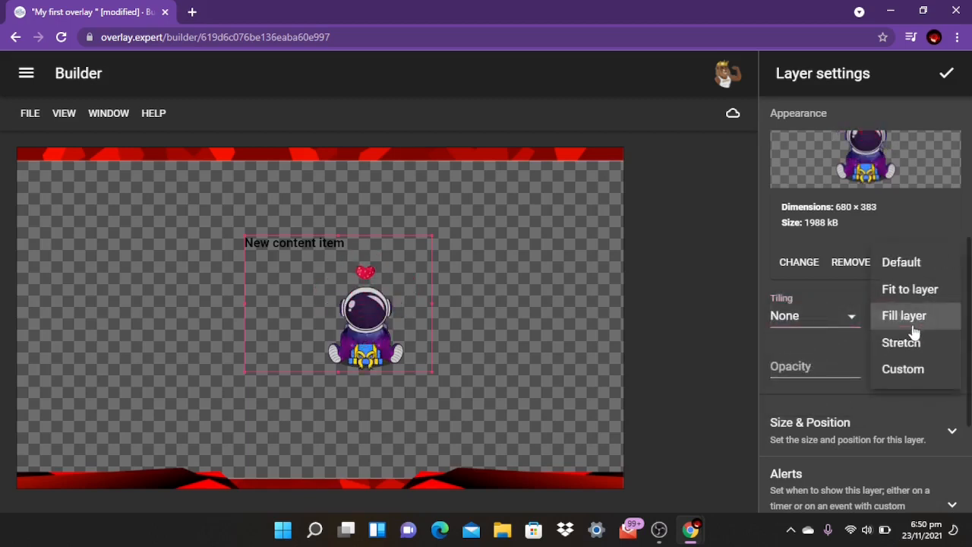
{"action": "left_click", "coordinate": [905, 292]}
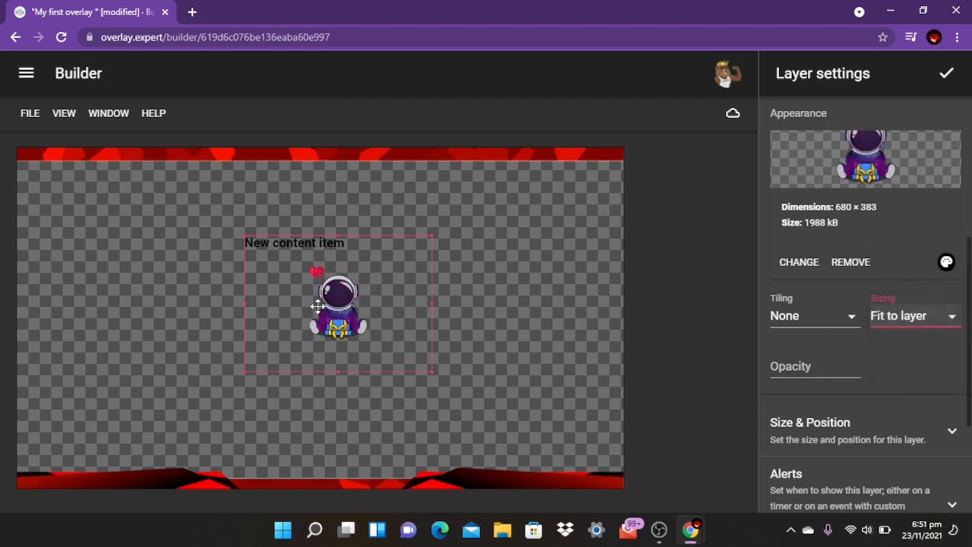
- Try Stretch sizing on the Sub alert background and return it to Fit to layer
{"action": "left_click", "coordinate": [935, 322]}
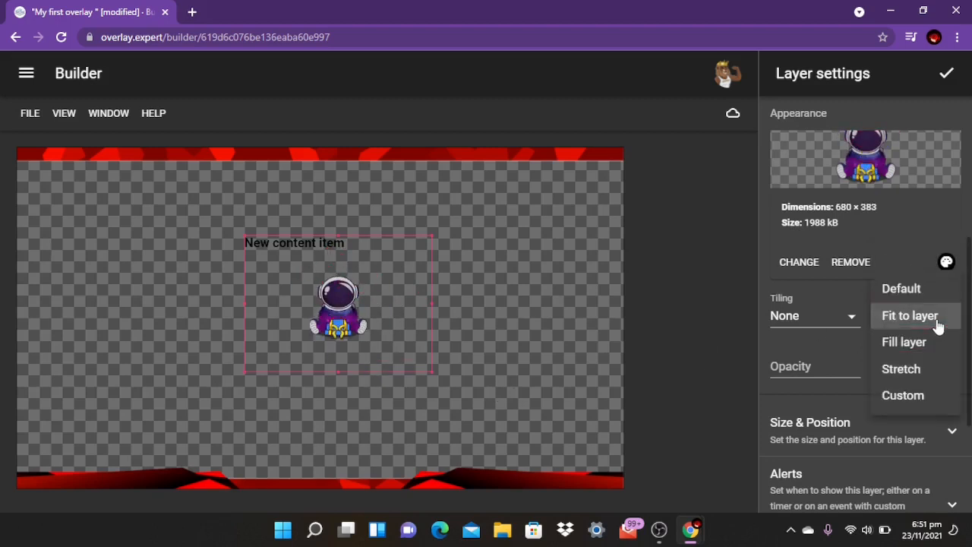
{"action": "left_click", "coordinate": [901, 370]}
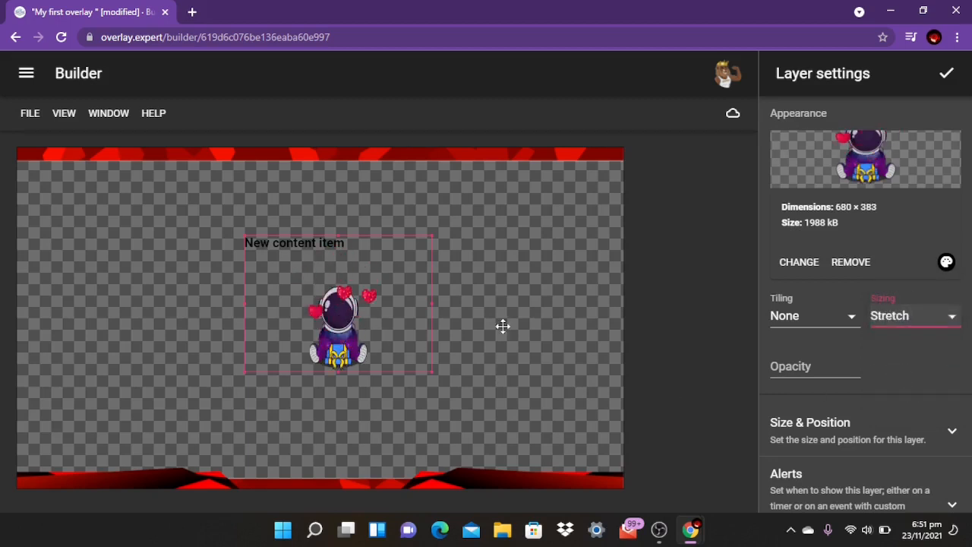
{"action": "left_click", "coordinate": [928, 315]}
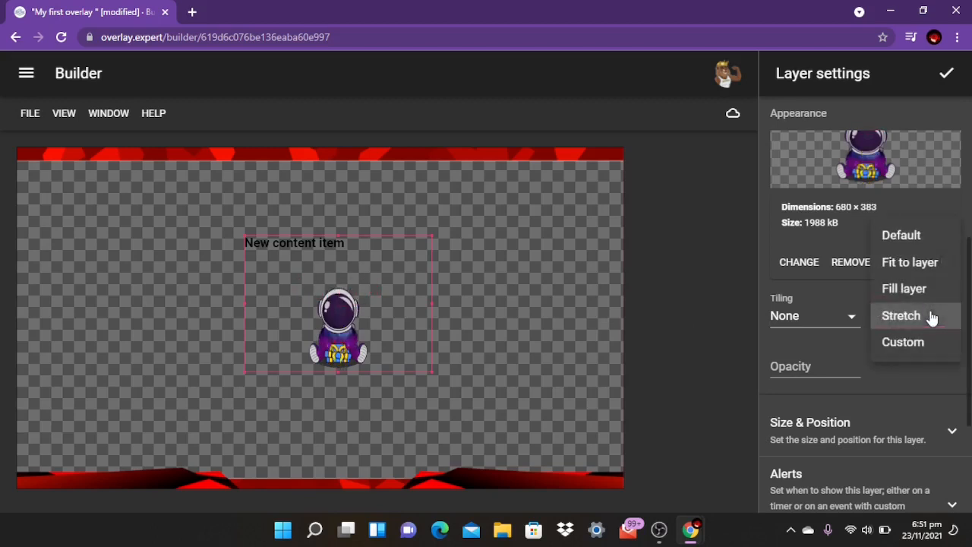
{"action": "left_click", "coordinate": [916, 266]}
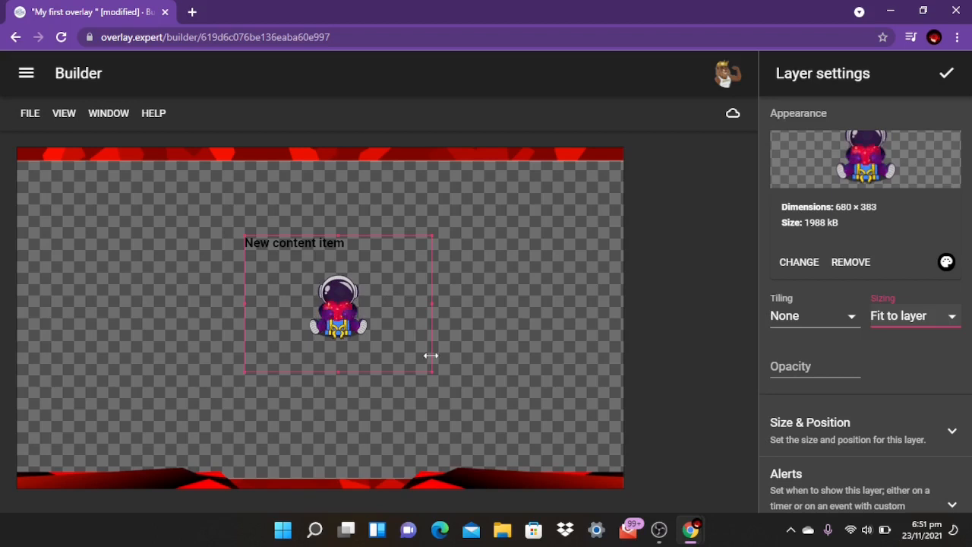
- Enlarge the Sub alert layer's frame further and centre it horizontally a little higher on the canvas
{"action": "left_click_drag", "start_coordinate": [431, 370], "coordinate": [495, 415]}
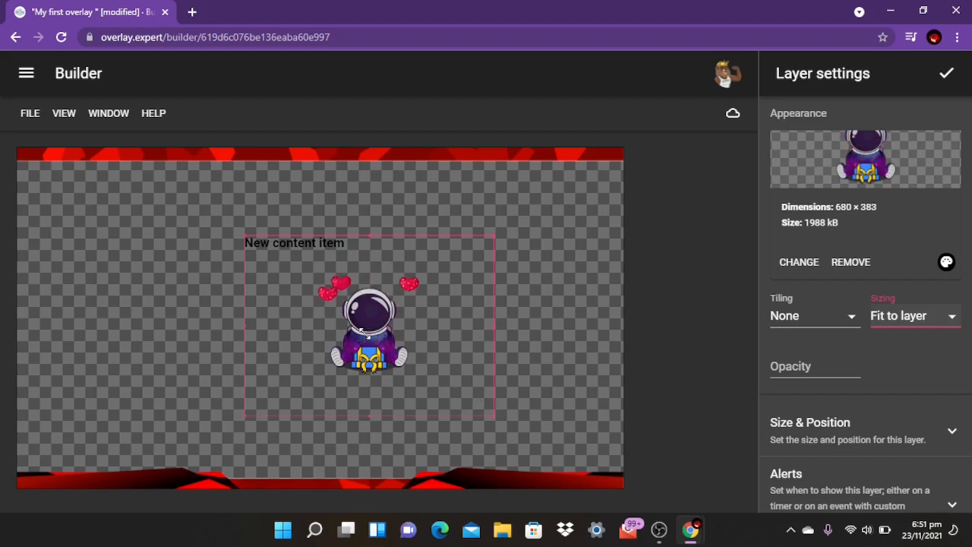
{"action": "left_click_drag", "start_coordinate": [369, 332], "coordinate": [334, 322]}
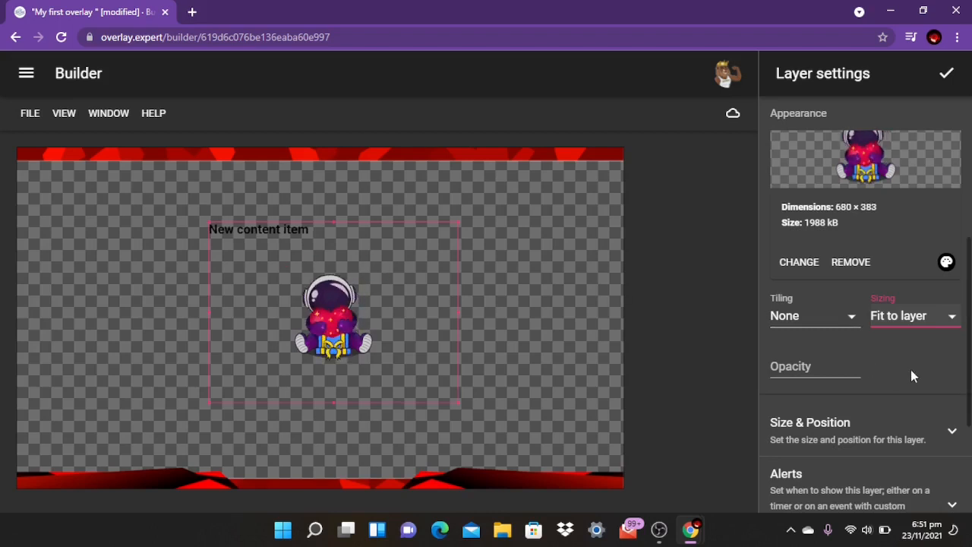
- Make the Sub alert layer's display event-based, triggered by the Twitch Subscribe event
{"action": "scroll", "coordinate": [913, 376], "scroll_direction": "down", "scroll_amount": 2}
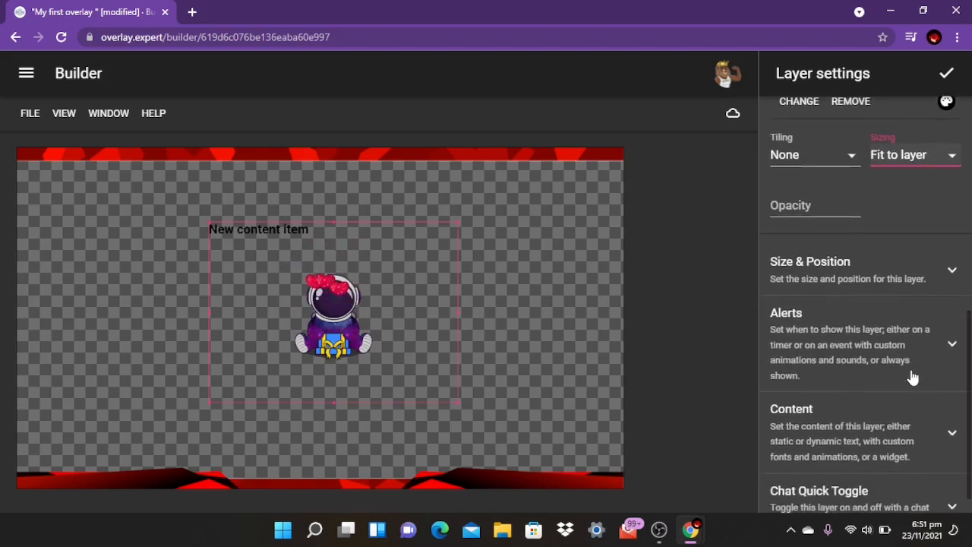
{"action": "left_click", "coordinate": [877, 318]}
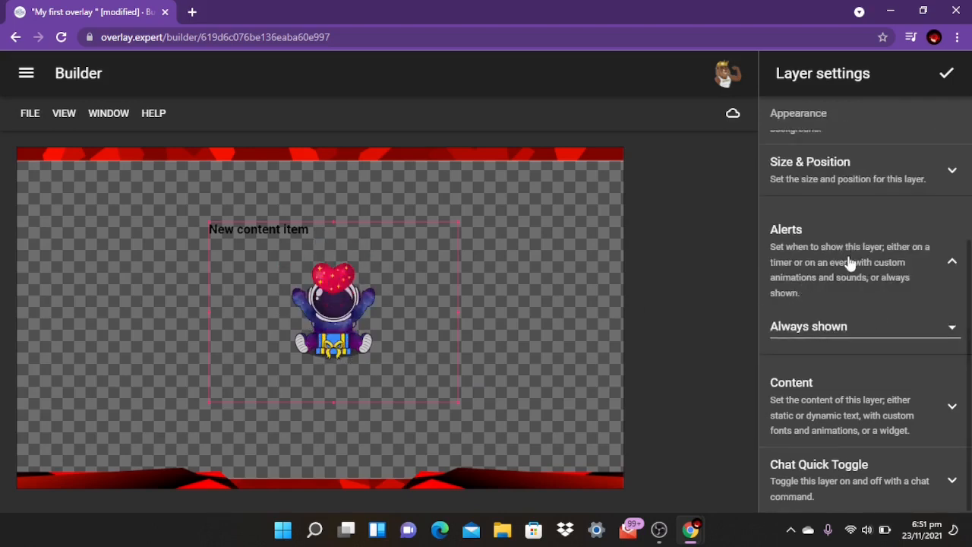
{"action": "left_click", "coordinate": [888, 334]}
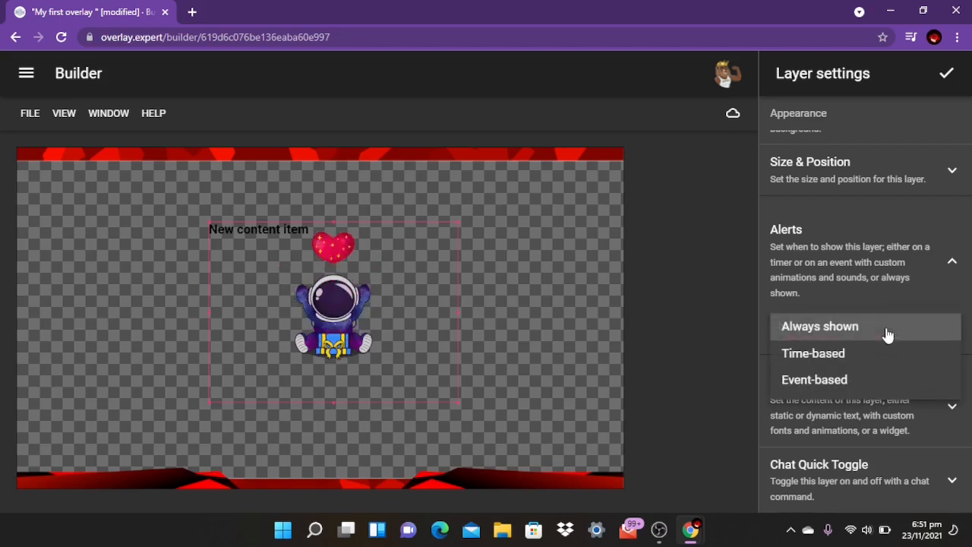
{"action": "left_click", "coordinate": [838, 382]}
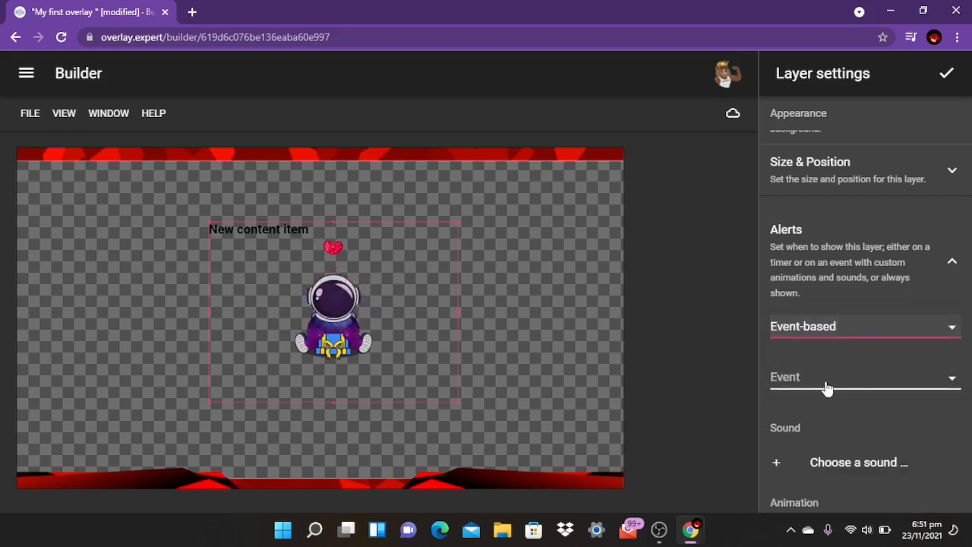
{"action": "left_click", "coordinate": [814, 385]}
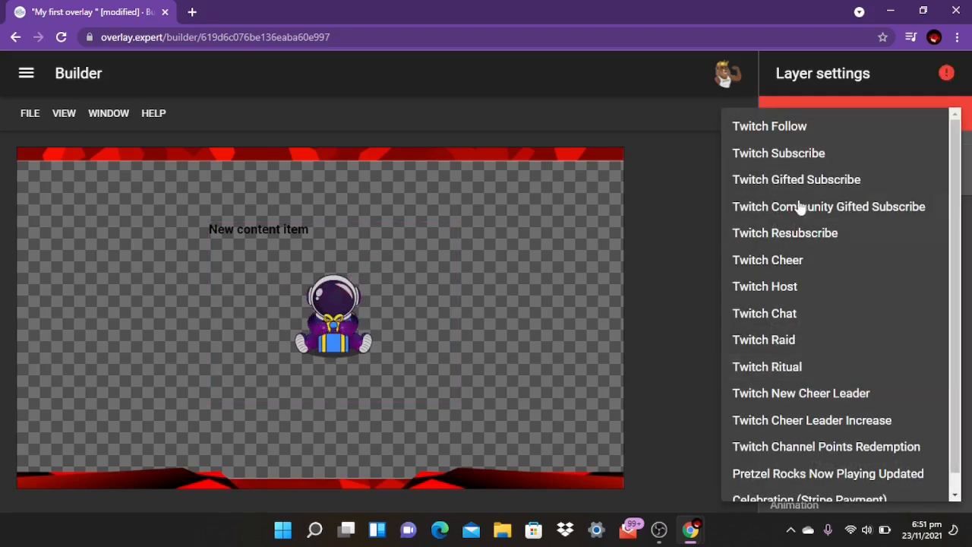
{"action": "left_click", "coordinate": [782, 156]}
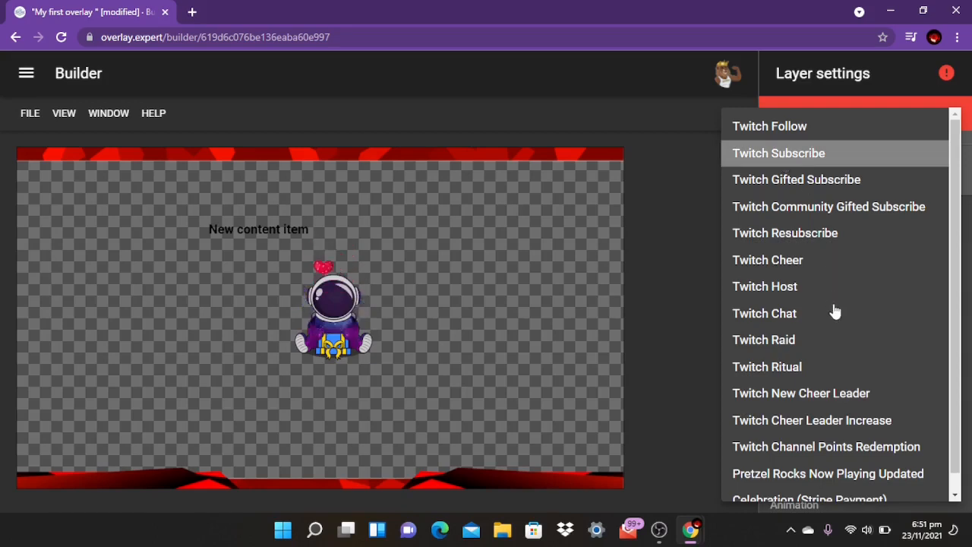
- Preview the sound twitch_XKuC1YO.mp3 from the personal library and assign it to the Sub alert
{"action": "scroll", "coordinate": [833, 317], "scroll_direction": "down", "scroll_amount": 2}
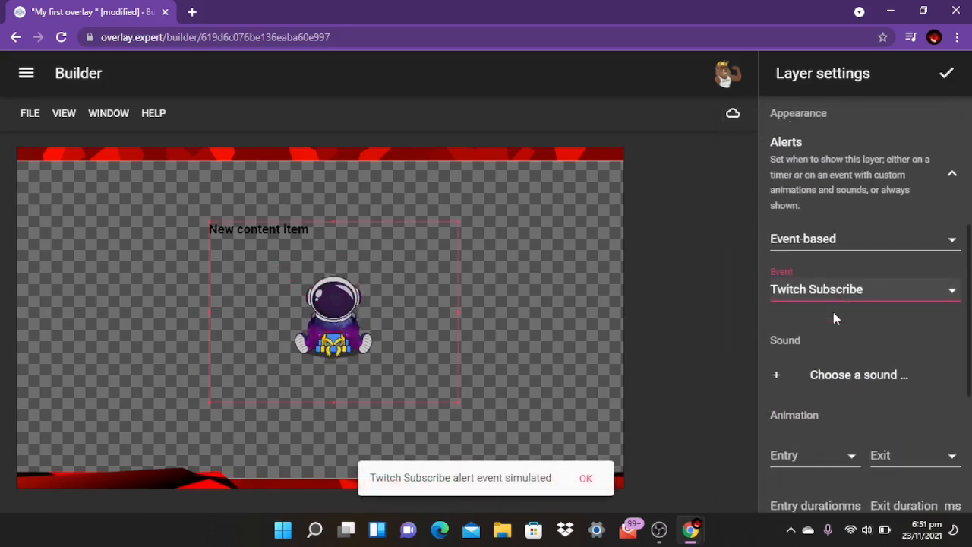
{"action": "left_click", "coordinate": [840, 382]}
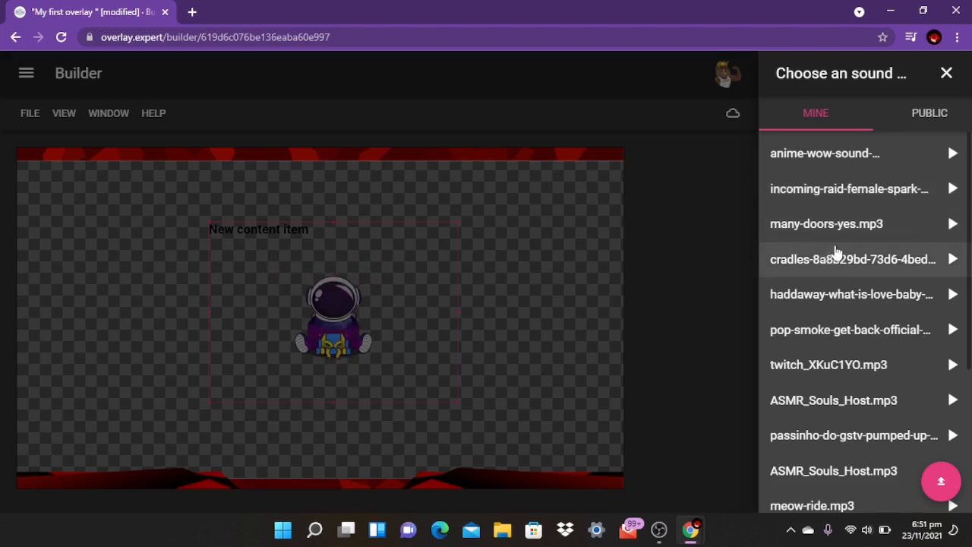
{"action": "scroll", "coordinate": [828, 297], "scroll_direction": "down", "scroll_amount": 2}
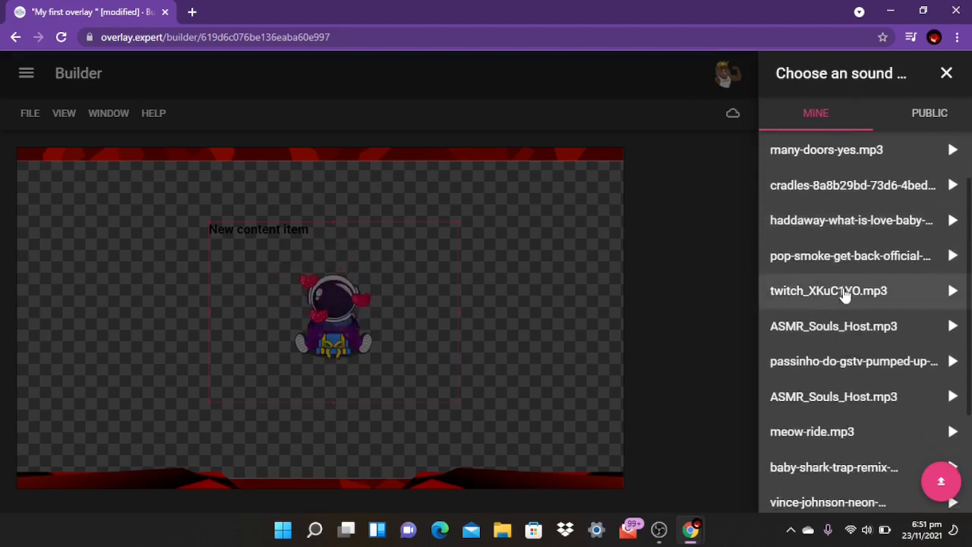
{"action": "scroll", "coordinate": [846, 297], "scroll_direction": "down", "scroll_amount": 1}
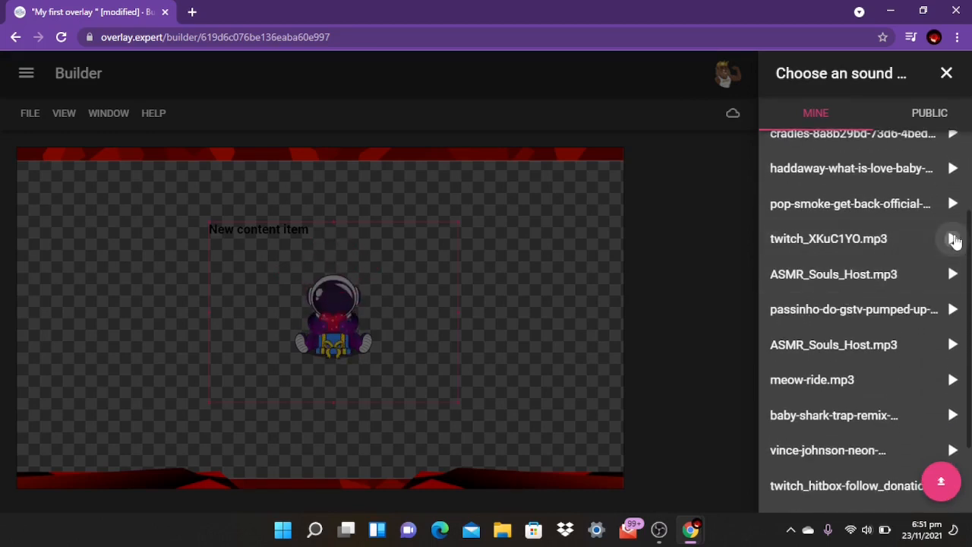
{"action": "left_click", "coordinate": [956, 241]}
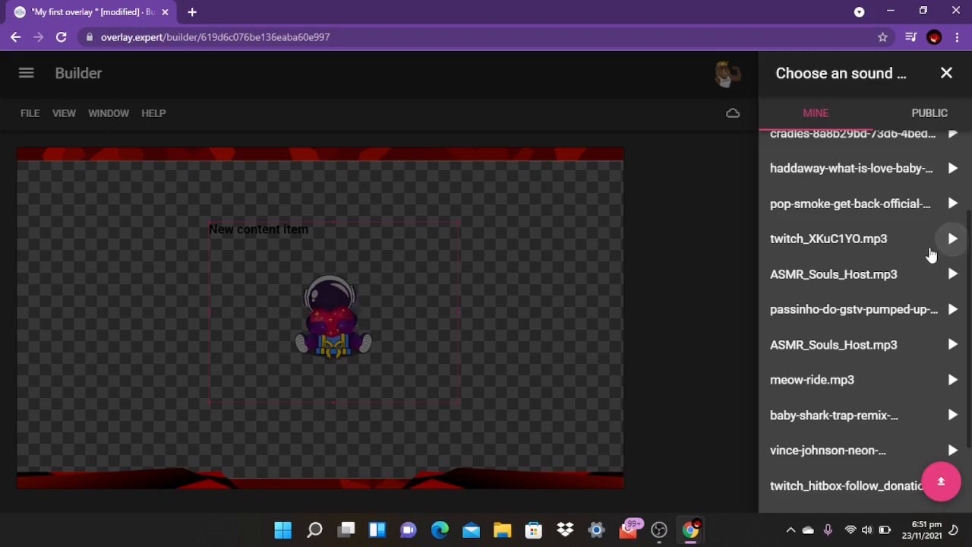
{"action": "left_click", "coordinate": [858, 240]}
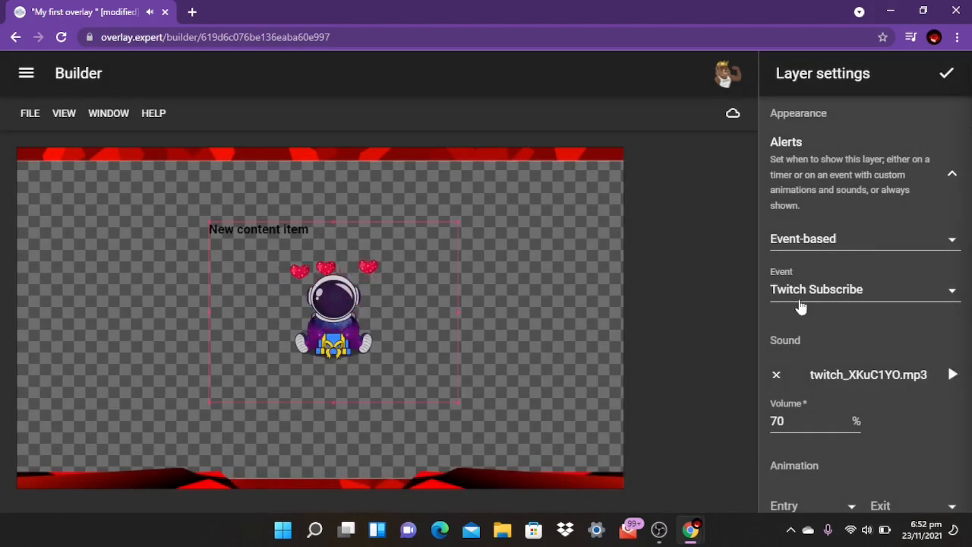
- Set the Sub alert's entry animation to Open Up Right Return
{"action": "scroll", "coordinate": [855, 407], "scroll_direction": "down", "scroll_amount": 1}
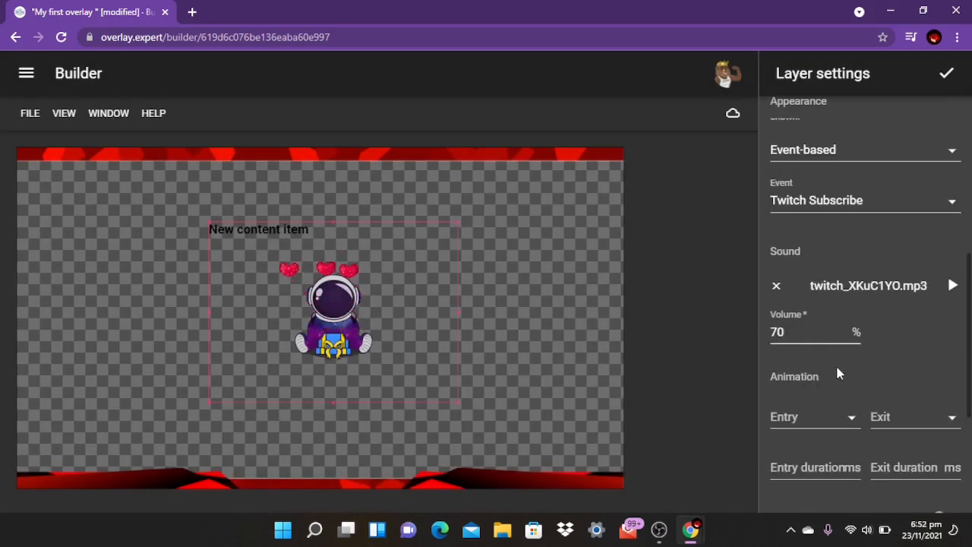
{"action": "scroll", "coordinate": [839, 376], "scroll_direction": "down", "scroll_amount": 1}
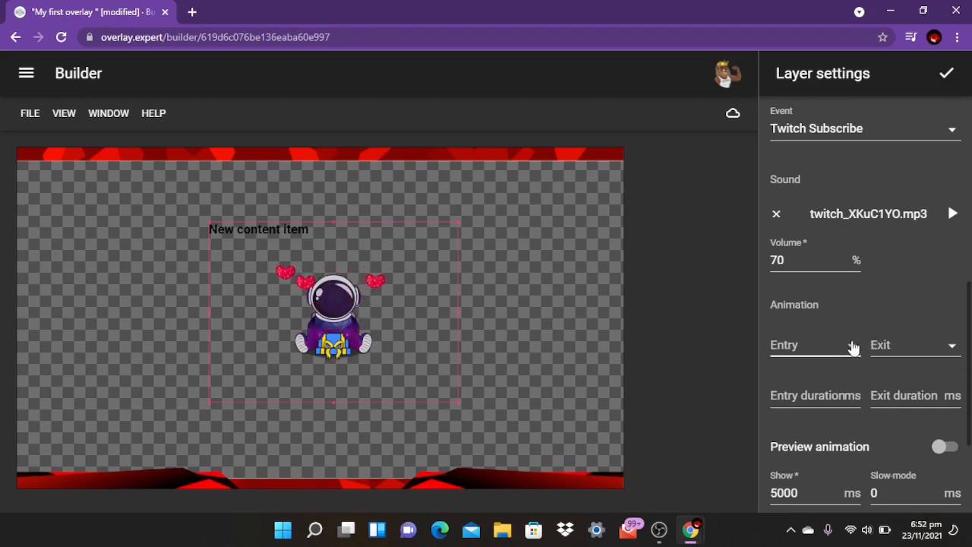
{"action": "left_click", "coordinate": [793, 345]}
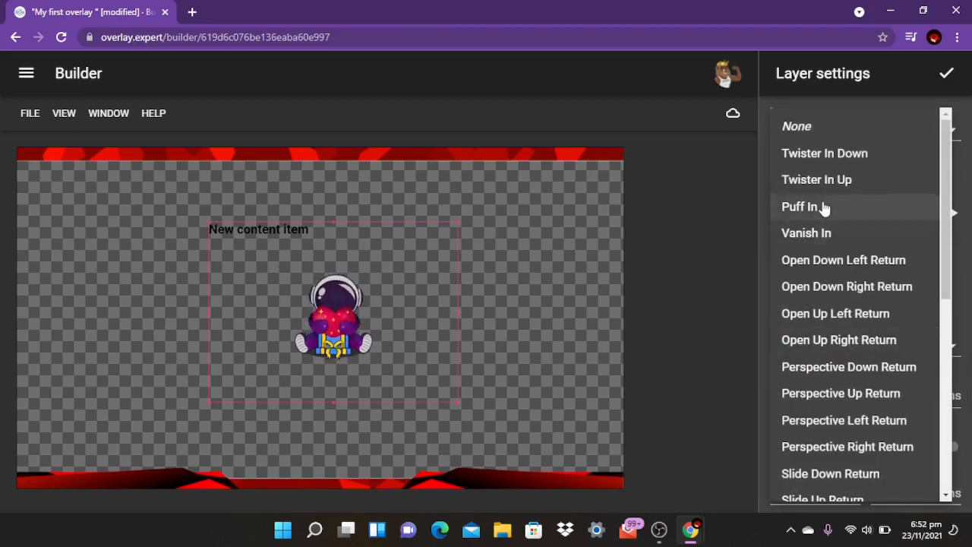
{"action": "left_click", "coordinate": [810, 164]}
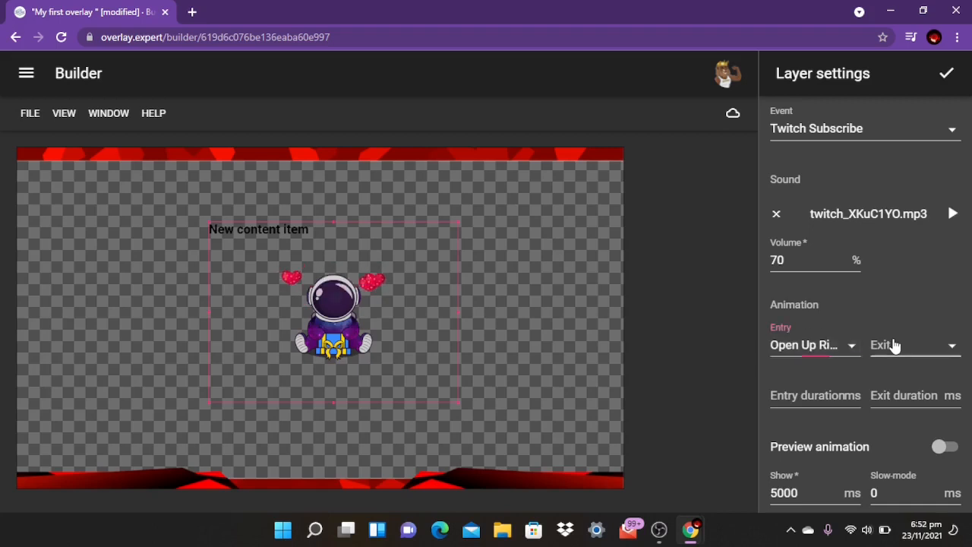
- Set the Sub alert's exit animation to Vanish Out and briefly preview the layer's animation
{"action": "left_click", "coordinate": [936, 346]}
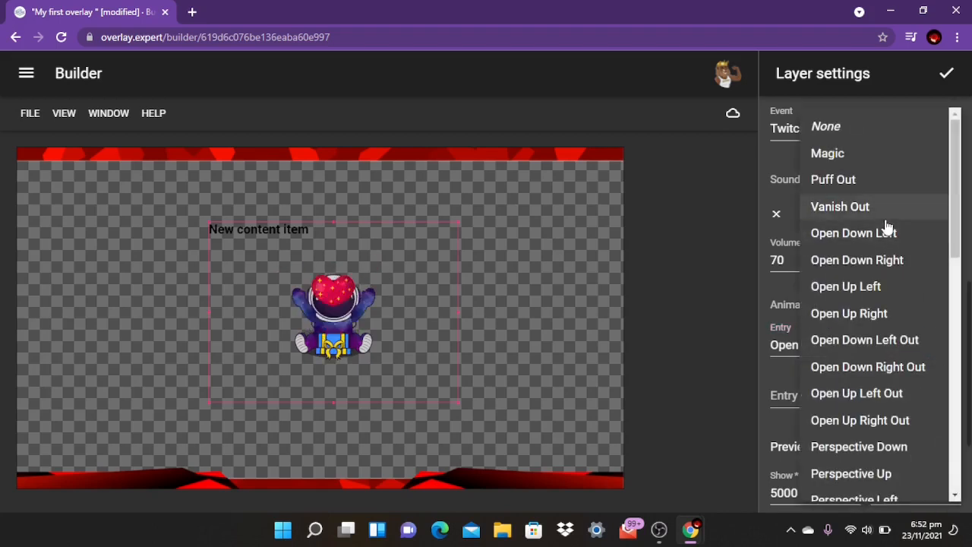
{"action": "scroll", "coordinate": [896, 262], "scroll_direction": "down", "scroll_amount": 7}
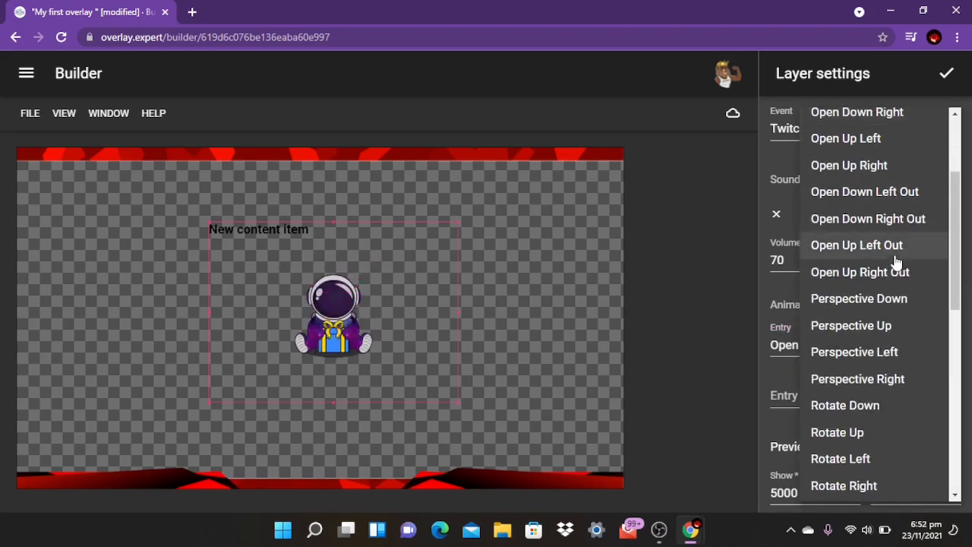
{"action": "scroll", "coordinate": [896, 262], "scroll_direction": "down", "scroll_amount": 4}
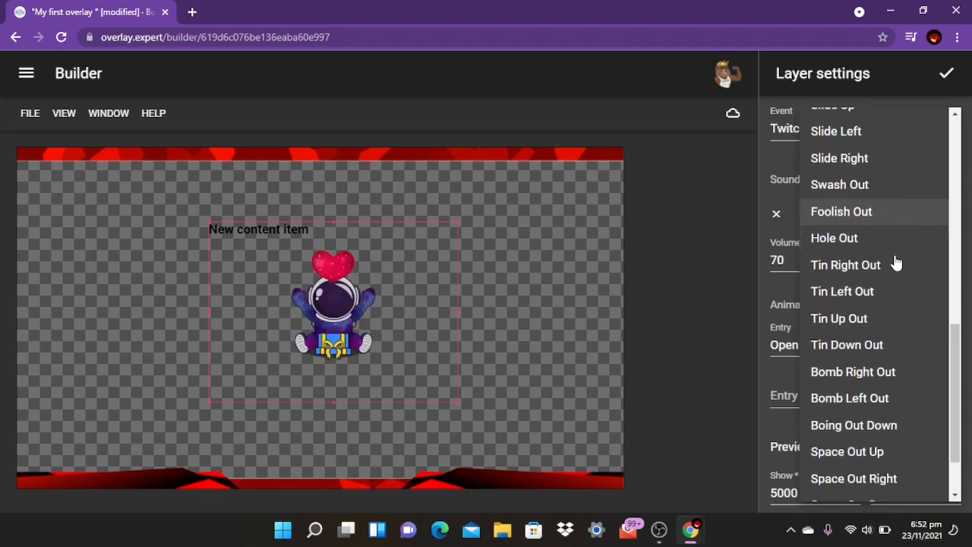
{"action": "scroll", "coordinate": [896, 262], "scroll_direction": "up", "scroll_amount": 11}
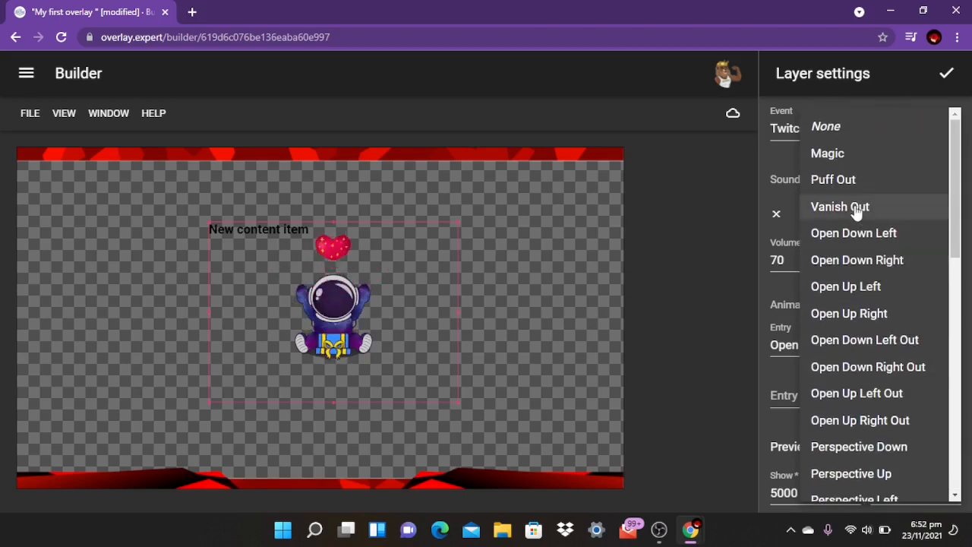
{"action": "left_click", "coordinate": [863, 210]}
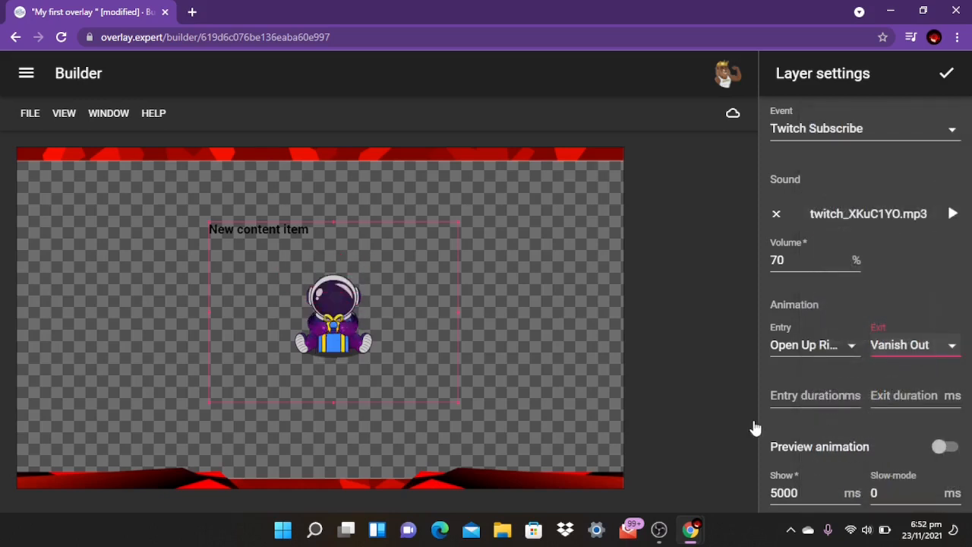
{"action": "left_click", "coordinate": [941, 448]}
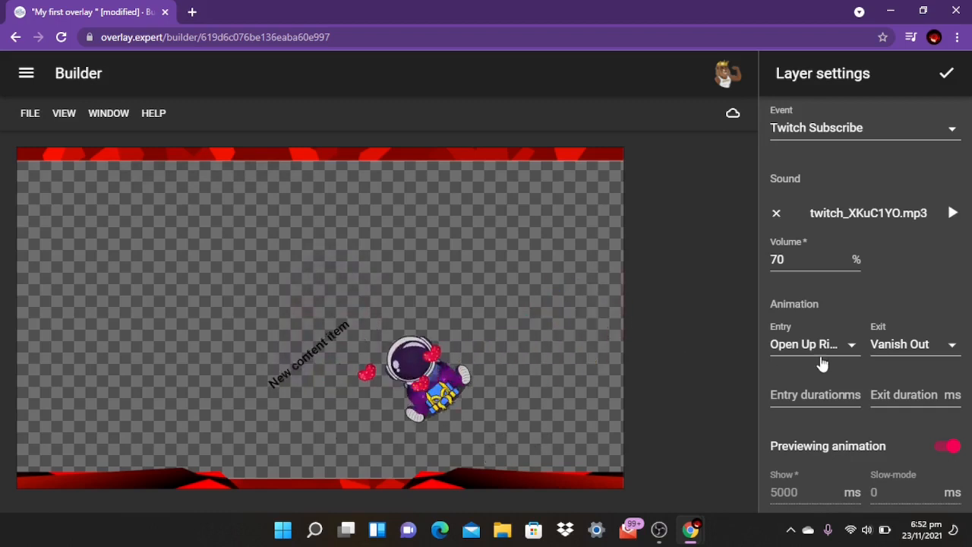
{"action": "left_click", "coordinate": [953, 451]}
- Set the Sub alert's show duration to 10000 ms
{"action": "scroll", "coordinate": [891, 414], "scroll_direction": "down", "scroll_amount": 3}
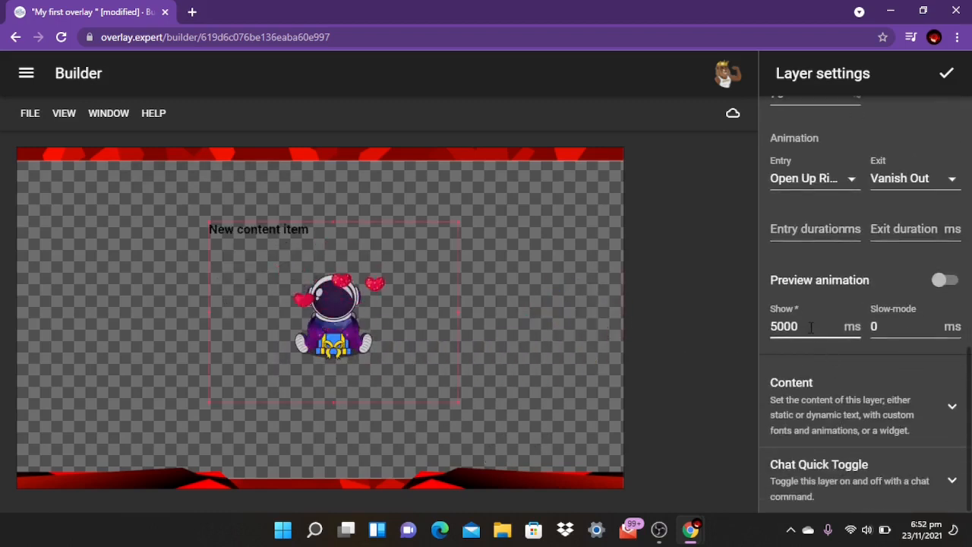
{"action": "left_click_drag", "start_coordinate": [810, 326], "coordinate": [722, 311]}
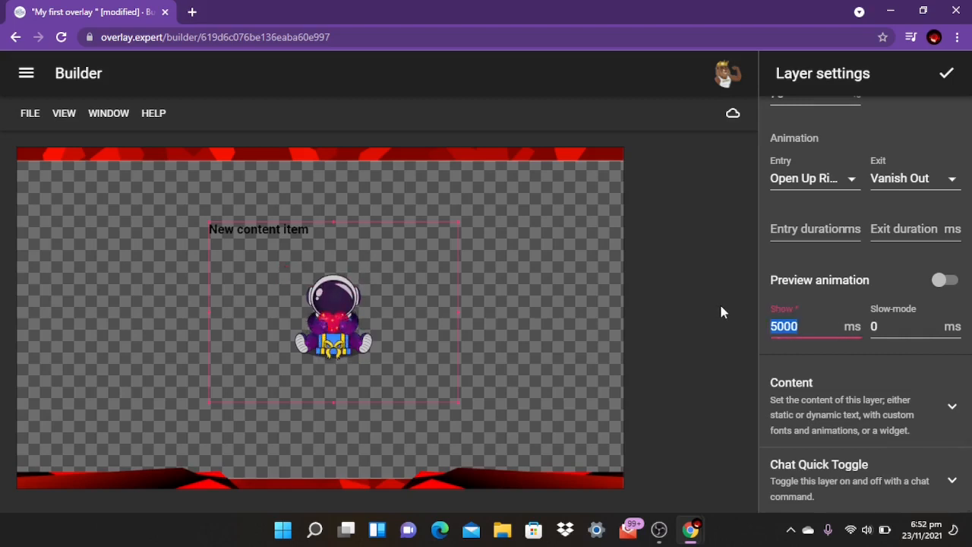
{"action": "type", "text": "10000"}
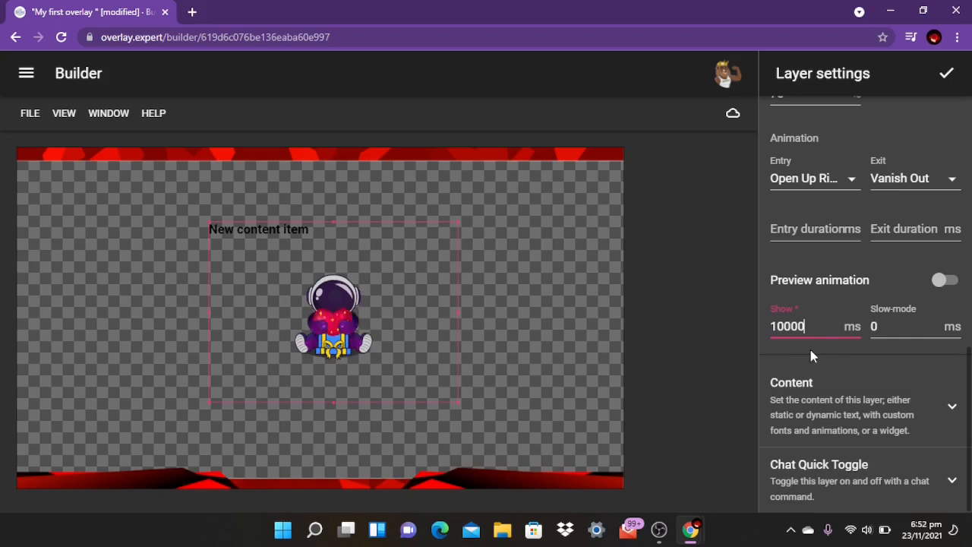
{"action": "left_click", "coordinate": [866, 360]}
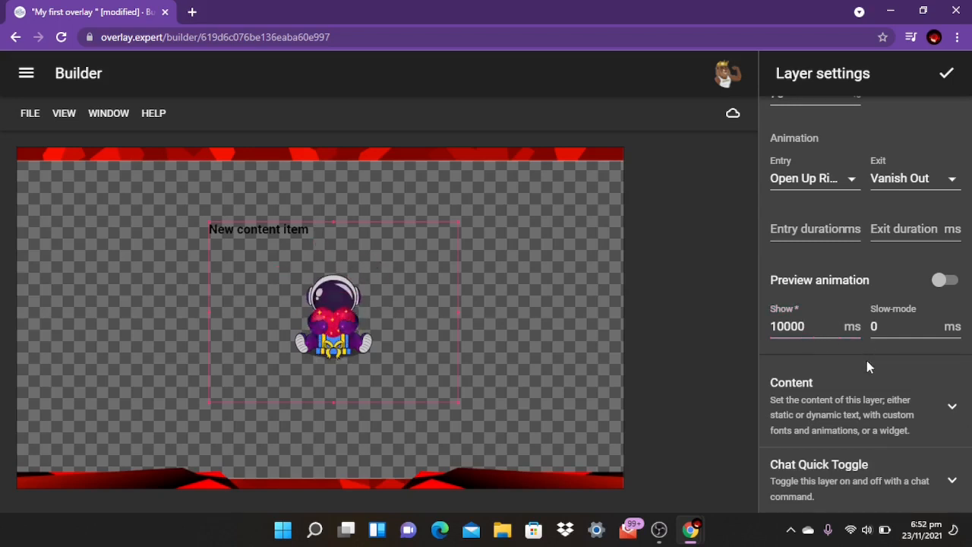
- Open the Sub alert layer's content settings and go to the text options
{"action": "left_click", "coordinate": [863, 406]}
{"action": "scroll", "coordinate": [851, 380], "scroll_direction": "down", "scroll_amount": 5}
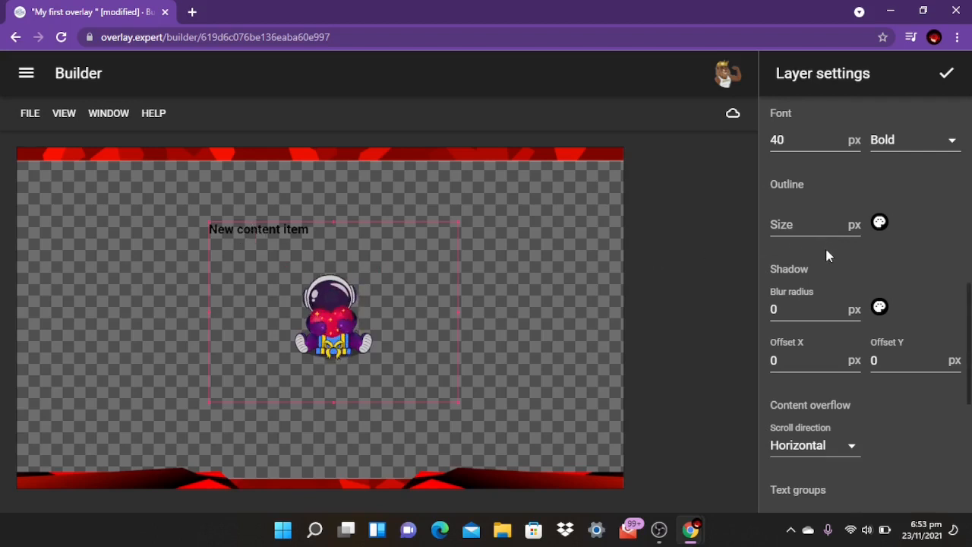
- Set the text layer's content overflow scroll direction to Vertical
{"action": "scroll", "coordinate": [835, 279], "scroll_direction": "down", "scroll_amount": 3}
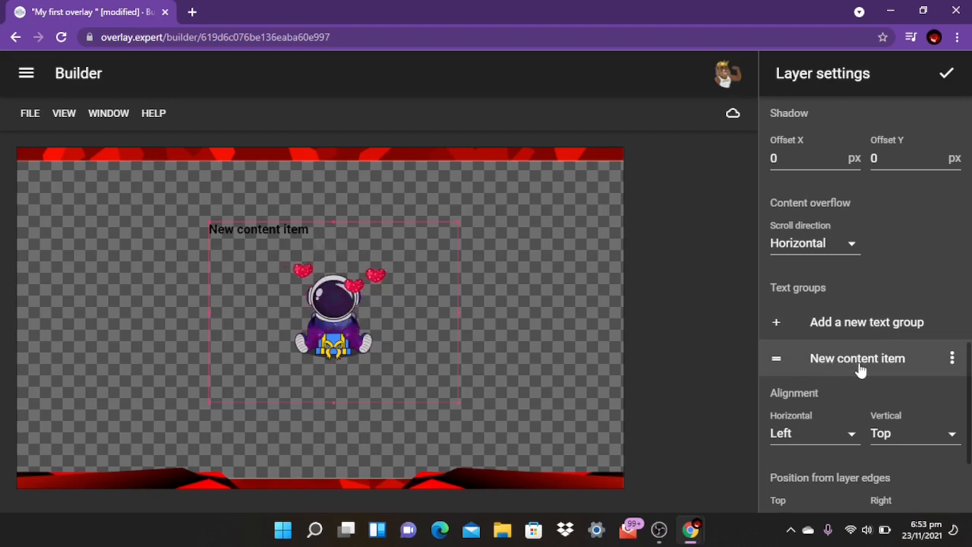
{"action": "left_click", "coordinate": [830, 249]}
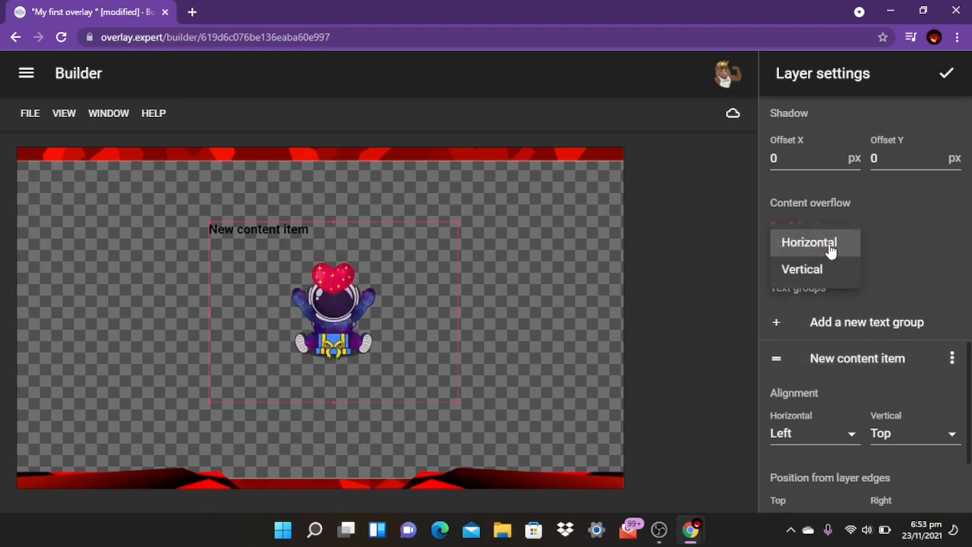
{"action": "left_click", "coordinate": [805, 273]}
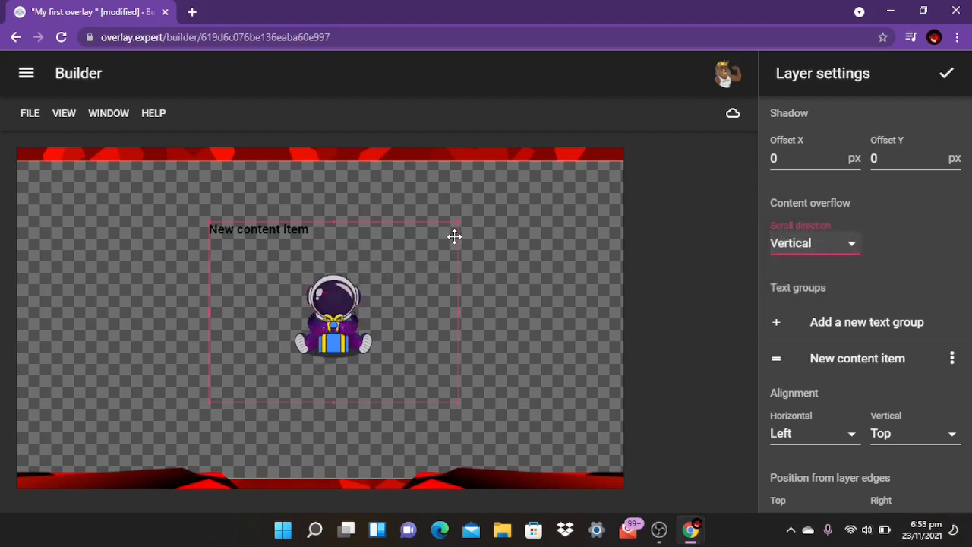
- Replace the "New content item" text with "Thank You", the Subscribe Display Name alert item, and "for the SUB!"
{"action": "left_click", "coordinate": [873, 358]}
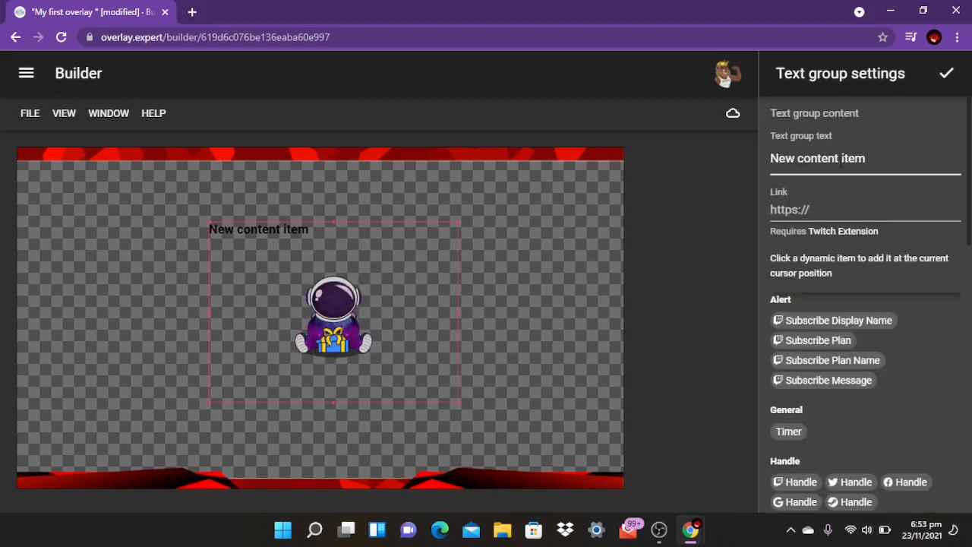
{"action": "left_click_drag", "start_coordinate": [872, 156], "coordinate": [767, 161]}
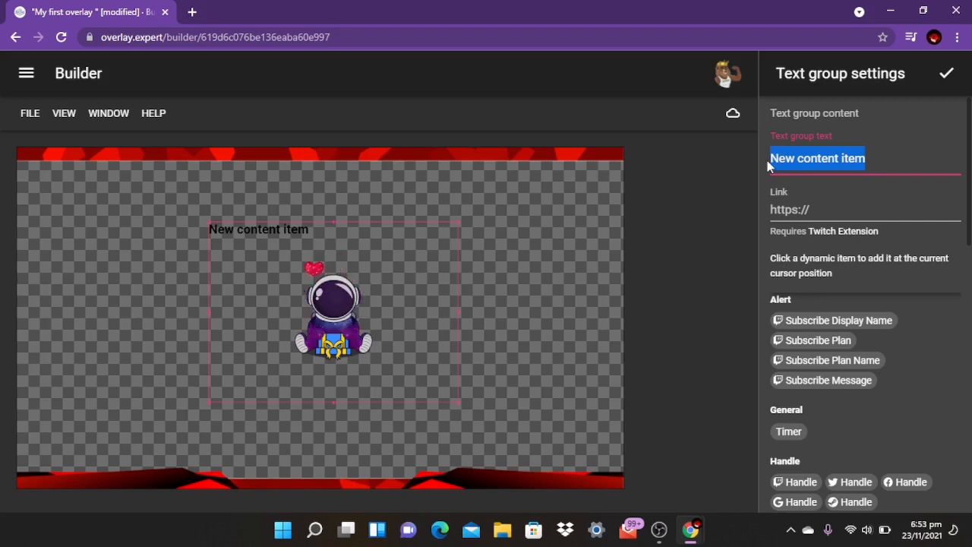
{"action": "key", "text": "BackSpace"}
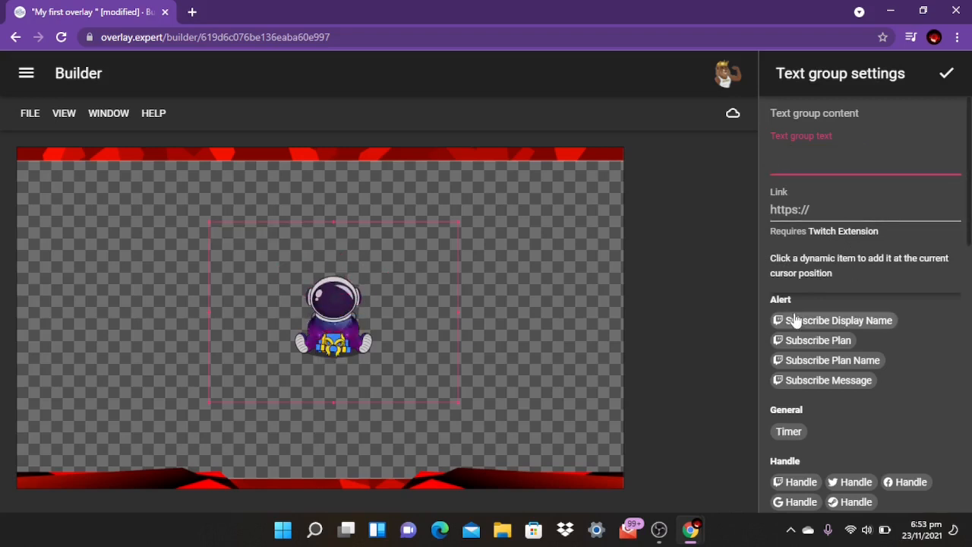
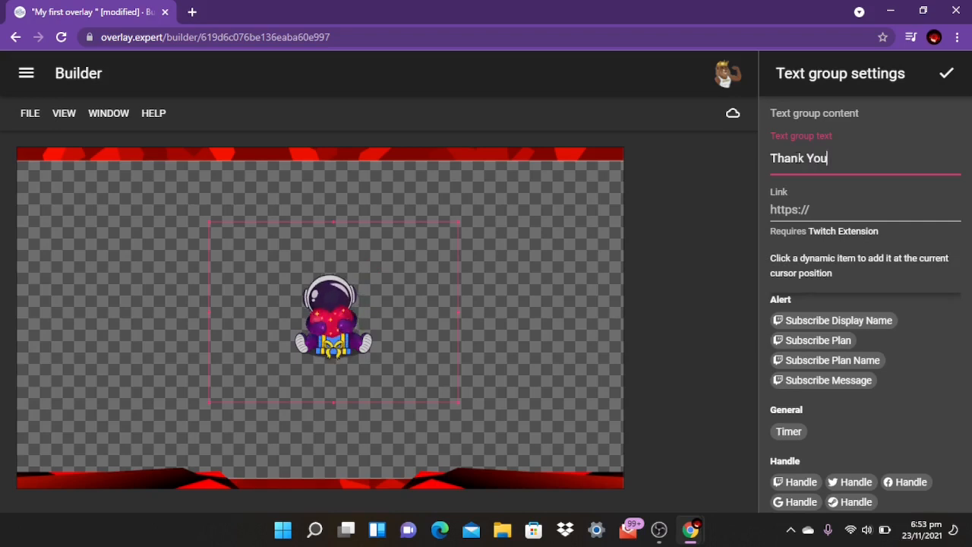
{"action": "left_click", "coordinate": [836, 329]}
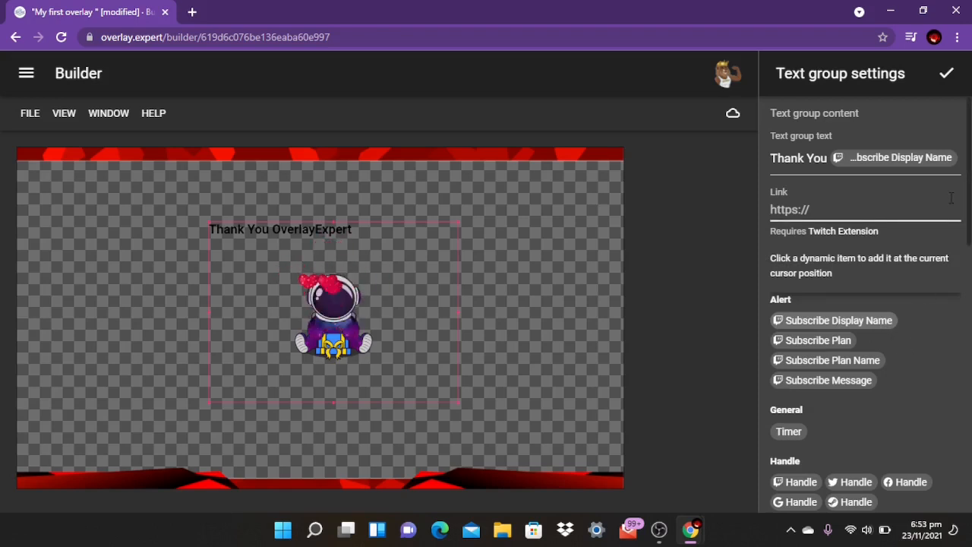
{"action": "left_click", "coordinate": [959, 157]}
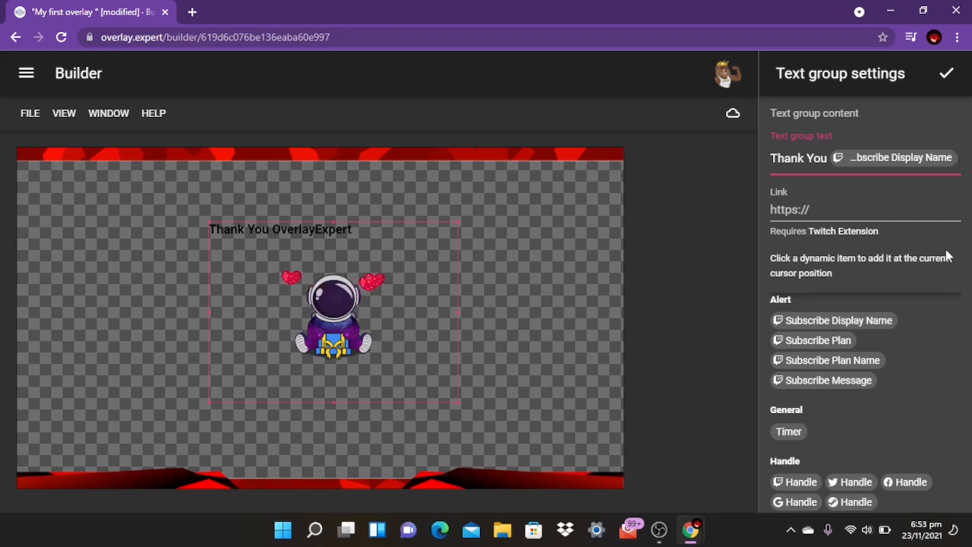
{"action": "type", "text": "for the SUB"}
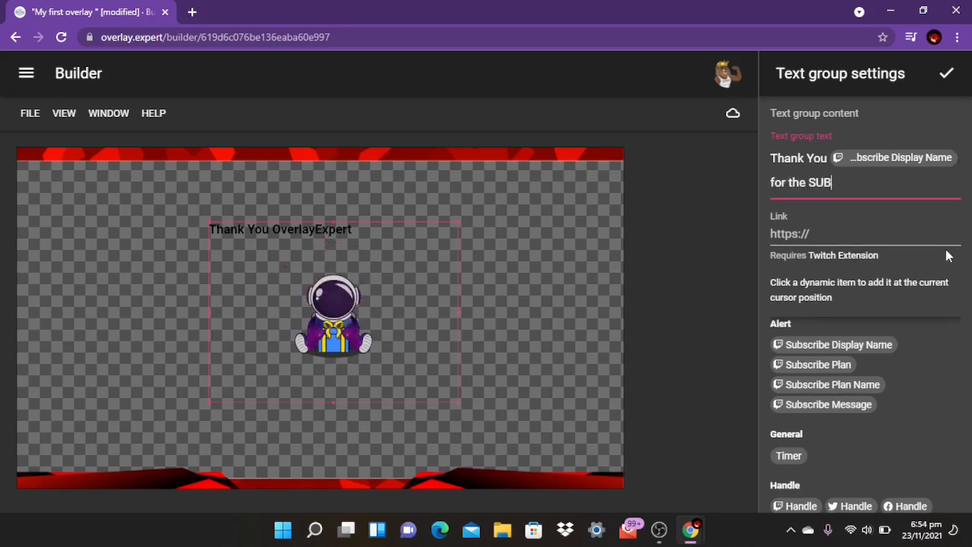
{"action": "scroll", "coordinate": [916, 339], "scroll_direction": "down", "scroll_amount": 1}
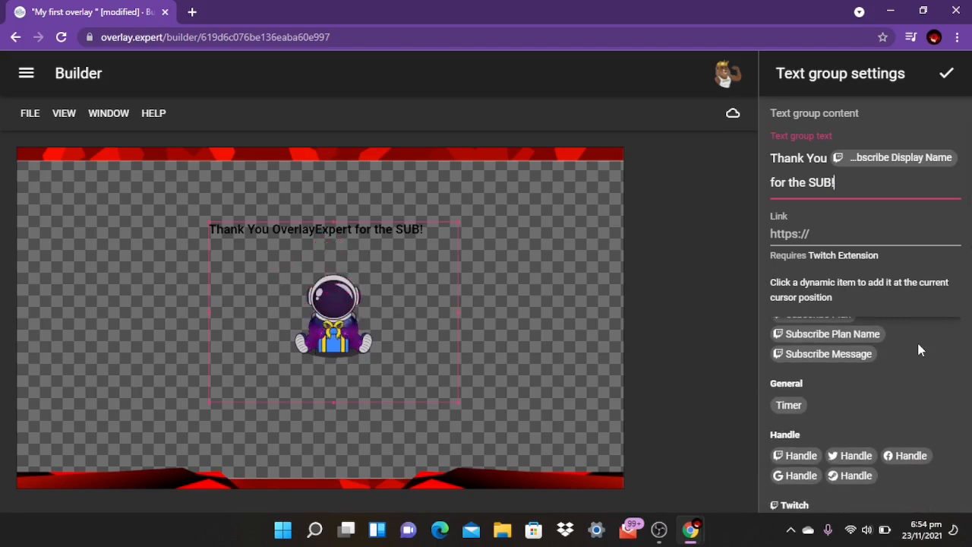
{"action": "scroll", "coordinate": [864, 363], "scroll_direction": "up", "scroll_amount": 1}
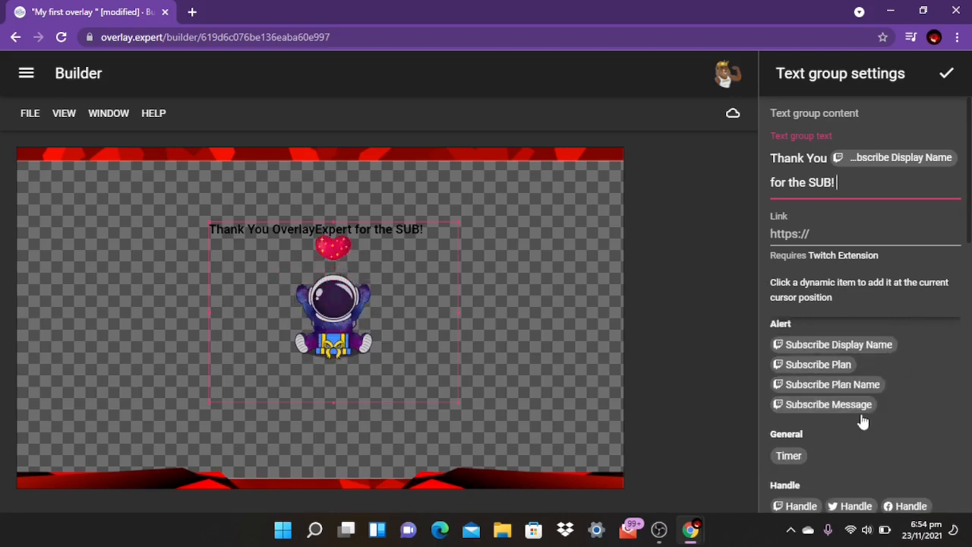
- Try adding the Subscribe Plan, Subscribe Plan Name and Subscribe Message alert items to the end of the text
{"action": "left_click", "coordinate": [828, 365]}
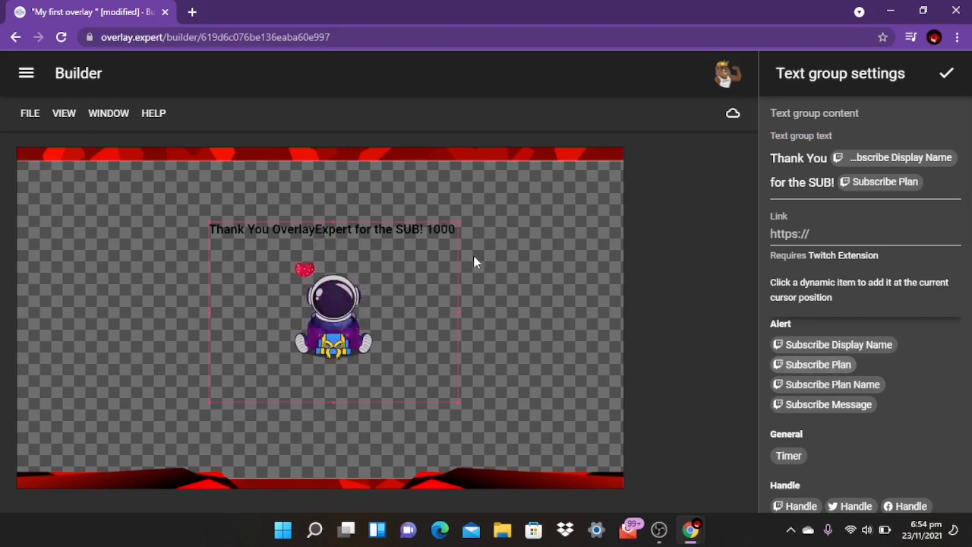
{"action": "left_click", "coordinate": [790, 384]}
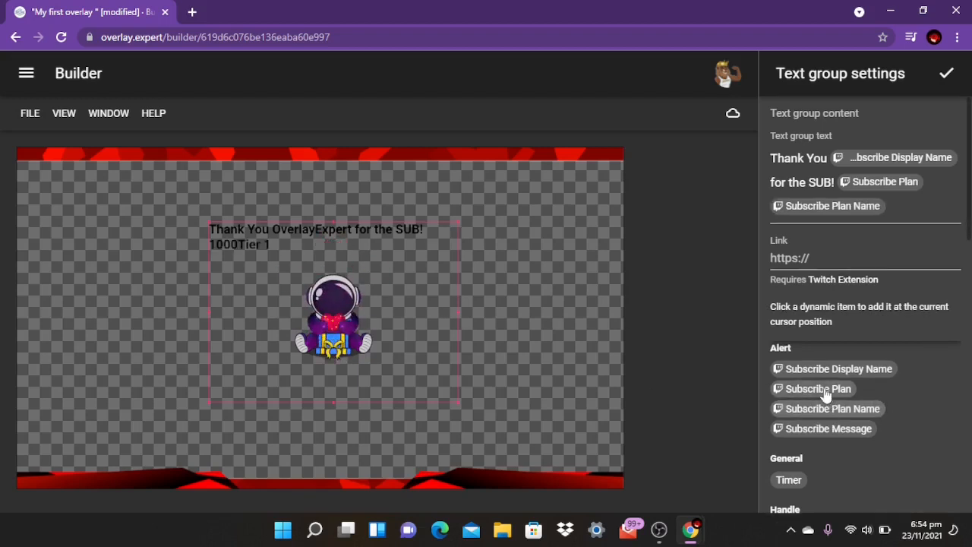
{"action": "left_click", "coordinate": [822, 430]}
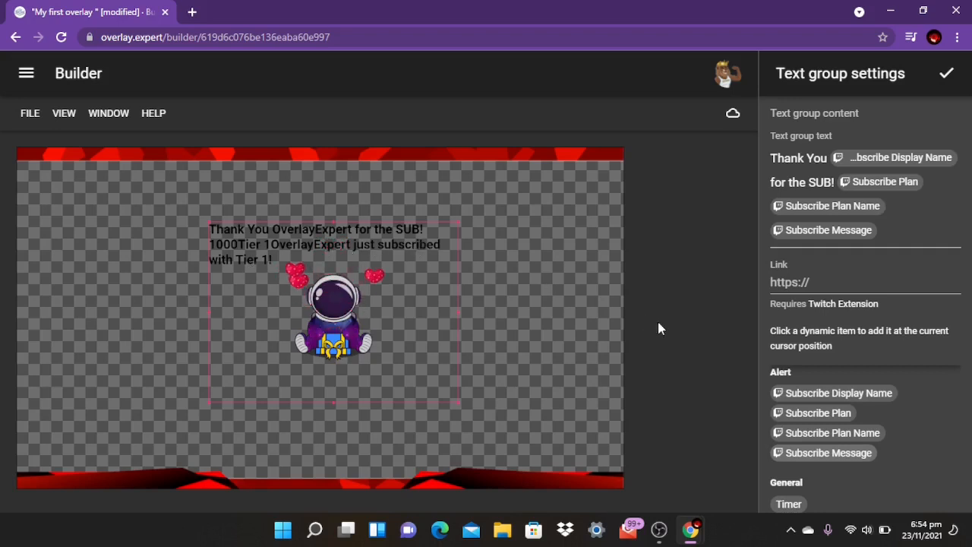
- Remove the Subscribe Message, Subscribe Plan Name and Subscribe Plan items from the end of the text
{"action": "left_click", "coordinate": [888, 222]}
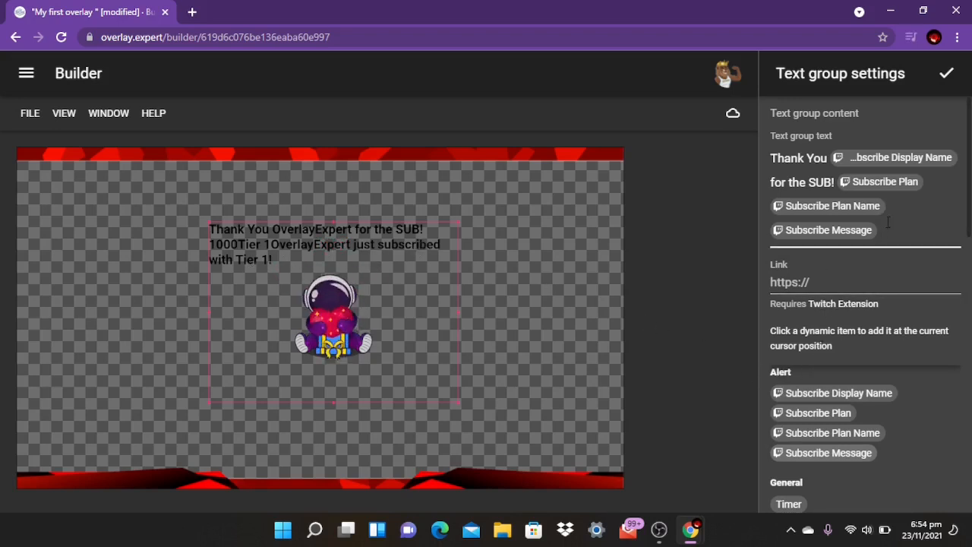
{"action": "left_click", "coordinate": [885, 231]}
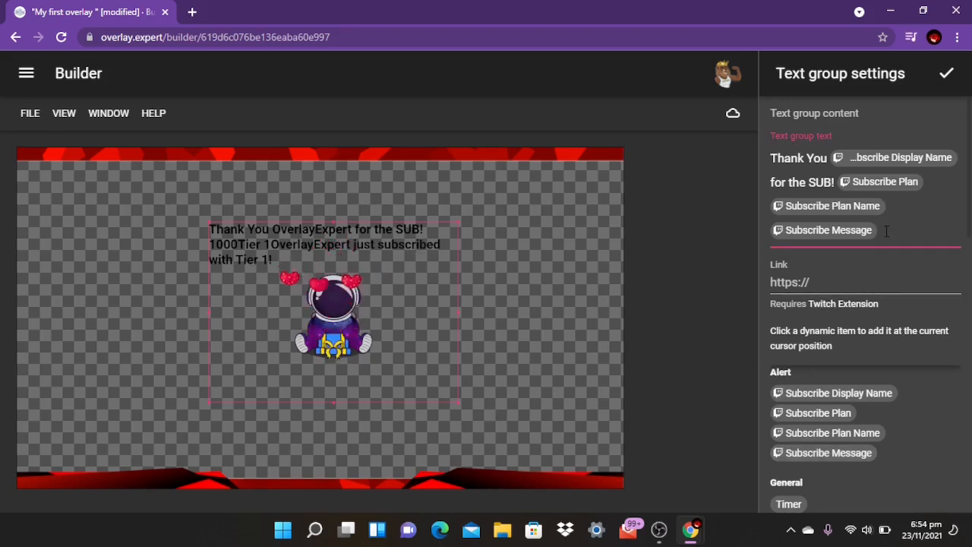
{"action": "key", "text": "BackSpace"}
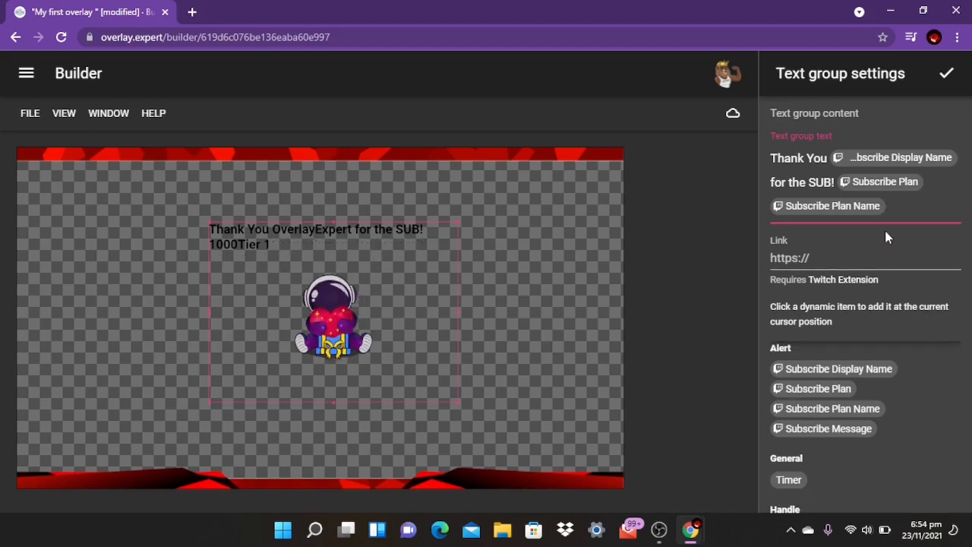
{"action": "key", "text": "BackSpace"}
{"action": "key", "text": "BackSpace"}
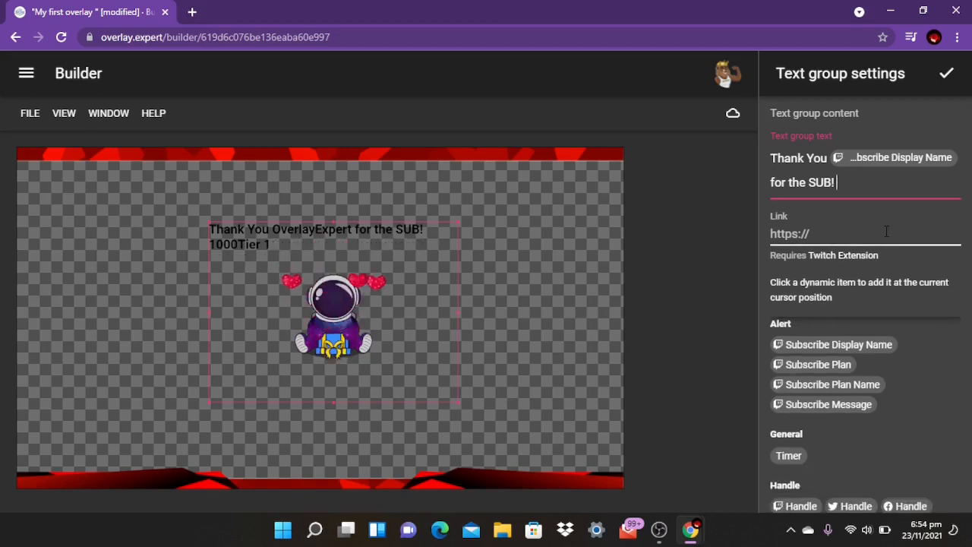
- Insert the Subscribe Plan Name alert item after "for the SUB!", retype the "B!" before it, and confirm the text group
{"action": "left_click", "coordinate": [834, 386]}
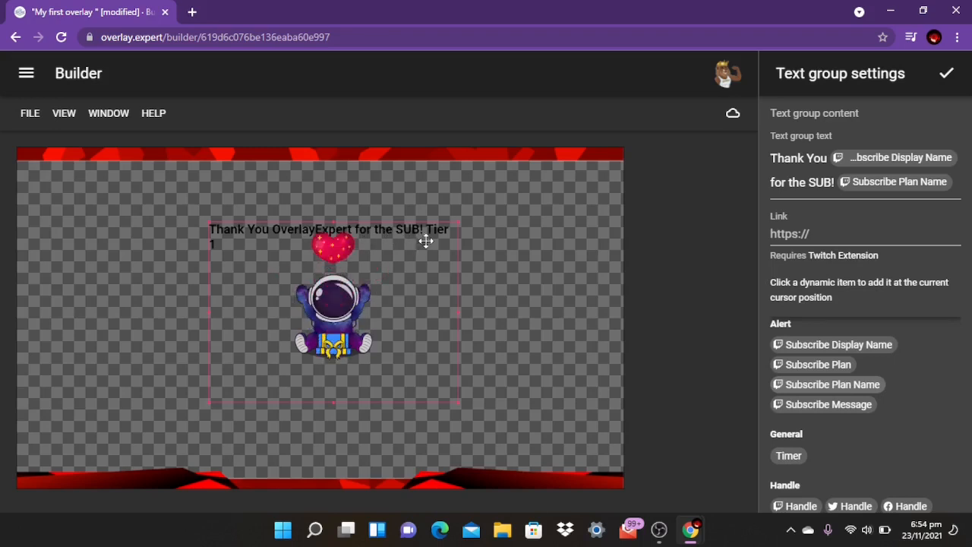
{"action": "left_click", "coordinate": [836, 182]}
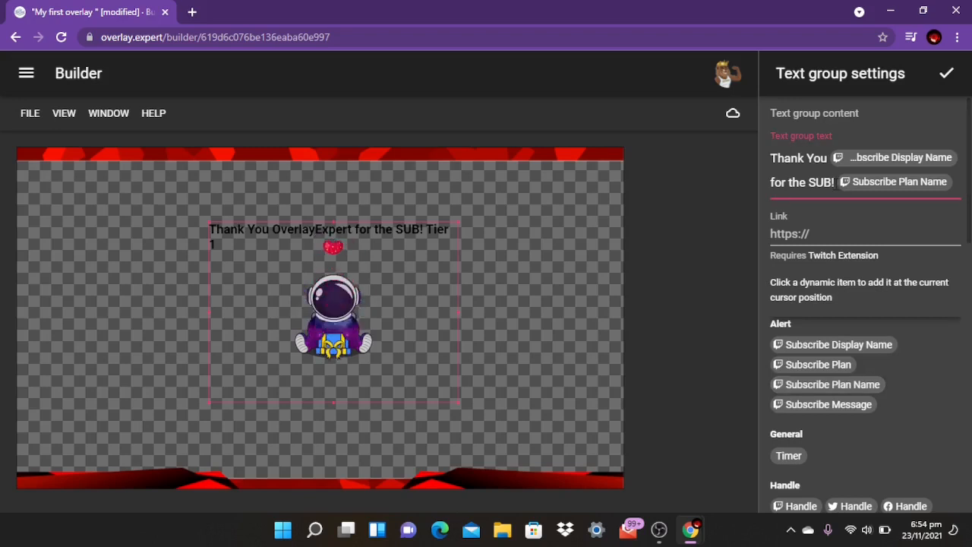
{"action": "key", "text": "BackSpace"}
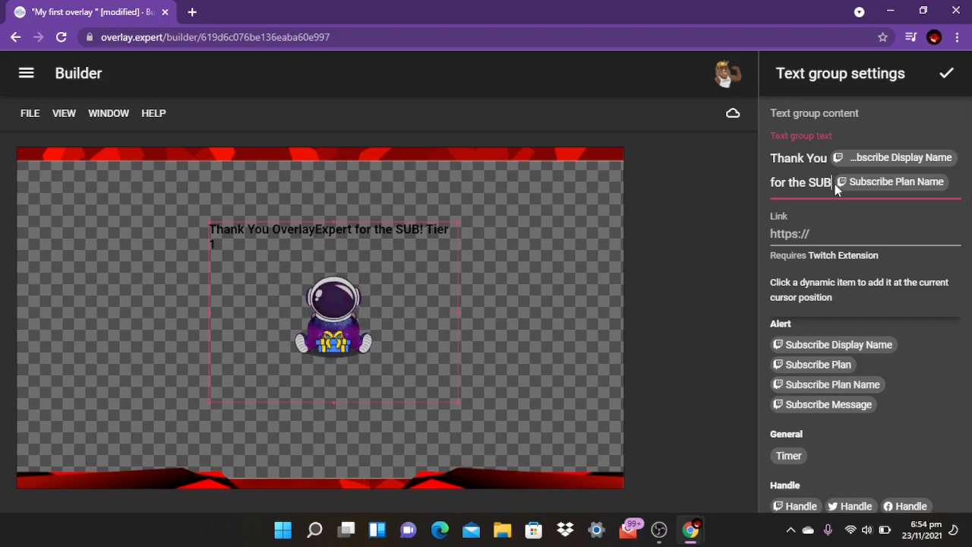
{"action": "key", "text": "BackSpace"}
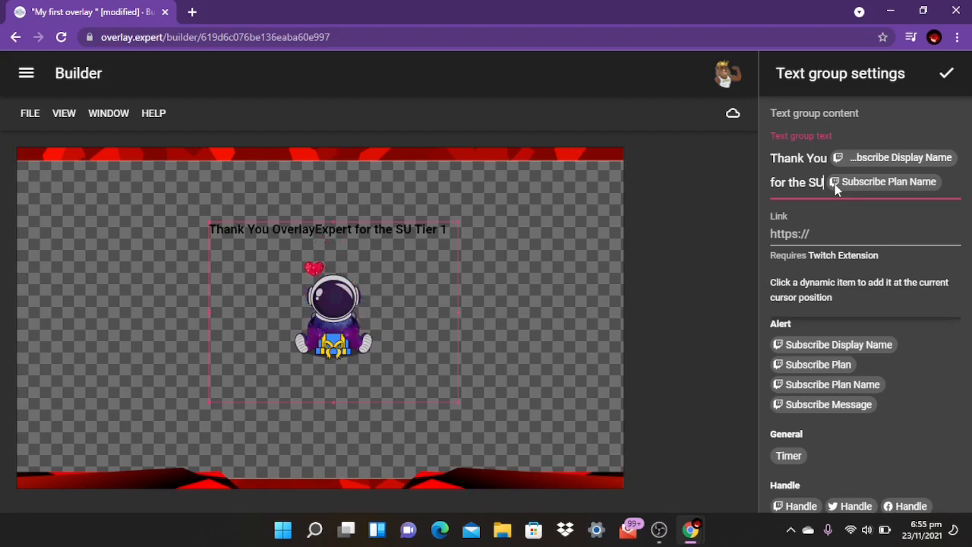
{"action": "type", "text": "B"}
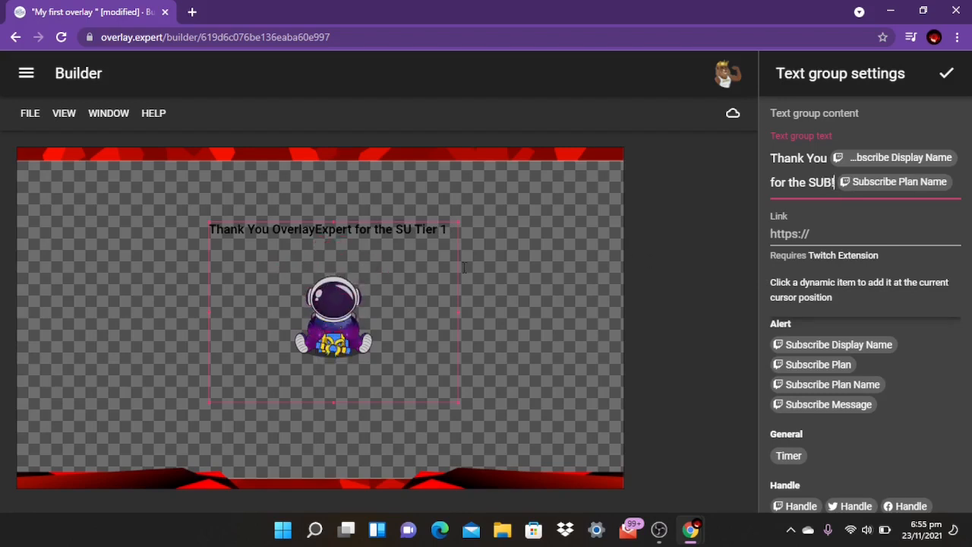
{"action": "type", "text": "!"}
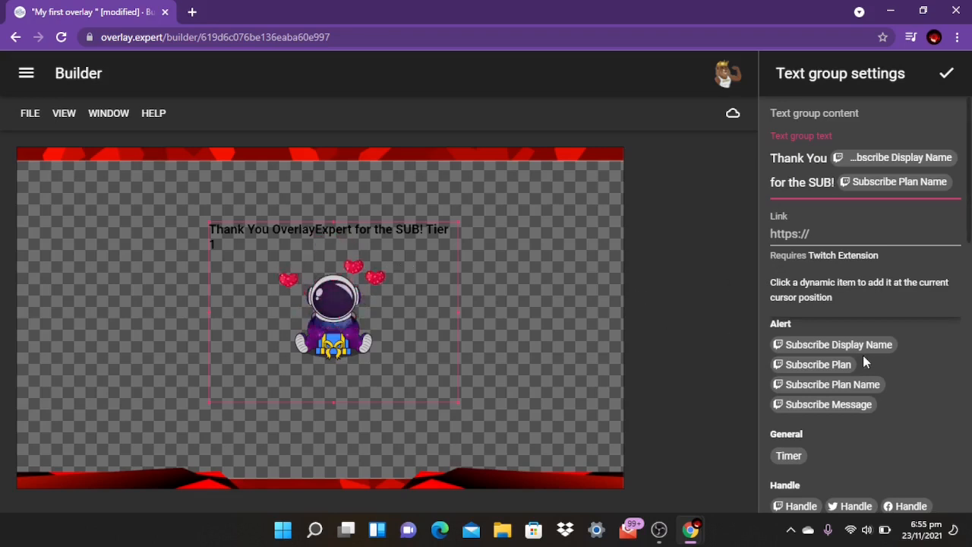
{"action": "scroll", "coordinate": [863, 357], "scroll_direction": "down", "scroll_amount": 2}
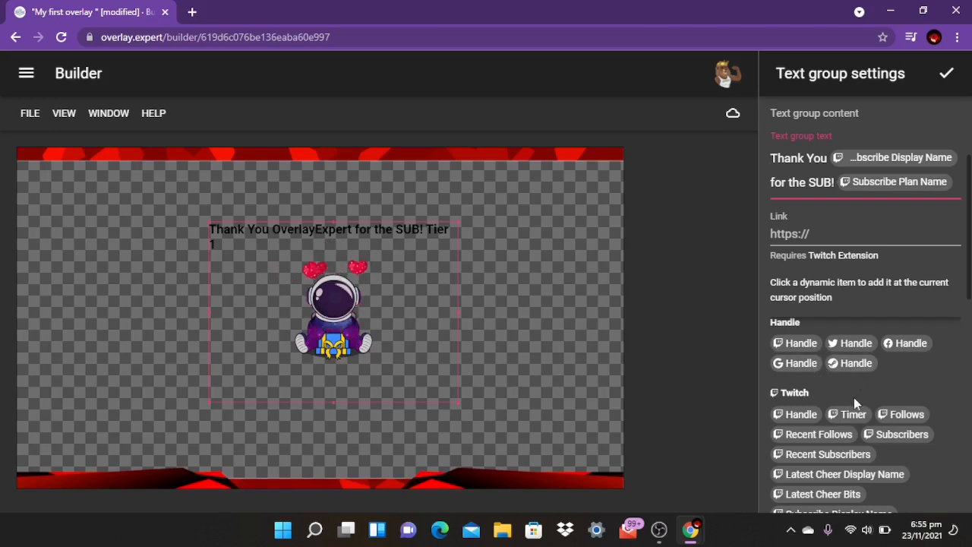
{"action": "scroll", "coordinate": [854, 402], "scroll_direction": "down", "scroll_amount": 3}
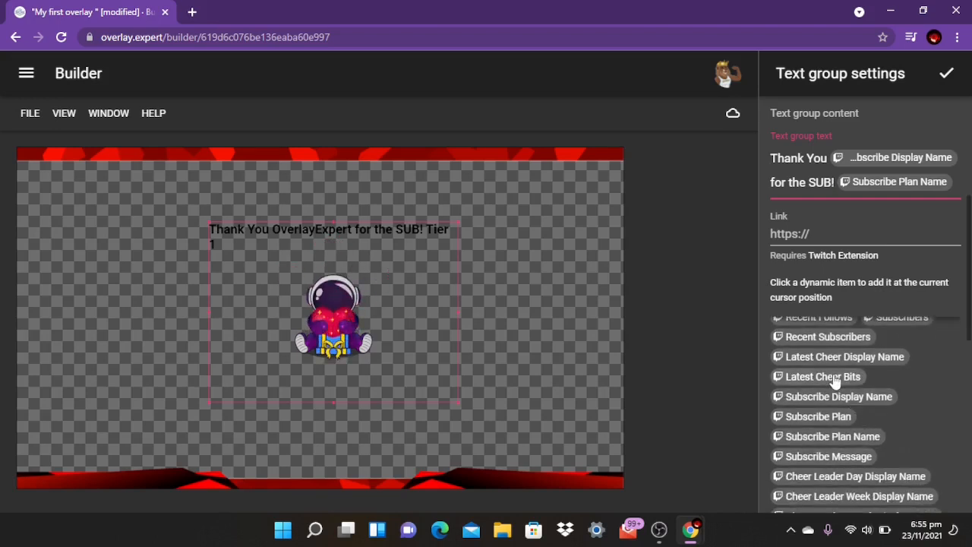
{"action": "scroll", "coordinate": [835, 379], "scroll_direction": "up", "scroll_amount": 5}
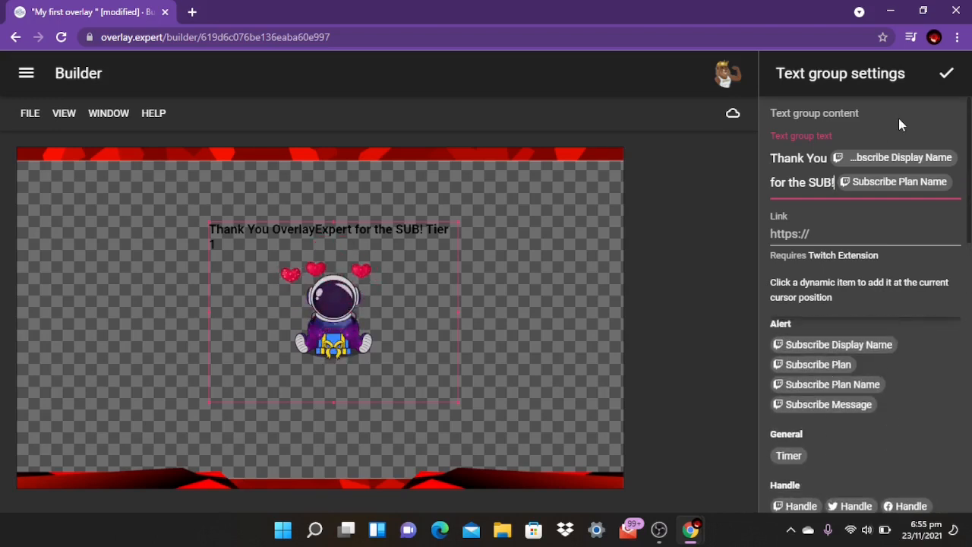
{"action": "left_click", "coordinate": [946, 74]}
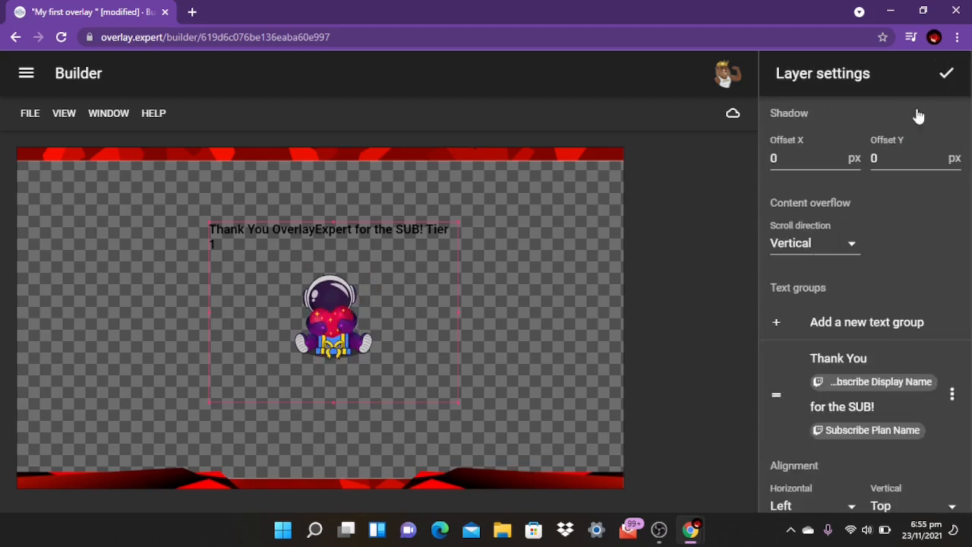
- Align the thank-you text to Center horizontally and Bottom vertically within its layer
{"action": "scroll", "coordinate": [868, 338], "scroll_direction": "down", "scroll_amount": 3}
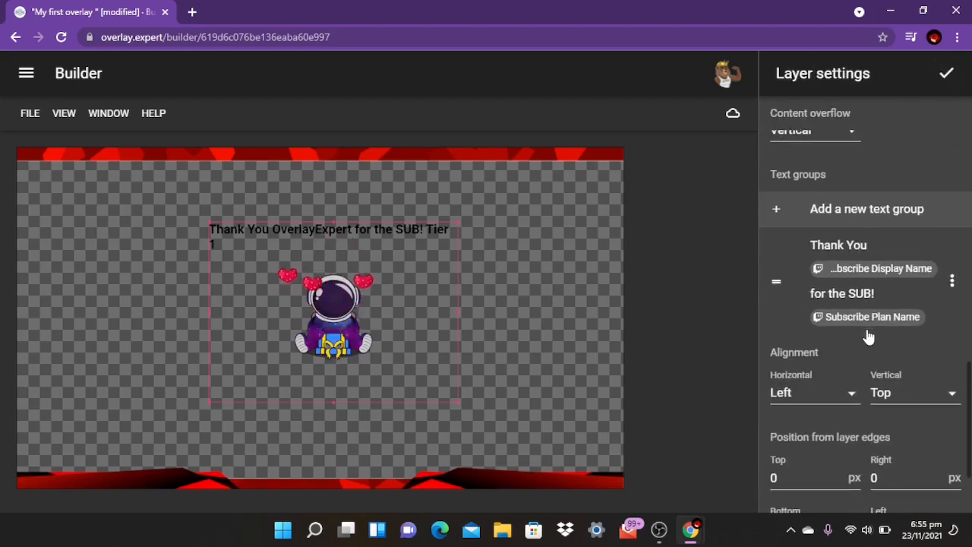
{"action": "left_click", "coordinate": [851, 351]}
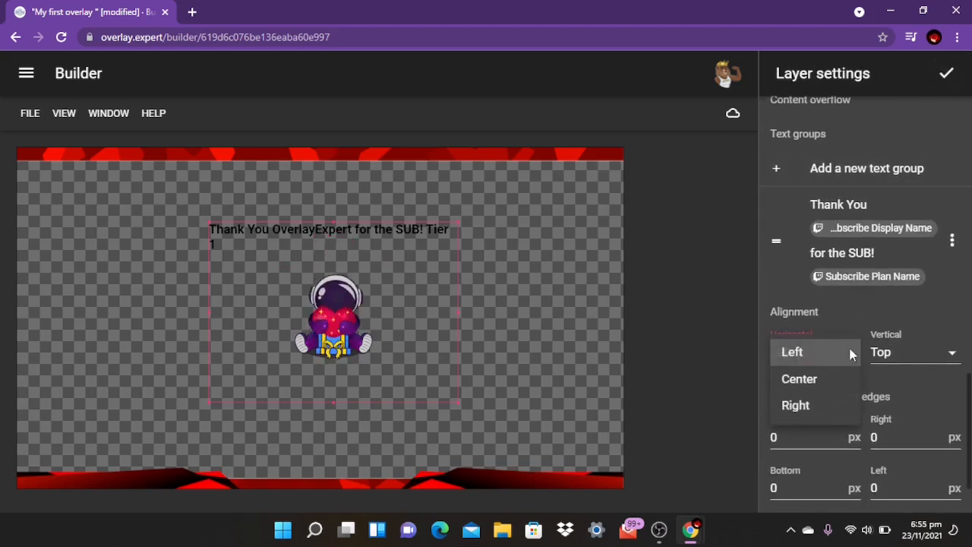
{"action": "left_click", "coordinate": [795, 390]}
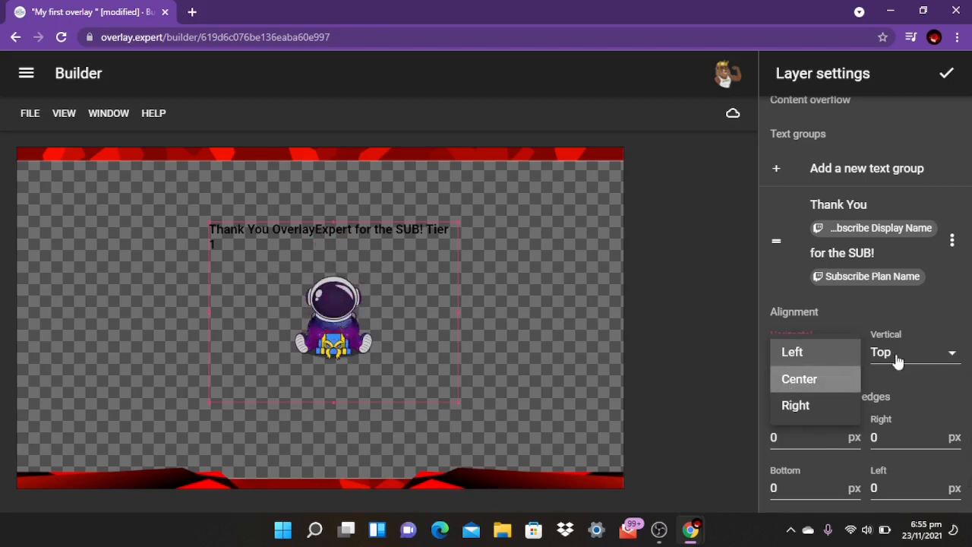
{"action": "left_click", "coordinate": [948, 360]}
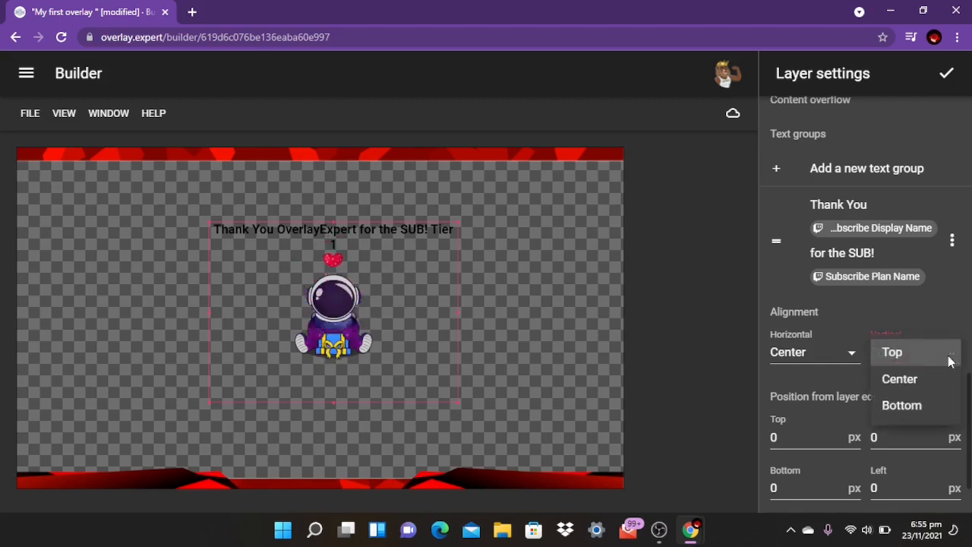
{"action": "left_click", "coordinate": [914, 385]}
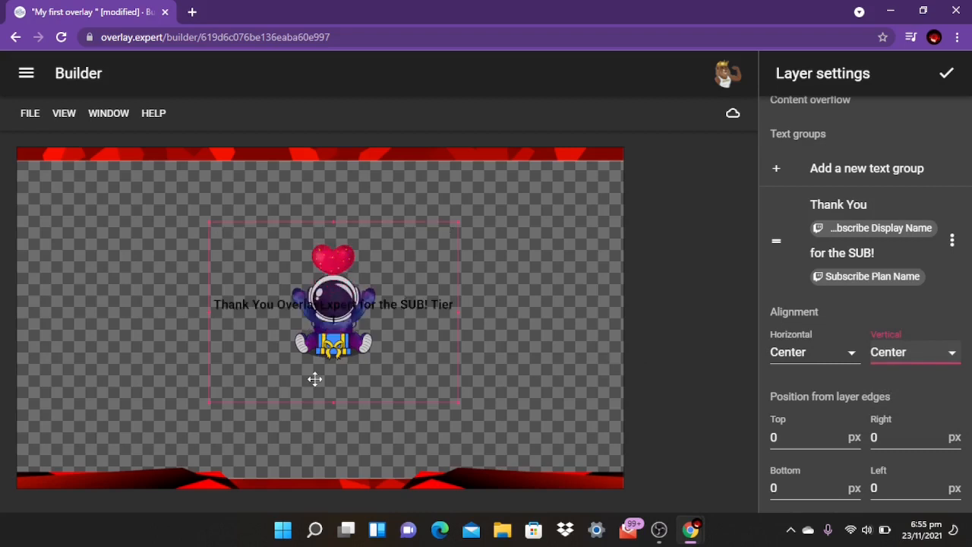
{"action": "left_click", "coordinate": [949, 353]}
{"action": "left_click", "coordinate": [903, 380]}
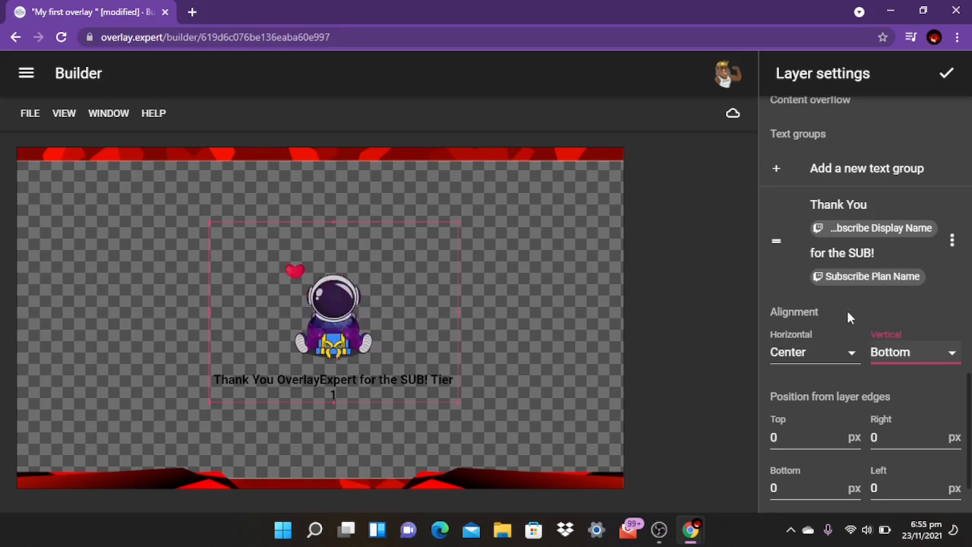
- Set the thank-you text's font colour to near-white #F7EEEE
{"action": "scroll", "coordinate": [848, 318], "scroll_direction": "up", "scroll_amount": 5}
{"action": "scroll", "coordinate": [848, 318], "scroll_direction": "up", "scroll_amount": 4}
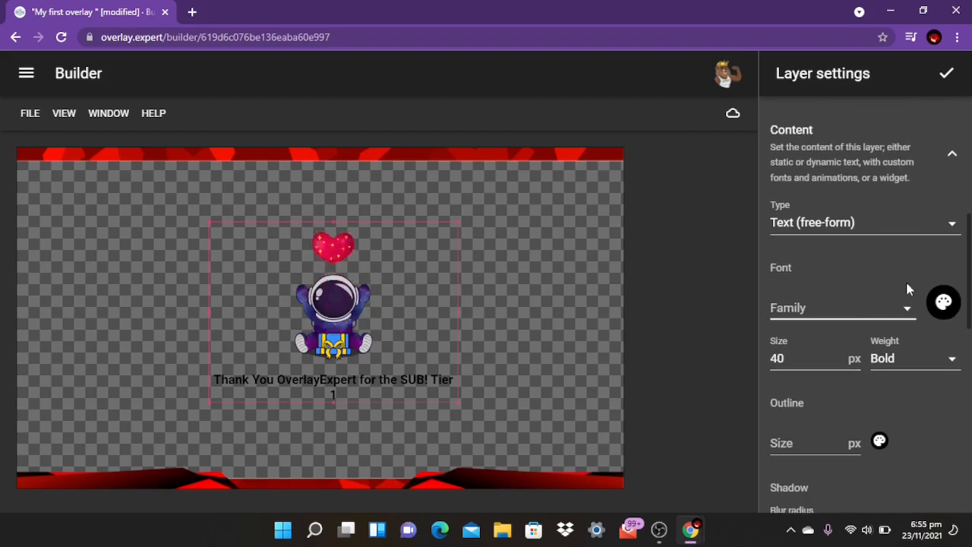
{"action": "left_click", "coordinate": [942, 301]}
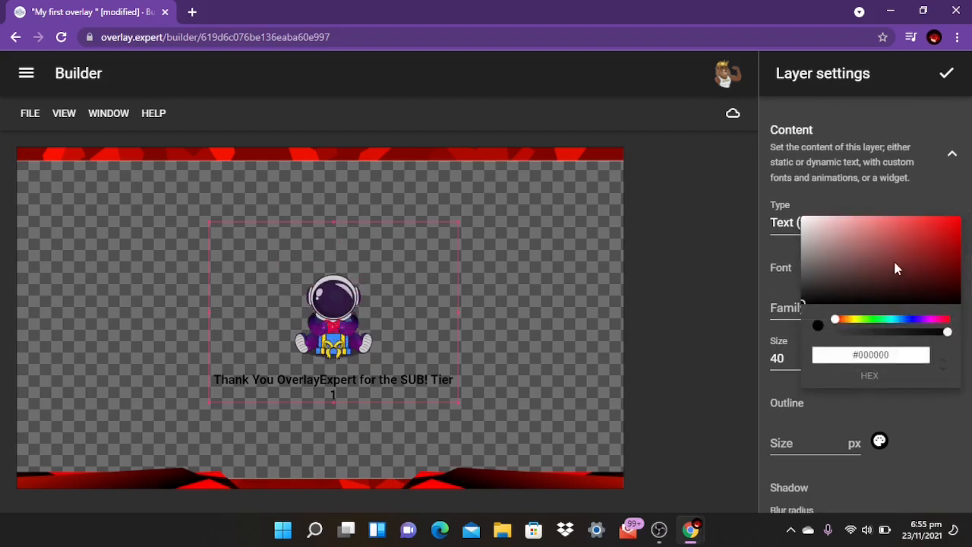
{"action": "left_click", "coordinate": [806, 219]}
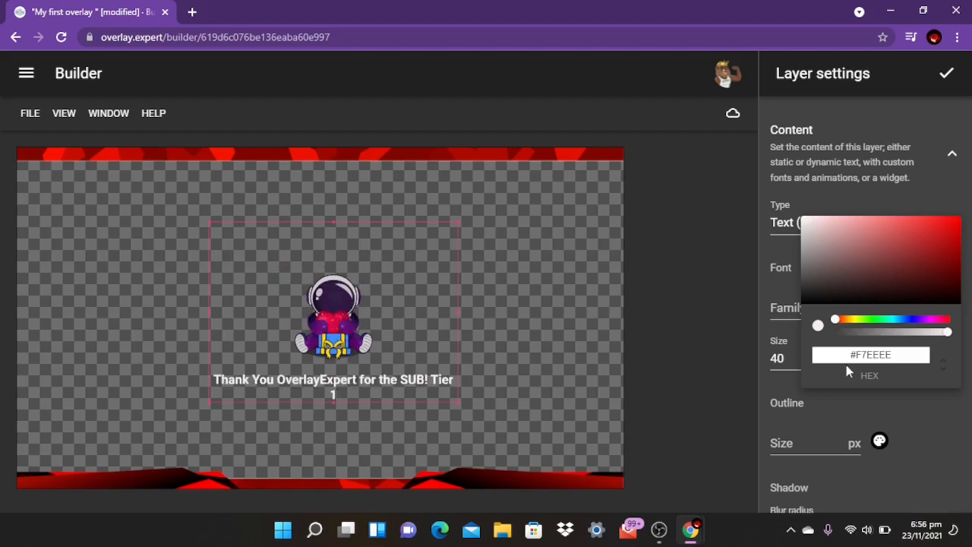
{"action": "left_click", "coordinate": [912, 411]}
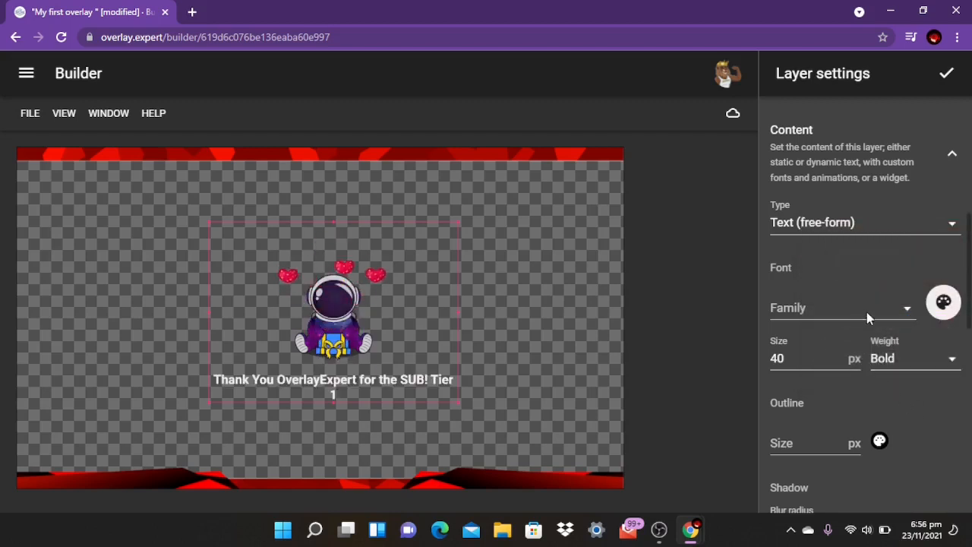
- Set the thank-you text's font family to Gabriela
{"action": "left_click", "coordinate": [905, 311]}
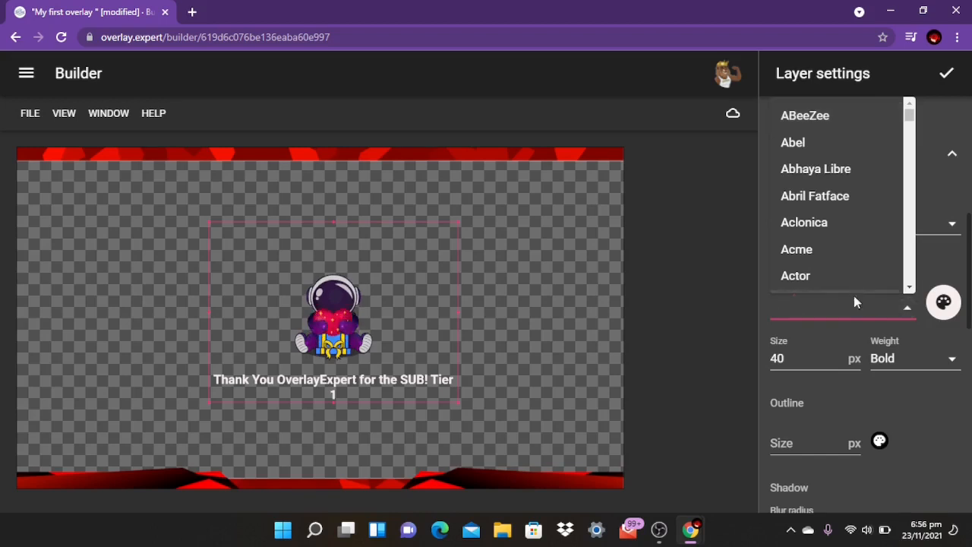
{"action": "type", "text": "gab"}
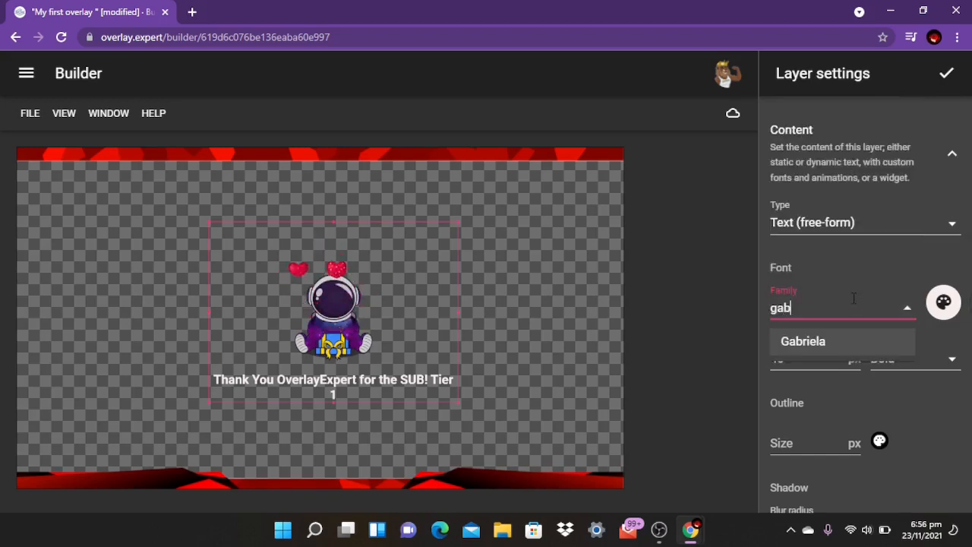
{"action": "type", "text": "riel"}
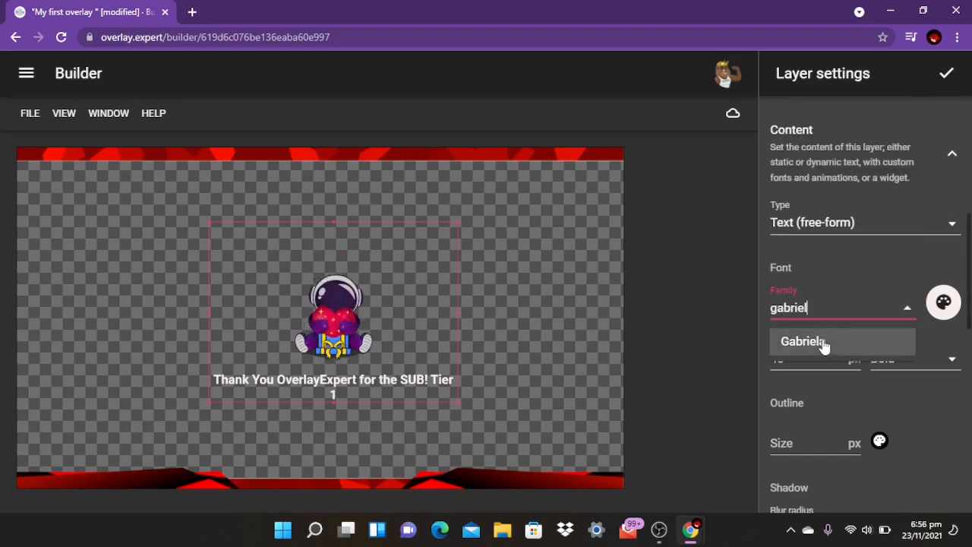
{"action": "left_click", "coordinate": [824, 342]}
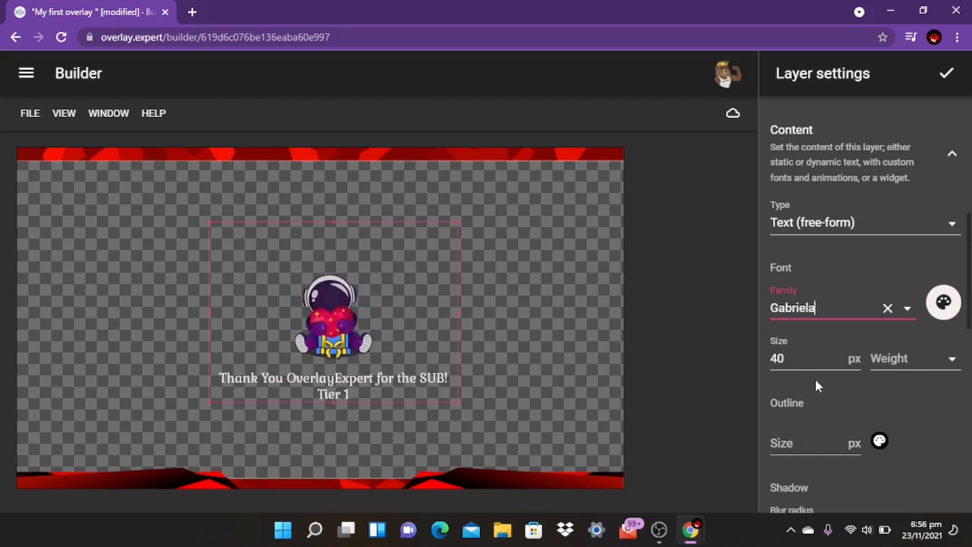
- Set the thank-you text's font size to 50 px
{"action": "left_click", "coordinate": [840, 359]}
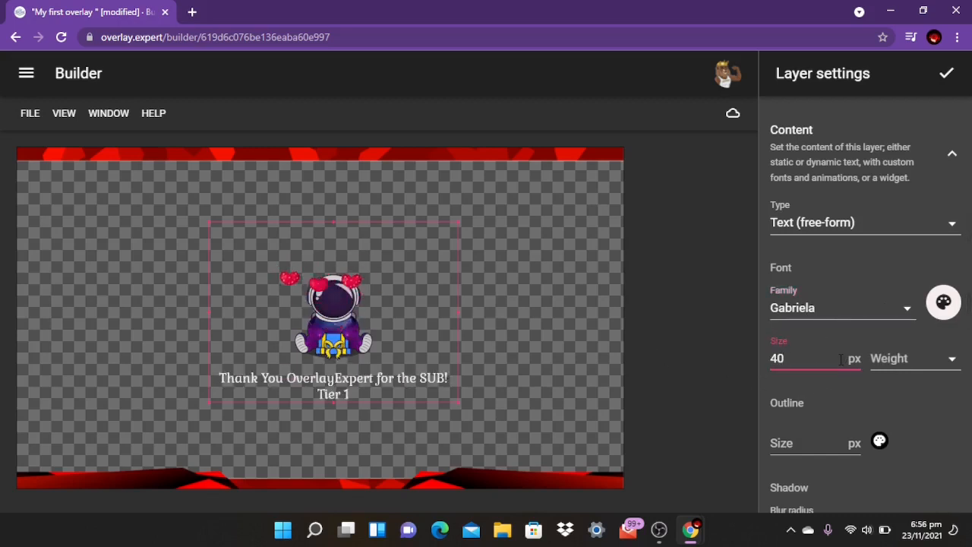
{"action": "key", "text": "BackSpace"}
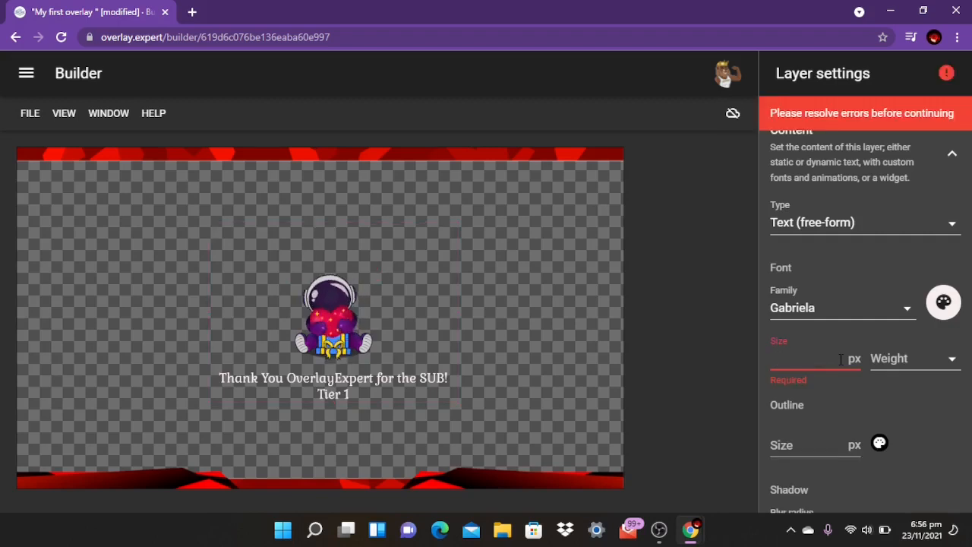
{"action": "type", "text": "50"}
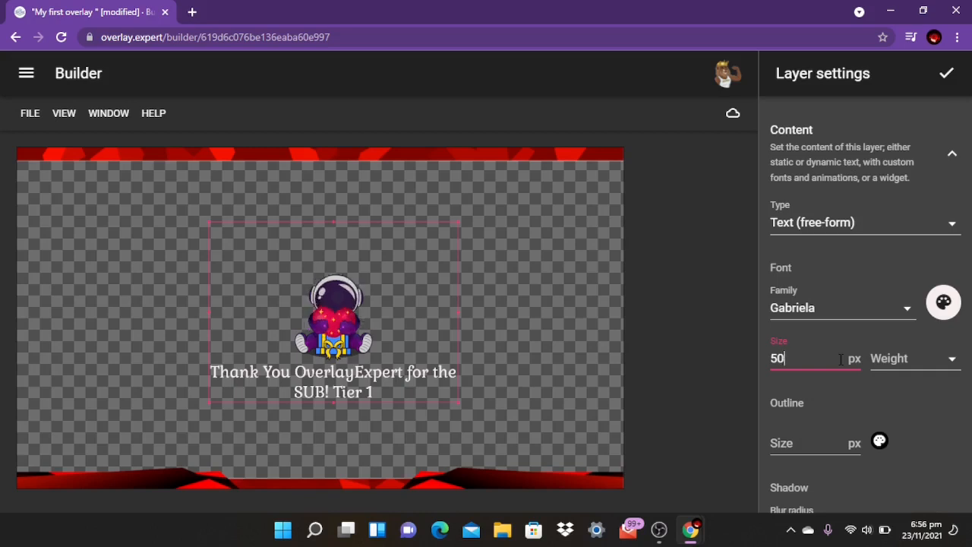
{"action": "left_click", "coordinate": [900, 396]}
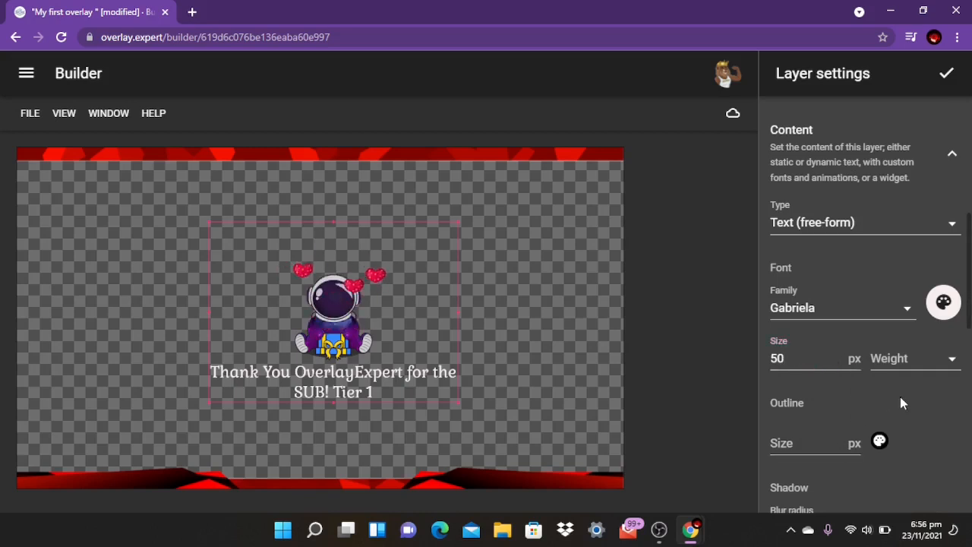
- Review the thank-you text layer's content settings, confirm the layer and save the overlay
{"action": "scroll", "coordinate": [900, 397], "scroll_direction": "down", "scroll_amount": 2}
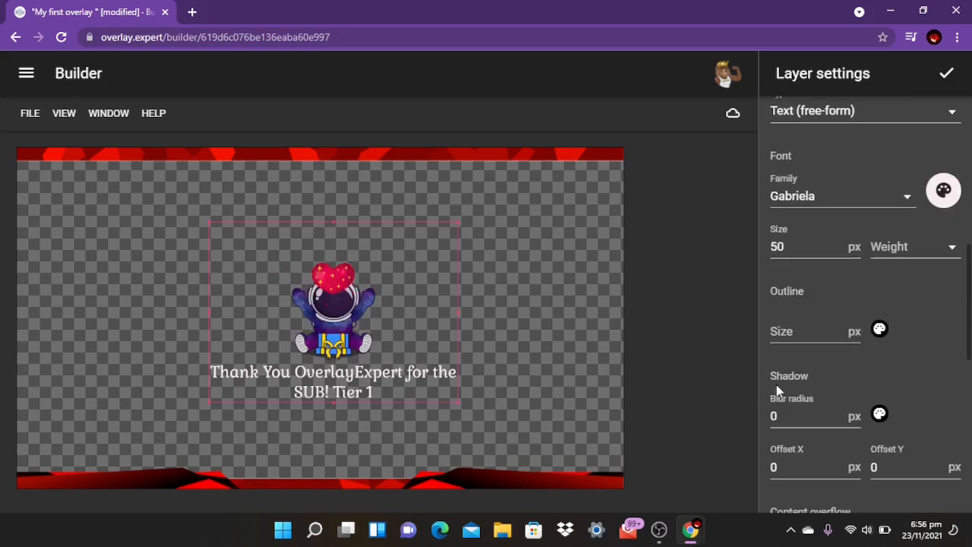
{"action": "scroll", "coordinate": [934, 368], "scroll_direction": "down", "scroll_amount": 5}
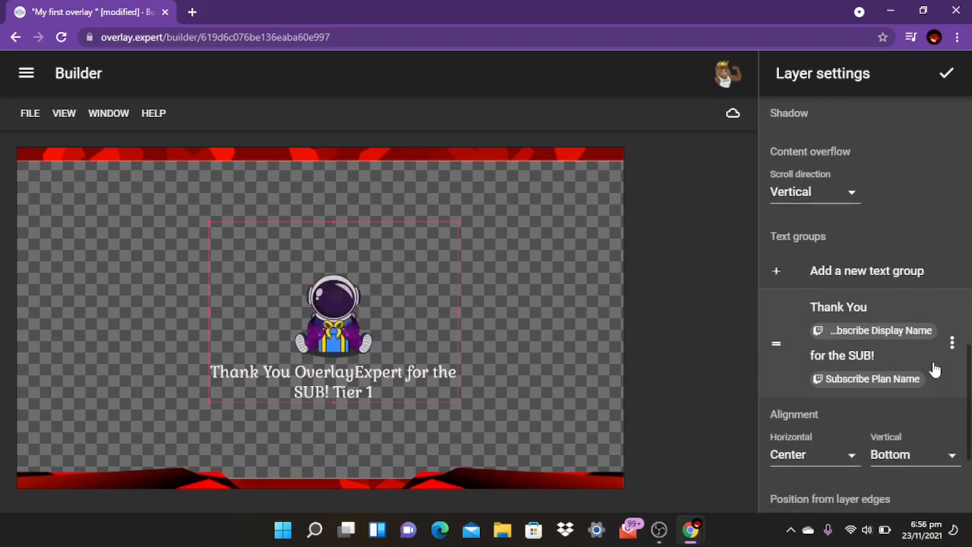
{"action": "scroll", "coordinate": [934, 369], "scroll_direction": "up", "scroll_amount": 2}
{"action": "scroll", "coordinate": [935, 369], "scroll_direction": "up", "scroll_amount": 5}
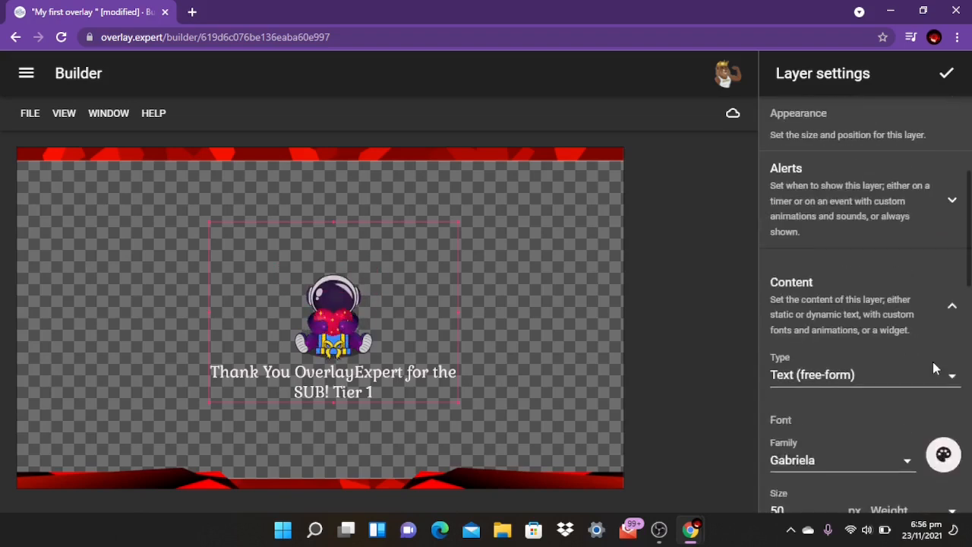
{"action": "left_click", "coordinate": [943, 76]}
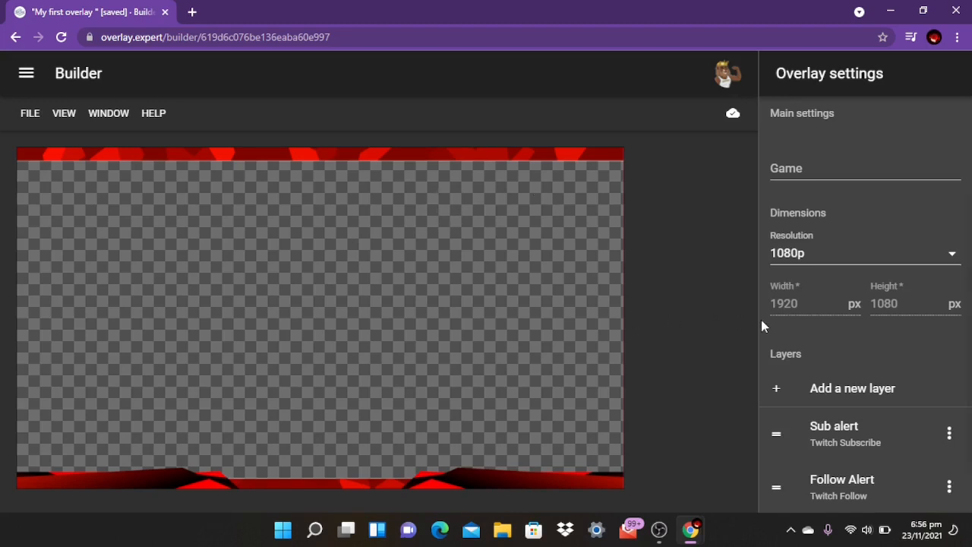
- Add a new layer to the overlay and keep its alert setting at Always shown
{"action": "scroll", "coordinate": [825, 466], "scroll_direction": "down", "scroll_amount": 1}
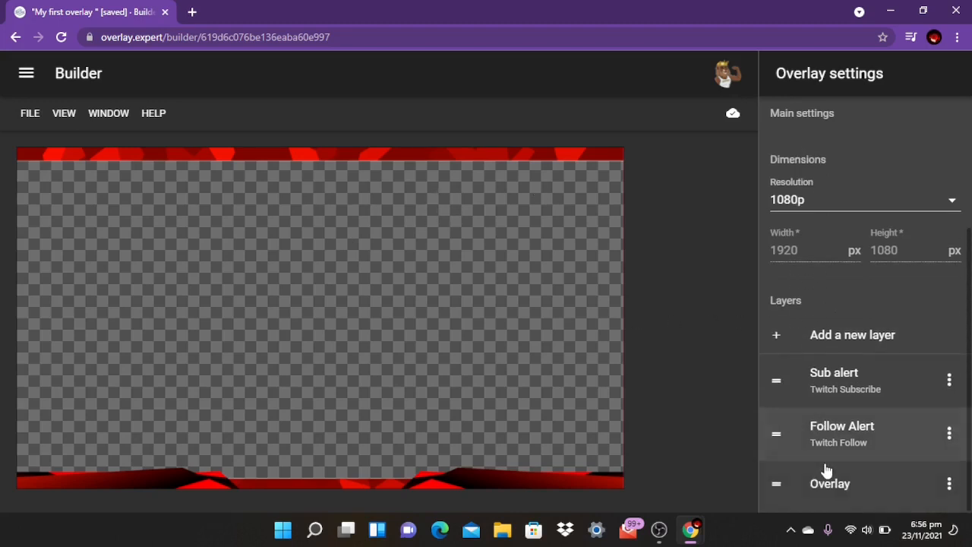
{"action": "left_click", "coordinate": [831, 341]}
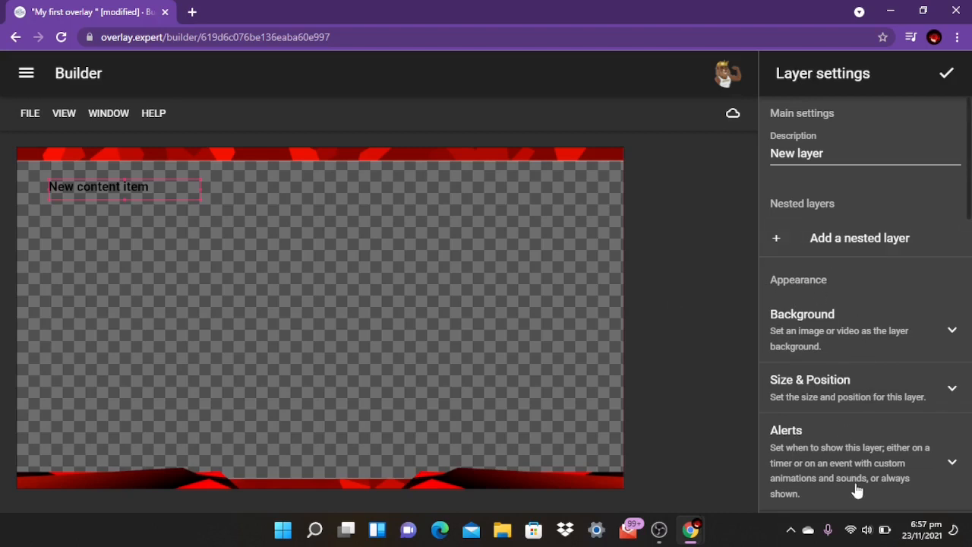
{"action": "scroll", "coordinate": [827, 323], "scroll_direction": "down", "scroll_amount": 2}
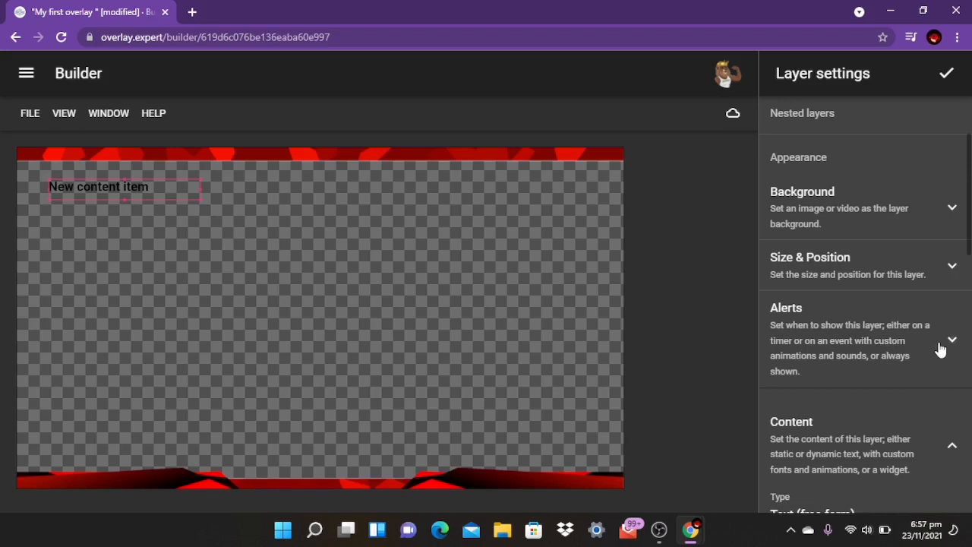
{"action": "left_click", "coordinate": [949, 341]}
{"action": "scroll", "coordinate": [852, 341], "scroll_direction": "down", "scroll_amount": 1}
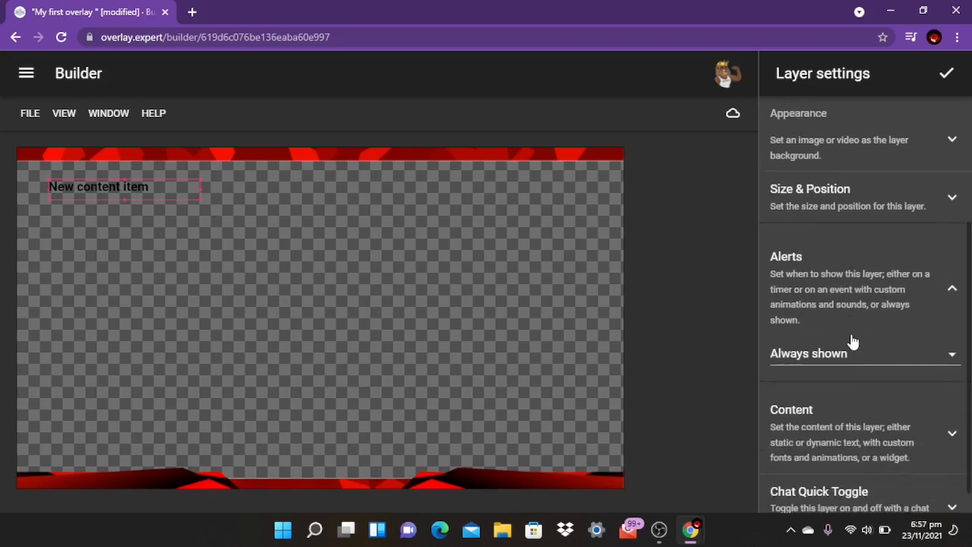
{"action": "left_click", "coordinate": [863, 355]}
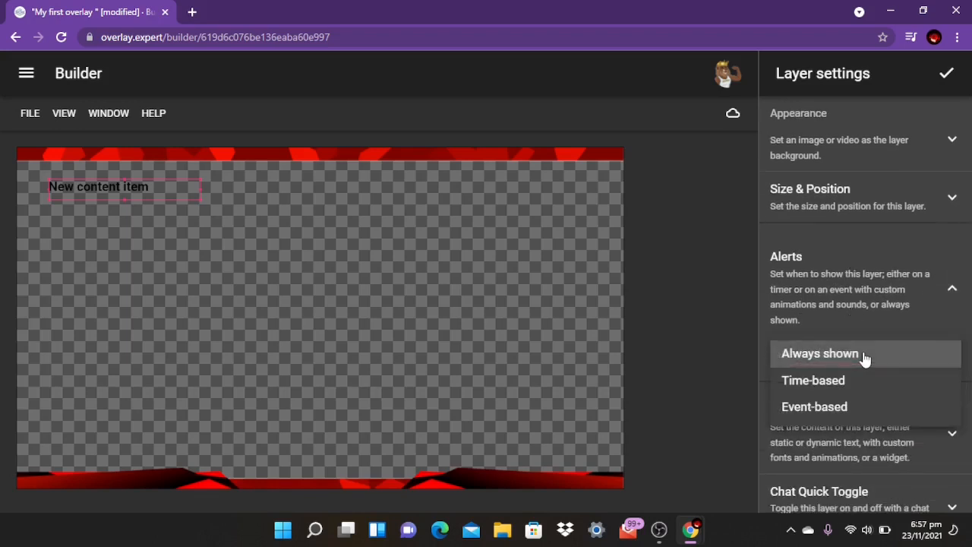
{"action": "left_click", "coordinate": [864, 355]}
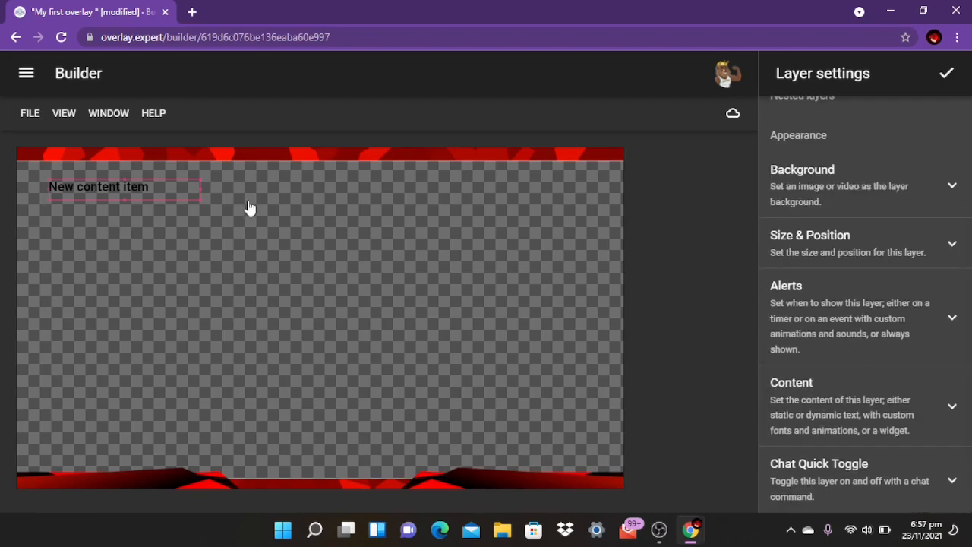
- Open the new layer's default text group and clear its "New content item" text
{"action": "left_click", "coordinate": [833, 413]}
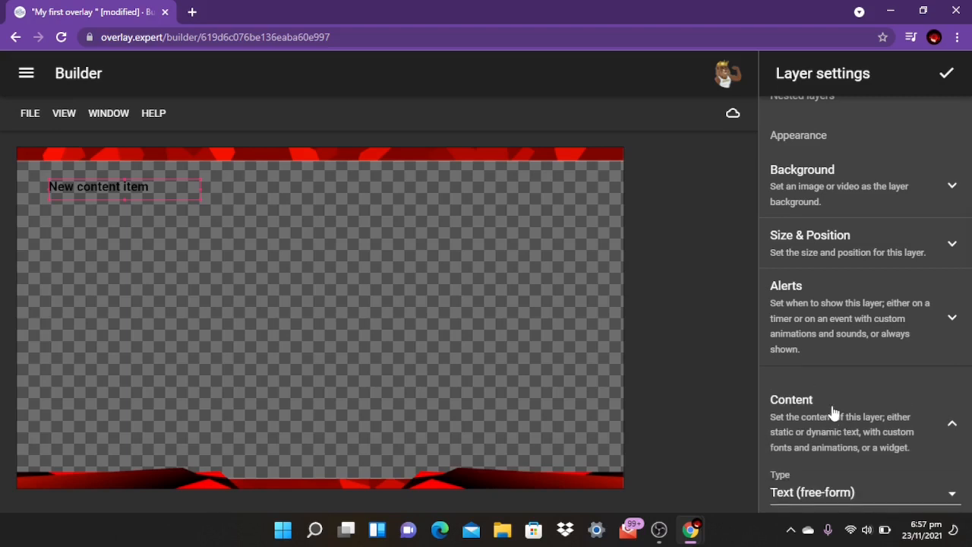
{"action": "scroll", "coordinate": [832, 410], "scroll_direction": "down", "scroll_amount": 7}
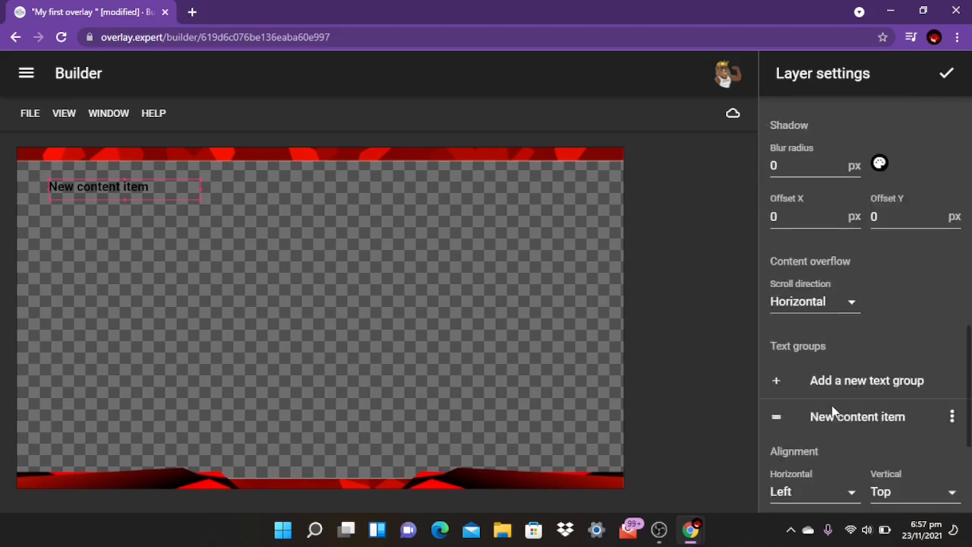
{"action": "scroll", "coordinate": [832, 409], "scroll_direction": "down", "scroll_amount": 3}
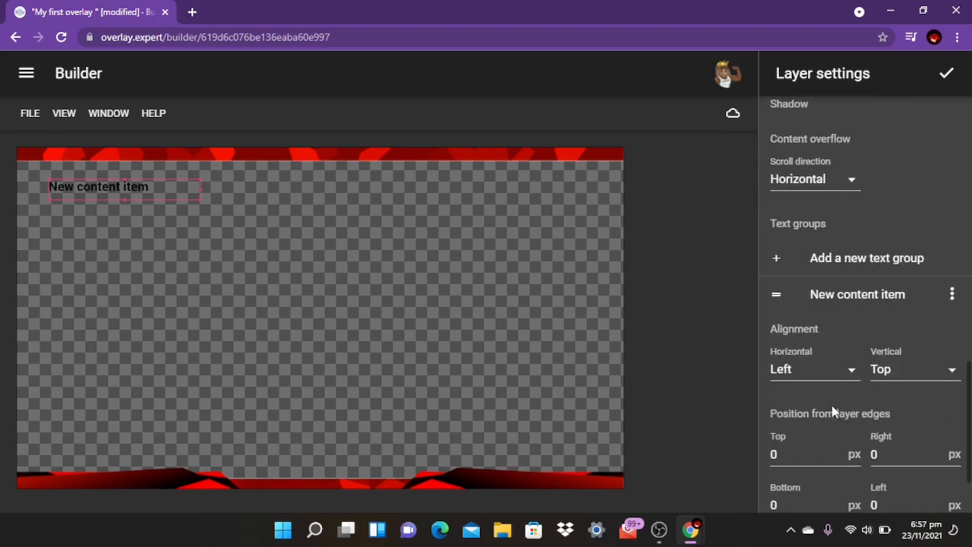
{"action": "left_click", "coordinate": [827, 297]}
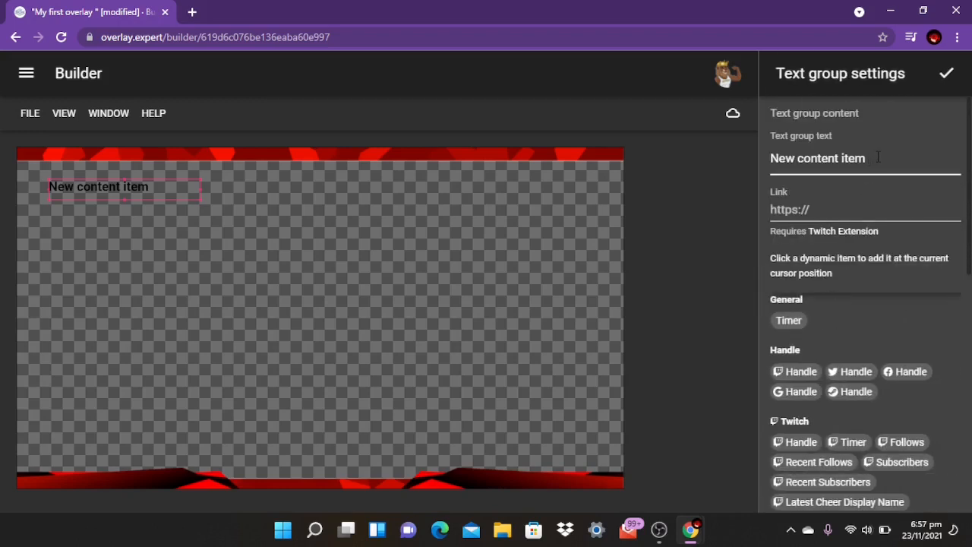
{"action": "left_click_drag", "start_coordinate": [875, 159], "coordinate": [763, 163]}
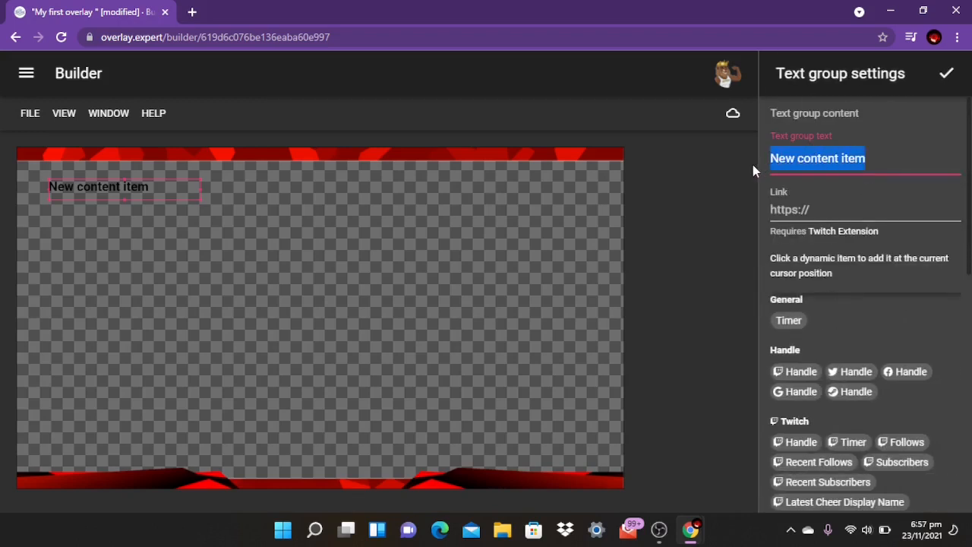
{"action": "key", "text": "BackSpace"}
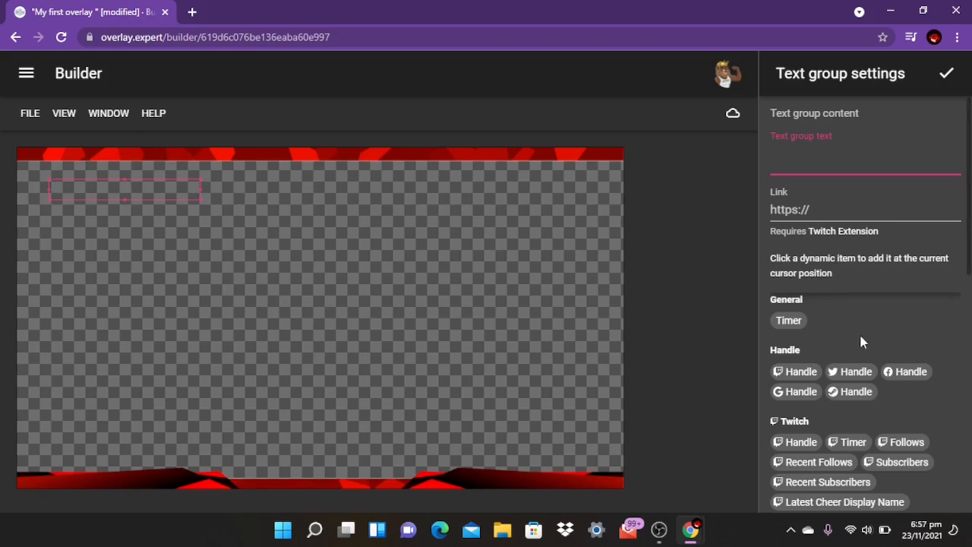
- Insert the Twitch Recent Follows dynamic item into the empty text group
{"action": "scroll", "coordinate": [861, 342], "scroll_direction": "down", "scroll_amount": 1}
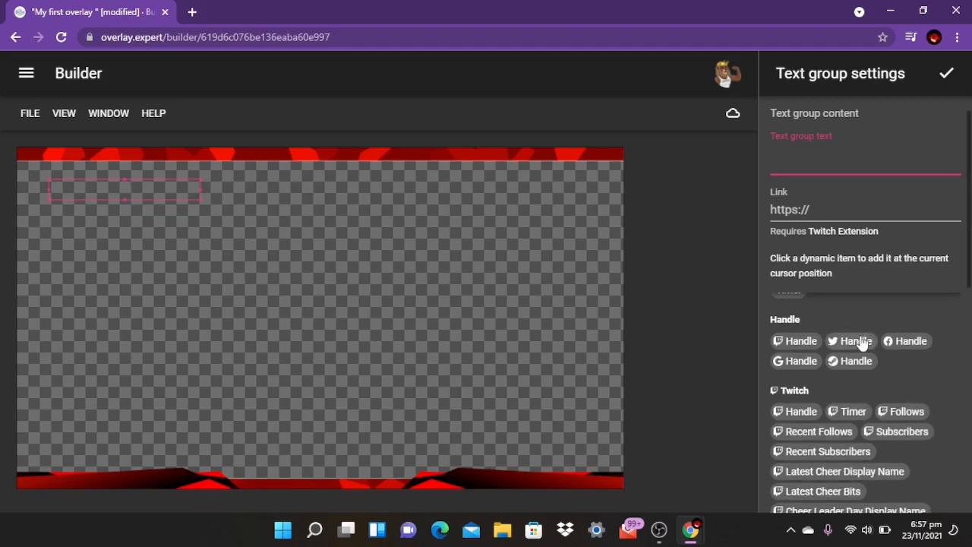
{"action": "scroll", "coordinate": [861, 342], "scroll_direction": "down", "scroll_amount": 1}
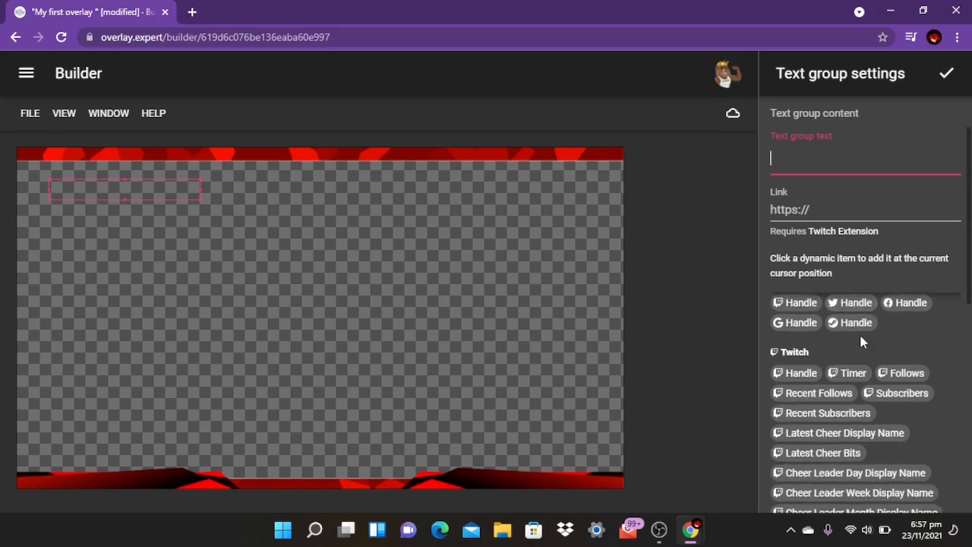
{"action": "scroll", "coordinate": [842, 422], "scroll_direction": "down", "scroll_amount": 1}
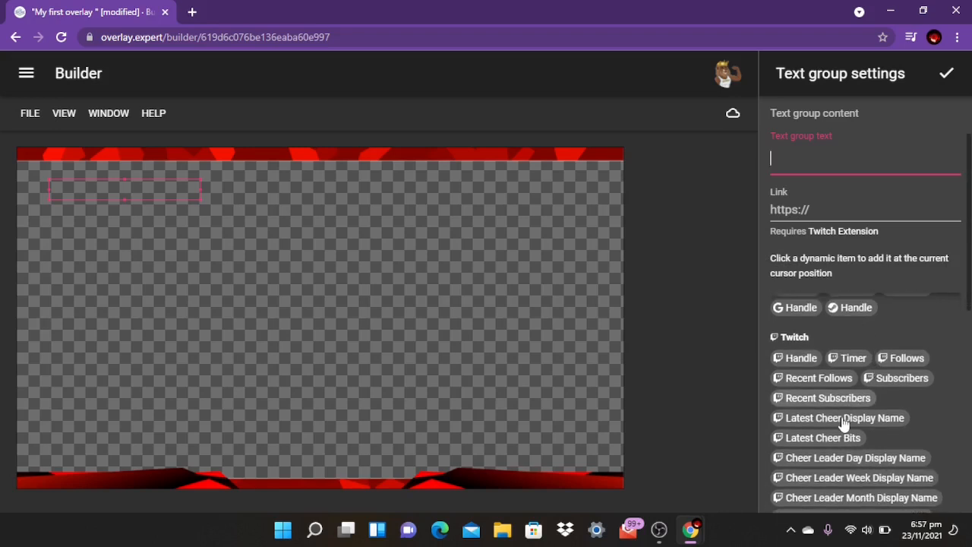
{"action": "scroll", "coordinate": [843, 422], "scroll_direction": "down", "scroll_amount": 1}
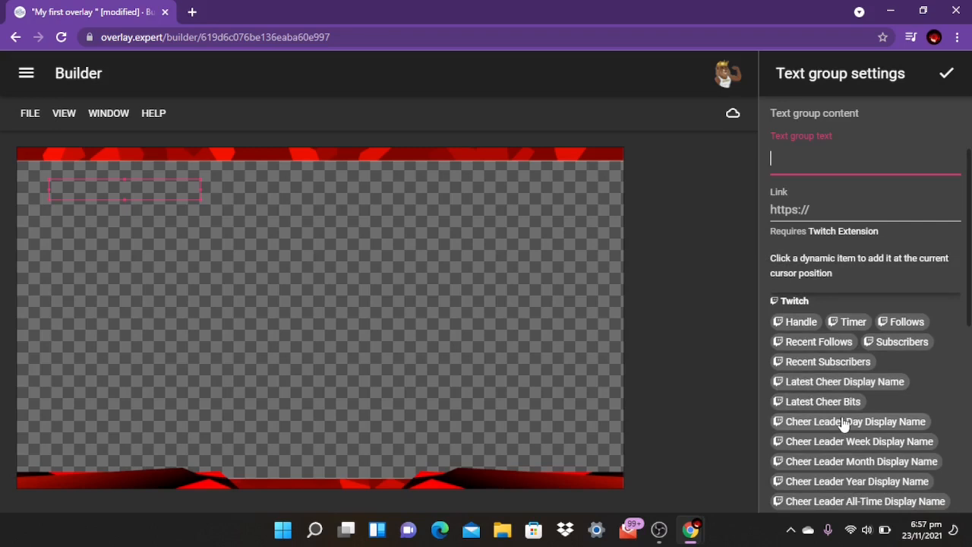
{"action": "left_click", "coordinate": [819, 342]}
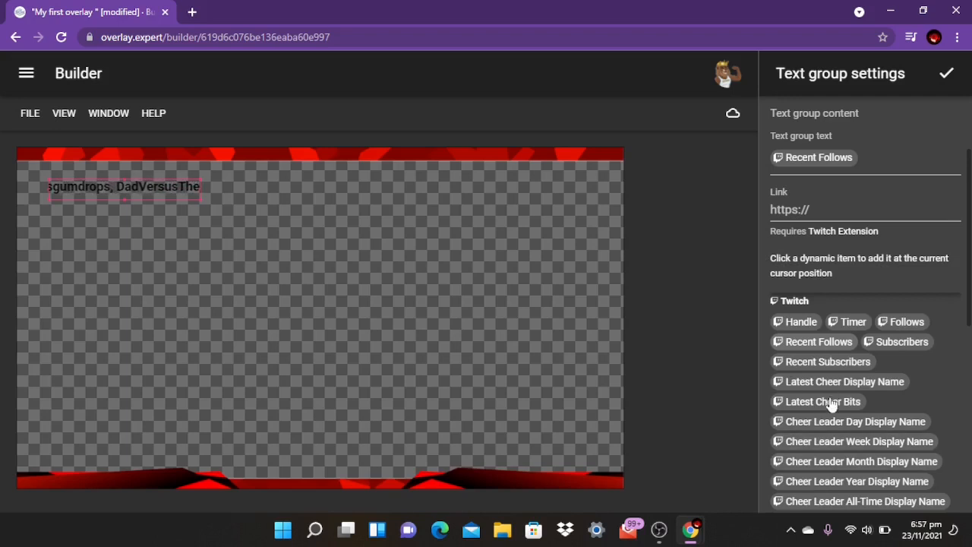
- Set the Recent Follows item to show 20 followers
{"action": "left_click", "coordinate": [808, 163]}
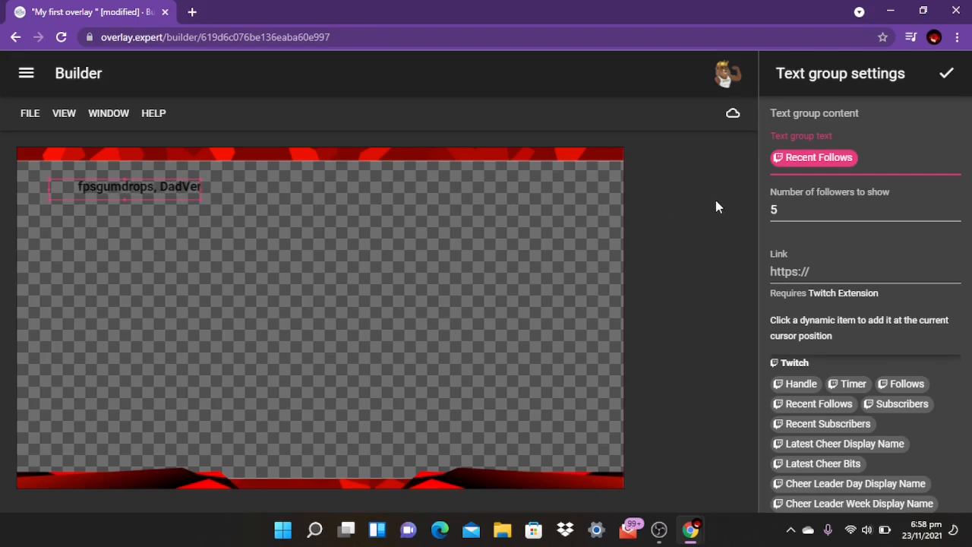
{"action": "key", "text": "Tab"}
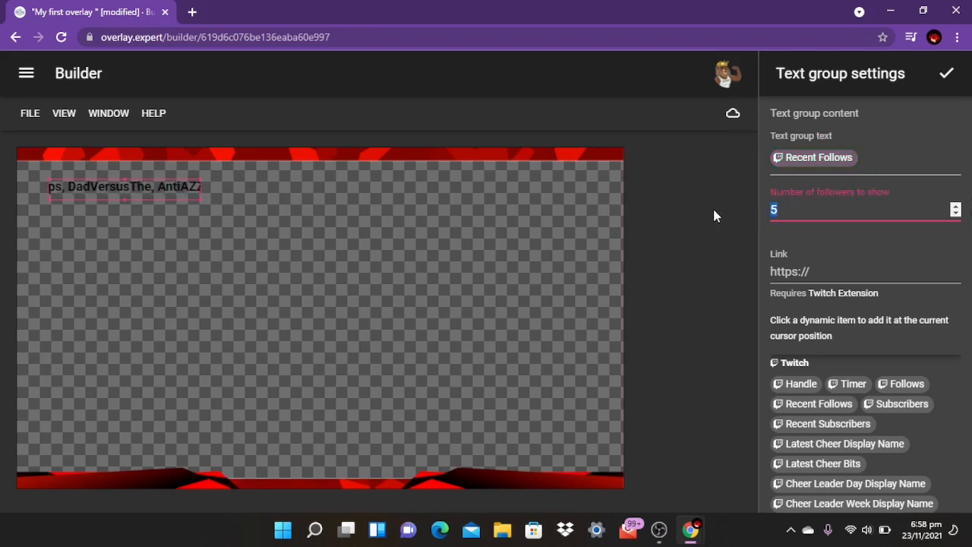
{"action": "type", "text": "20"}
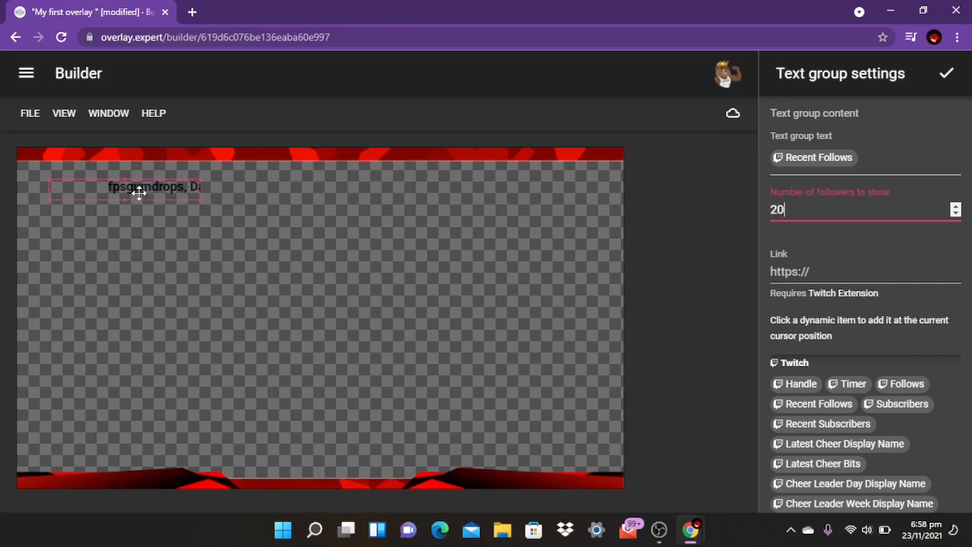
- Move the recent follows text into the right end of the overlay's upper red border and save the overlay
{"action": "left_click_drag", "start_coordinate": [138, 192], "coordinate": [317, 273]}
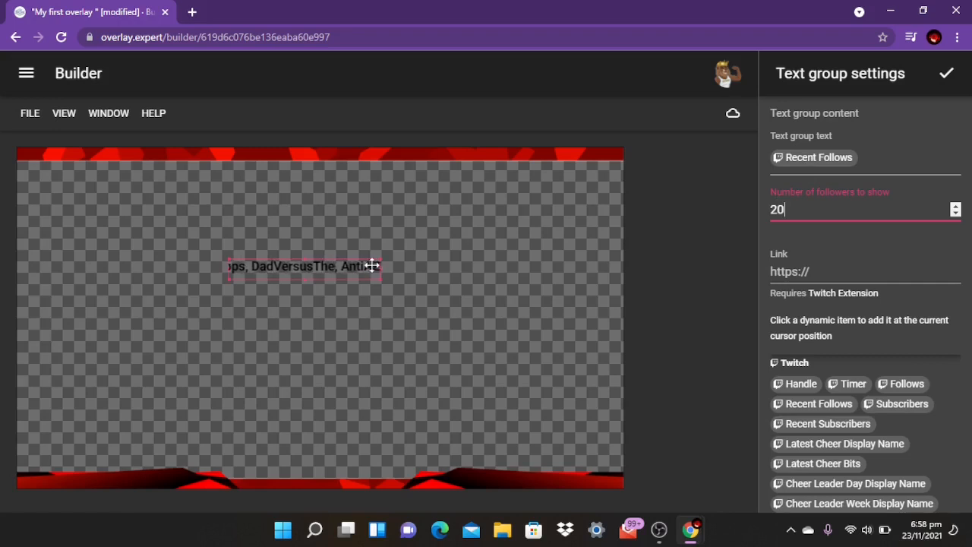
{"action": "left_click_drag", "start_coordinate": [321, 269], "coordinate": [563, 157]}
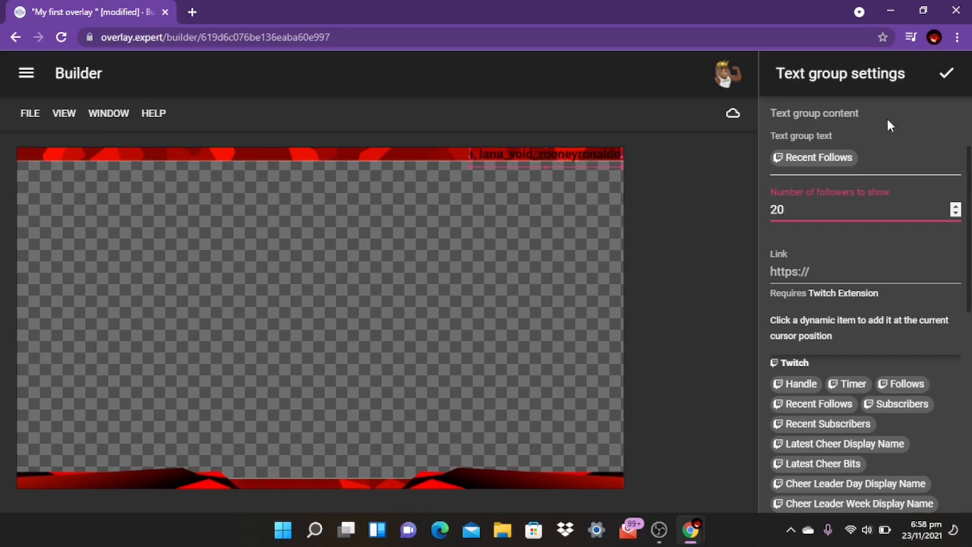
{"action": "left_click", "coordinate": [944, 76]}
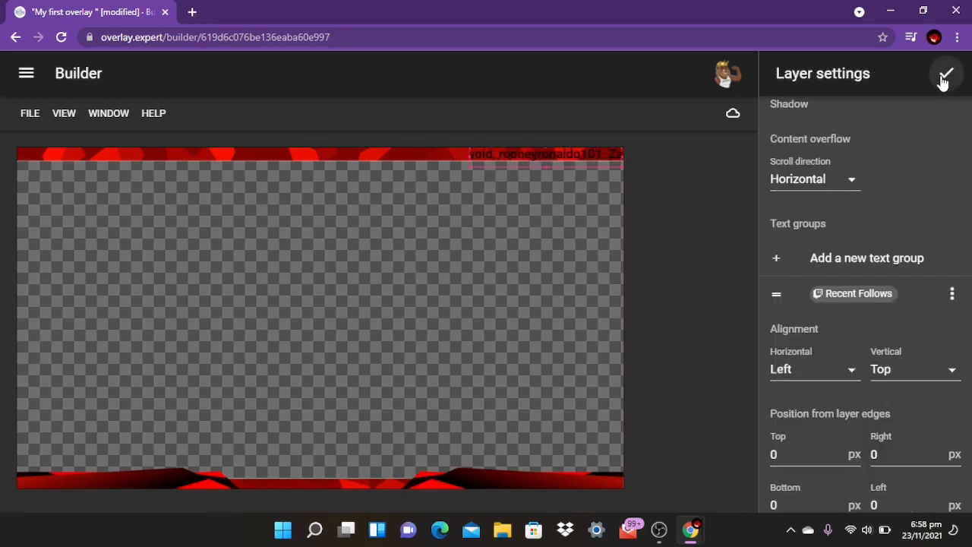
{"action": "left_click", "coordinate": [949, 76]}
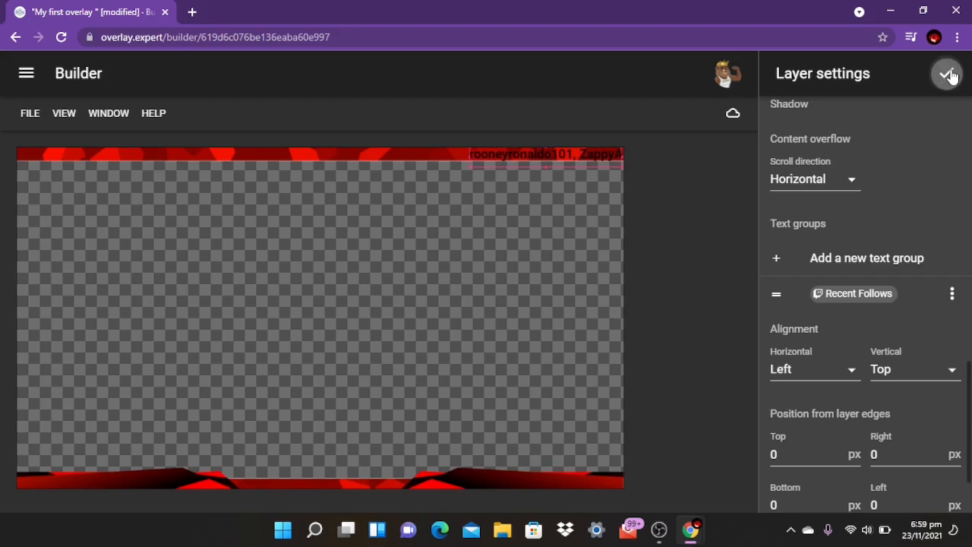
{"action": "left_click", "coordinate": [732, 118]}
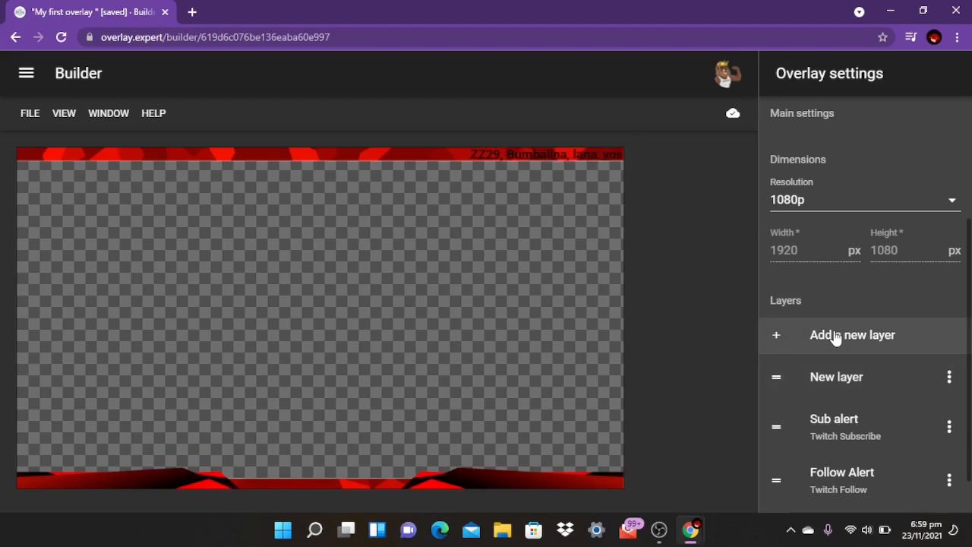
- Rename the recent follows layer "Recent followers" and confirm its settings
{"action": "scroll", "coordinate": [835, 337], "scroll_direction": "down", "scroll_amount": 1}
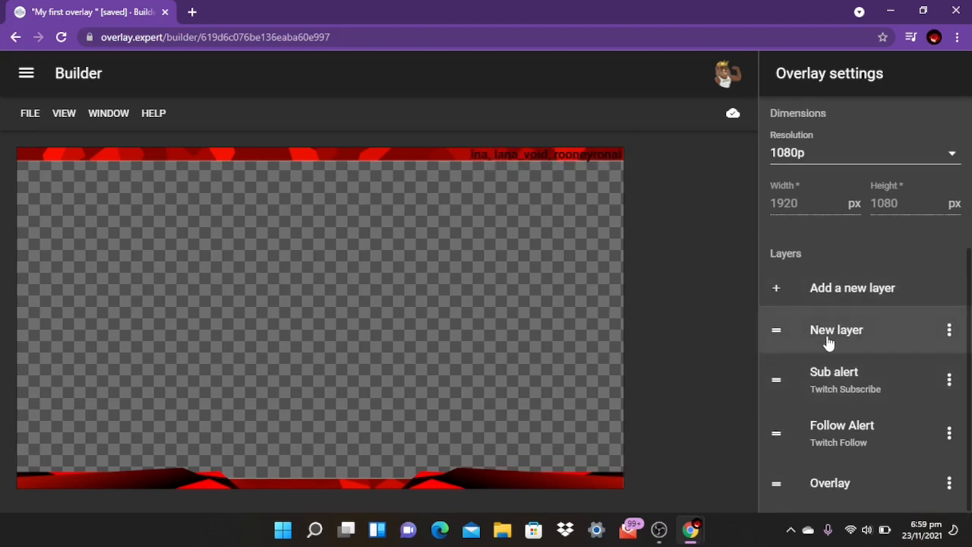
{"action": "left_click", "coordinate": [828, 334]}
{"action": "left_click_drag", "start_coordinate": [826, 154], "coordinate": [758, 166]}
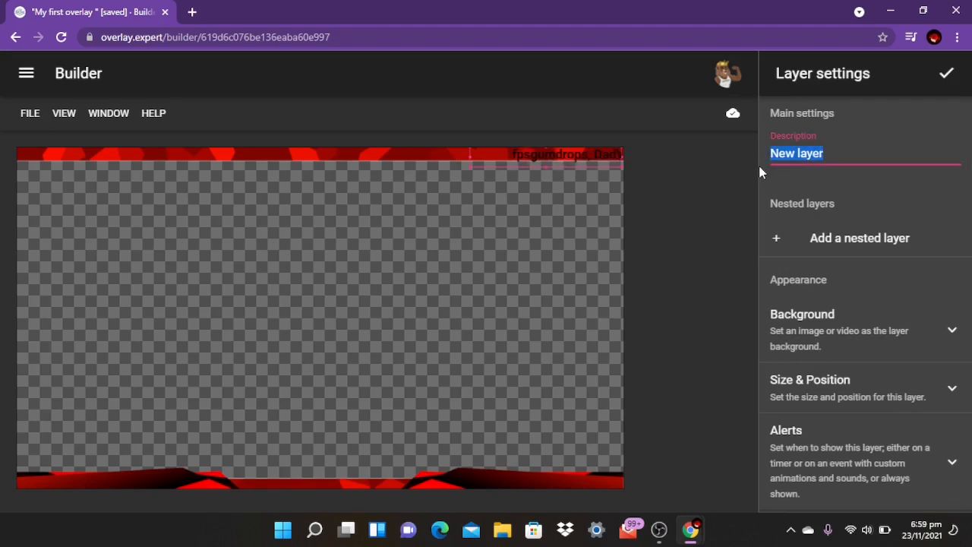
{"action": "type", "text": "Rece"}
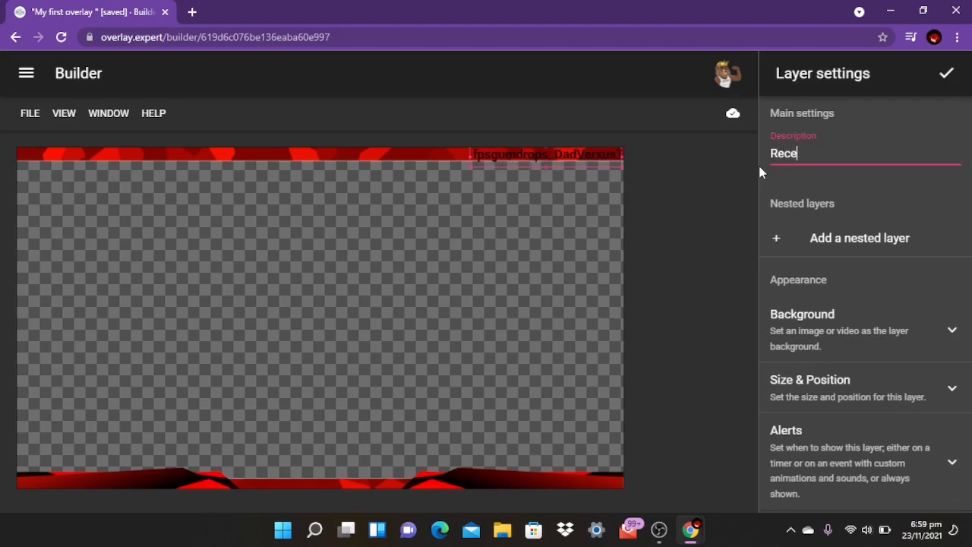
{"action": "type", "text": "nt foll"}
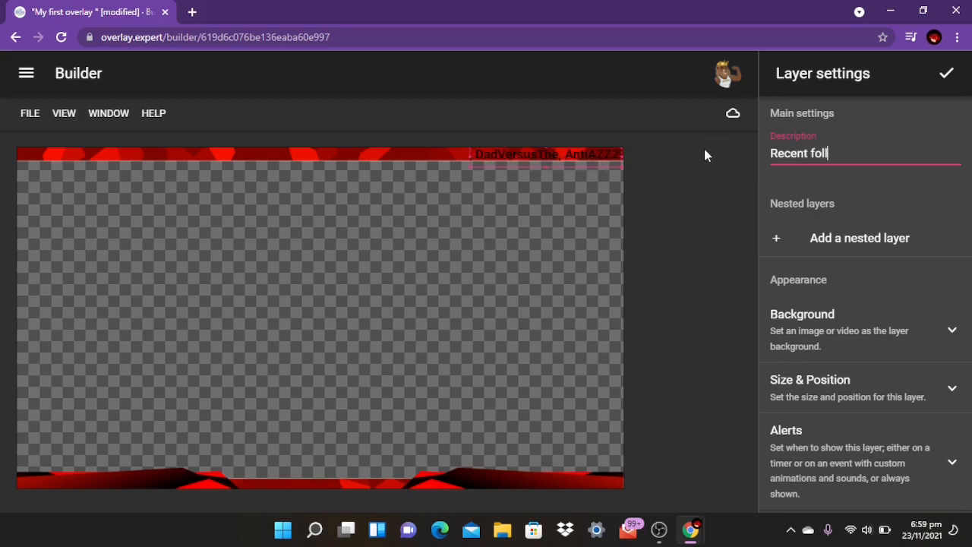
{"action": "type", "text": "ower"}
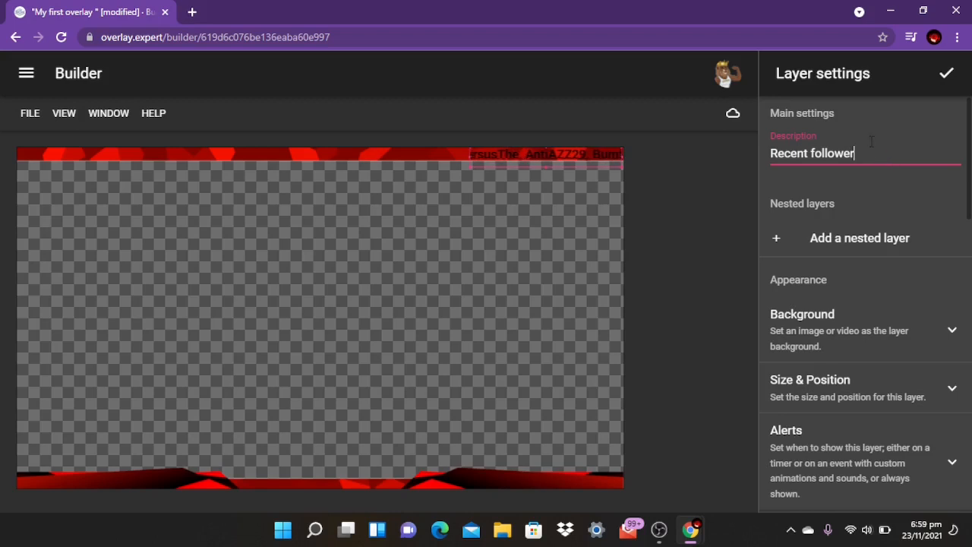
{"action": "type", "text": "s"}
{"action": "left_click", "coordinate": [946, 73]}
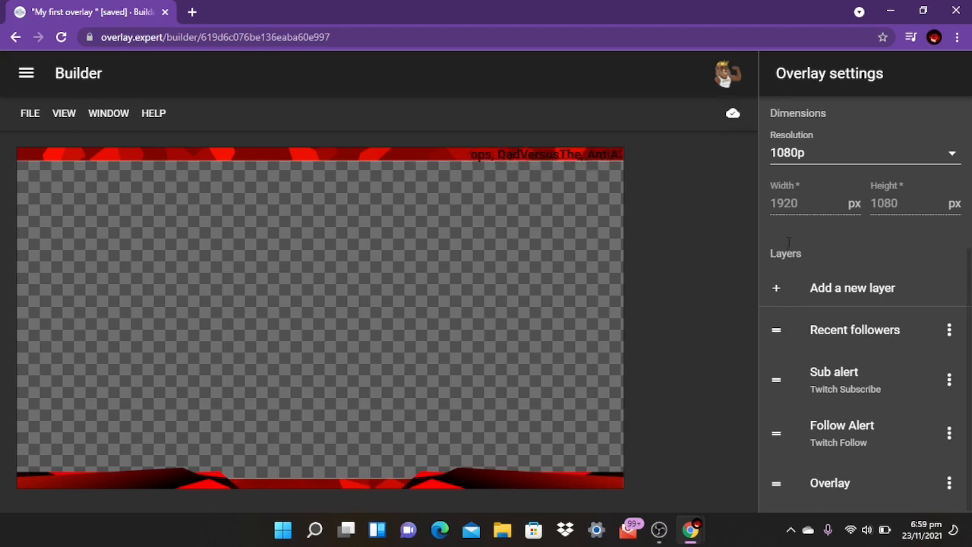
- Add another layer to the overlay and name it "My Followers"
{"action": "left_click", "coordinate": [858, 289]}
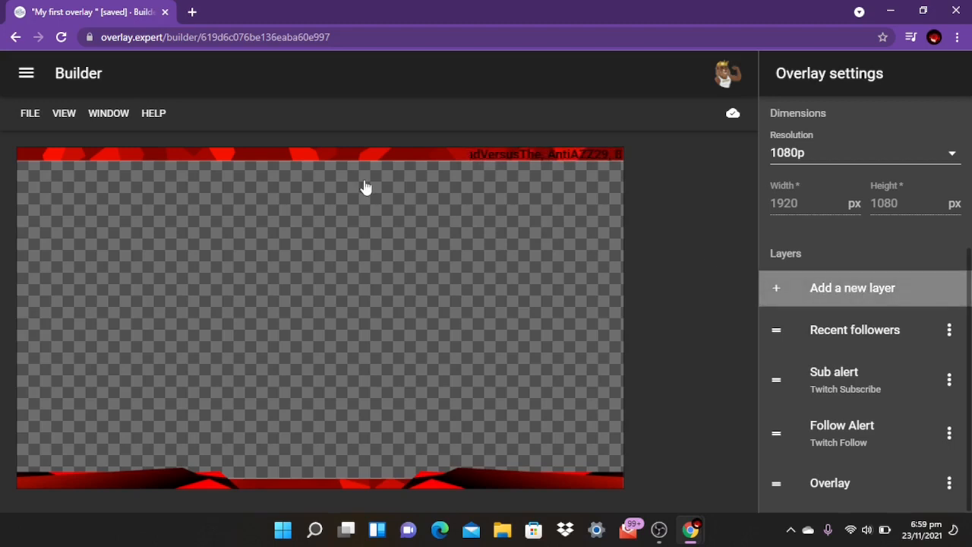
{"action": "left_click_drag", "start_coordinate": [842, 151], "coordinate": [753, 155]}
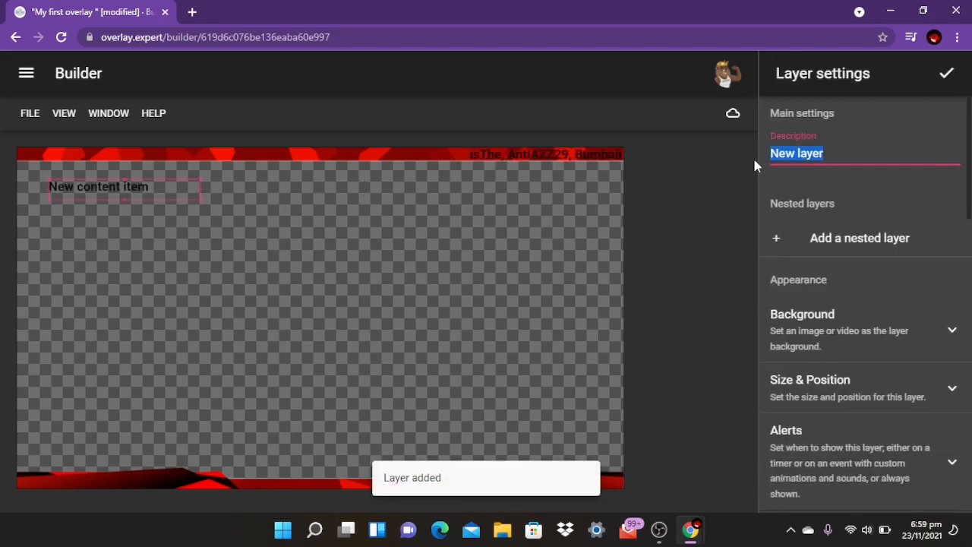
{"action": "type", "text": "Fol"}
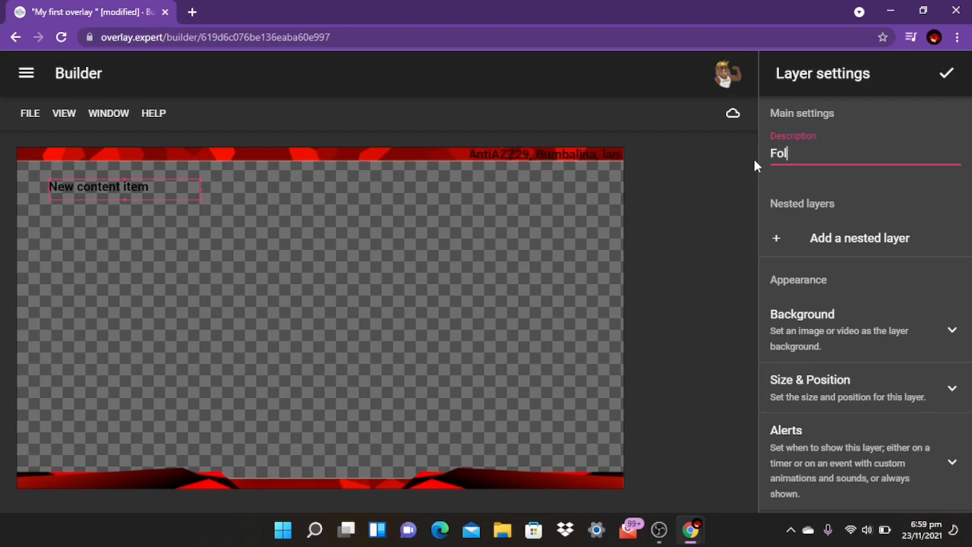
{"action": "type", "text": "lower"}
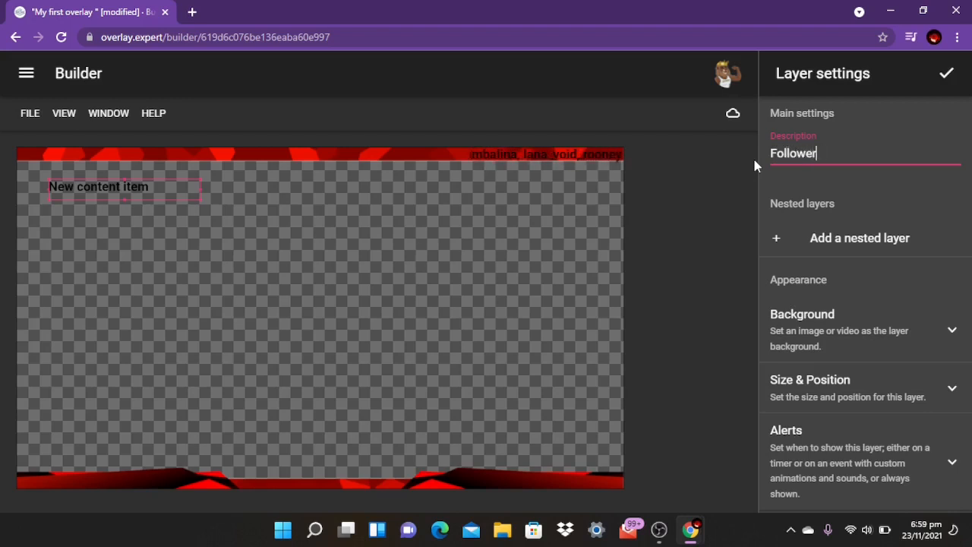
{"action": "key", "text": "BackSpace"}
{"action": "type", "text": "rs"}
{"action": "key", "text": "Left"}
{"action": "key", "text": "Left"}
{"action": "key", "text": "Left"}
{"action": "key", "text": "Left"}
{"action": "key", "text": "Left"}
{"action": "key", "text": "Left"}
{"action": "key", "text": "Left"}
{"action": "key", "text": "Left"}
{"action": "key", "text": "Left"}
{"action": "type", "text": "My"}
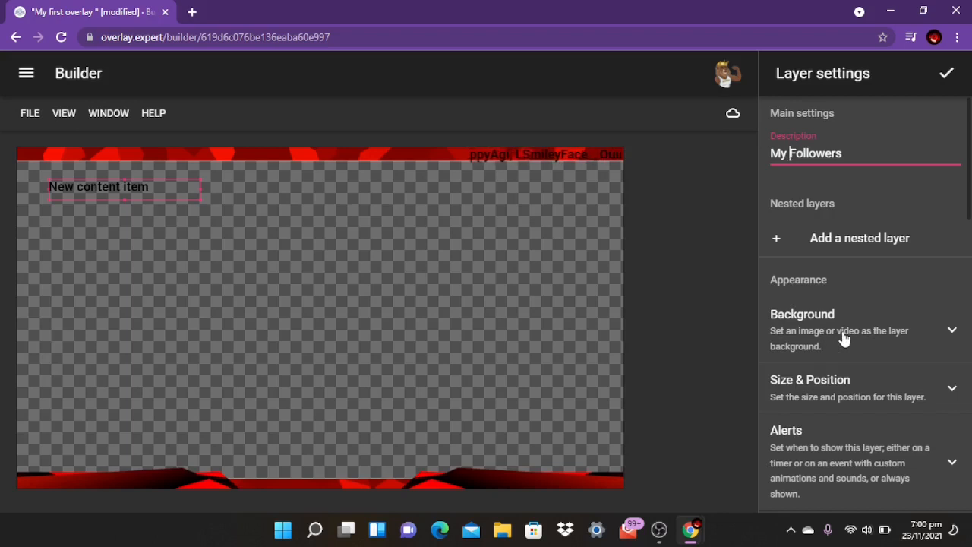
- Replace the My Followers layer's default text with "Followers" and place it just before the scrolling follower names in the upper border
{"action": "scroll", "coordinate": [843, 334], "scroll_direction": "down", "scroll_amount": 3}
{"action": "scroll", "coordinate": [835, 288], "scroll_direction": "down", "scroll_amount": 3}
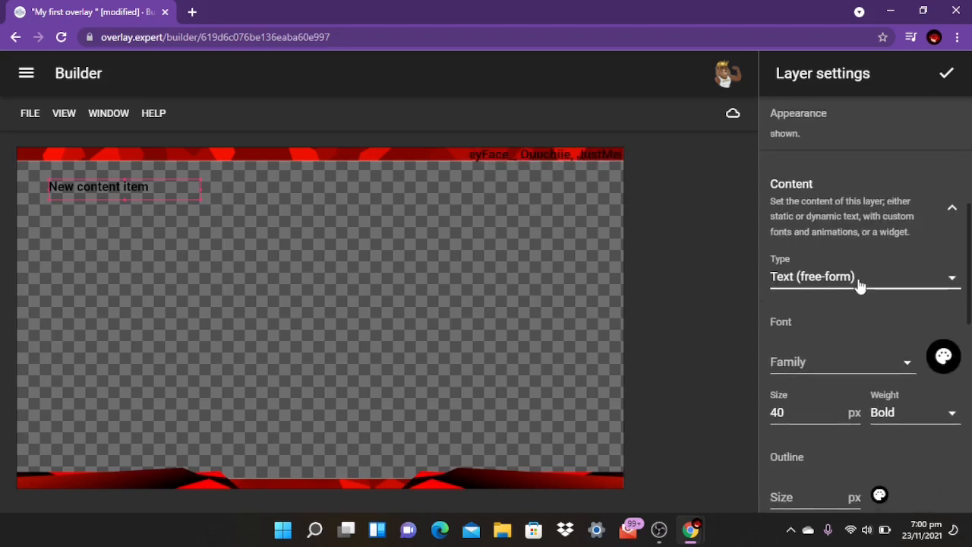
{"action": "scroll", "coordinate": [859, 284], "scroll_direction": "down", "scroll_amount": 3}
{"action": "scroll", "coordinate": [859, 284], "scroll_direction": "down", "scroll_amount": 5}
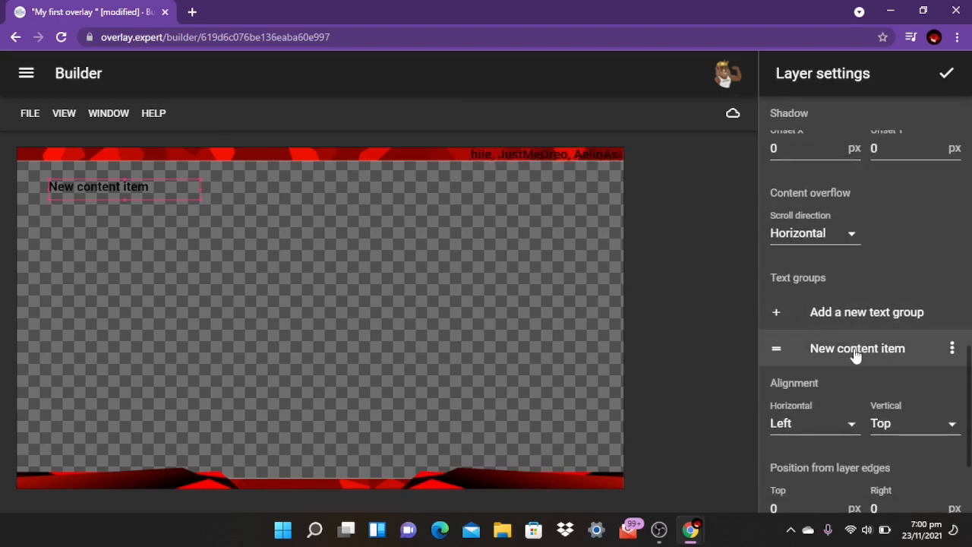
{"action": "left_click", "coordinate": [857, 348]}
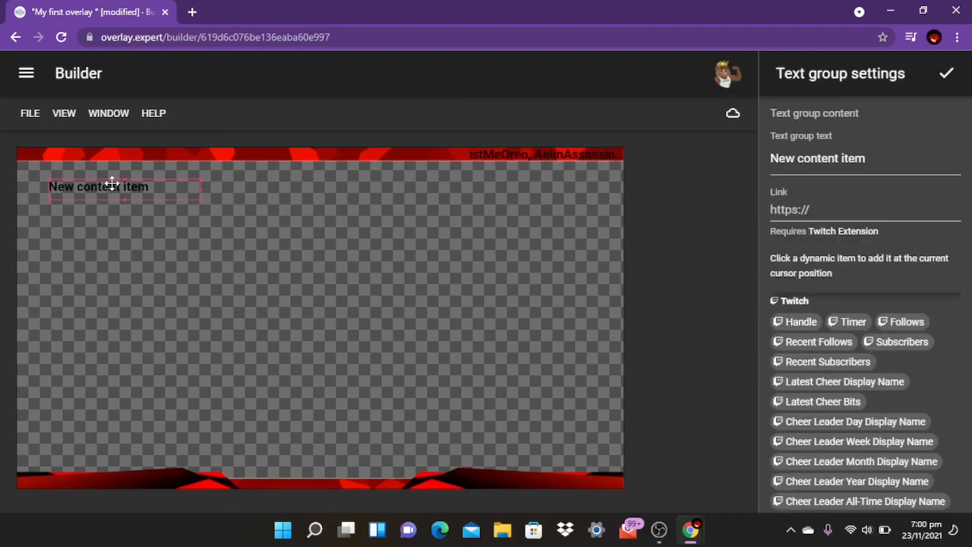
{"action": "left_click", "coordinate": [860, 159]}
{"action": "left_click_drag", "start_coordinate": [861, 158], "coordinate": [744, 171]}
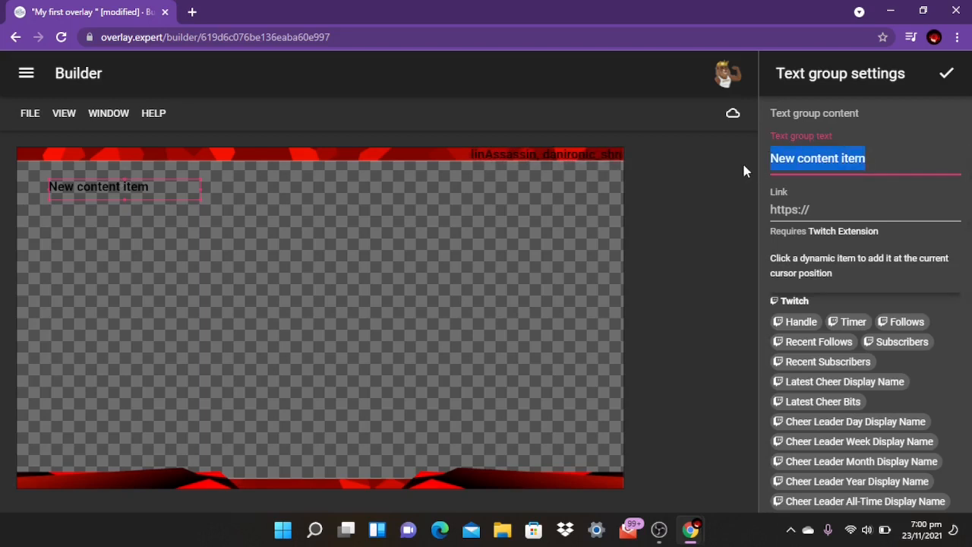
{"action": "type", "text": "Followers"}
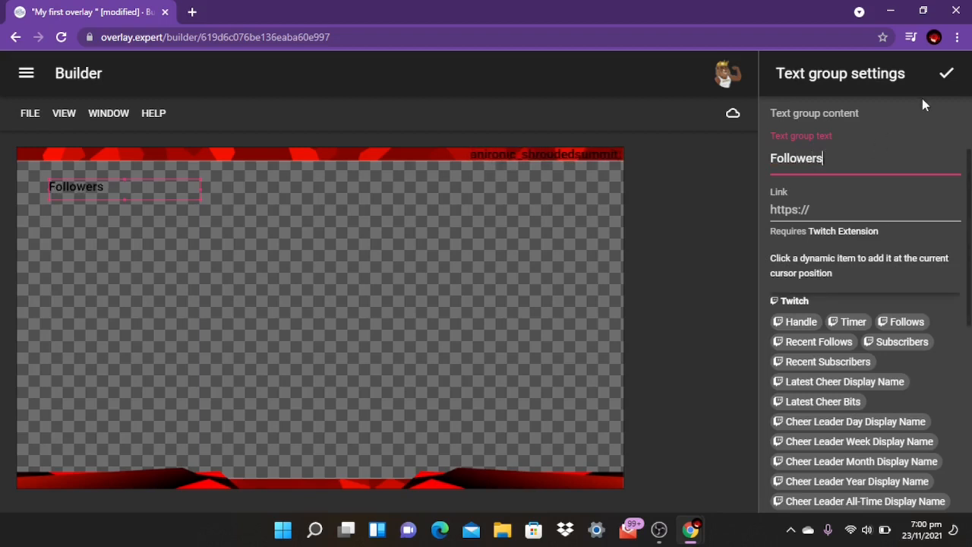
{"action": "left_click", "coordinate": [942, 76]}
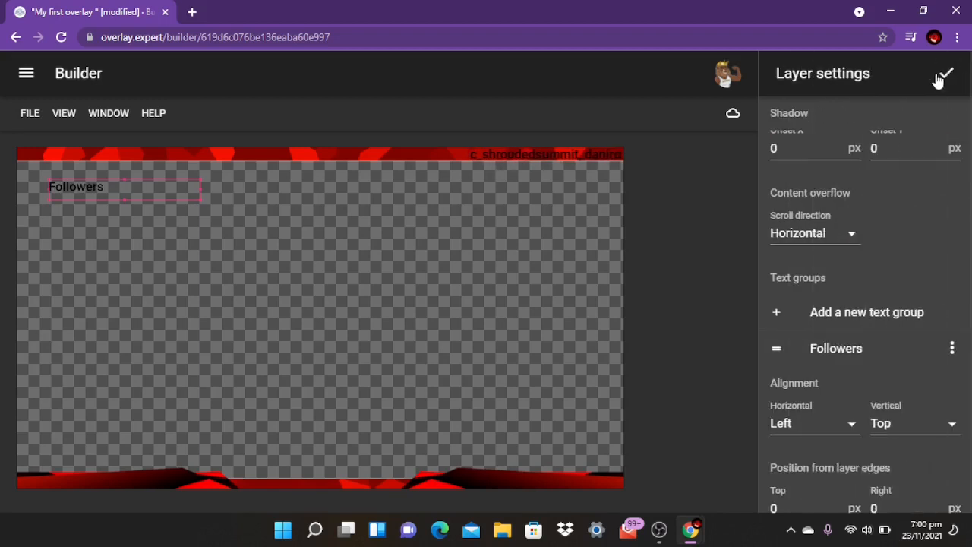
{"action": "left_click_drag", "start_coordinate": [91, 187], "coordinate": [448, 155]}
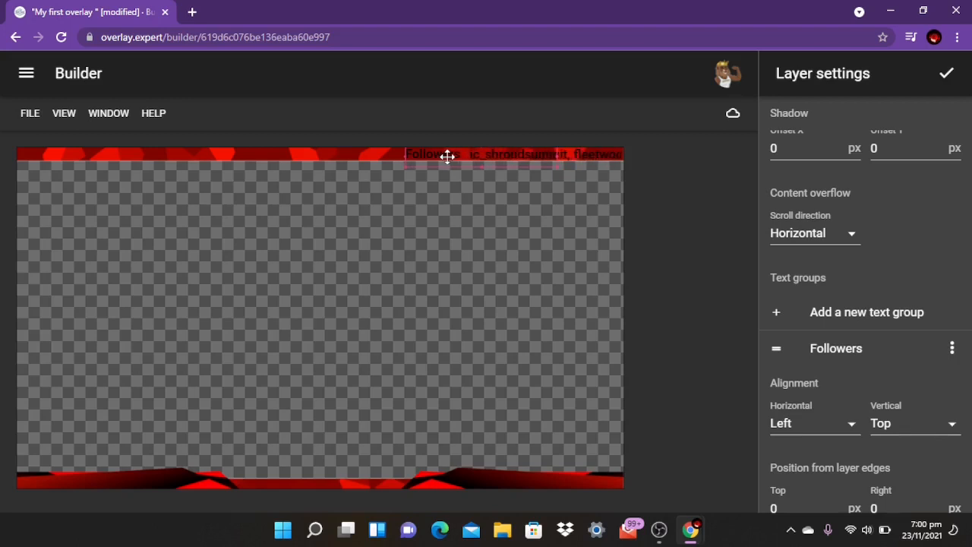
- Change the label's text to "Followers:" and save the overlay
{"action": "left_click", "coordinate": [836, 360]}
{"action": "left_click", "coordinate": [826, 160]}
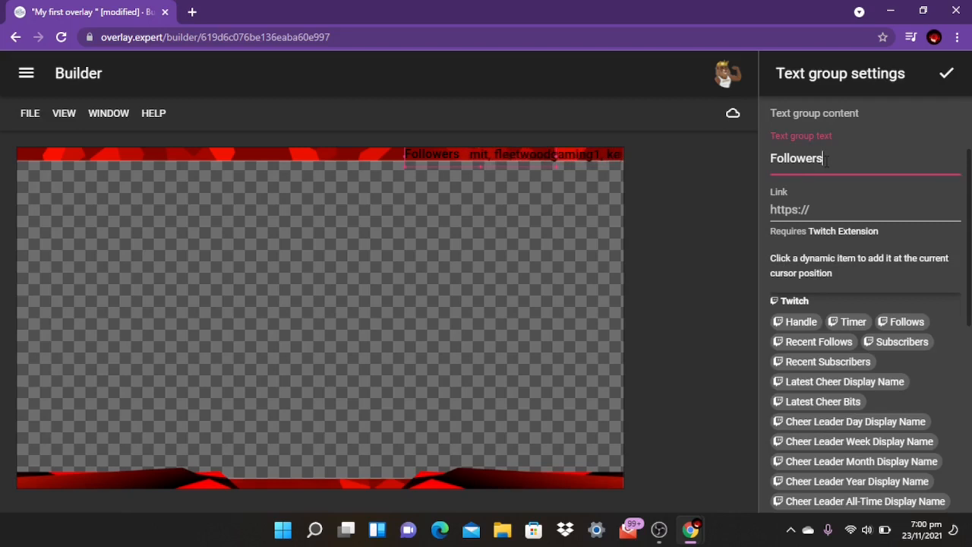
{"action": "type", "text": ":"}
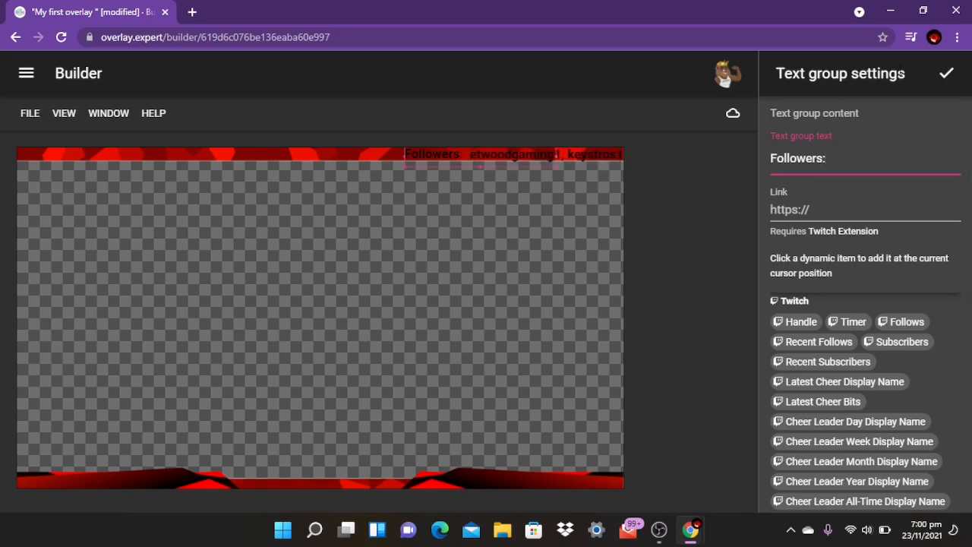
{"action": "left_click", "coordinate": [936, 78]}
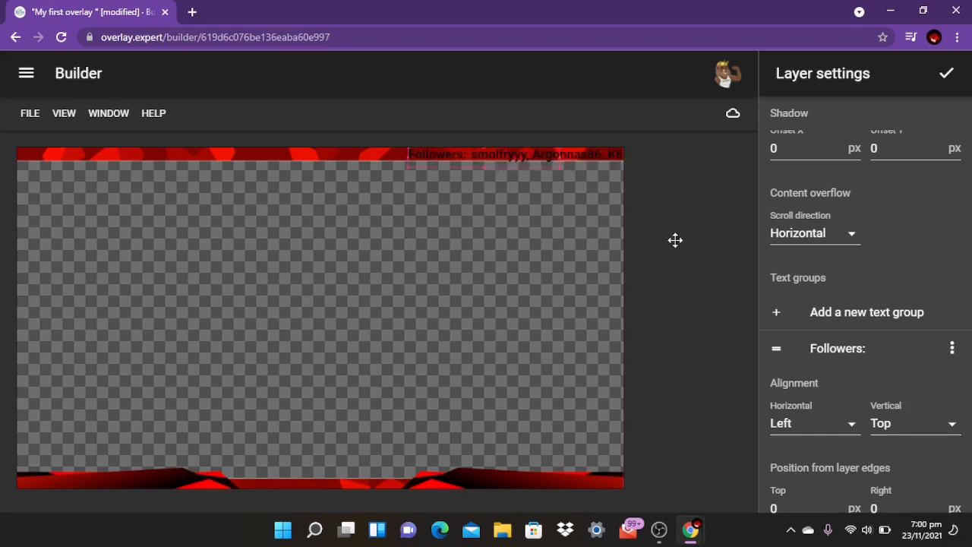
{"action": "left_click", "coordinate": [946, 74]}
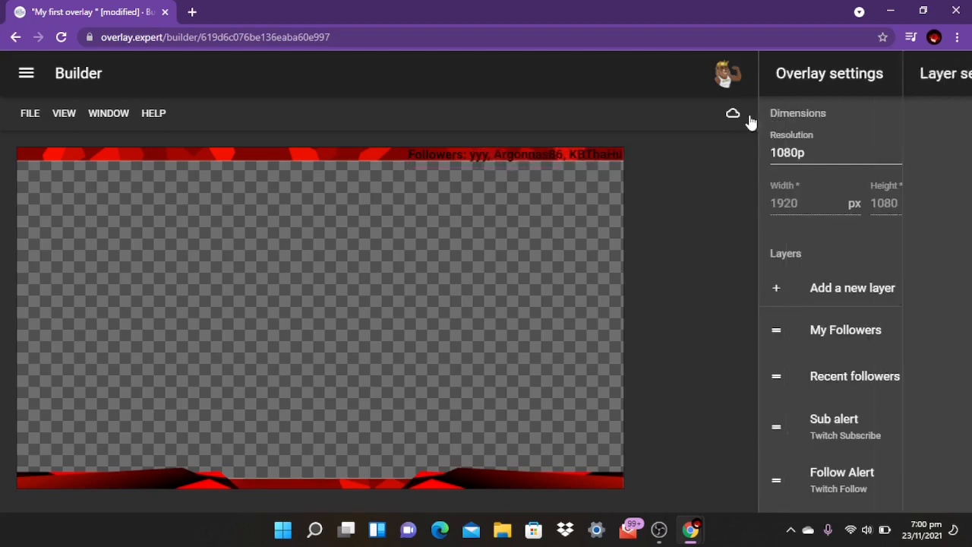
{"action": "left_click", "coordinate": [733, 116]}
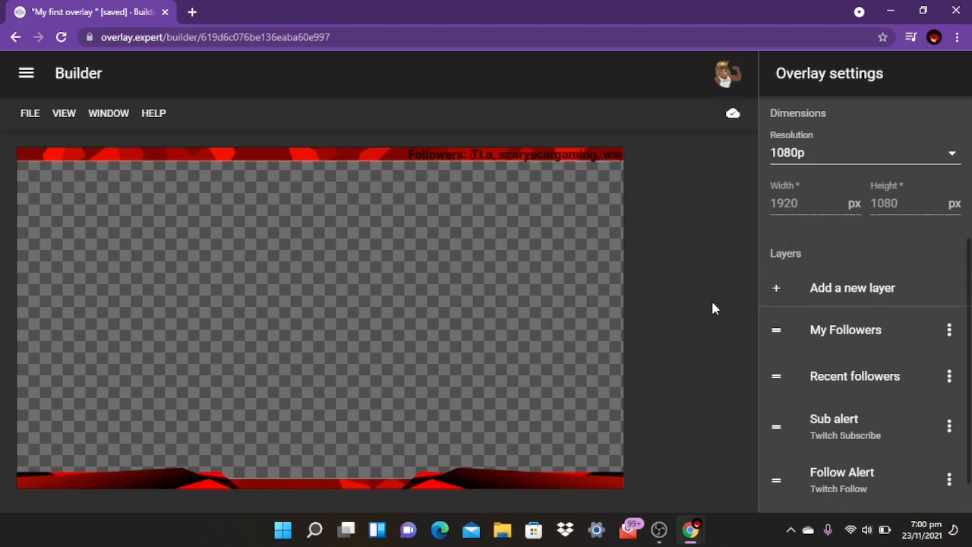
- Add a new layer to the overlay and name it "Recent sub"
{"action": "left_click", "coordinate": [845, 294]}
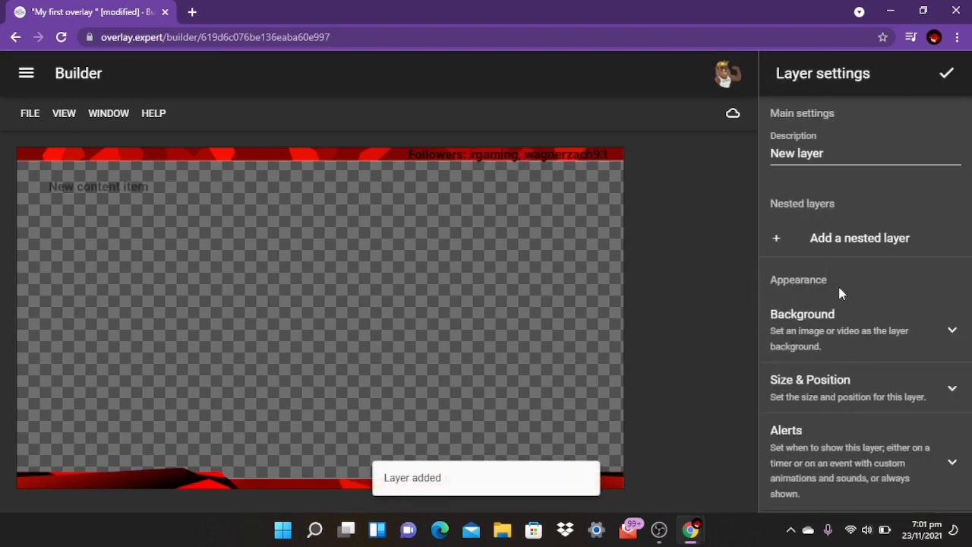
{"action": "left_click_drag", "start_coordinate": [829, 168], "coordinate": [750, 163]}
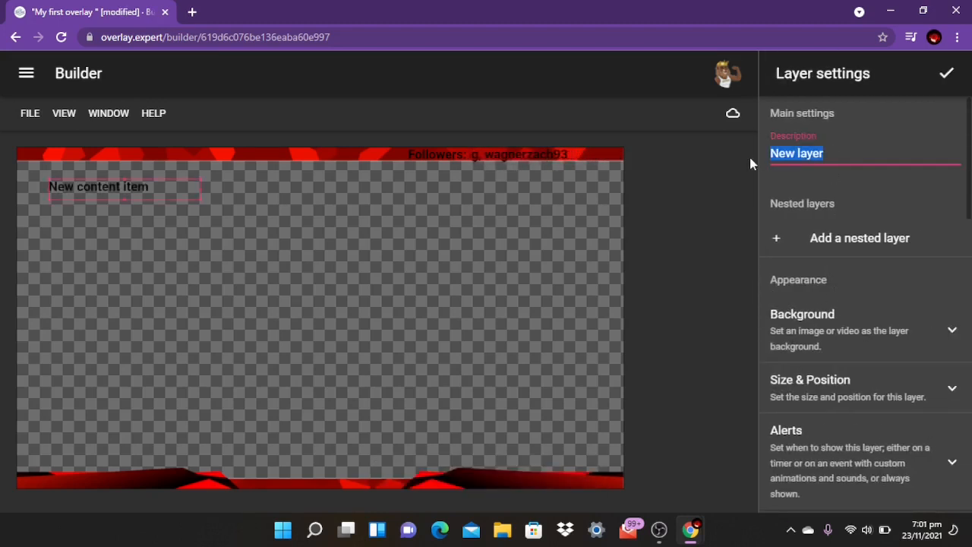
{"action": "type", "text": "Rece"}
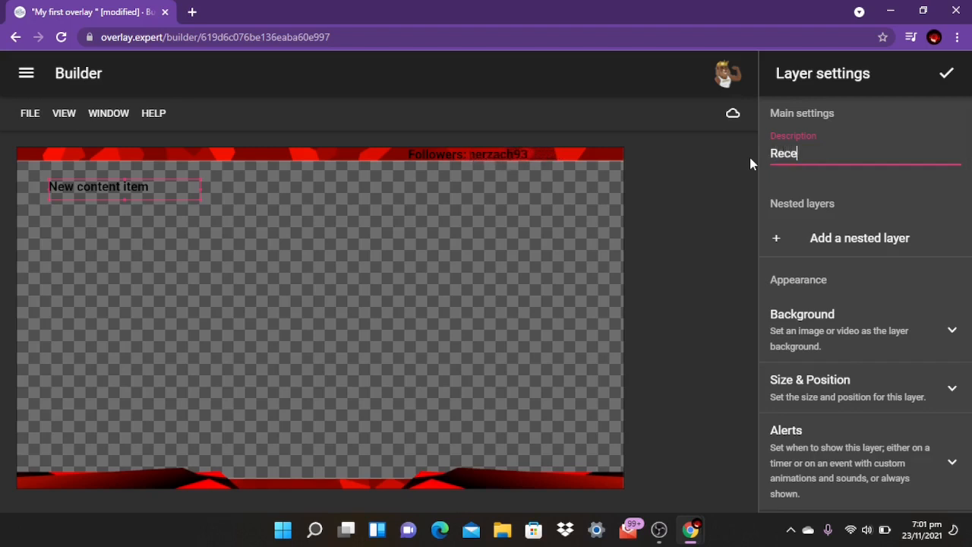
{"action": "type", "text": "nt sub"}
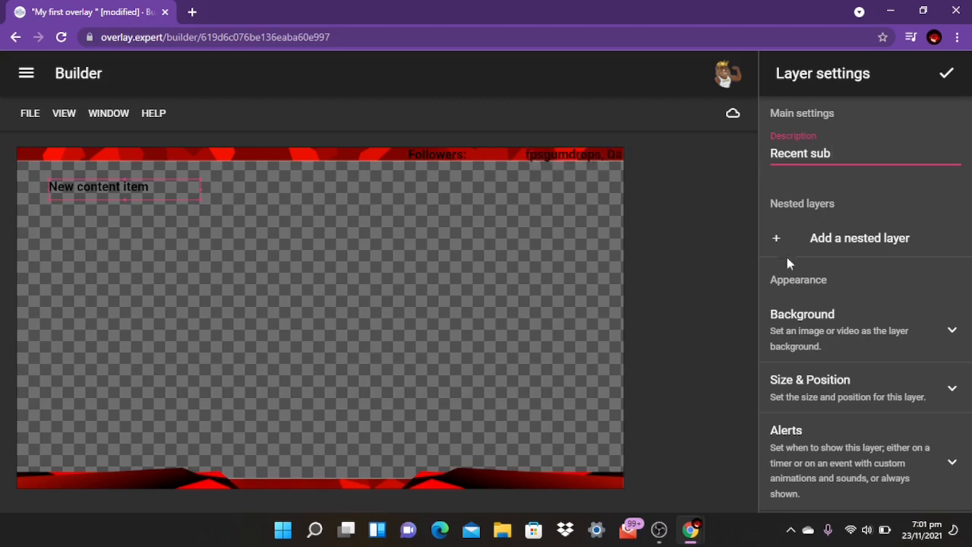
- Replace the Recent sub layer's default text with "Subscriber:" and place the label in the upper border, ahead of the Followers label
{"action": "scroll", "coordinate": [824, 338], "scroll_direction": "down", "scroll_amount": 10}
{"action": "scroll", "coordinate": [825, 338], "scroll_direction": "down", "scroll_amount": 2}
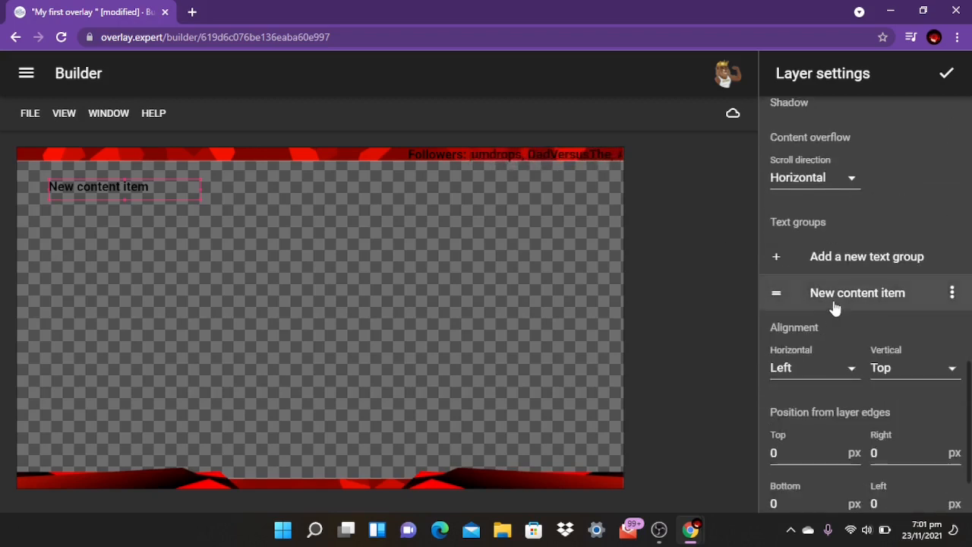
{"action": "left_click", "coordinate": [835, 304]}
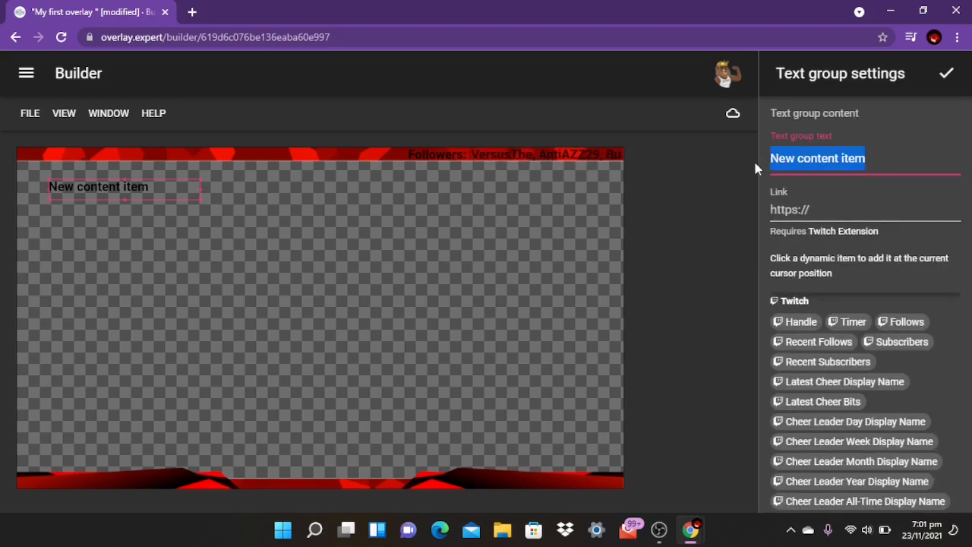
{"action": "type", "text": "Su"}
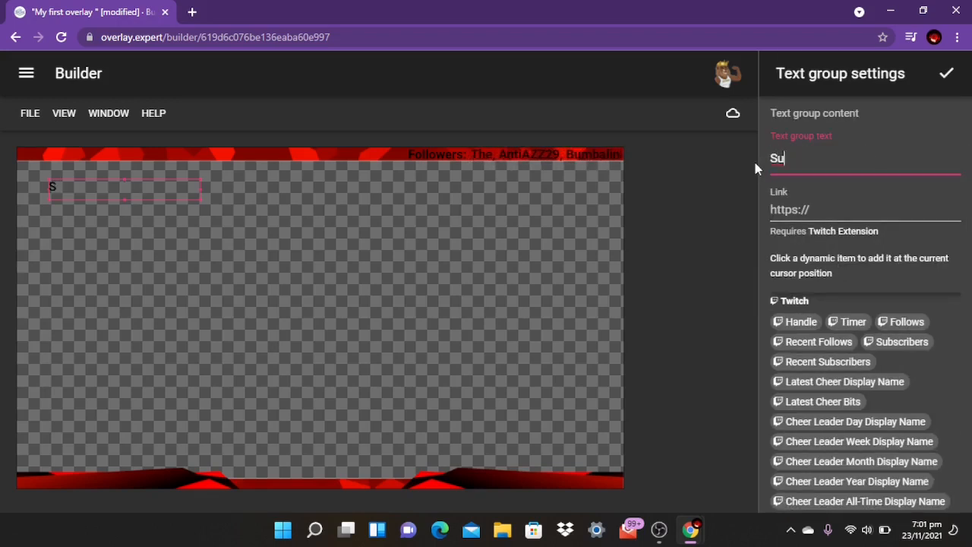
{"action": "type", "text": "bsc"}
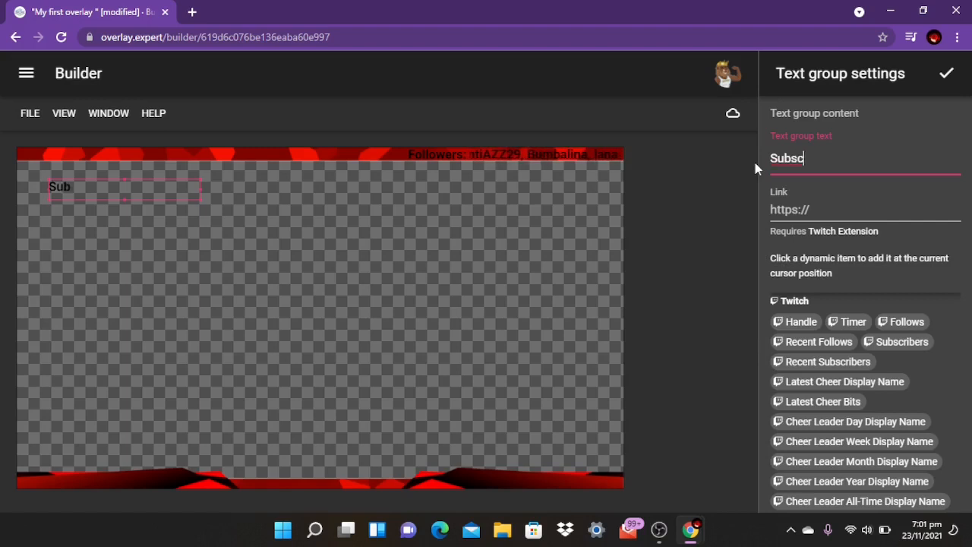
{"action": "type", "text": "ribe"}
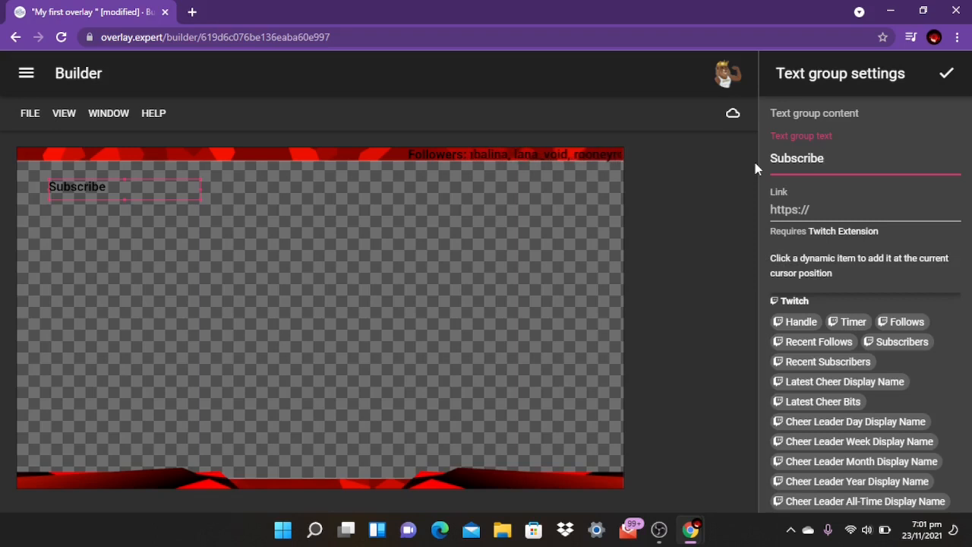
{"action": "type", "text": "r"}
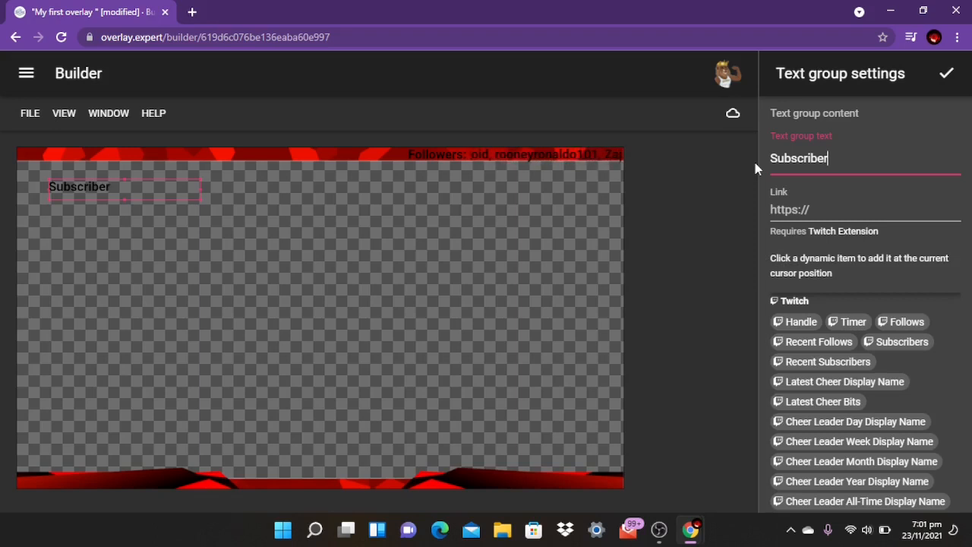
{"action": "type", "text": "\""}
{"action": "left_click", "coordinate": [893, 142]}
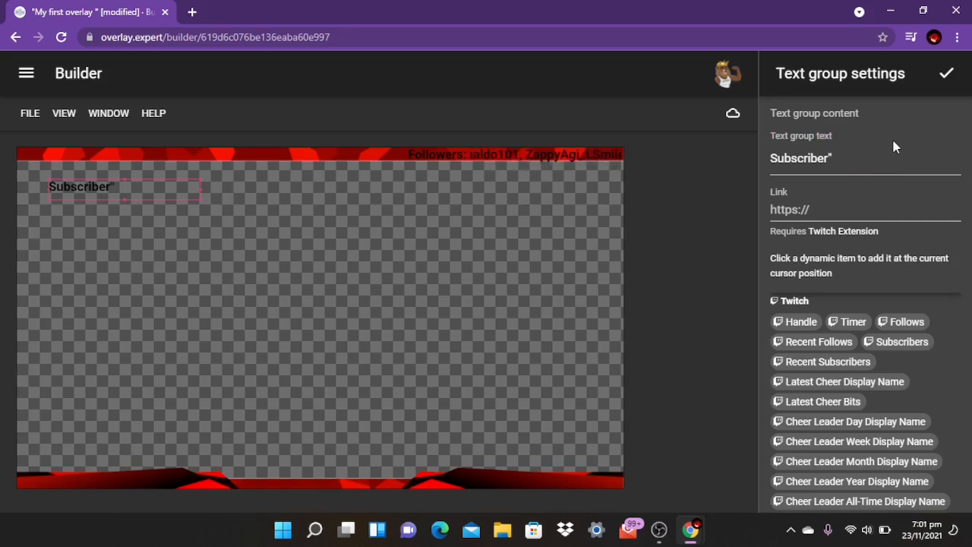
{"action": "left_click", "coordinate": [838, 158]}
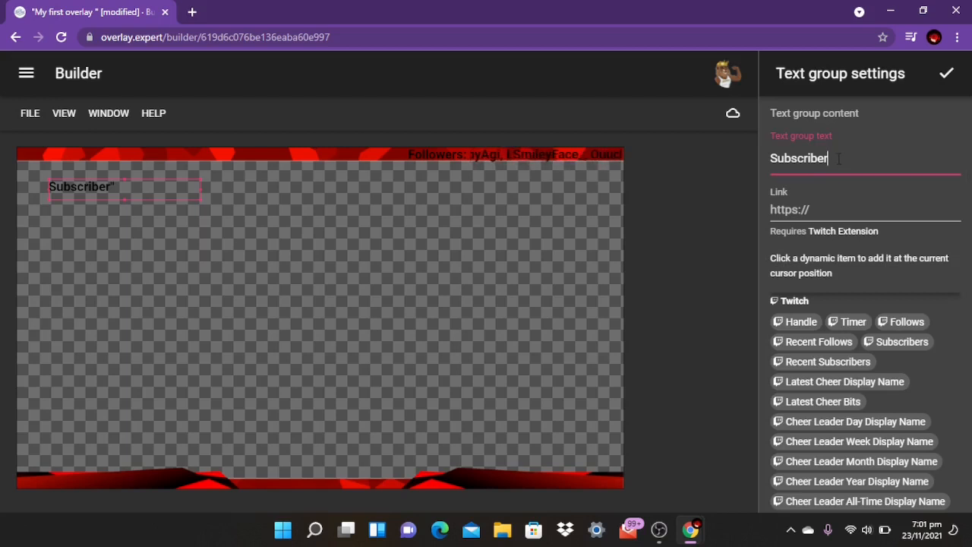
{"action": "type", "text": ":"}
{"action": "left_click", "coordinate": [944, 74]}
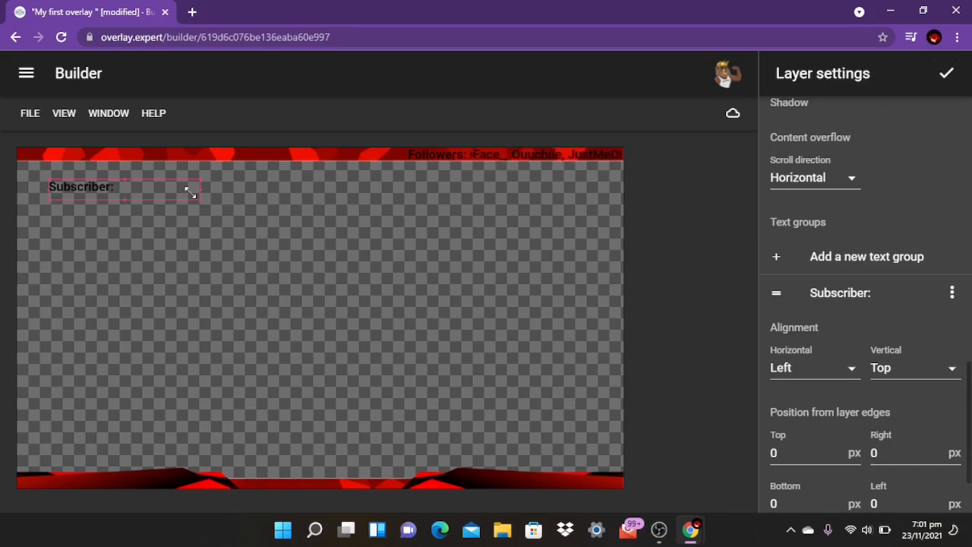
{"action": "left_click_drag", "start_coordinate": [91, 187], "coordinate": [283, 154]}
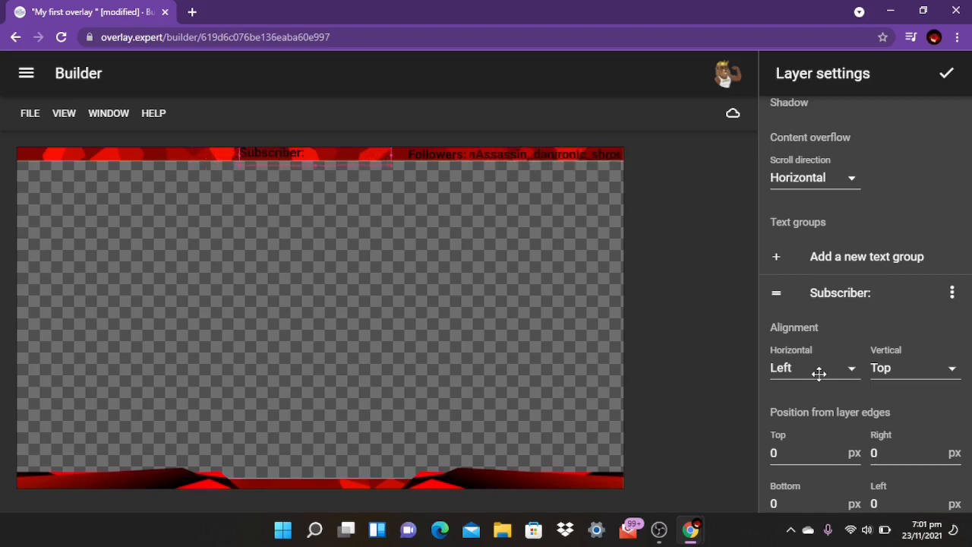
{"action": "left_click", "coordinate": [946, 76]}
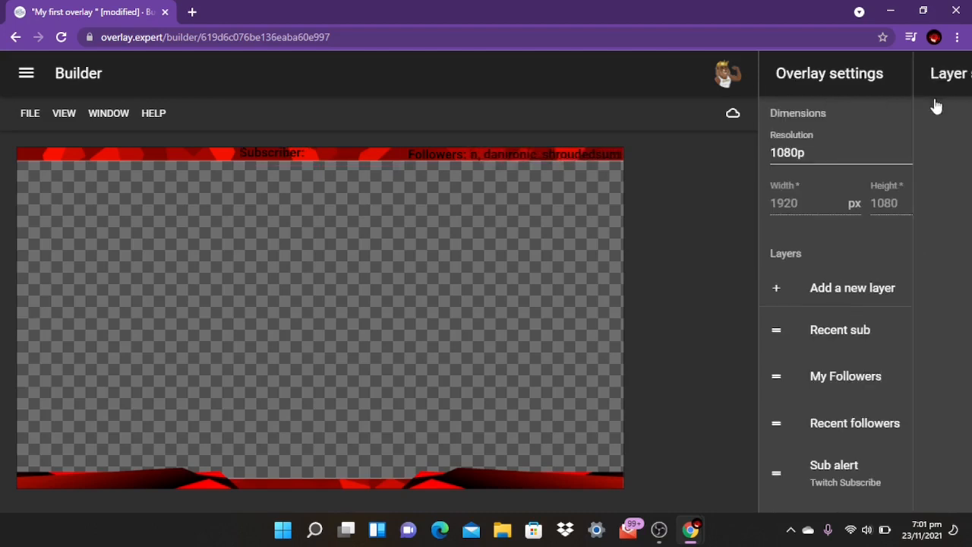
- Add another layer to the overlay and name it "Recent subscriber"
{"action": "left_click", "coordinate": [857, 298]}
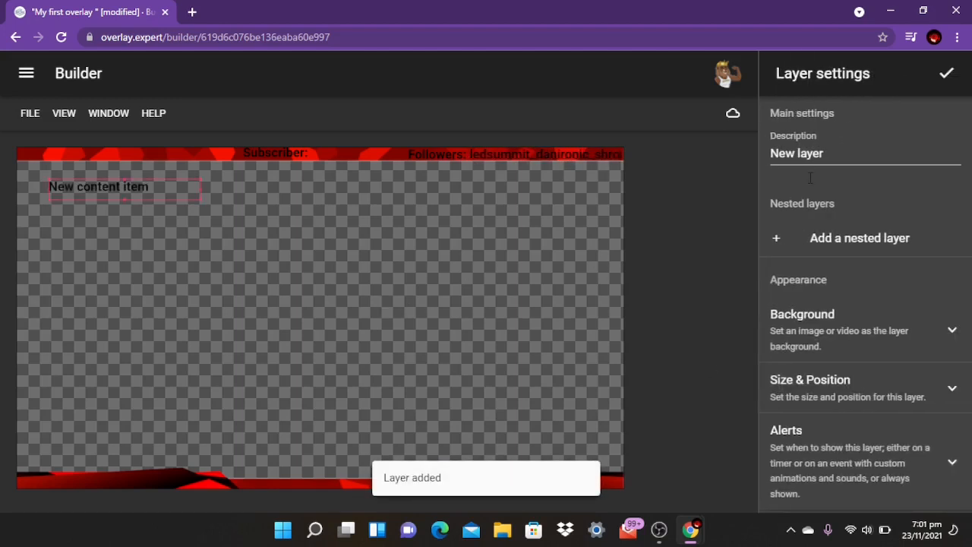
{"action": "left_click_drag", "start_coordinate": [843, 155], "coordinate": [773, 155]}
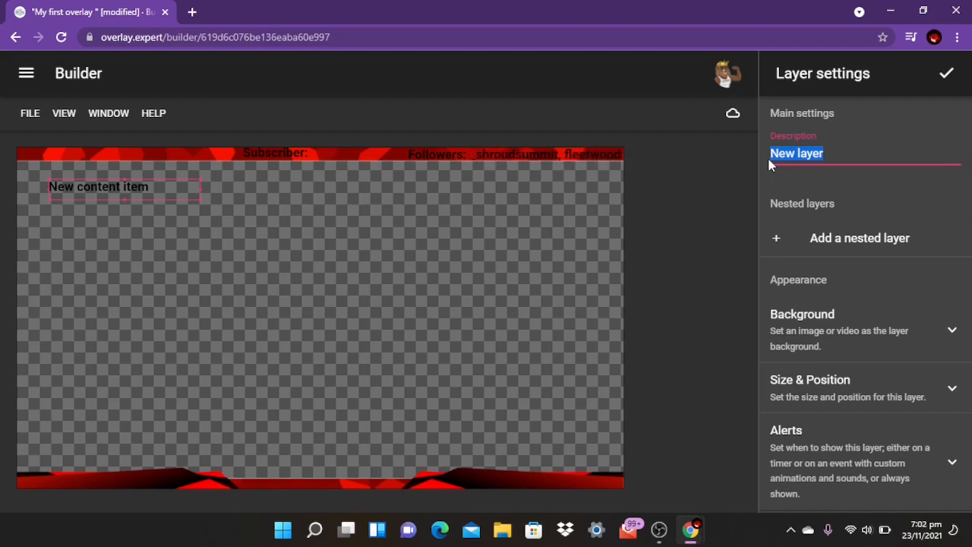
{"action": "type", "text": "R"}
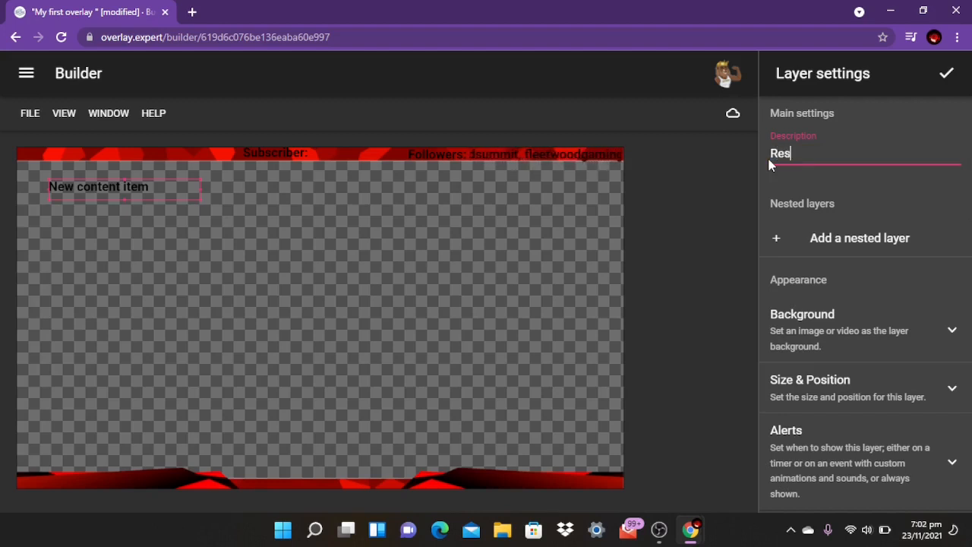
{"action": "type", "text": "ecent subs"}
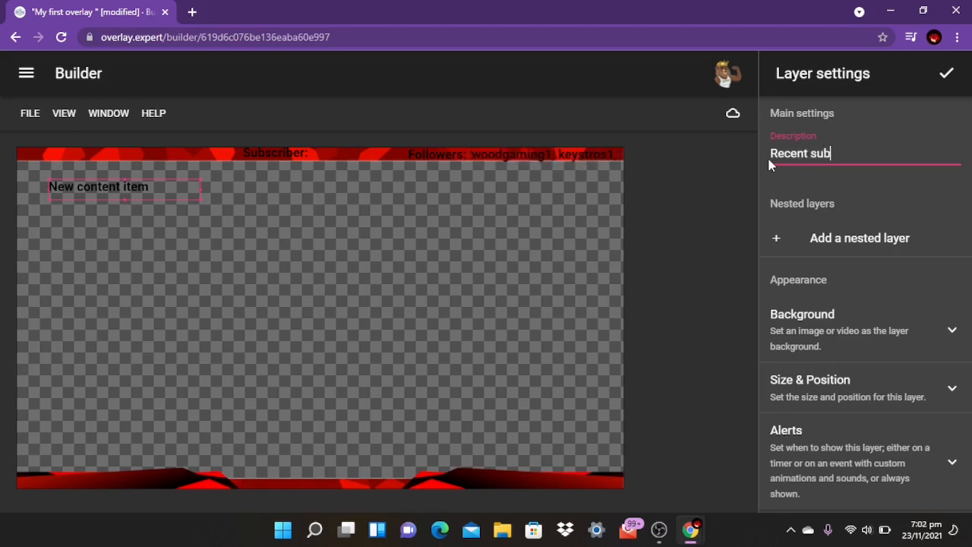
{"action": "type", "text": "iber"}
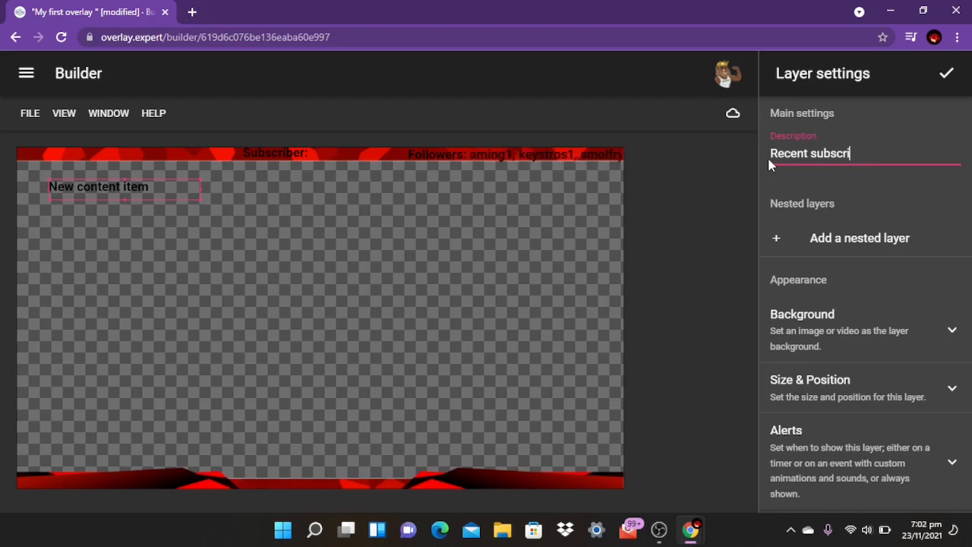
{"action": "left_click", "coordinate": [947, 74]}
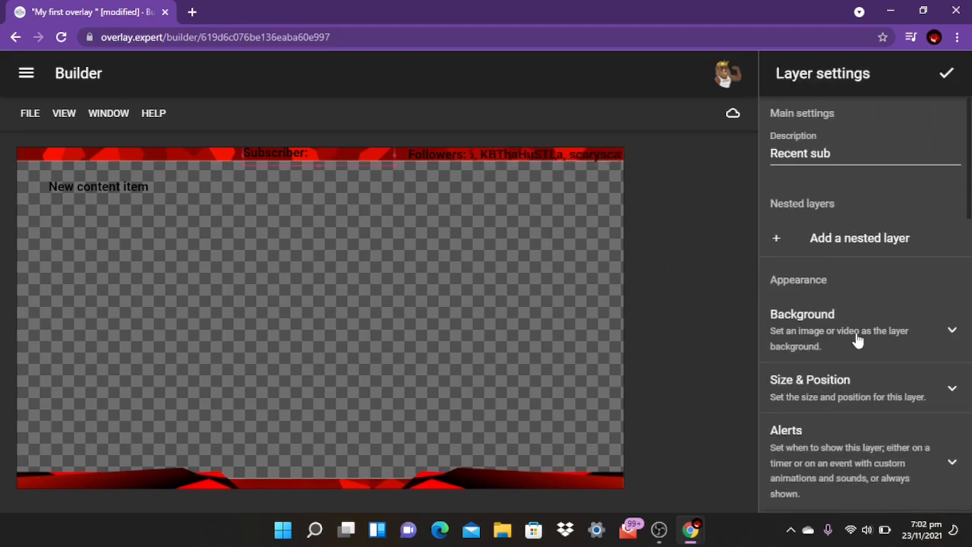
- Rename the Recent sub layer, which holds the subscriber label, as "Subscriber"
{"action": "scroll", "coordinate": [856, 341], "scroll_direction": "down", "scroll_amount": 1}
{"action": "scroll", "coordinate": [857, 341], "scroll_direction": "up", "scroll_amount": 1}
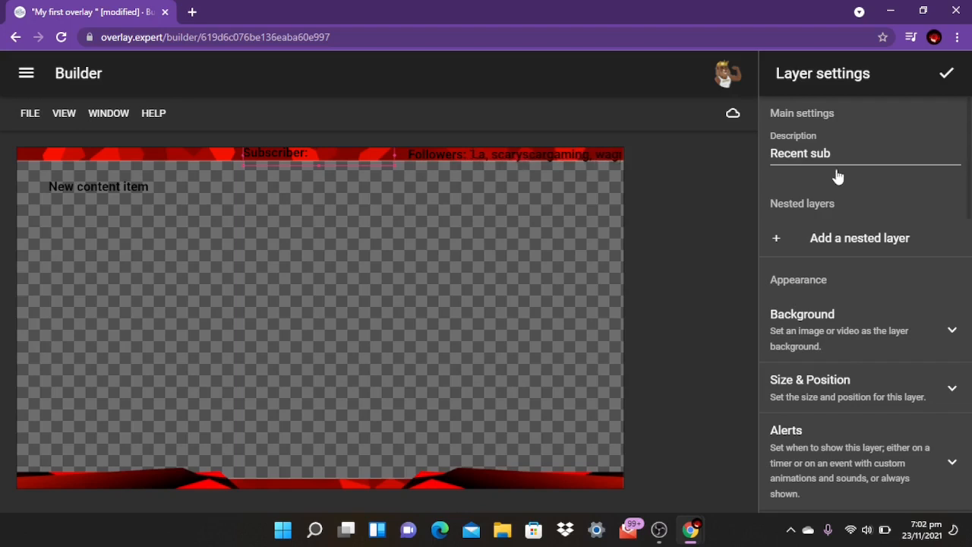
{"action": "left_click_drag", "start_coordinate": [837, 154], "coordinate": [765, 156]}
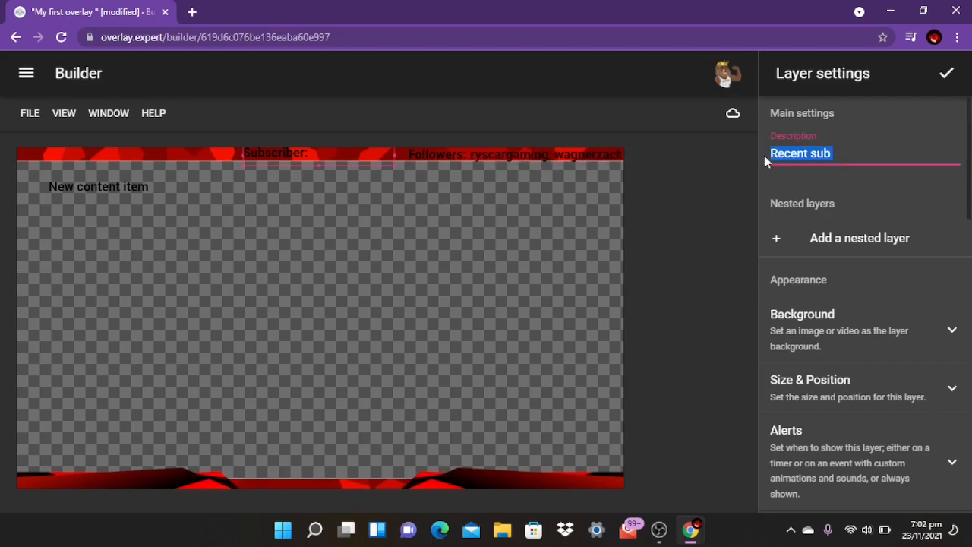
{"action": "type", "text": "Su"}
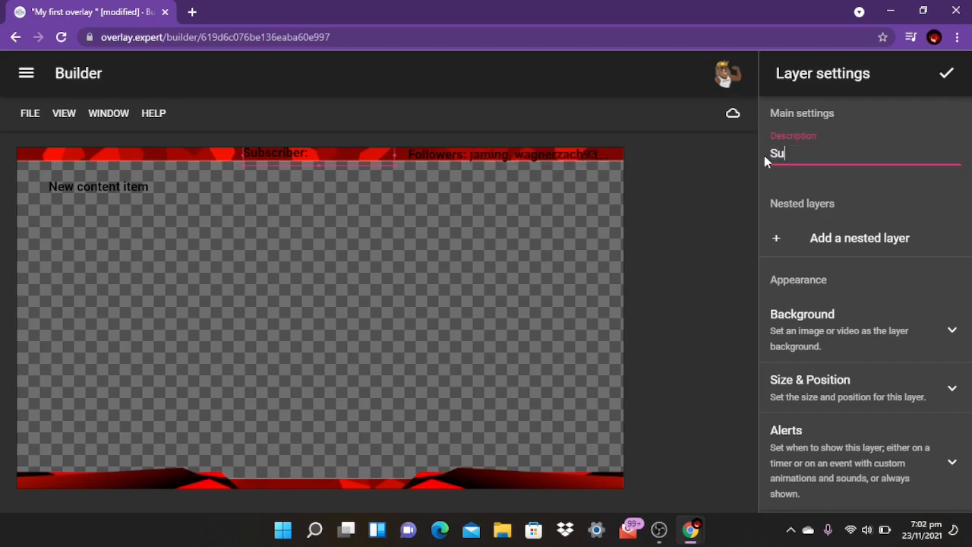
{"action": "type", "text": "b"}
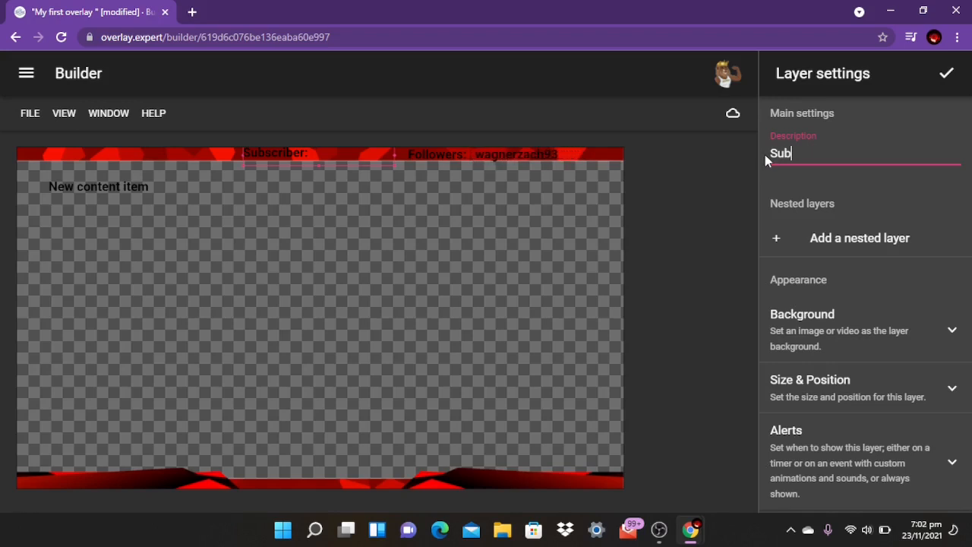
{"action": "type", "text": "scribe"}
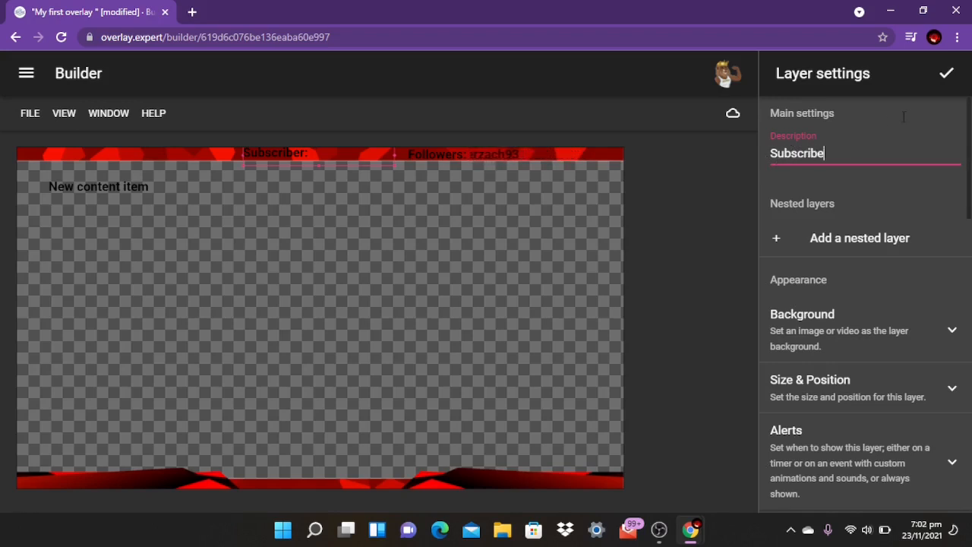
{"action": "type", "text": "r"}
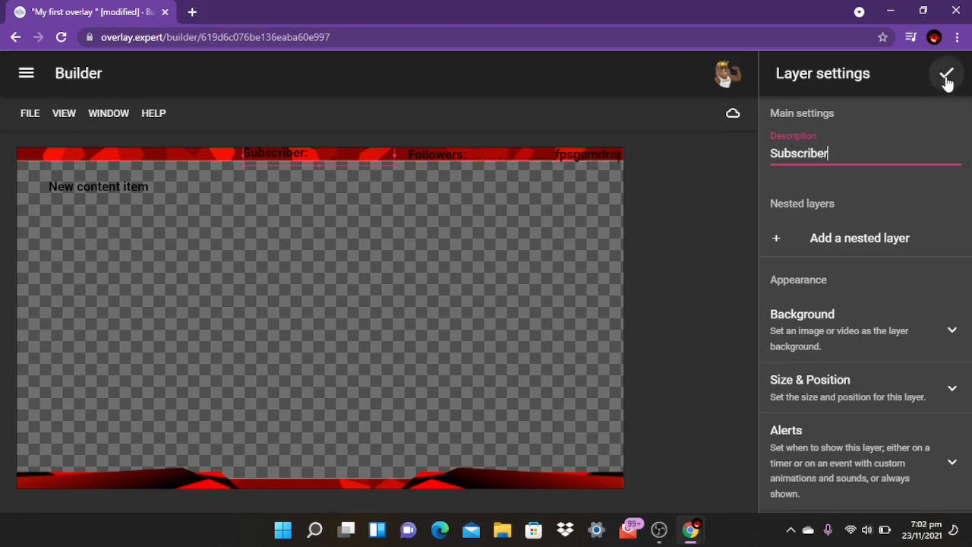
{"action": "left_click", "coordinate": [946, 76]}
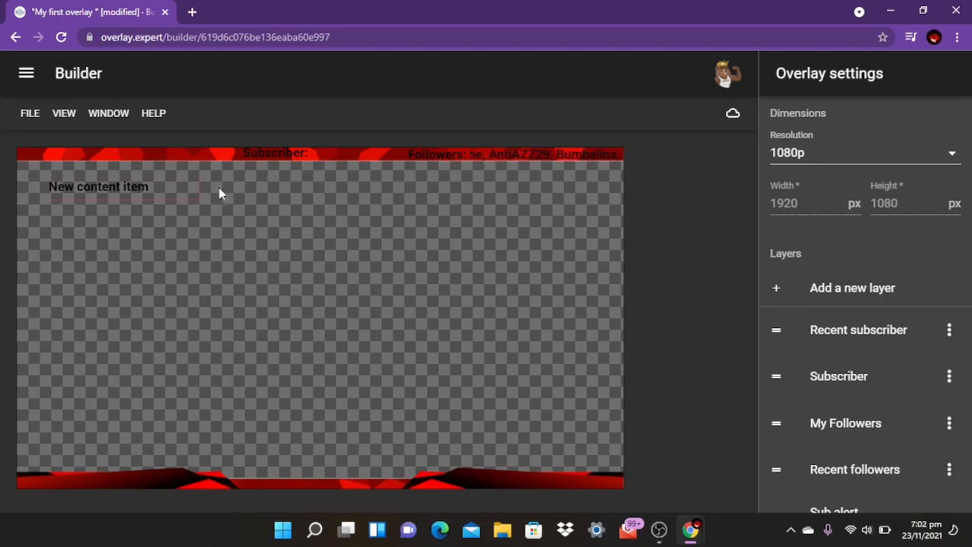
- Place the Recent subscriber layer directly after the "Subscriber:" label and replace its default text with the Twitch Recent Subscribers dynamic item
{"action": "left_click", "coordinate": [177, 186]}
{"action": "left_click_drag", "start_coordinate": [144, 185], "coordinate": [402, 153]}
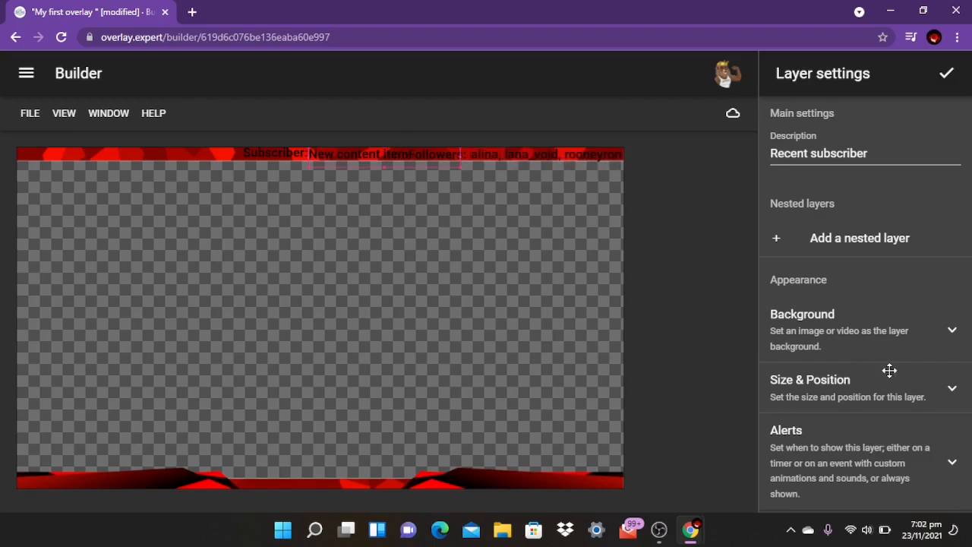
{"action": "scroll", "coordinate": [889, 372], "scroll_direction": "down", "scroll_amount": 9}
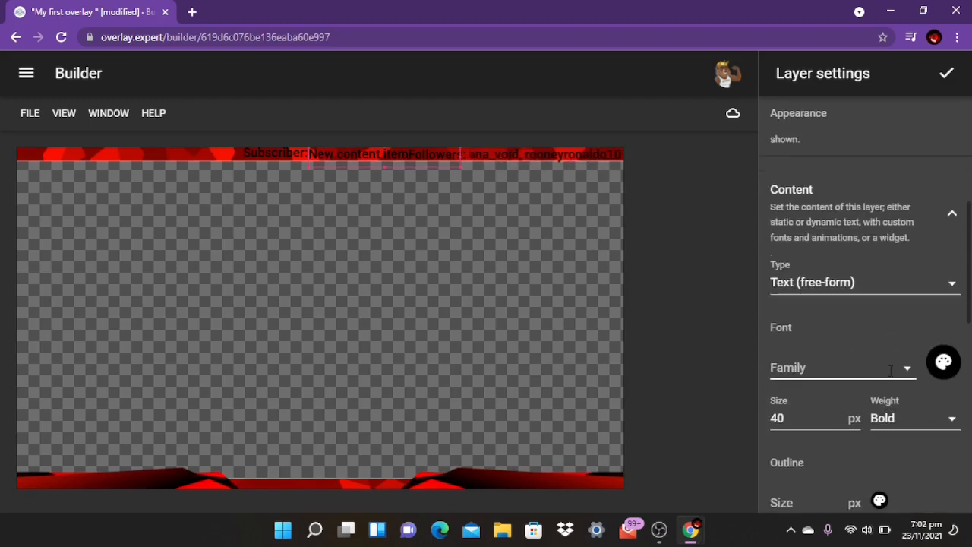
{"action": "scroll", "coordinate": [889, 372], "scroll_direction": "down", "scroll_amount": 3}
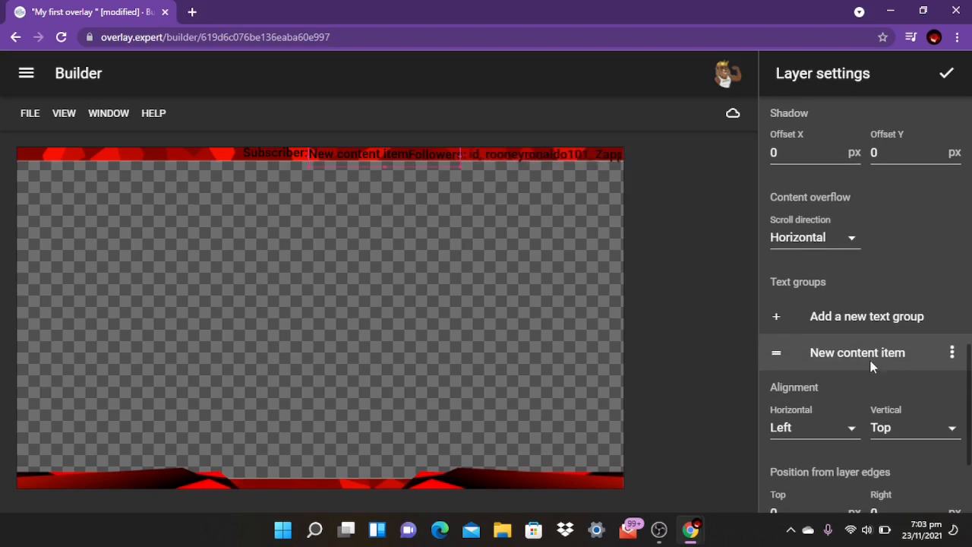
{"action": "left_click", "coordinate": [858, 357]}
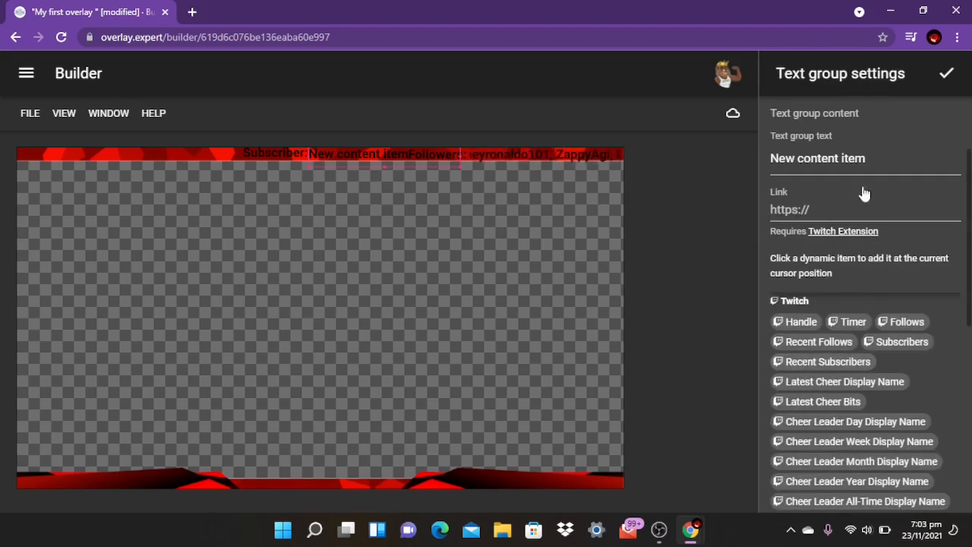
{"action": "left_click_drag", "start_coordinate": [874, 159], "coordinate": [754, 166]}
{"action": "key", "text": "BackSpace"}
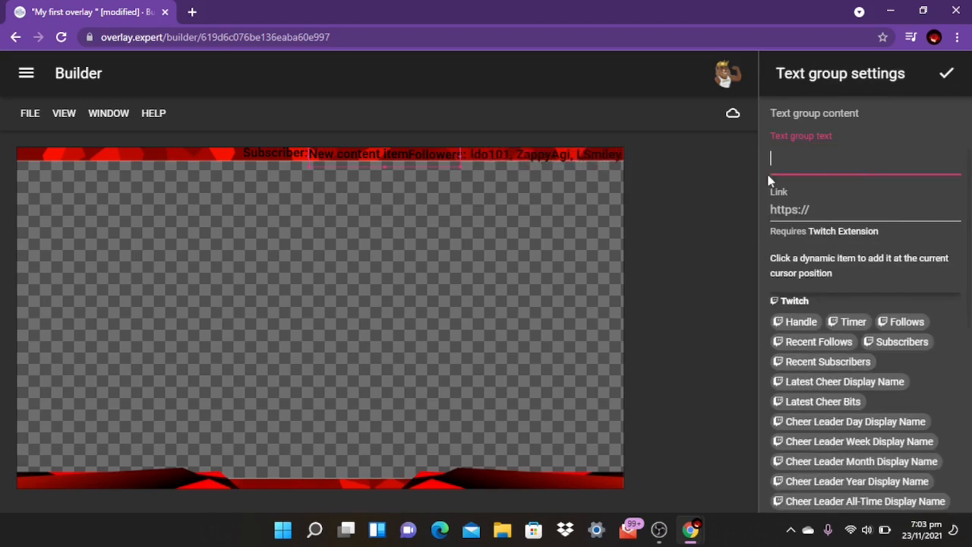
{"action": "left_click", "coordinate": [850, 366]}
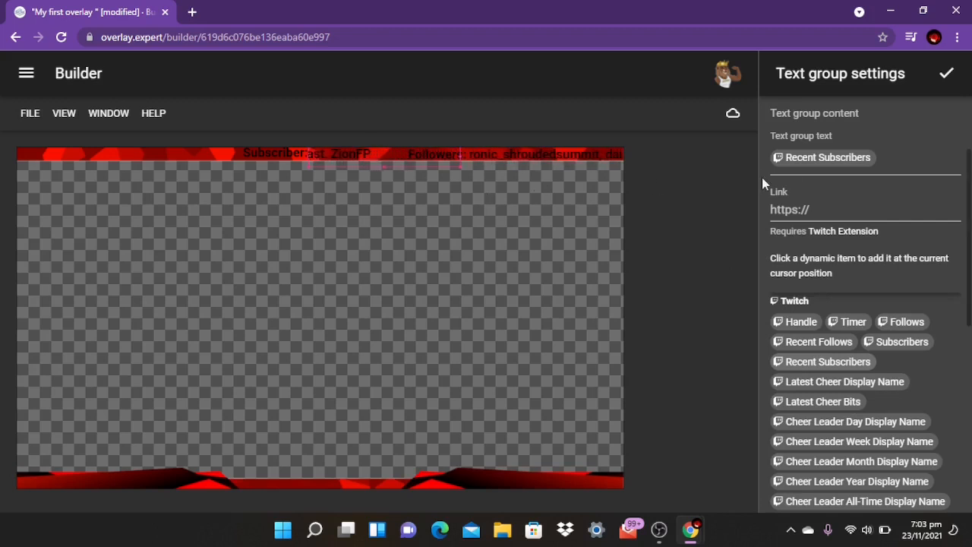
- Set the number of subscribers shown by the Recent Subscribers item to 1
{"action": "left_click", "coordinate": [837, 161]}
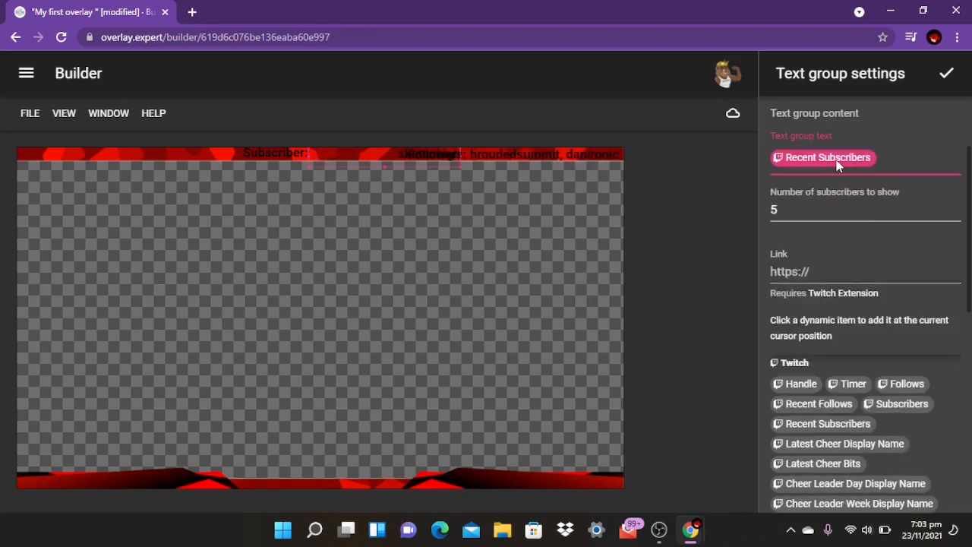
{"action": "left_click_drag", "start_coordinate": [798, 206], "coordinate": [751, 212]}
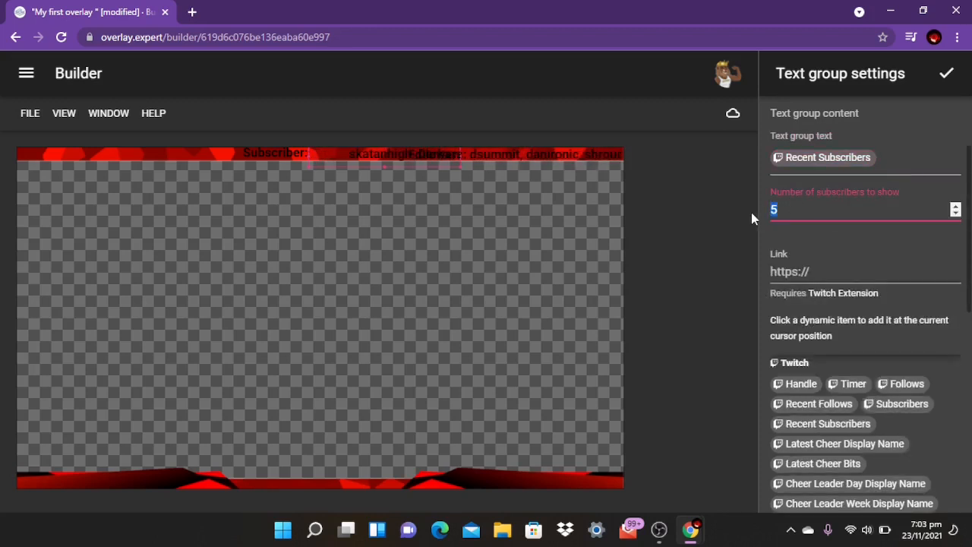
{"action": "key", "text": "BackSpace"}
{"action": "type", "text": "1"}
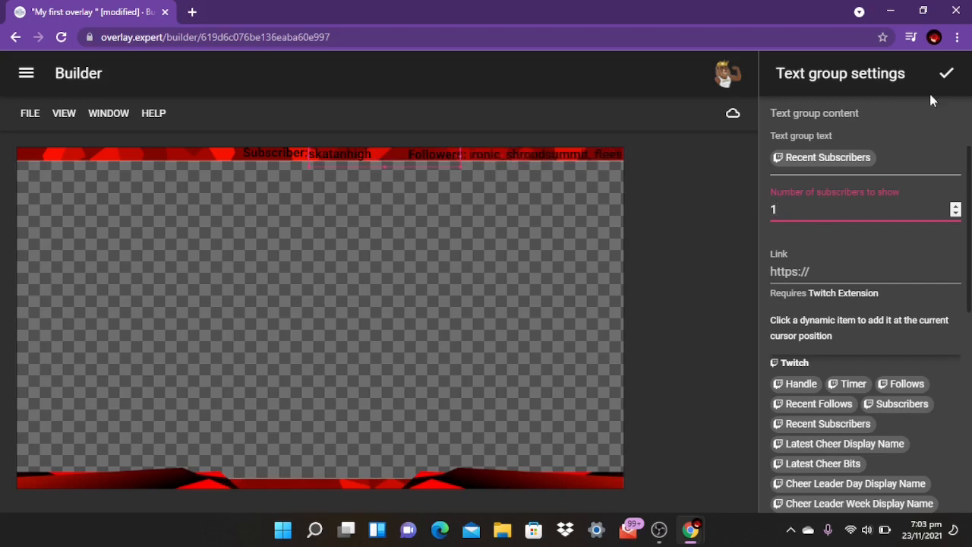
{"action": "scroll", "coordinate": [776, 210], "scroll_direction": "down", "scroll_amount": 2}
{"action": "key", "text": "Escape"}
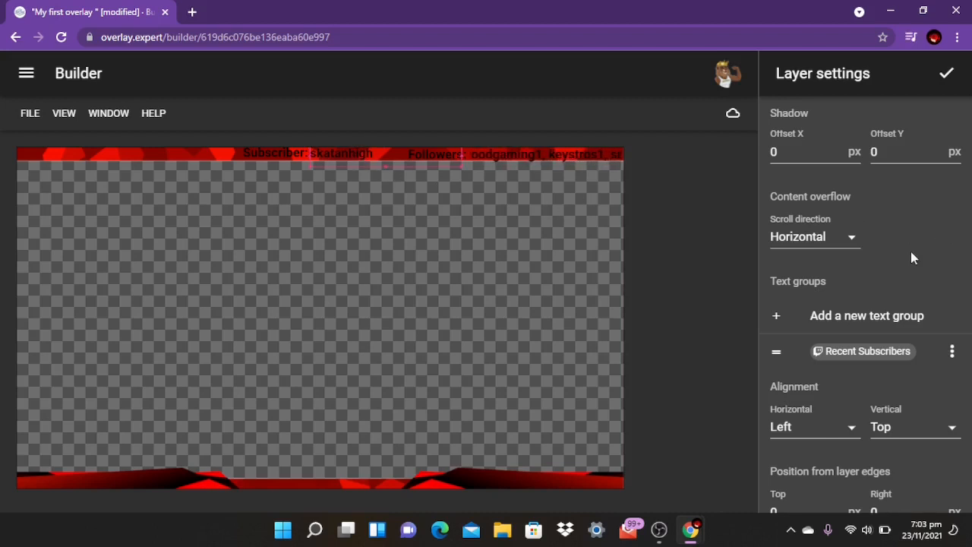
{"action": "scroll", "coordinate": [911, 258], "scroll_direction": "up", "scroll_amount": 1}
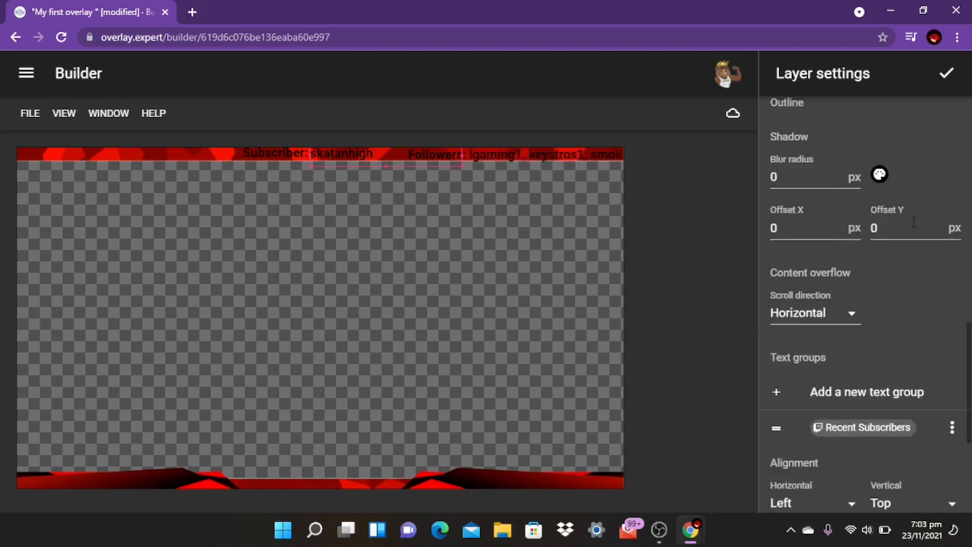
- Finish editing the Recent subscriber layer and return to the overlay's settings and layer list
{"action": "left_click", "coordinate": [946, 77]}
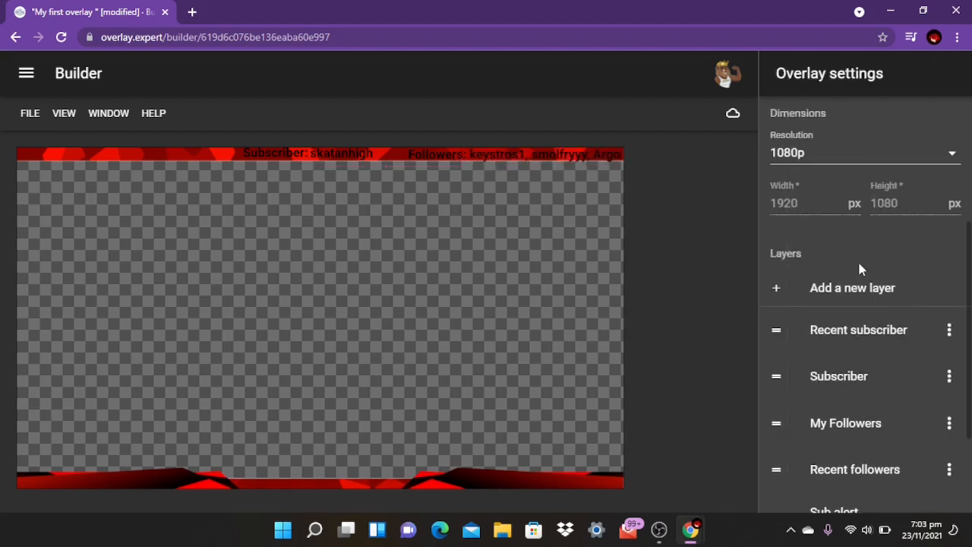
{"action": "scroll", "coordinate": [858, 261], "scroll_direction": "up", "scroll_amount": 3}
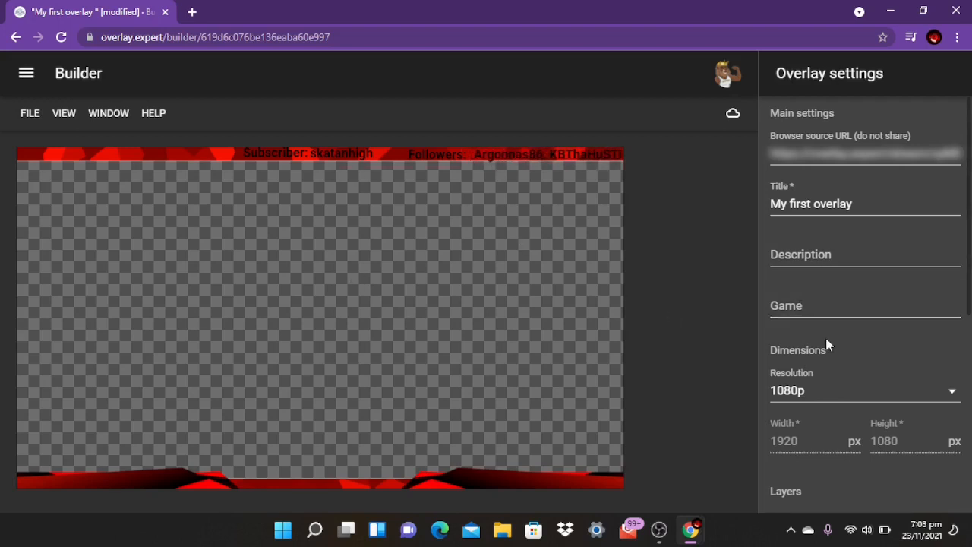
{"action": "scroll", "coordinate": [827, 344], "scroll_direction": "down", "scroll_amount": 3}
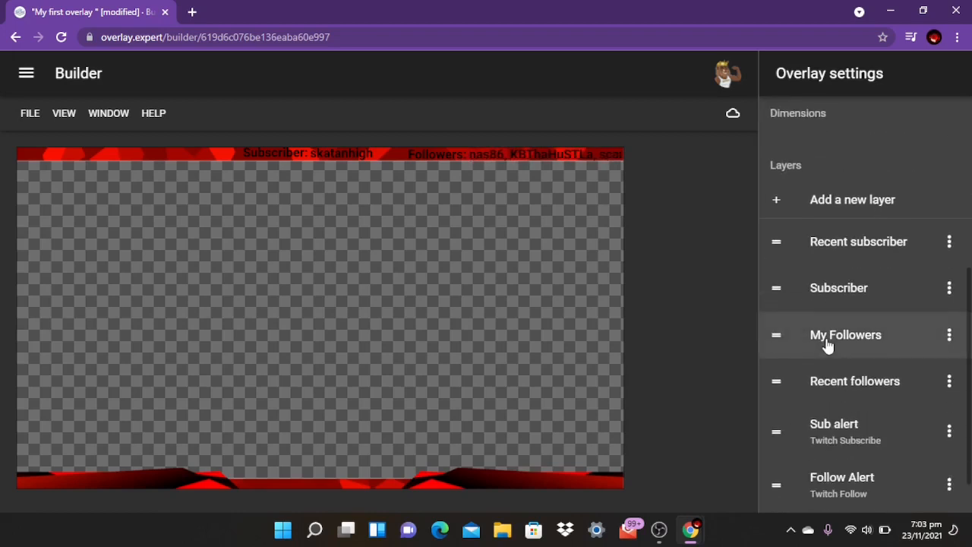
- Make the Recent subscriber layer's alert event-based with the Twitch Subscribe event, then close the layer's settings
{"action": "left_click", "coordinate": [353, 156]}
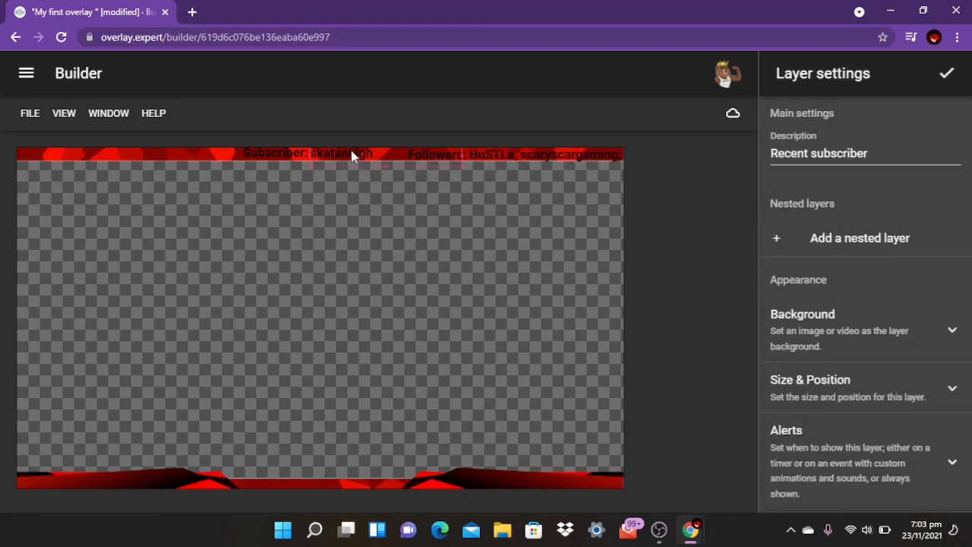
{"action": "scroll", "coordinate": [851, 322], "scroll_direction": "down", "scroll_amount": 1}
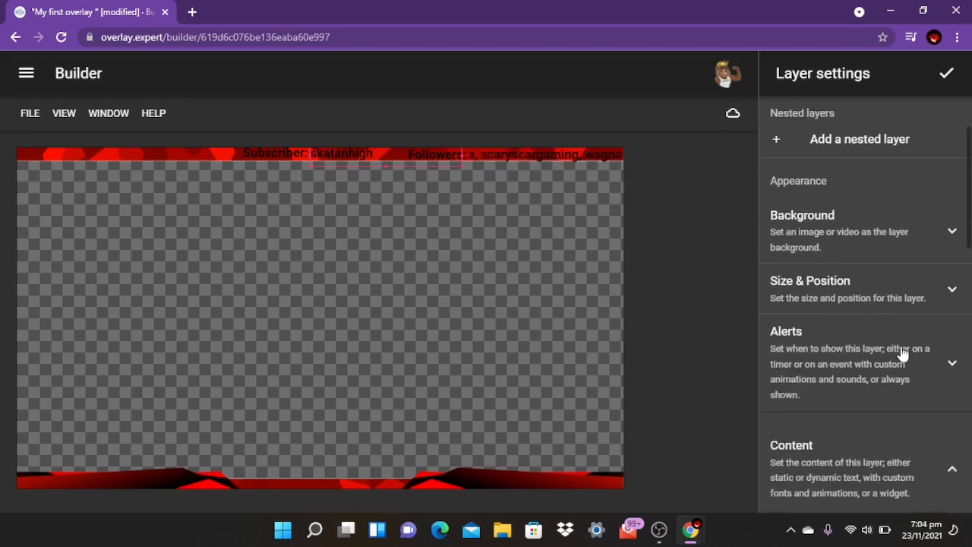
{"action": "left_click", "coordinate": [846, 349]}
{"action": "scroll", "coordinate": [837, 336], "scroll_direction": "down", "scroll_amount": 1}
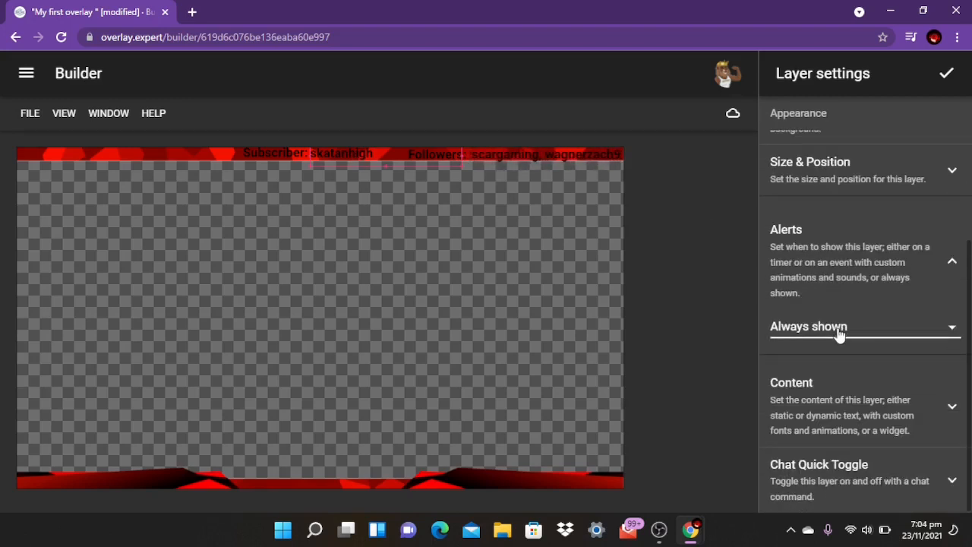
{"action": "left_click", "coordinate": [838, 328]}
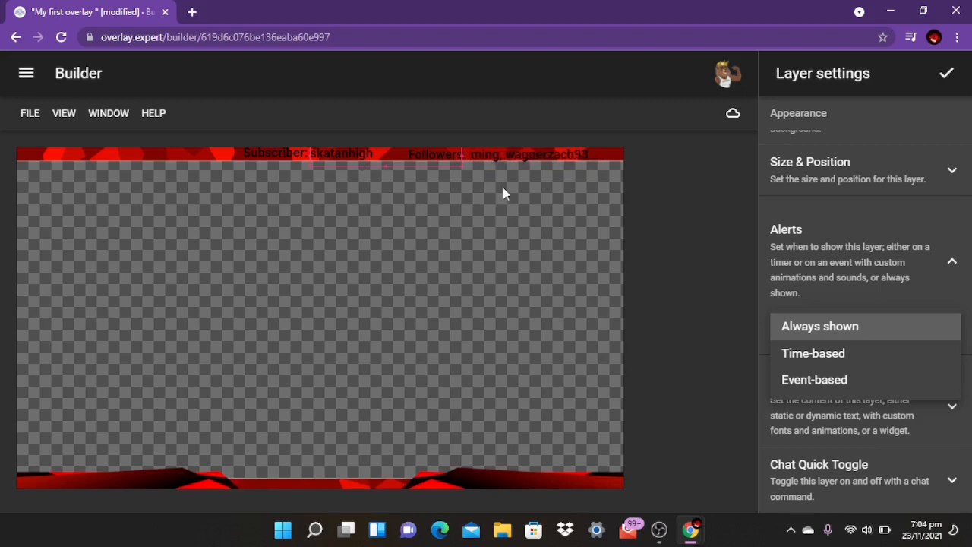
{"action": "left_click", "coordinate": [845, 385]}
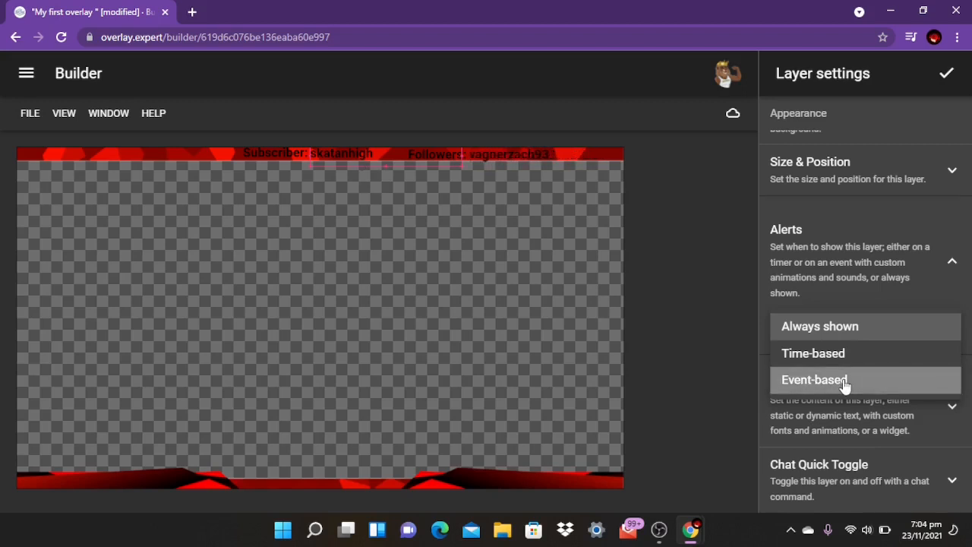
{"action": "left_click", "coordinate": [845, 384]}
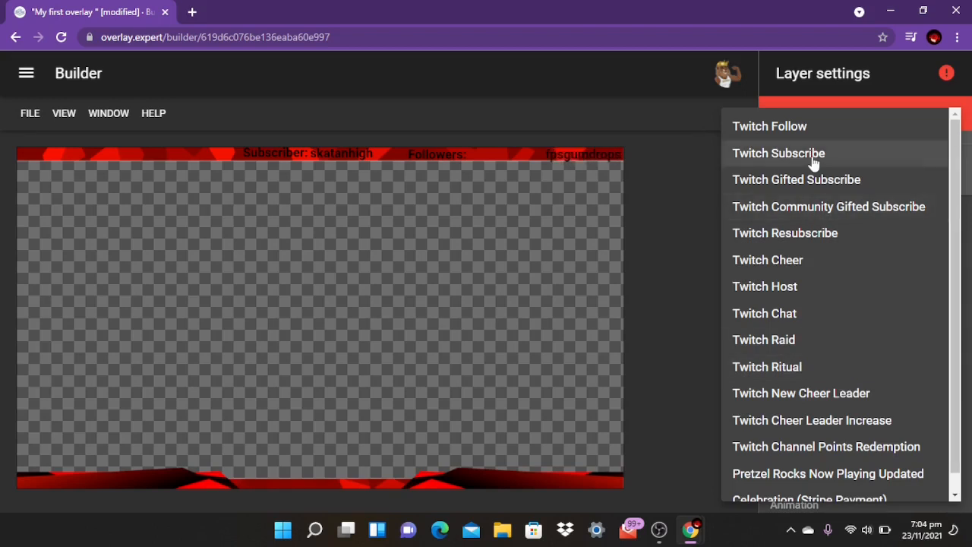
{"action": "left_click", "coordinate": [811, 156]}
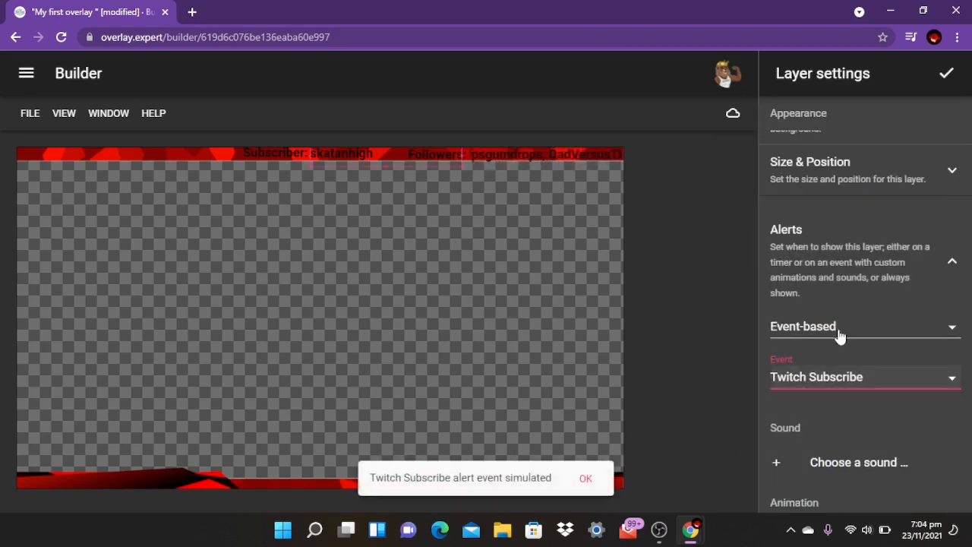
{"action": "scroll", "coordinate": [840, 339], "scroll_direction": "down", "scroll_amount": 2}
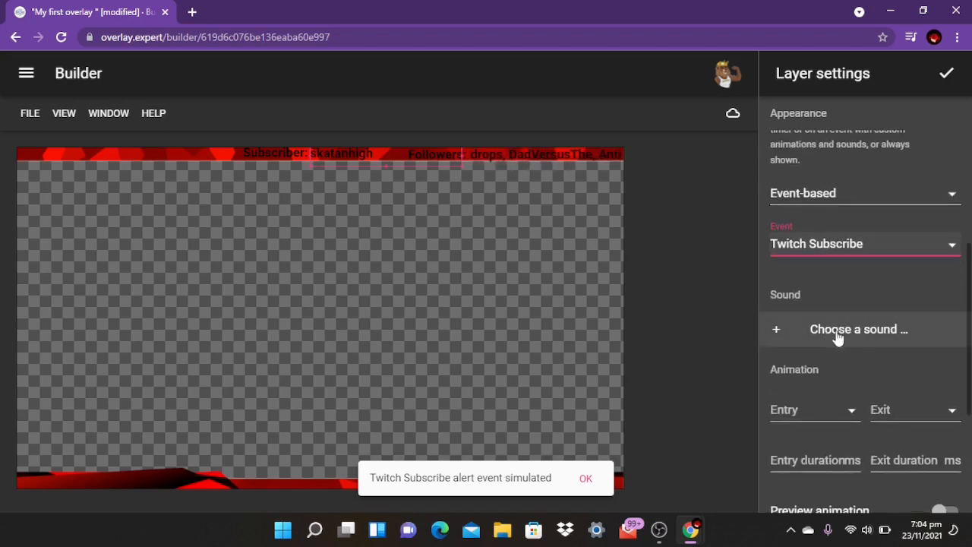
{"action": "scroll", "coordinate": [831, 393], "scroll_direction": "down", "scroll_amount": 3}
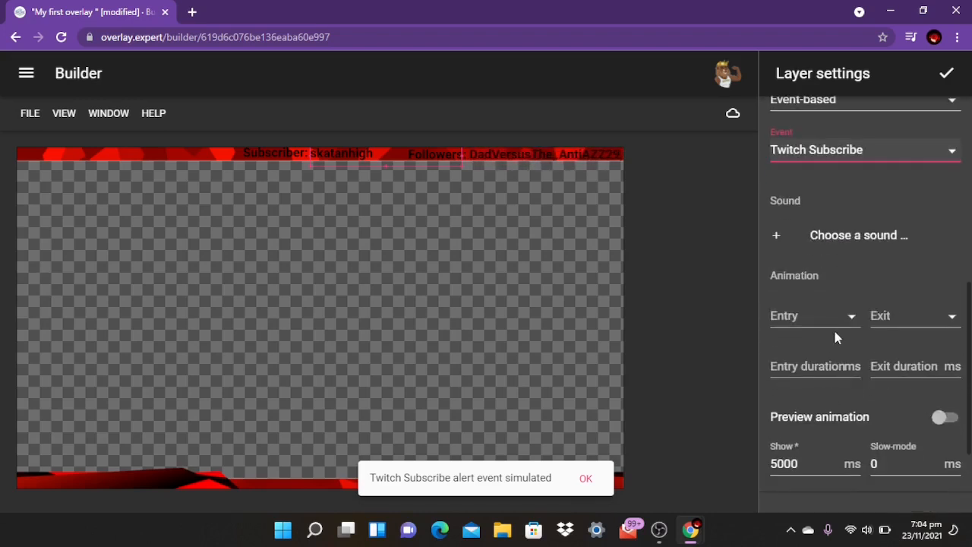
{"action": "scroll", "coordinate": [865, 420], "scroll_direction": "down", "scroll_amount": 1}
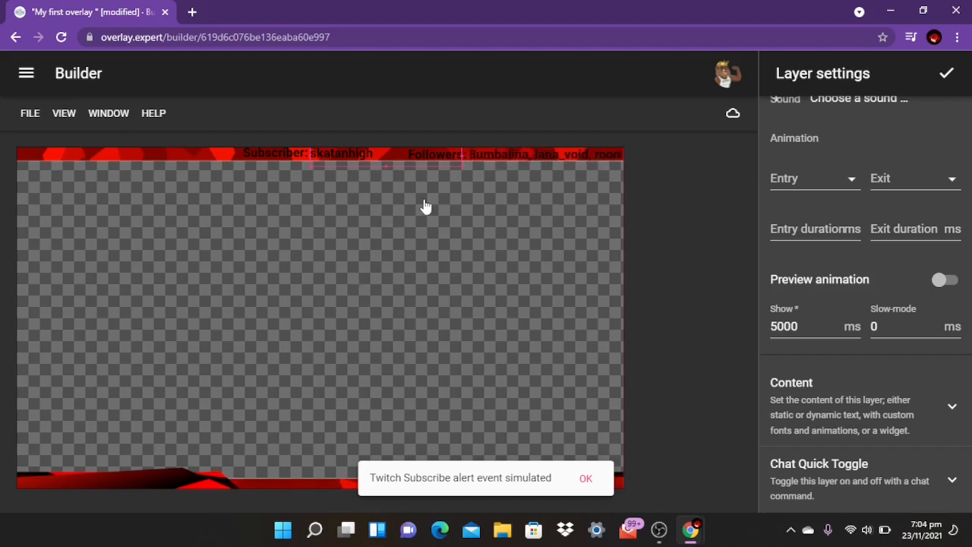
{"action": "left_click", "coordinate": [953, 78]}
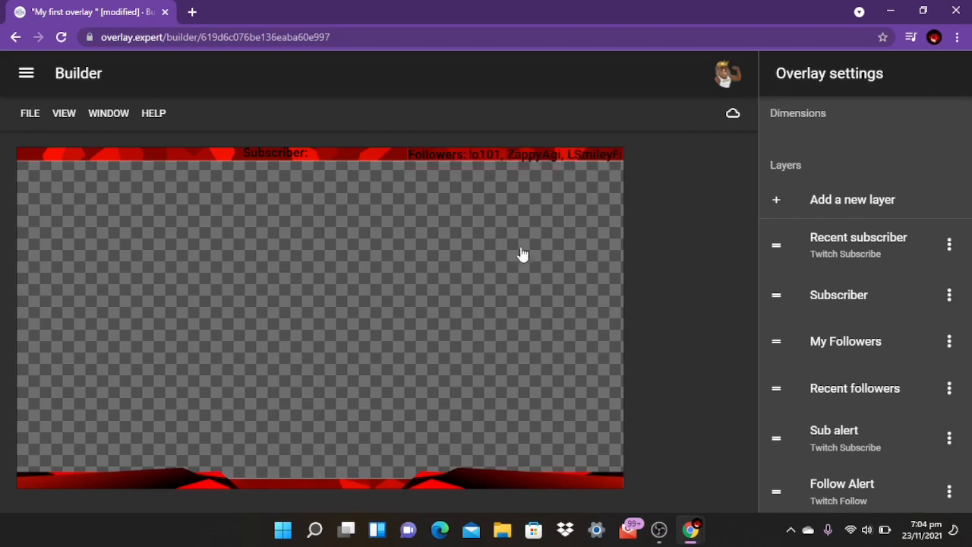
- Save the overlay and locate "My first overlay" among the account's own overlays
{"action": "left_click", "coordinate": [732, 115]}
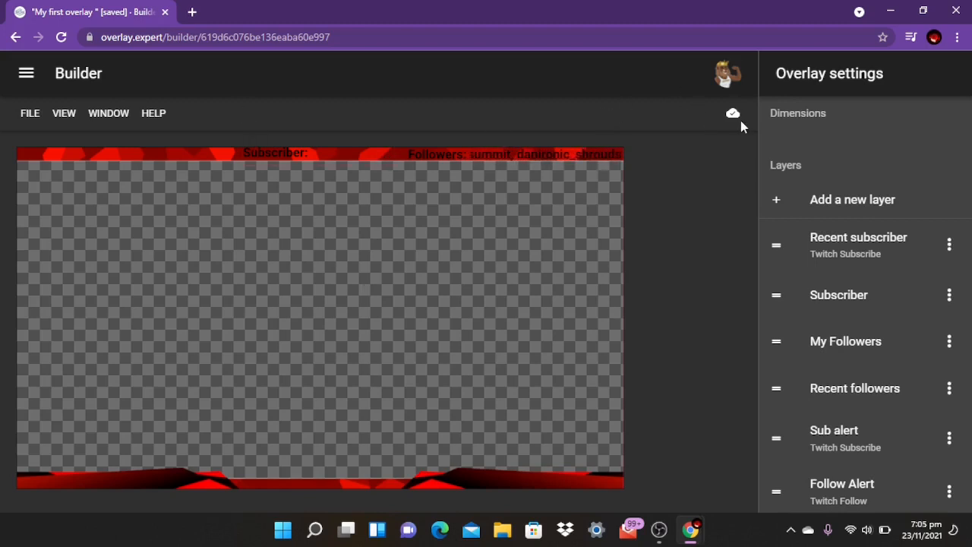
{"action": "left_click", "coordinate": [727, 76]}
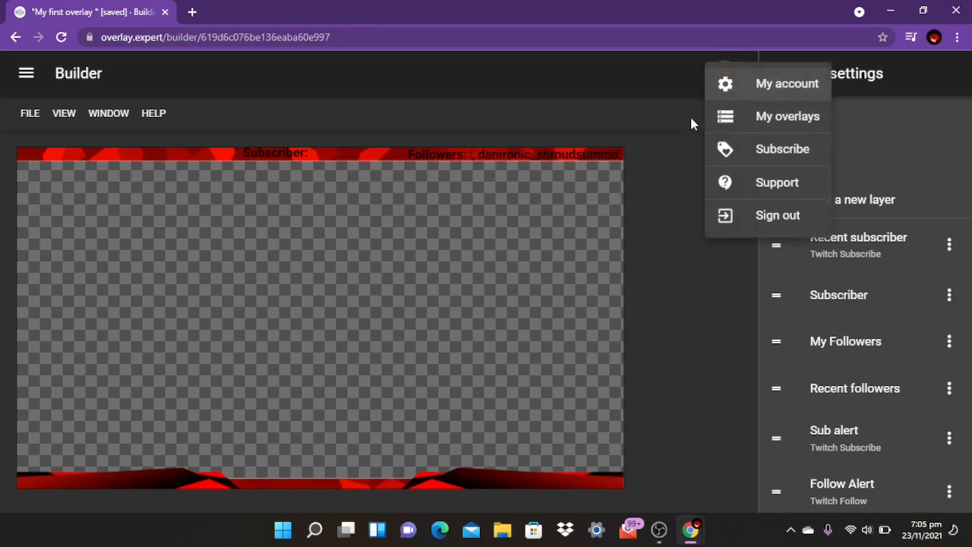
{"action": "left_click", "coordinate": [740, 122]}
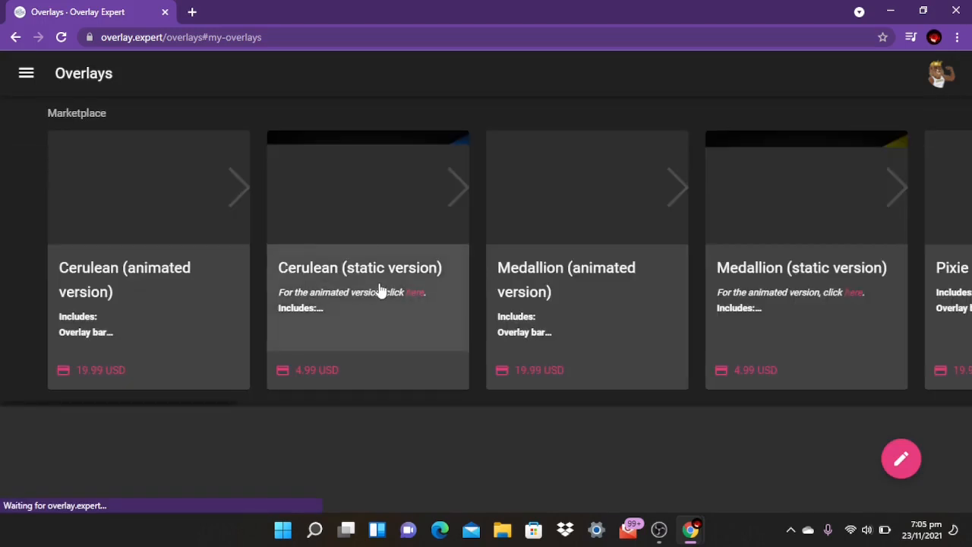
{"action": "scroll", "coordinate": [382, 328], "scroll_direction": "down", "scroll_amount": 3}
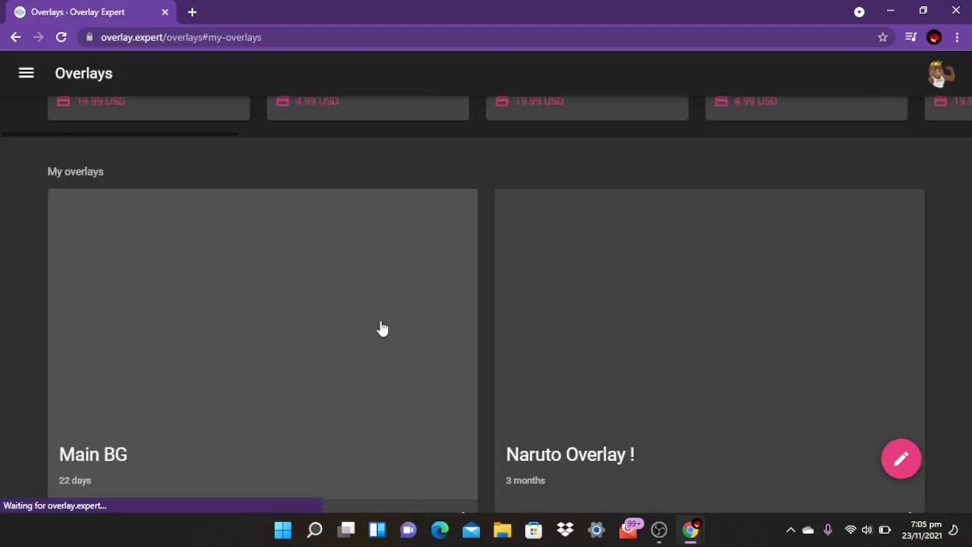
{"action": "scroll", "coordinate": [382, 328], "scroll_direction": "down", "scroll_amount": 1}
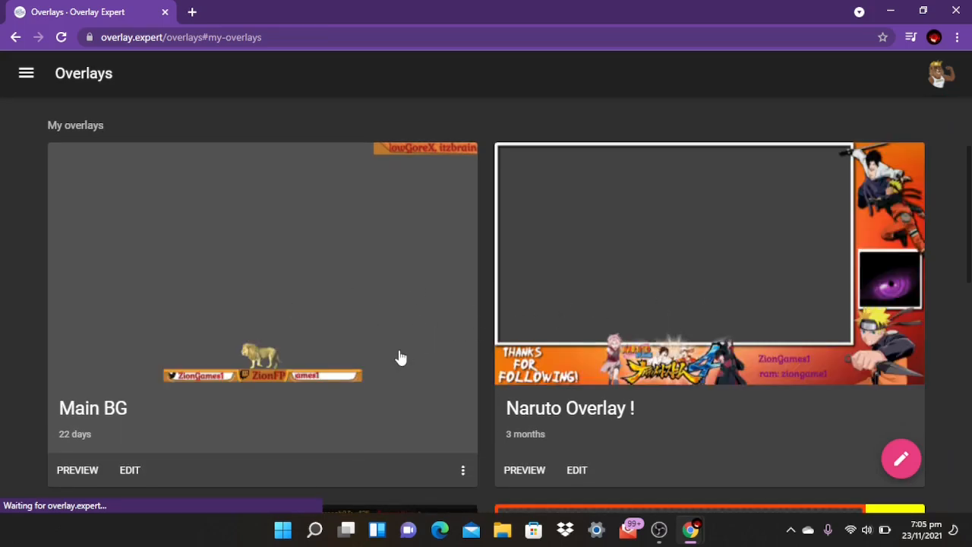
{"action": "scroll", "coordinate": [401, 356], "scroll_direction": "down", "scroll_amount": 2}
{"action": "scroll", "coordinate": [401, 357], "scroll_direction": "down", "scroll_amount": 2}
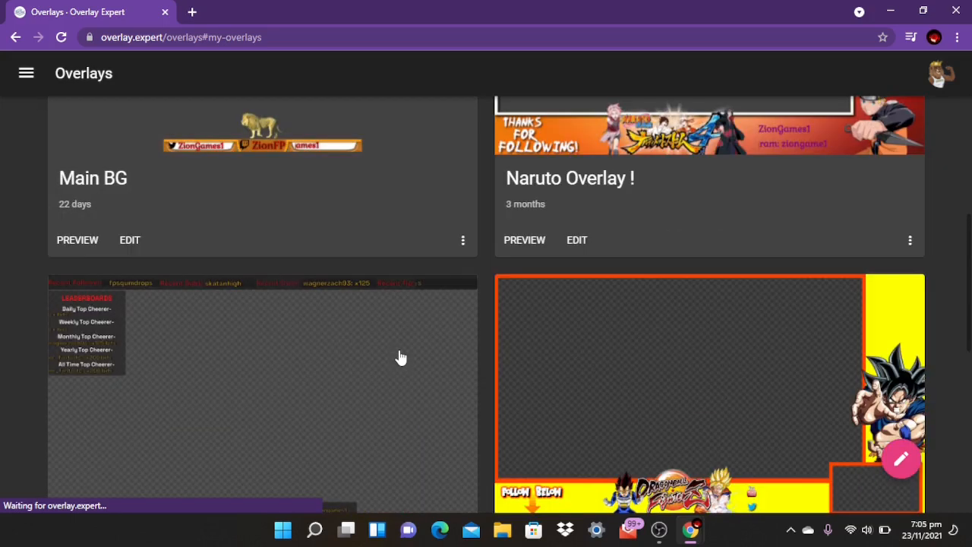
{"action": "scroll", "coordinate": [401, 357], "scroll_direction": "down", "scroll_amount": 3}
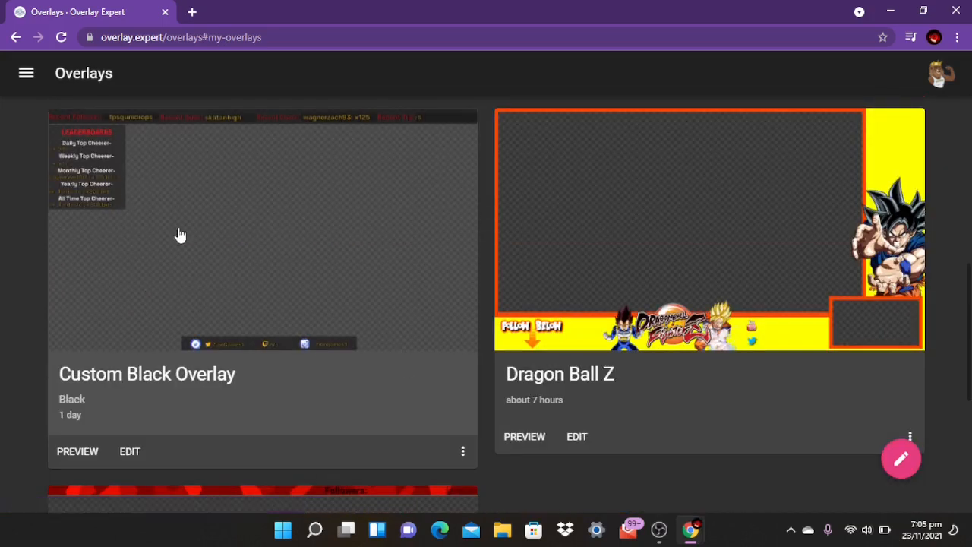
{"action": "scroll", "coordinate": [361, 251], "scroll_direction": "down", "scroll_amount": 5}
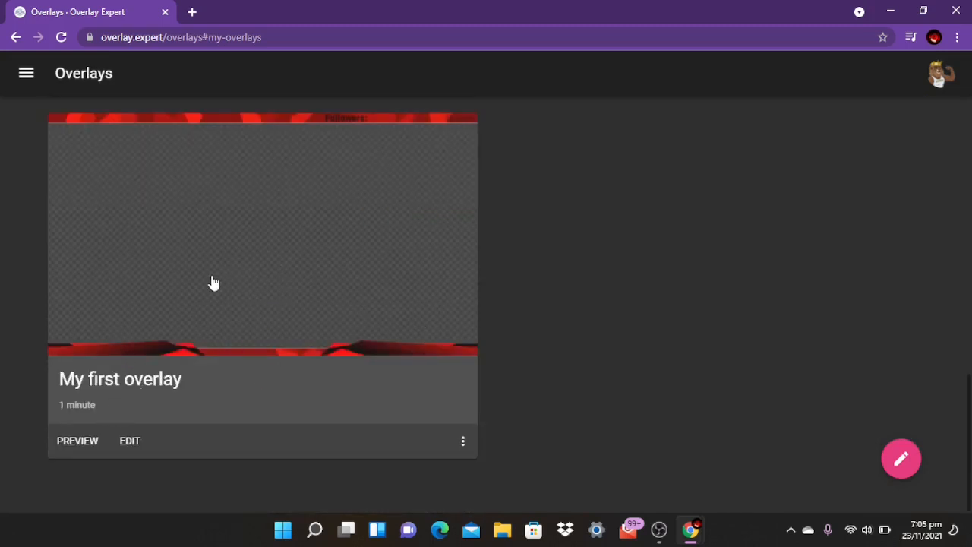
- Search for "twitch" in a new browser tab and open the Twitch website
{"action": "left_click", "coordinate": [194, 13]}
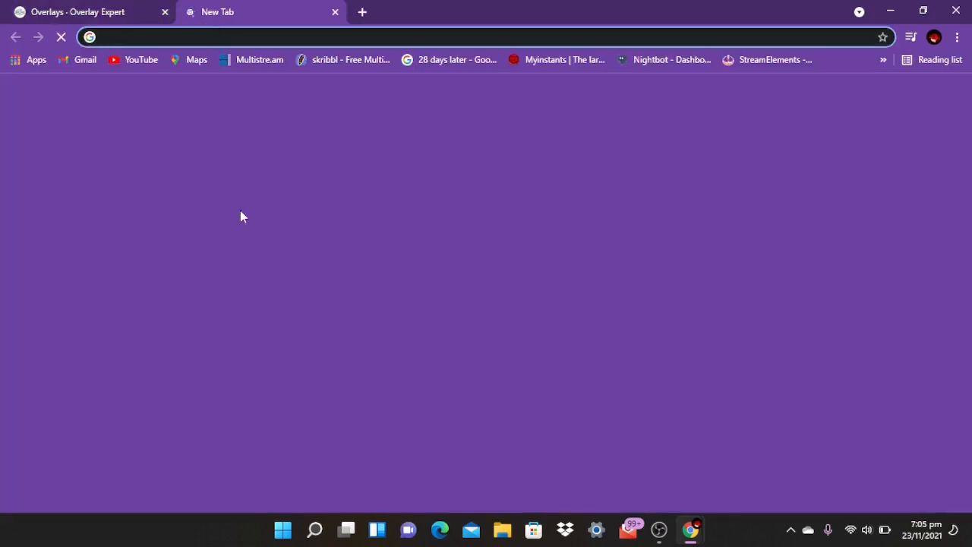
{"action": "type", "text": "twitch"}
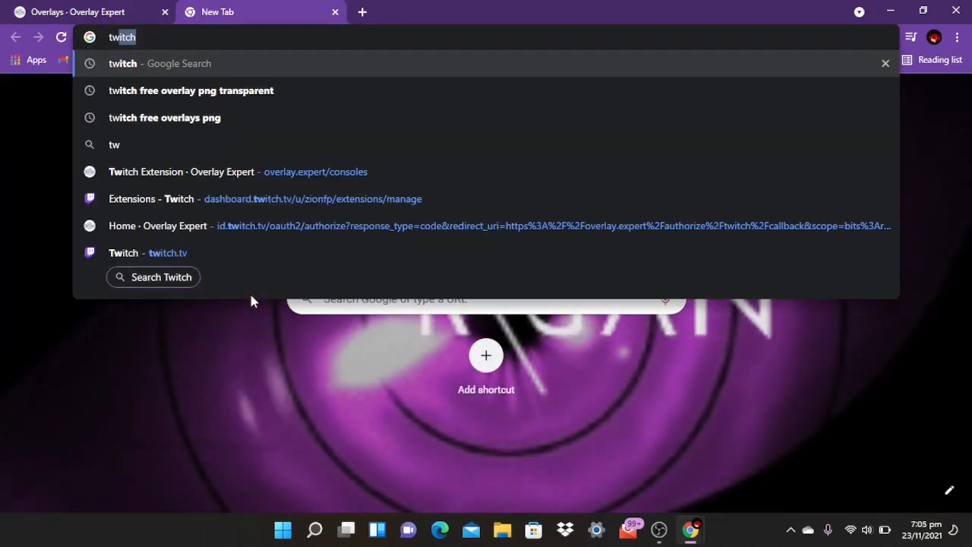
{"action": "key", "text": "Return"}
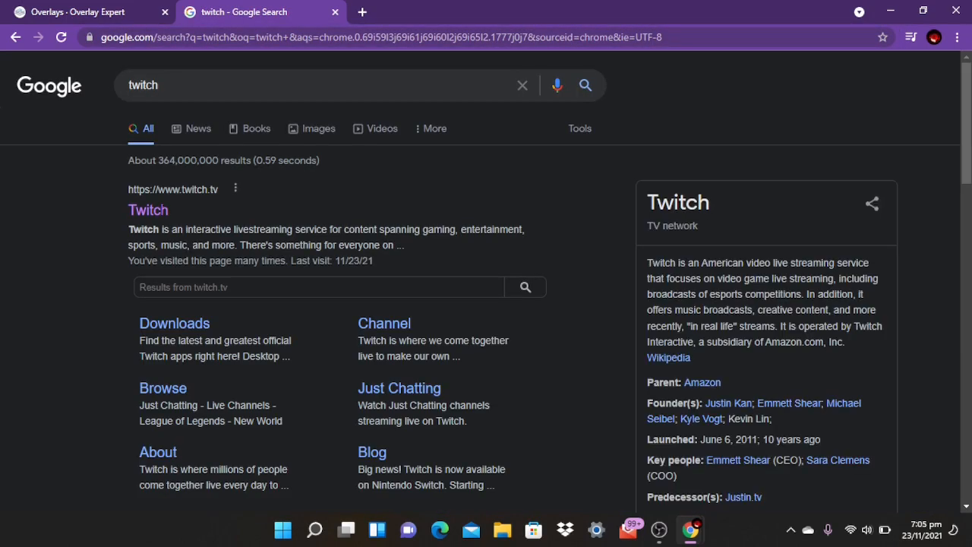
{"action": "left_click", "coordinate": [153, 211]}
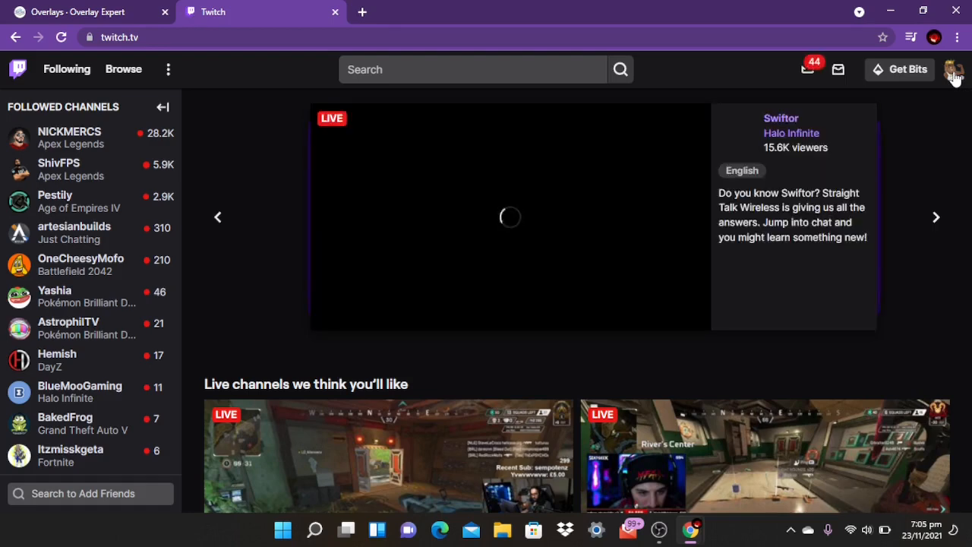
- Open the Extensions page of the Twitch Creator Dashboard
{"action": "left_click", "coordinate": [953, 72]}
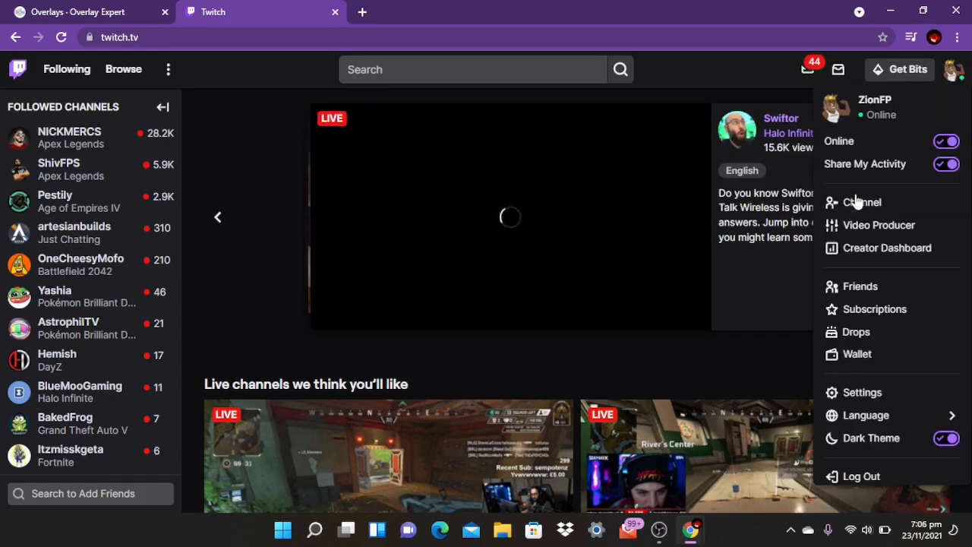
{"action": "left_click", "coordinate": [860, 250]}
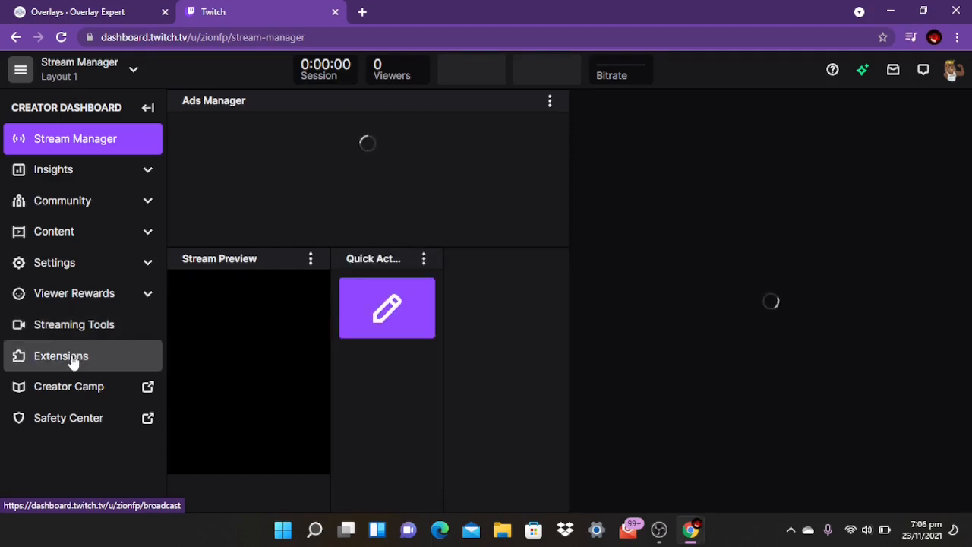
{"action": "left_click", "coordinate": [74, 361]}
{"action": "left_click", "coordinate": [106, 11]}
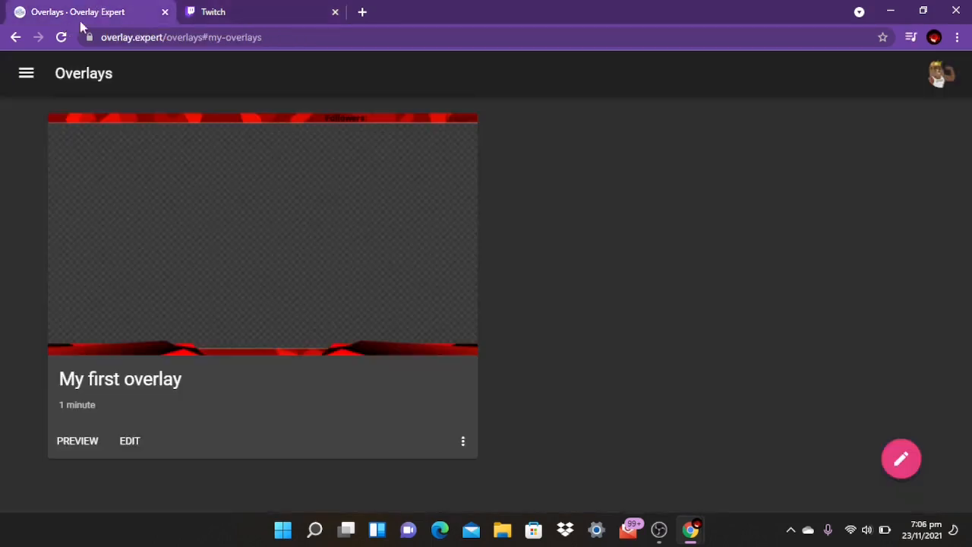
{"action": "left_click", "coordinate": [241, 11]}
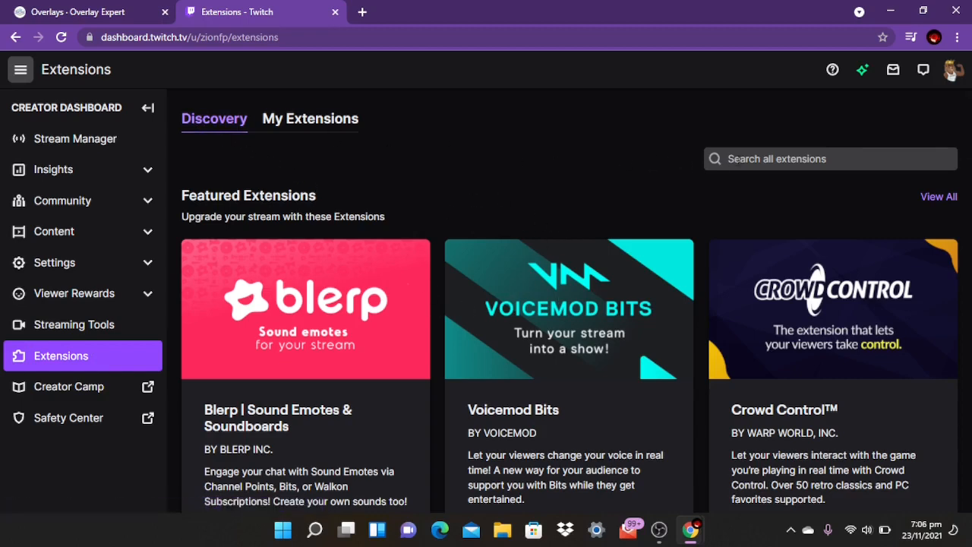
- Search all Twitch extensions for "overlay expert"
{"action": "left_click", "coordinate": [755, 158]}
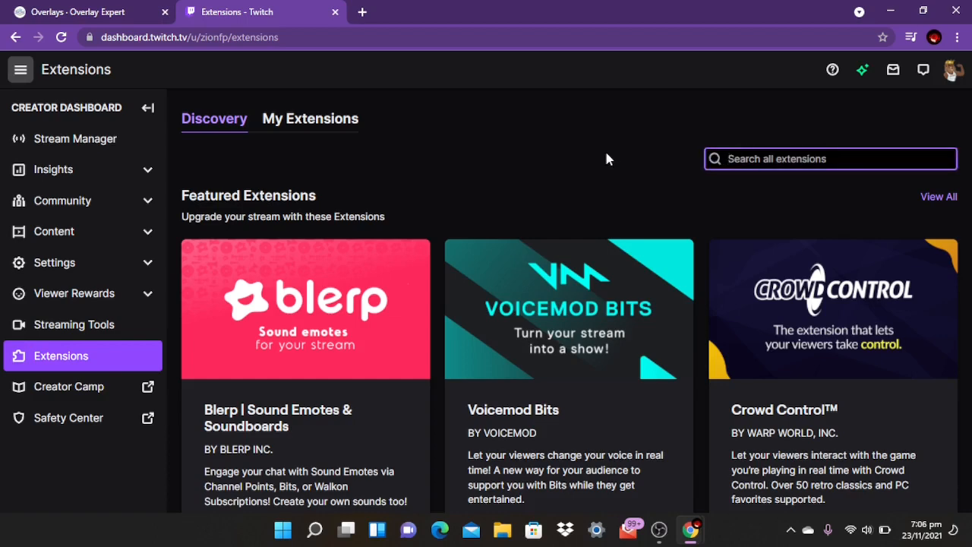
{"action": "type", "text": "overlay"}
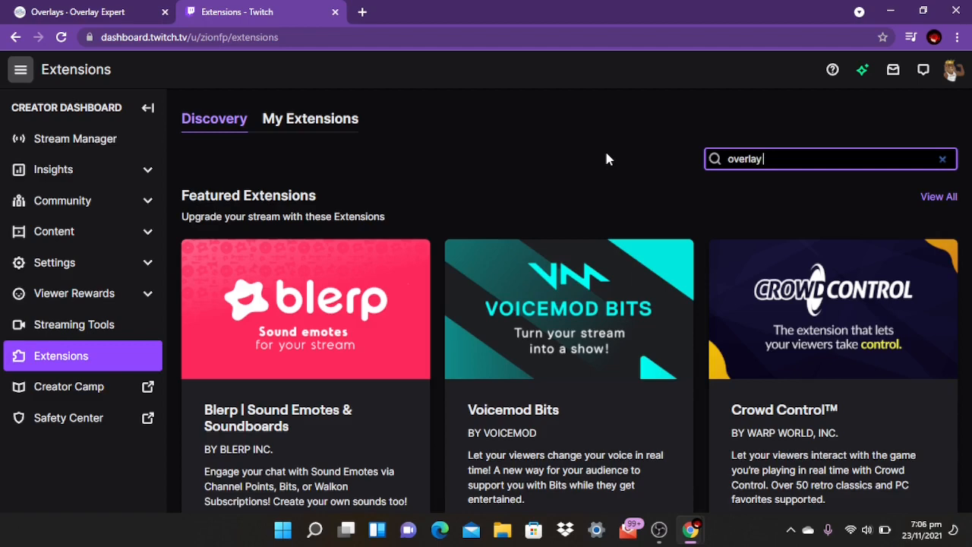
{"action": "type", "text": " expert"}
{"action": "key", "text": "Return"}
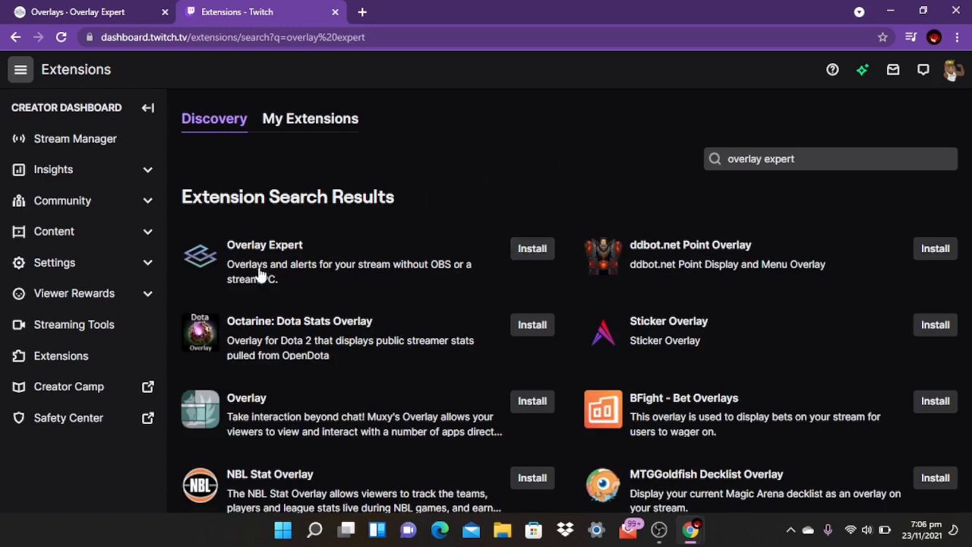
- Install the Overlay Expert extension and open its configuration
{"action": "left_click", "coordinate": [518, 252]}
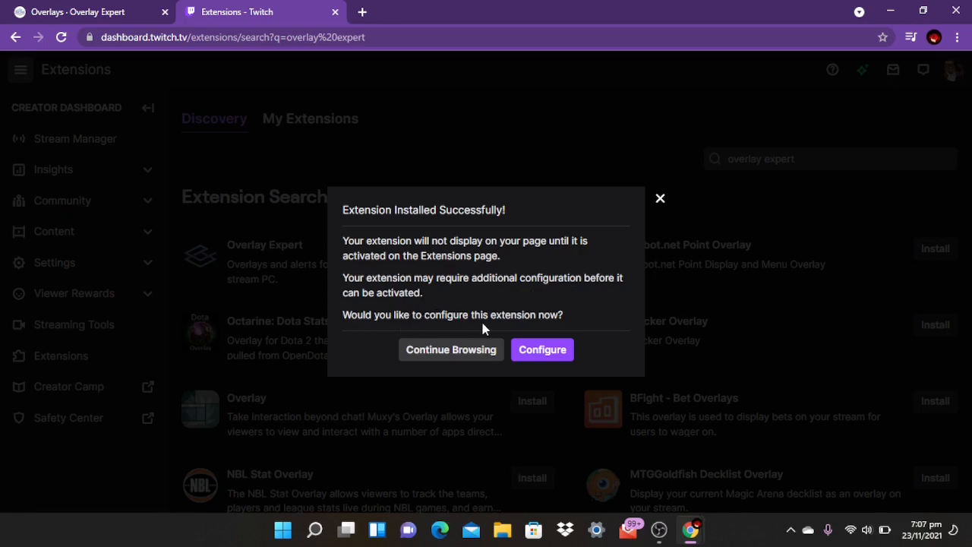
{"action": "left_click", "coordinate": [541, 352]}
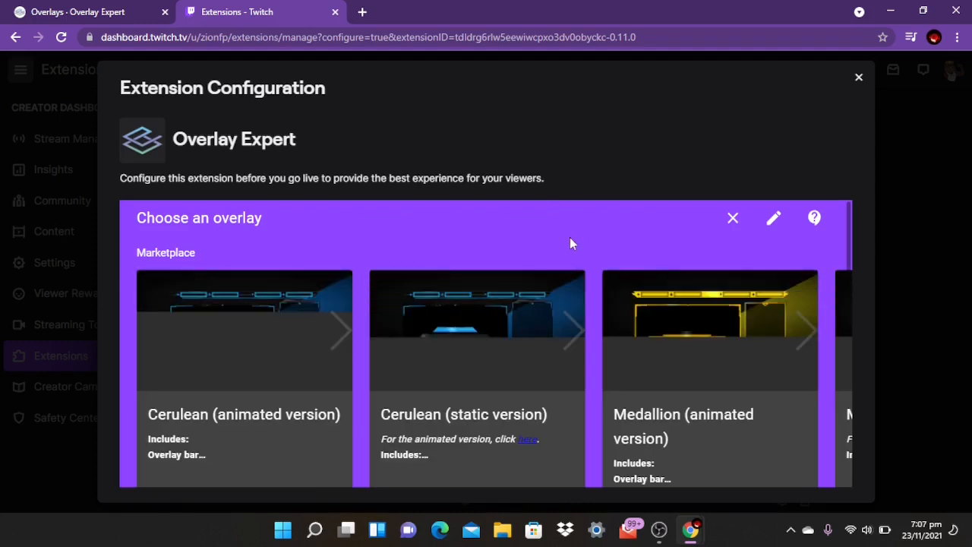
- Choose "My first overlay" as the overlay for the Overlay Expert extension and close its configuration
{"action": "scroll", "coordinate": [562, 332], "scroll_direction": "down", "scroll_amount": 1}
{"action": "scroll", "coordinate": [564, 331], "scroll_direction": "down", "scroll_amount": 3}
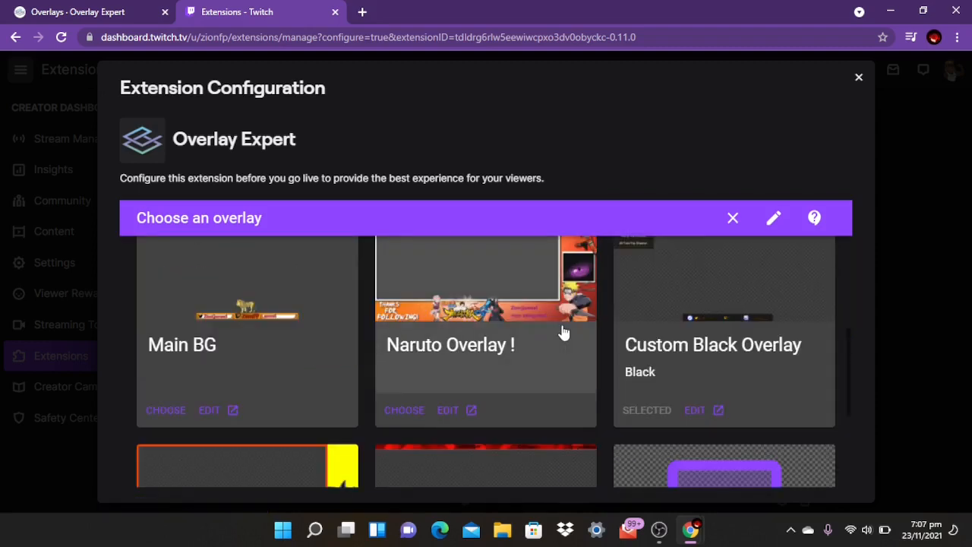
{"action": "scroll", "coordinate": [563, 332], "scroll_direction": "down", "scroll_amount": 2}
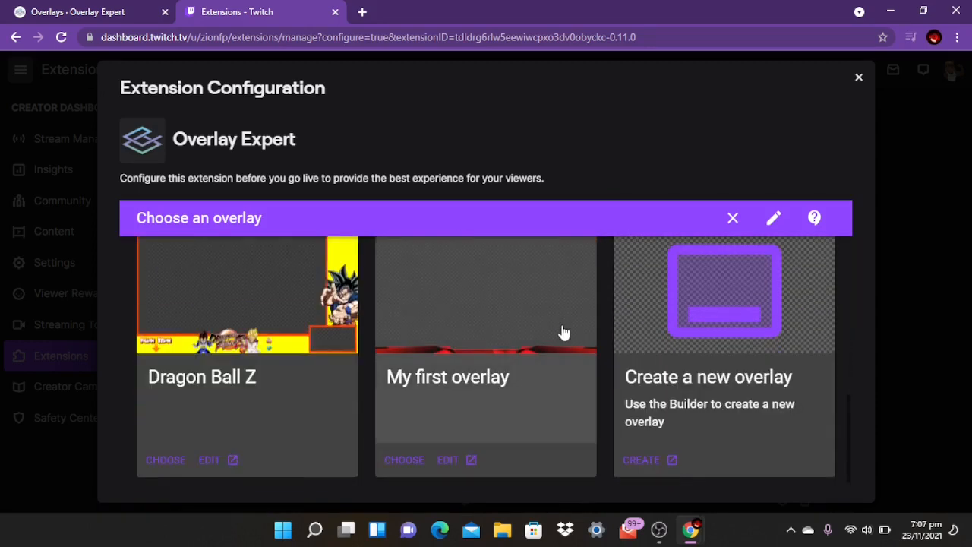
{"action": "left_click", "coordinate": [404, 463]}
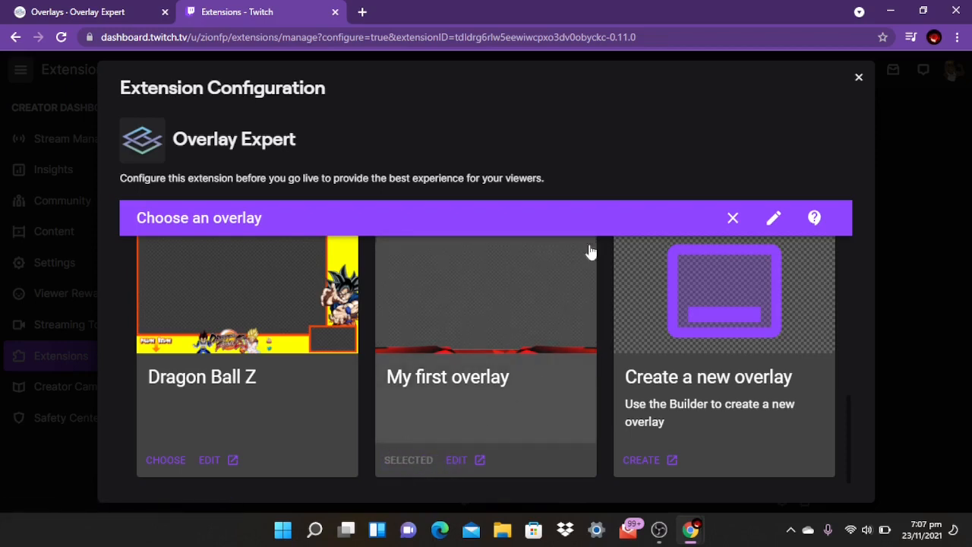
{"action": "left_click", "coordinate": [856, 78]}
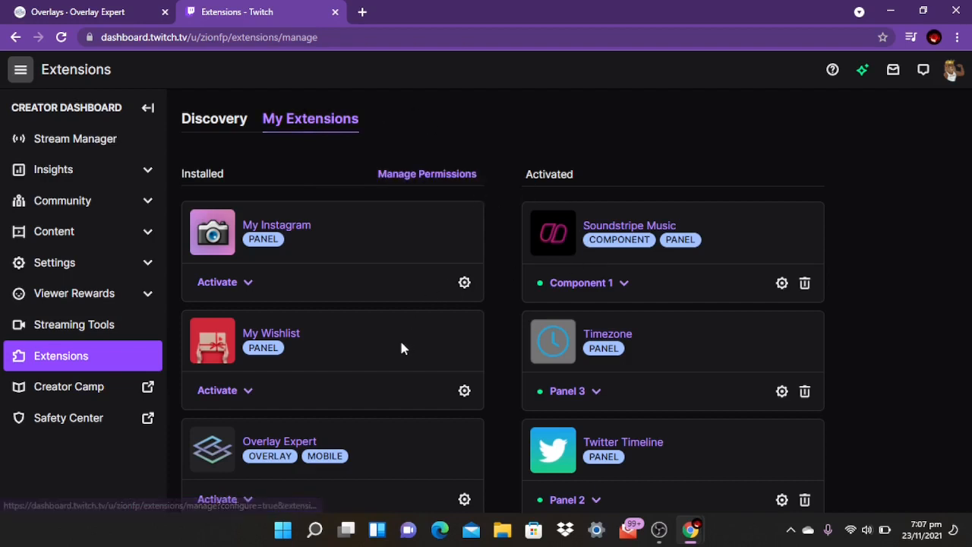
- Activate the installed Overlay Expert extension as Overlay 1 and dismiss the confirmation
{"action": "scroll", "coordinate": [366, 368], "scroll_direction": "down", "scroll_amount": 1}
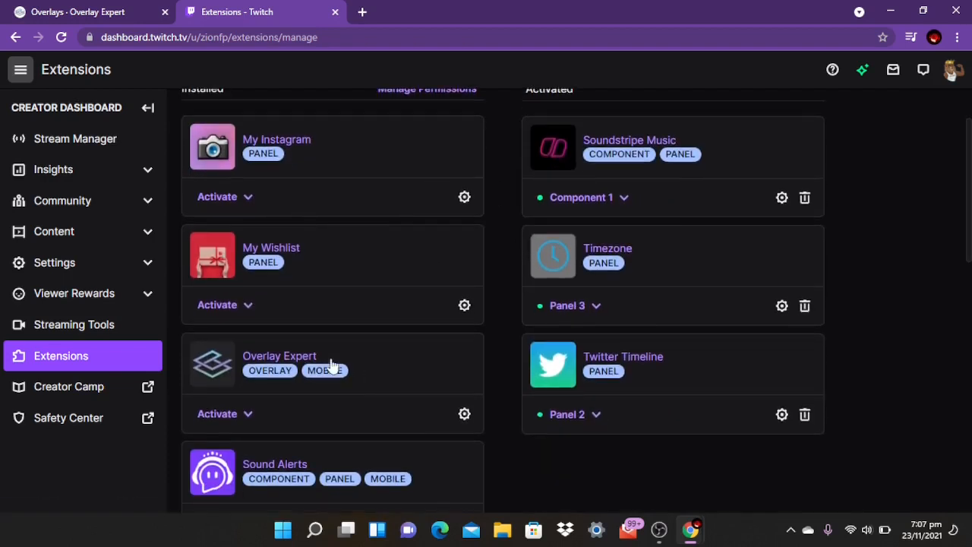
{"action": "left_click", "coordinate": [246, 416]}
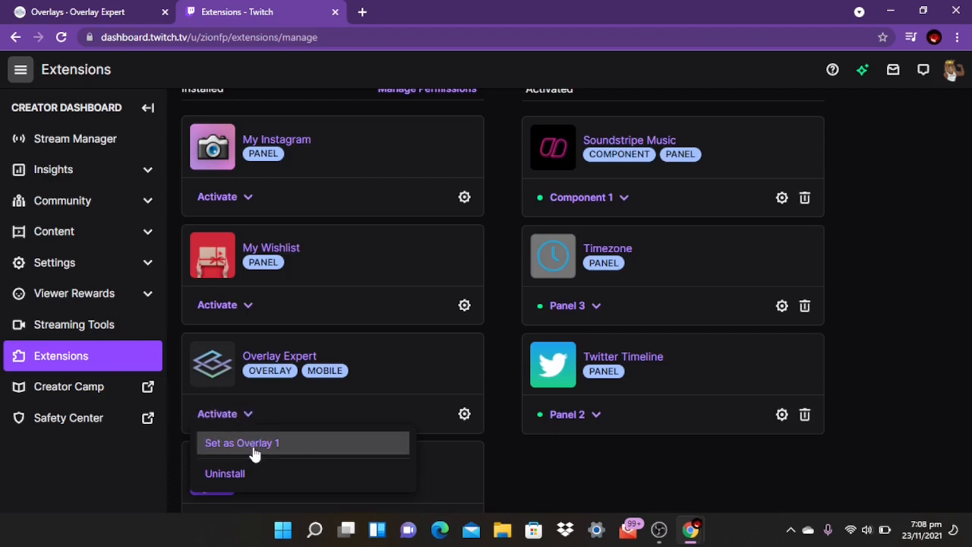
{"action": "left_click", "coordinate": [256, 451]}
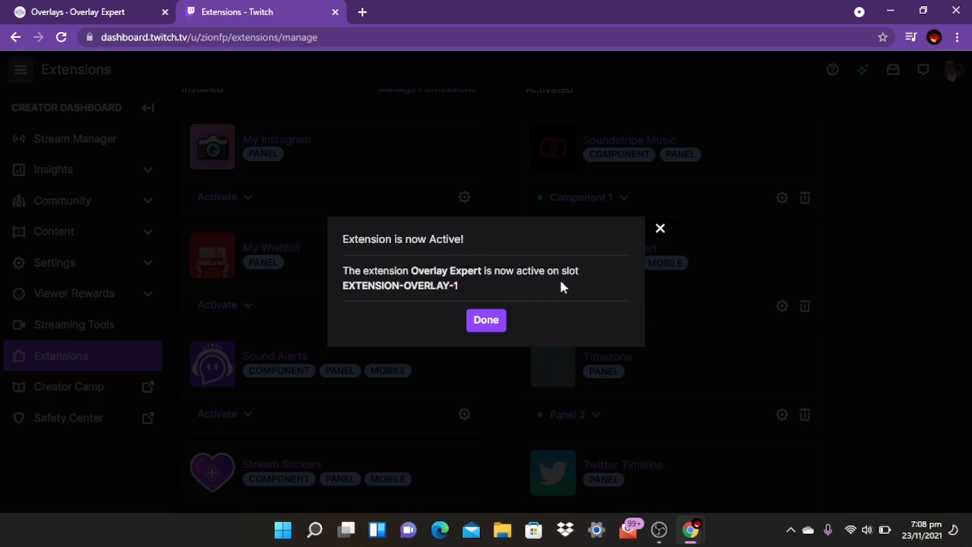
{"action": "left_click", "coordinate": [482, 324]}
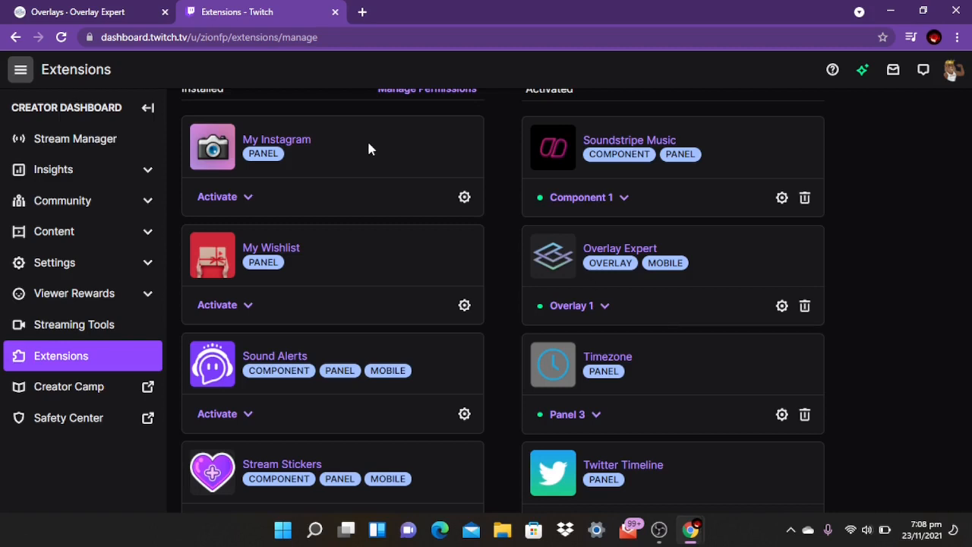
- Open the account's own Twitch channel page and mute its video player
{"action": "scroll", "coordinate": [521, 311], "scroll_direction": "up", "scroll_amount": 2}
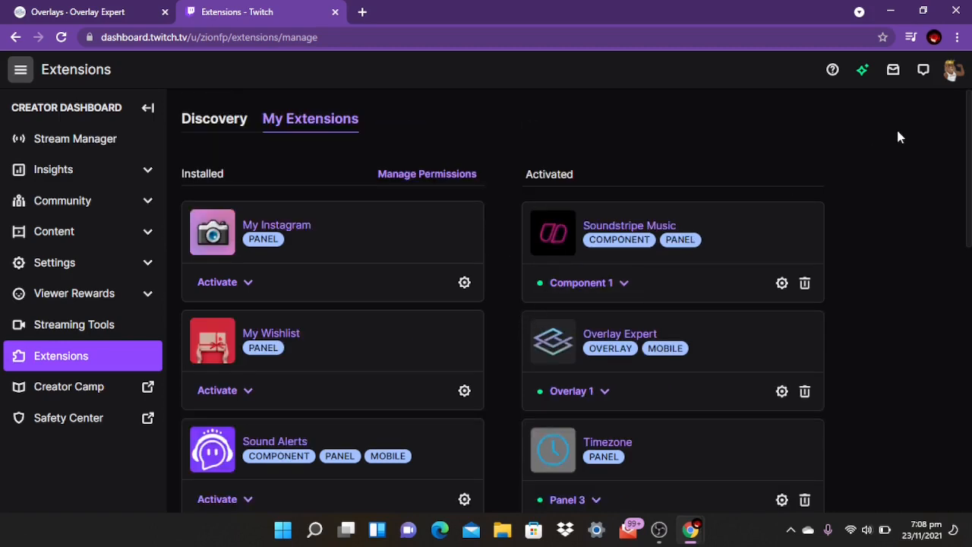
{"action": "left_click", "coordinate": [952, 70]}
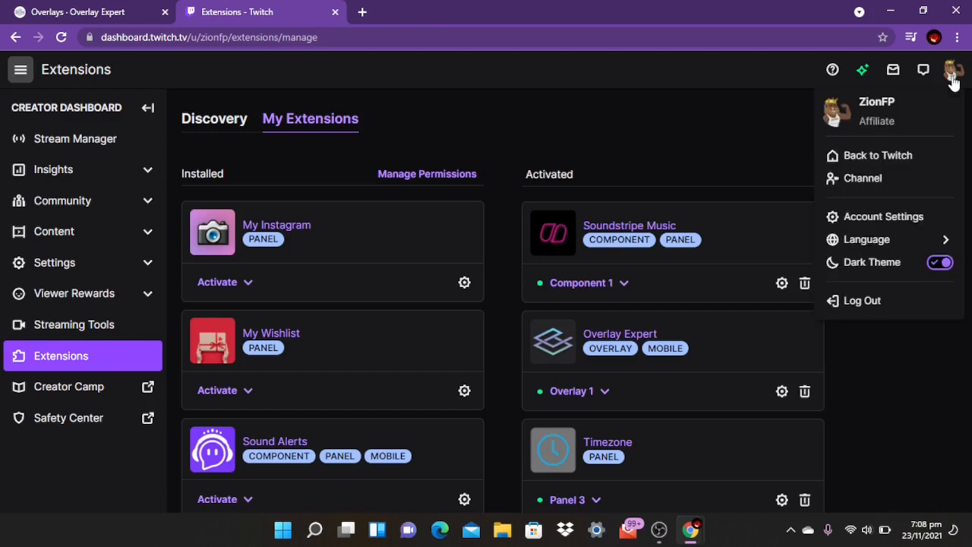
{"action": "left_click", "coordinate": [870, 179]}
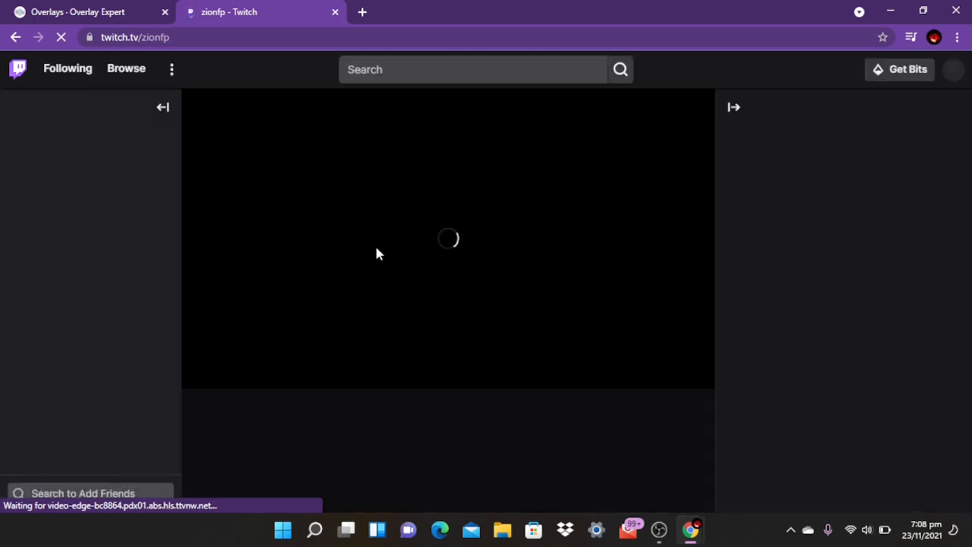
{"action": "mouse_move", "coordinate": [410, 274]}
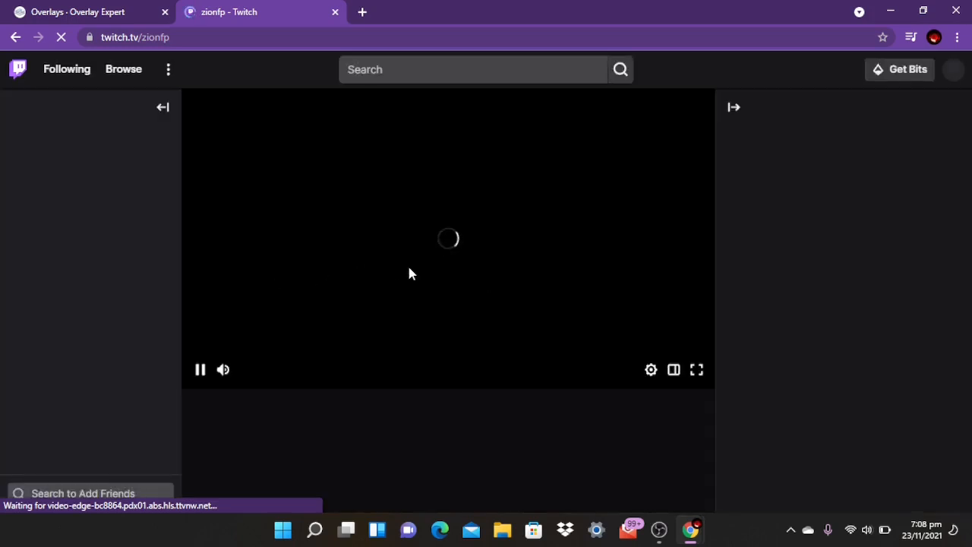
{"action": "left_click", "coordinate": [226, 370]}
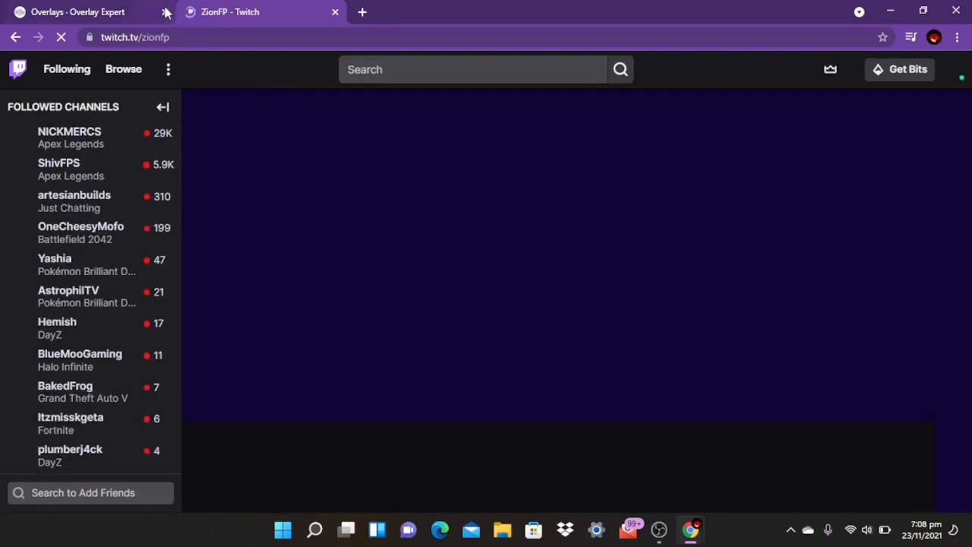
- Close the Overlay Expert browser tab and look over the Twitch channel page
{"action": "left_click", "coordinate": [166, 12]}
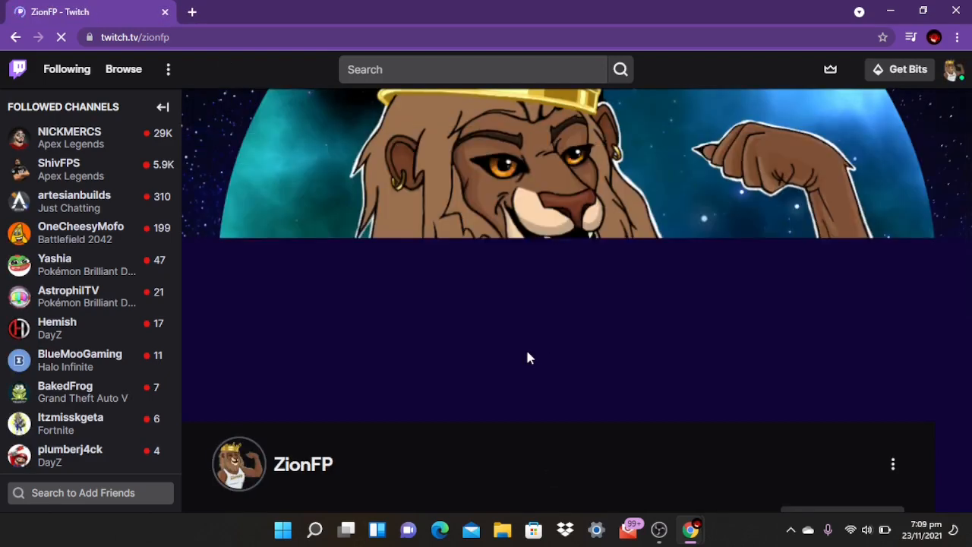
{"action": "scroll", "coordinate": [529, 358], "scroll_direction": "down", "scroll_amount": 2}
{"action": "scroll", "coordinate": [529, 358], "scroll_direction": "down", "scroll_amount": 2}
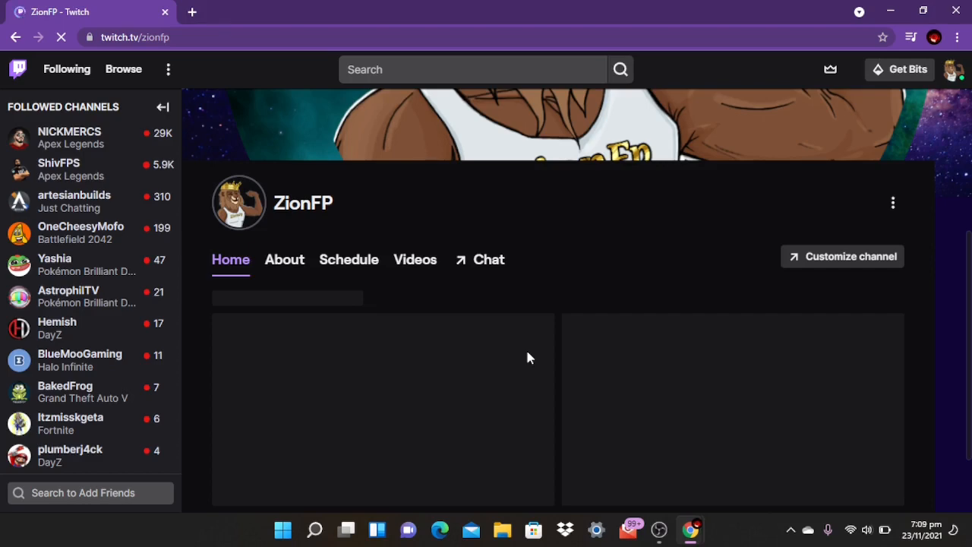
{"action": "scroll", "coordinate": [530, 358], "scroll_direction": "down", "scroll_amount": 1}
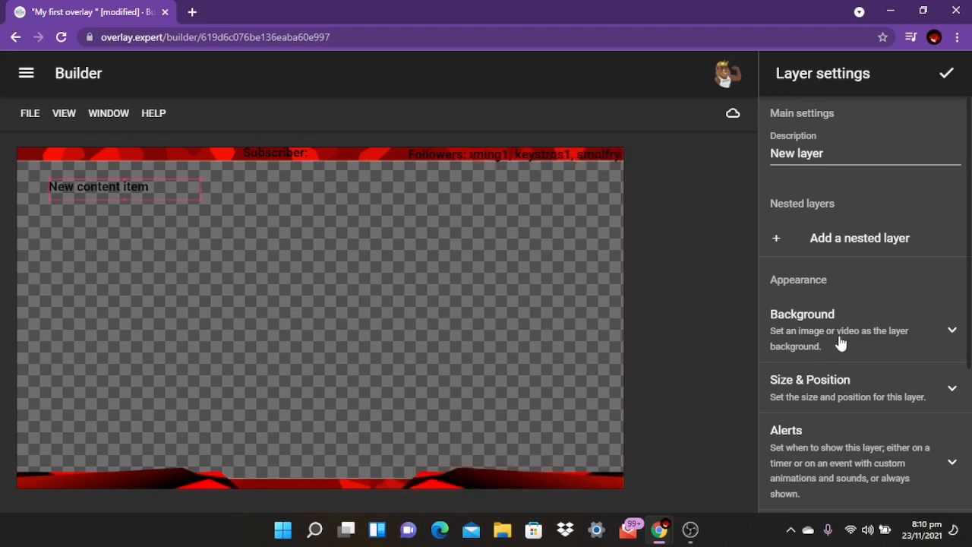
- Change the new layer's description to "Starting soon"
{"action": "left_click_drag", "start_coordinate": [842, 165], "coordinate": [783, 156]}
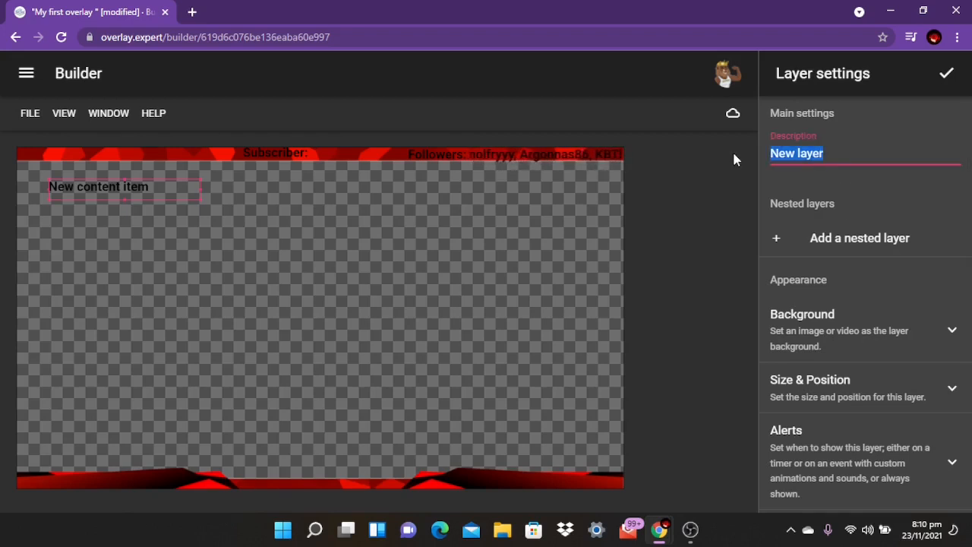
{"action": "type", "text": "Start"}
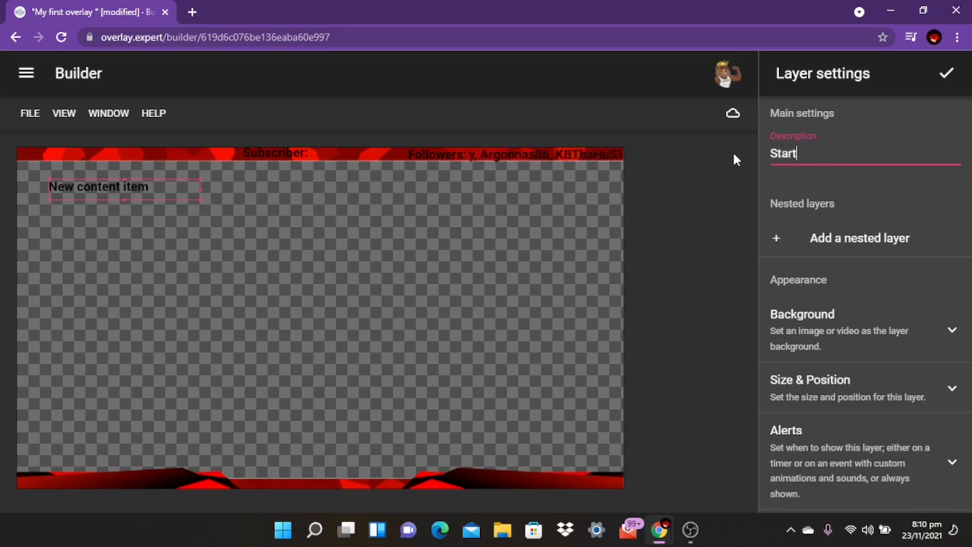
{"action": "type", "text": "ing soon"}
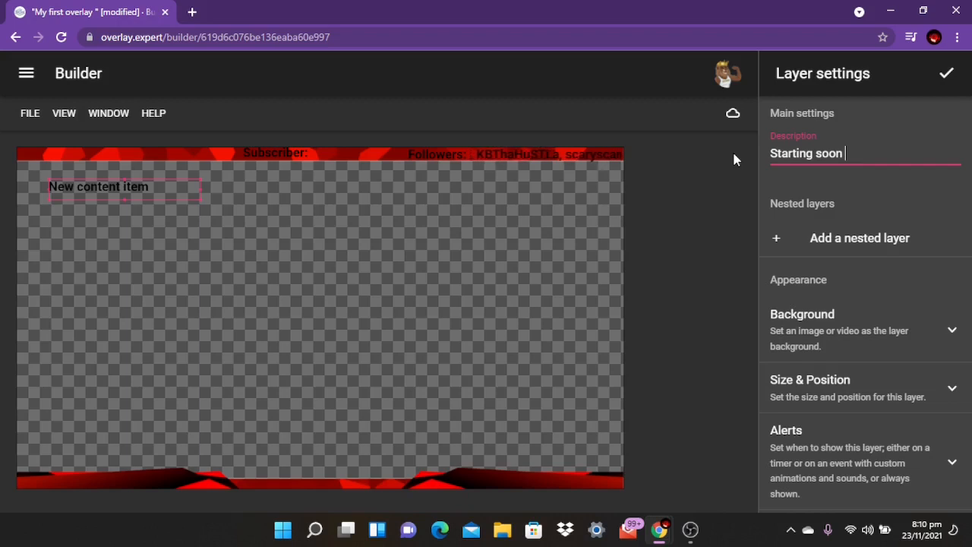
- Set the uploaded "Stream Starting Soon" image as the layer's background
{"action": "left_click", "coordinate": [832, 337]}
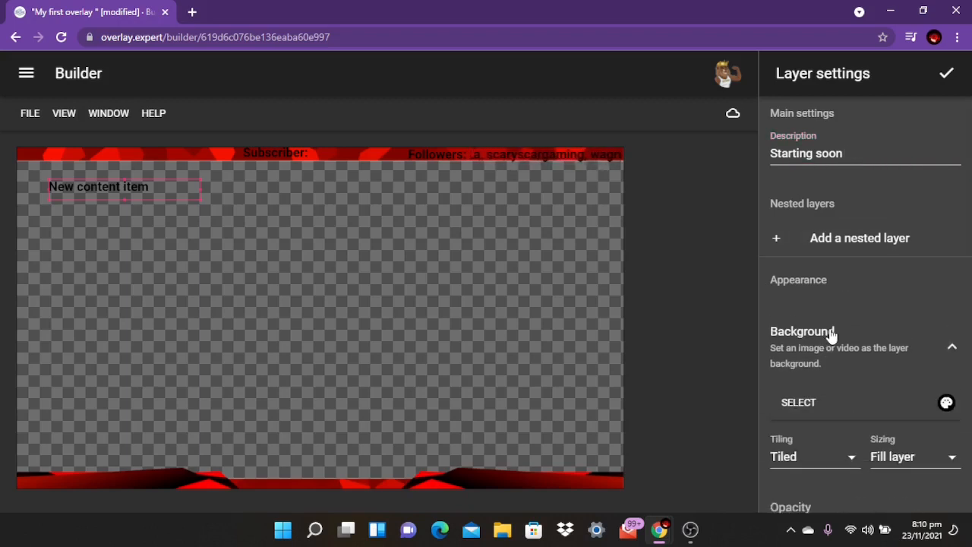
{"action": "left_click", "coordinate": [797, 403]}
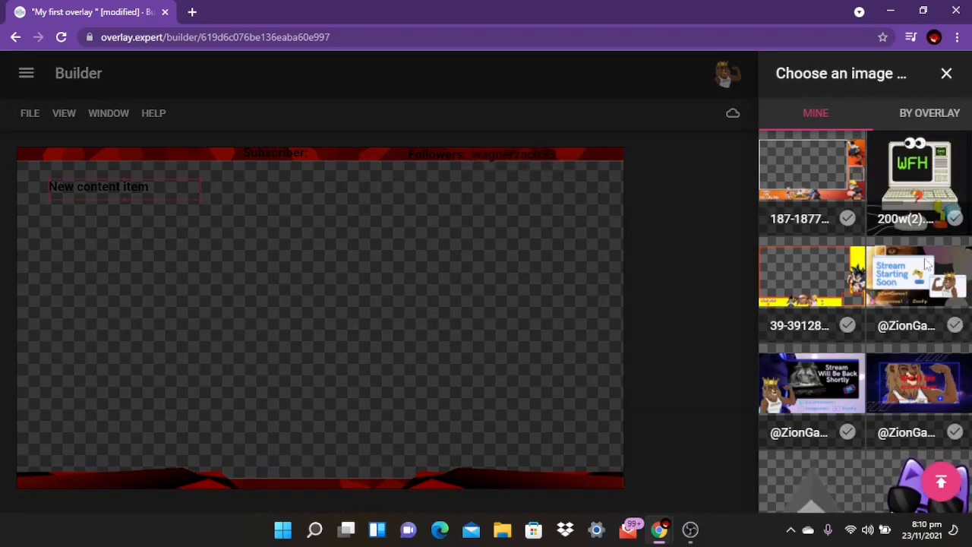
{"action": "left_click", "coordinate": [955, 327]}
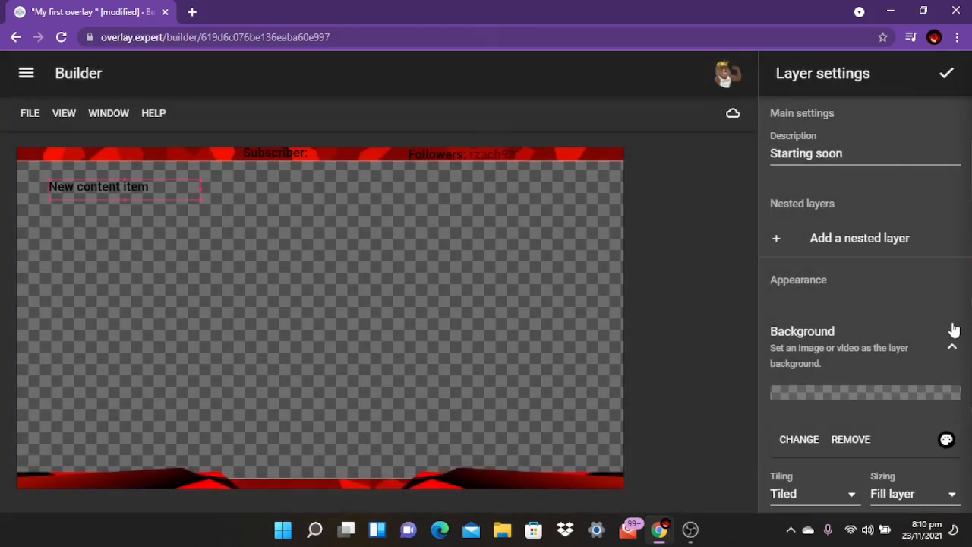
{"action": "scroll", "coordinate": [803, 343], "scroll_direction": "down", "scroll_amount": 3}
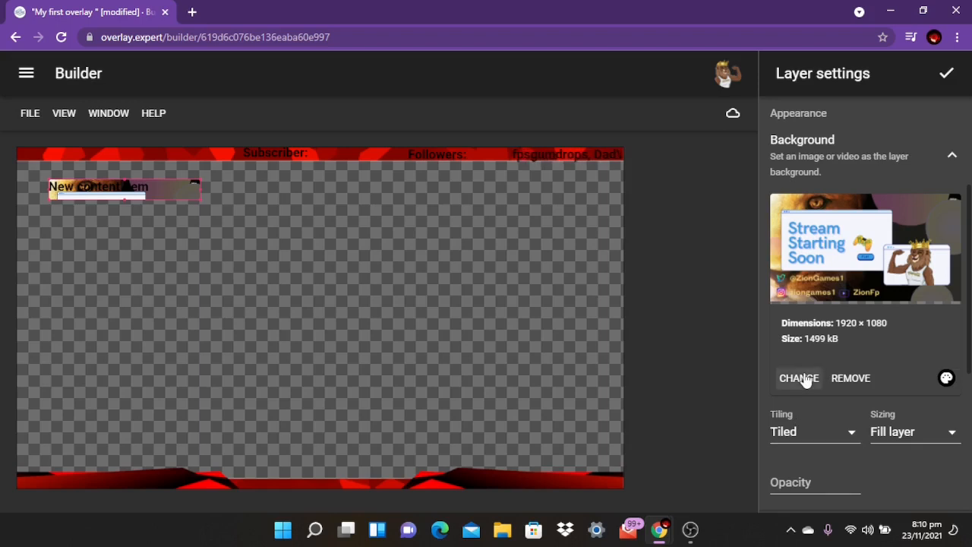
- Position the Starting soon layer at 0 px from the top and 0 px from the left
{"action": "scroll", "coordinate": [798, 377], "scroll_direction": "down", "scroll_amount": 3}
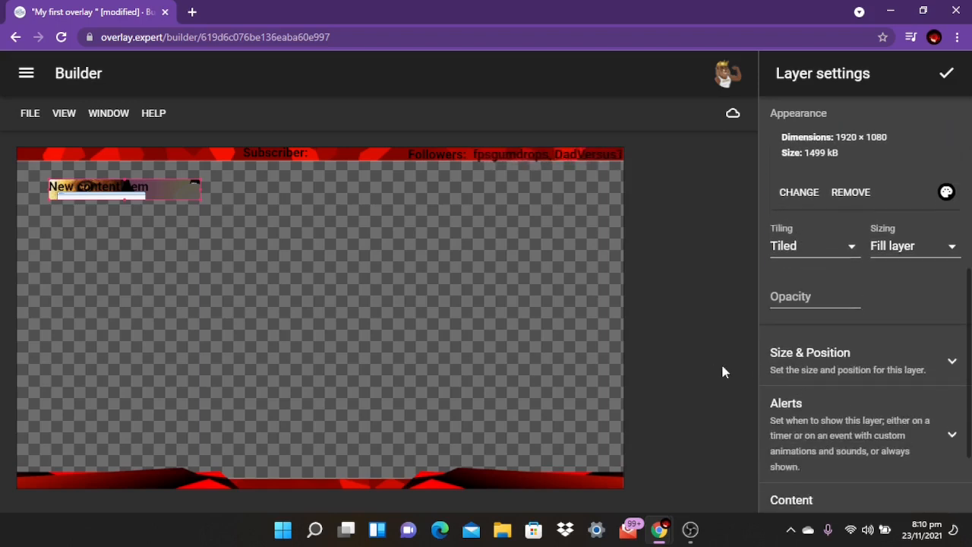
{"action": "left_click", "coordinate": [814, 372]}
{"action": "scroll", "coordinate": [814, 372], "scroll_direction": "down", "scroll_amount": 3}
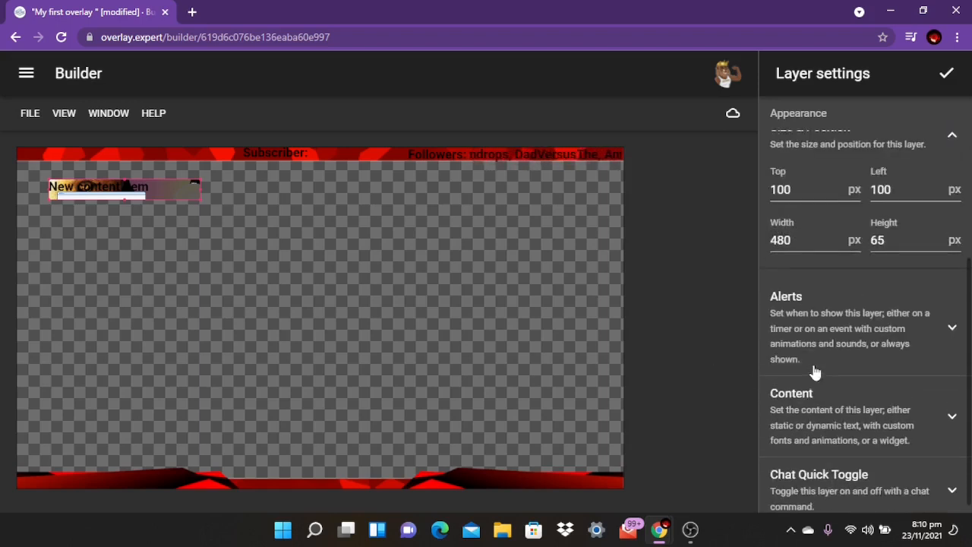
{"action": "scroll", "coordinate": [814, 372], "scroll_direction": "up", "scroll_amount": 2}
{"action": "left_click_drag", "start_coordinate": [806, 303], "coordinate": [743, 317]}
{"action": "type", "text": "0"}
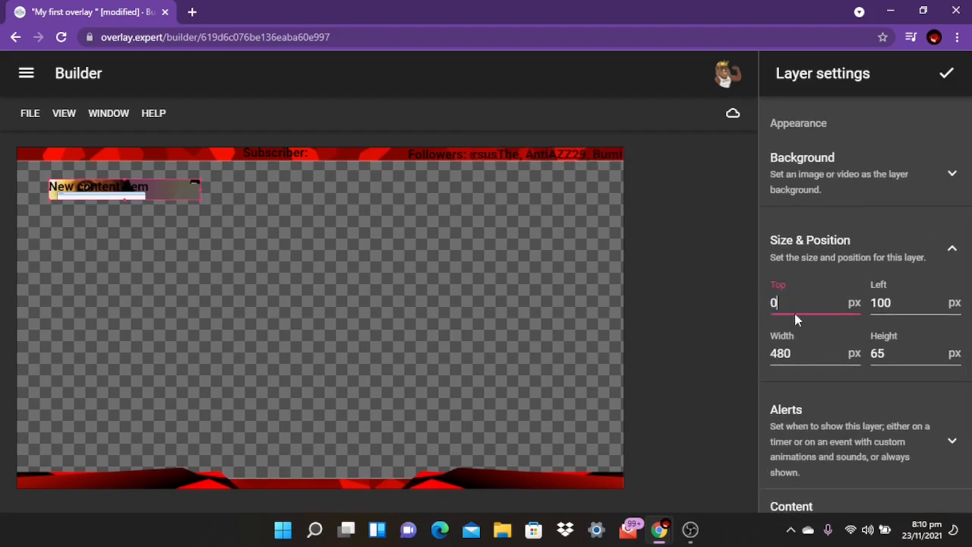
{"action": "left_click_drag", "start_coordinate": [905, 305], "coordinate": [820, 324]}
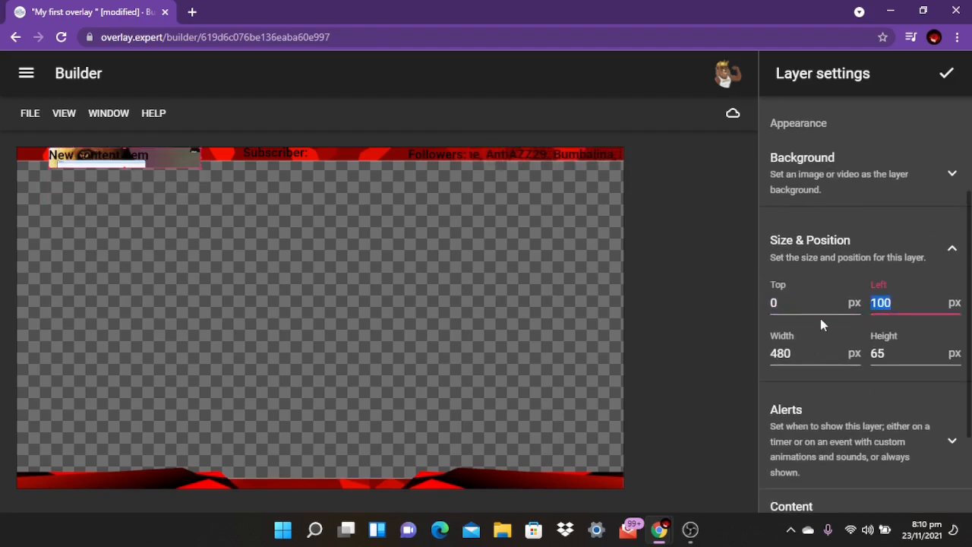
{"action": "type", "text": "0"}
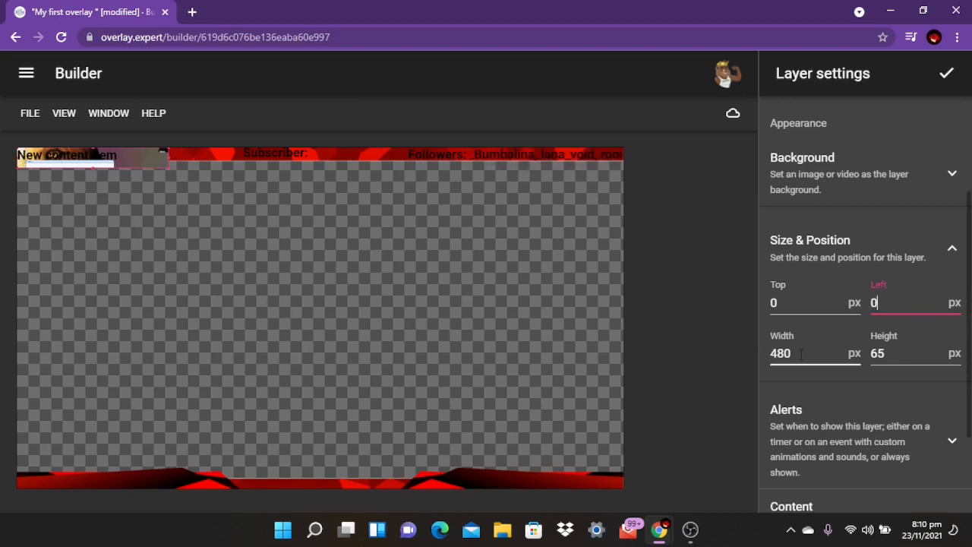
- Set the Starting soon layer's size to 1920 px wide and 1080 px high
{"action": "left_click_drag", "start_coordinate": [801, 354], "coordinate": [745, 365]}
{"action": "type", "text": "1920"}
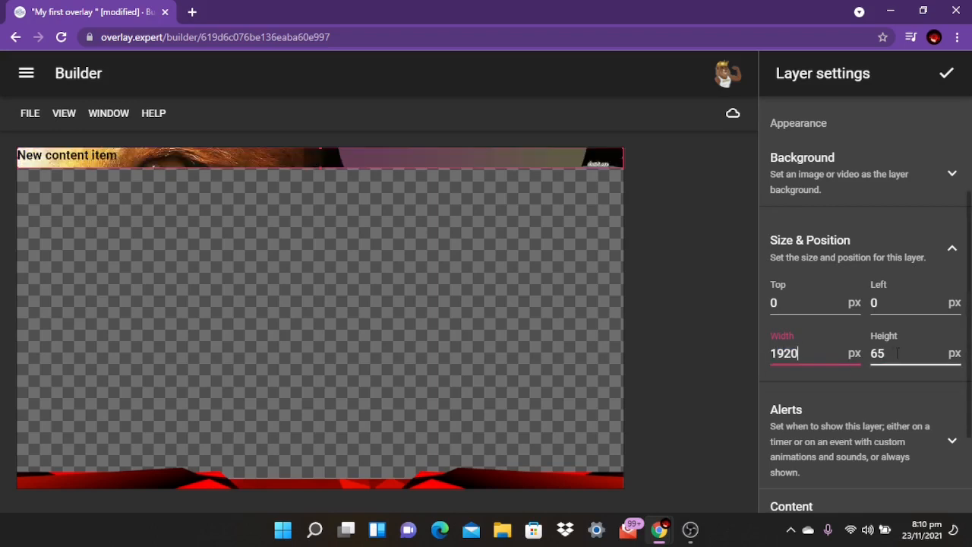
{"action": "key", "text": "Tab"}
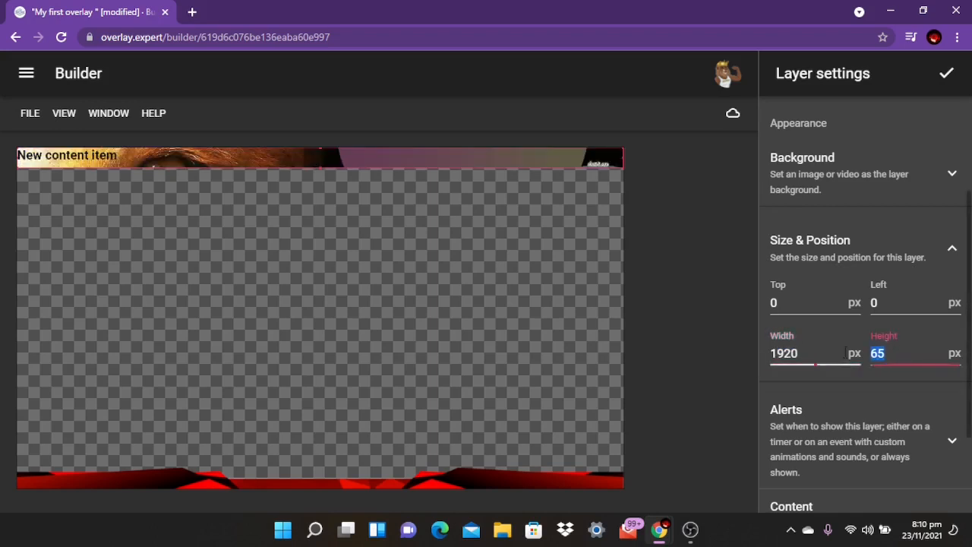
{"action": "type", "text": "1080"}
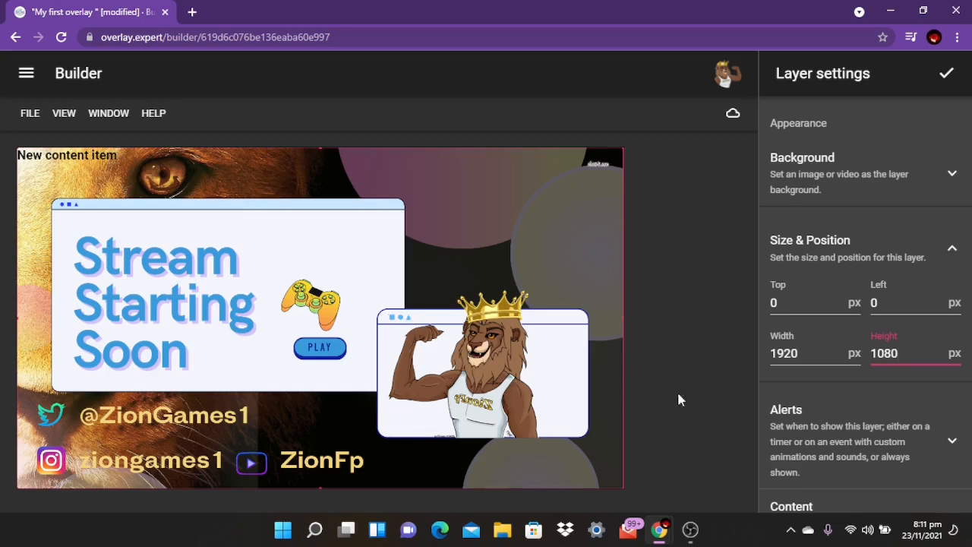
- Set the Chat API of the layer's Chat Quick Toggle to Twitch
{"action": "scroll", "coordinate": [852, 421], "scroll_direction": "down", "scroll_amount": 2}
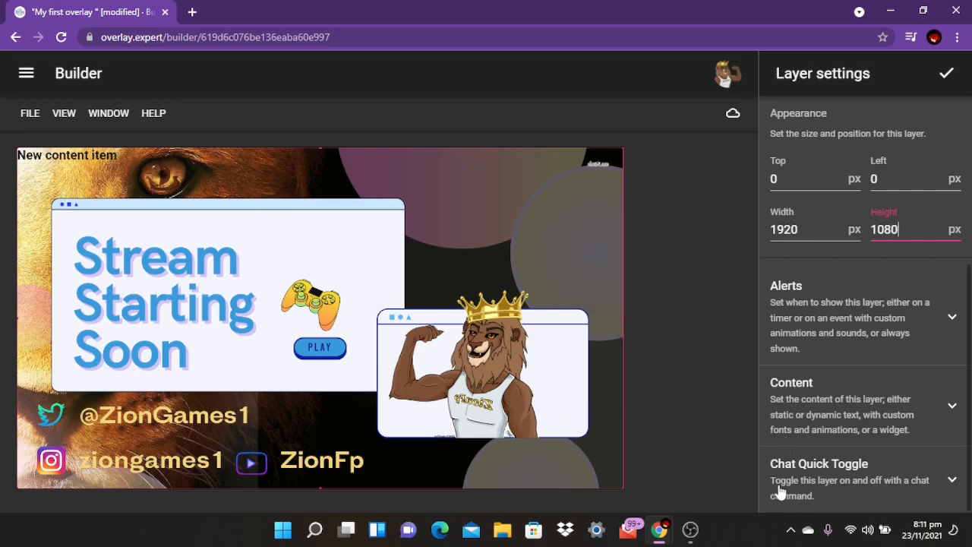
{"action": "left_click", "coordinate": [819, 465]}
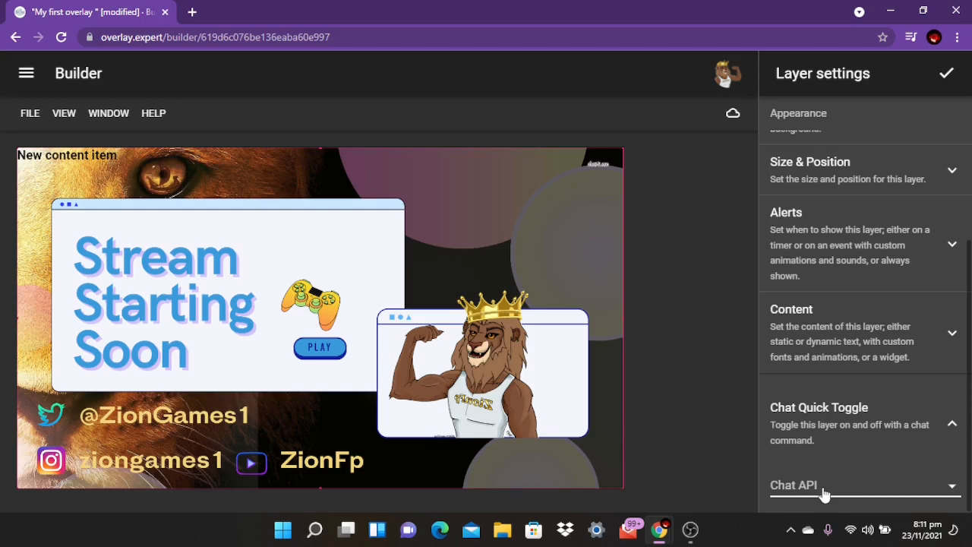
{"action": "left_click", "coordinate": [825, 494]}
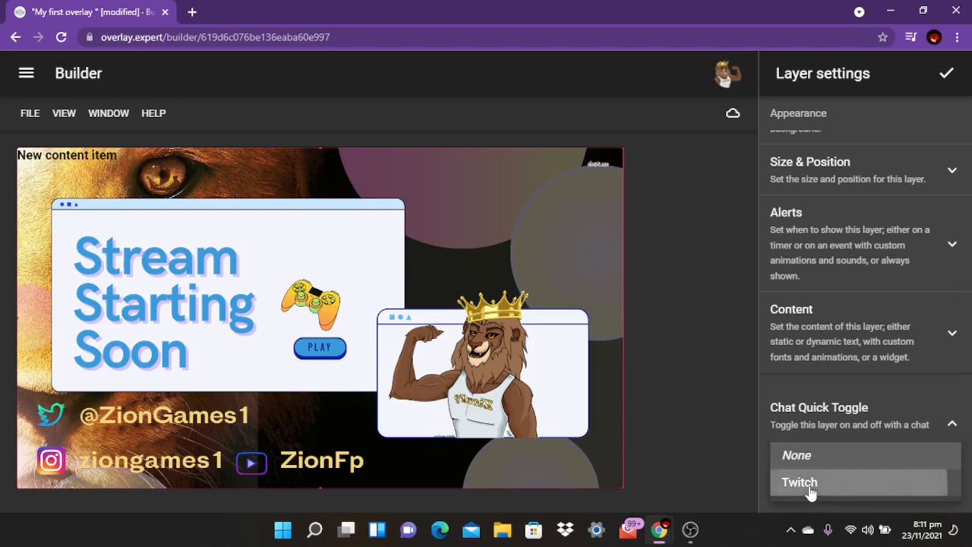
{"action": "left_click", "coordinate": [809, 488]}
{"action": "scroll", "coordinate": [821, 373], "scroll_direction": "down", "scroll_amount": 3}
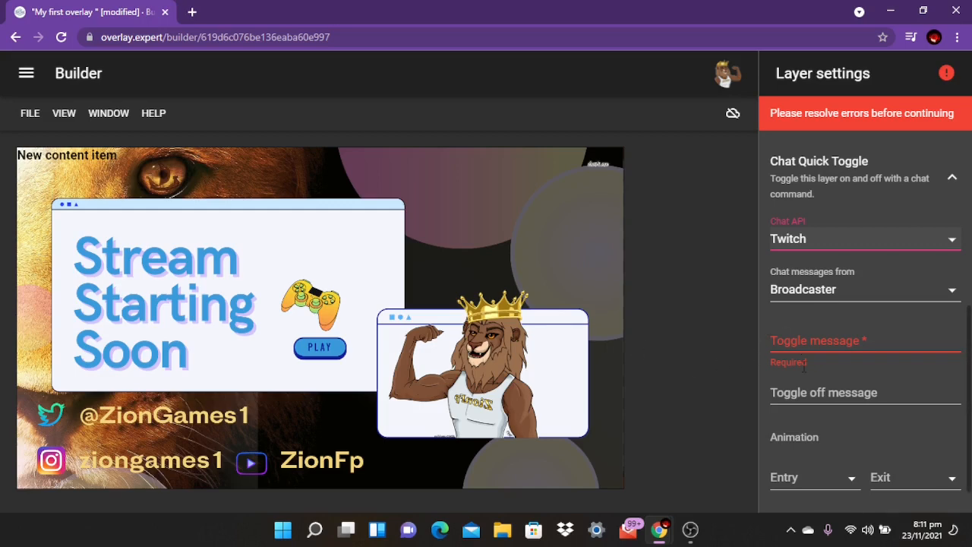
- Set the layer's Chat Quick Toggle message to "!on" and its toggle off message to "!off"
{"action": "scroll", "coordinate": [832, 390], "scroll_direction": "down", "scroll_amount": 1}
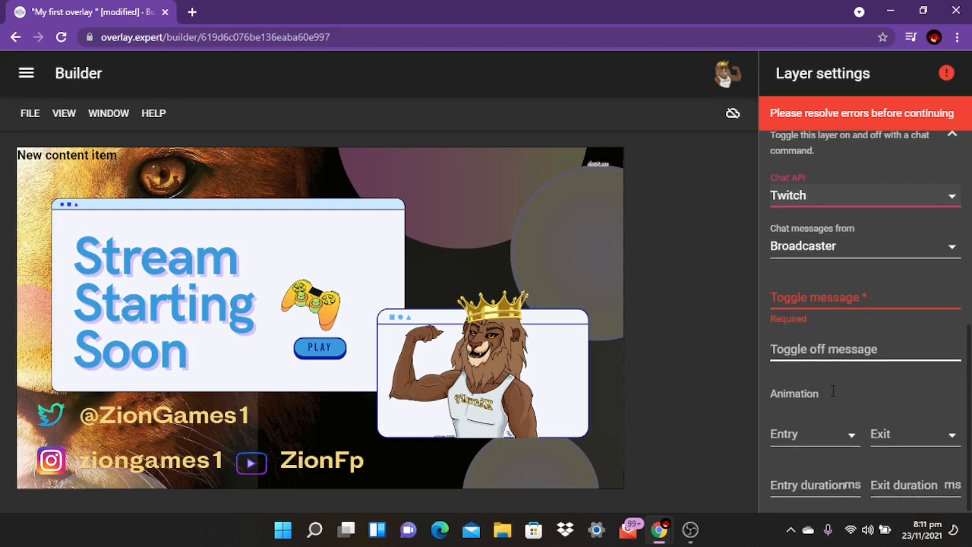
{"action": "left_click", "coordinate": [824, 296]}
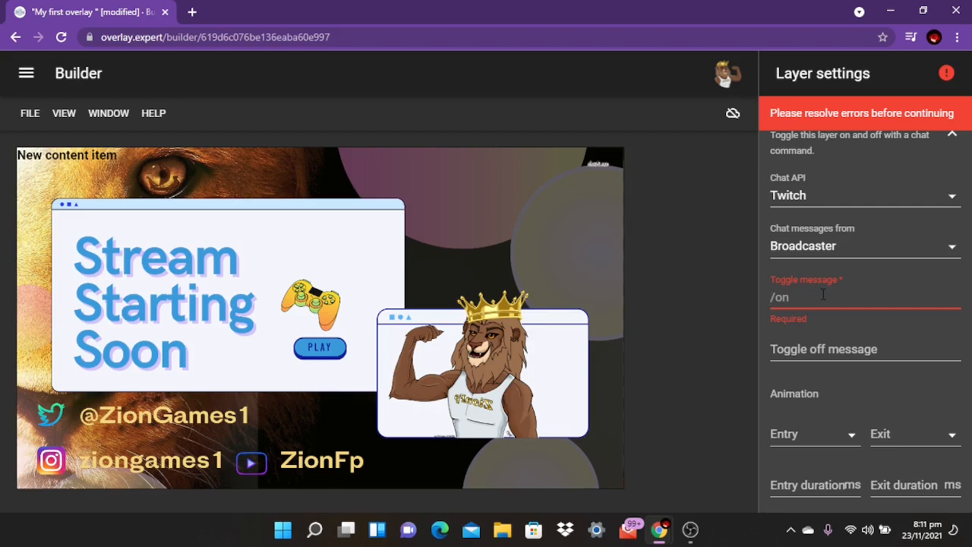
{"action": "type", "text": "!on"}
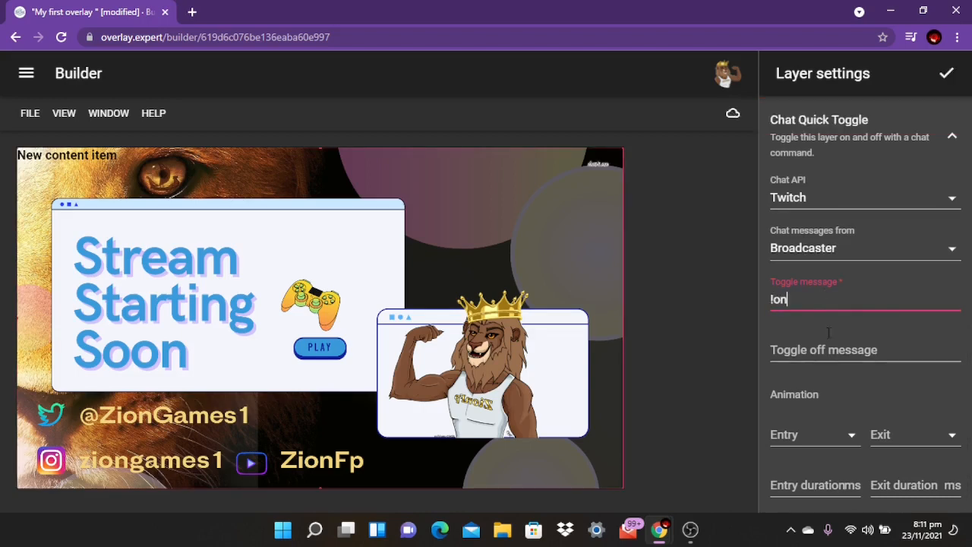
{"action": "left_click", "coordinate": [829, 352]}
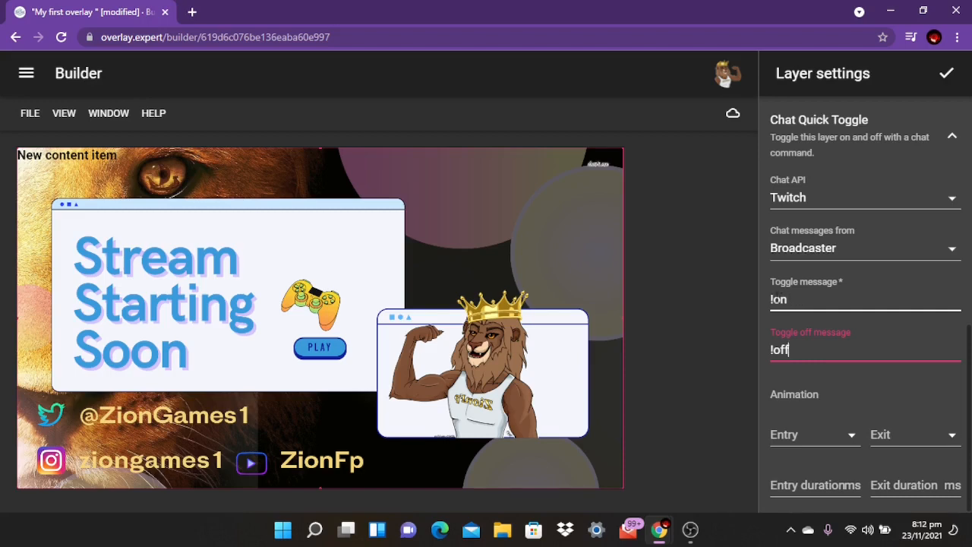
{"action": "left_click", "coordinate": [777, 296]}
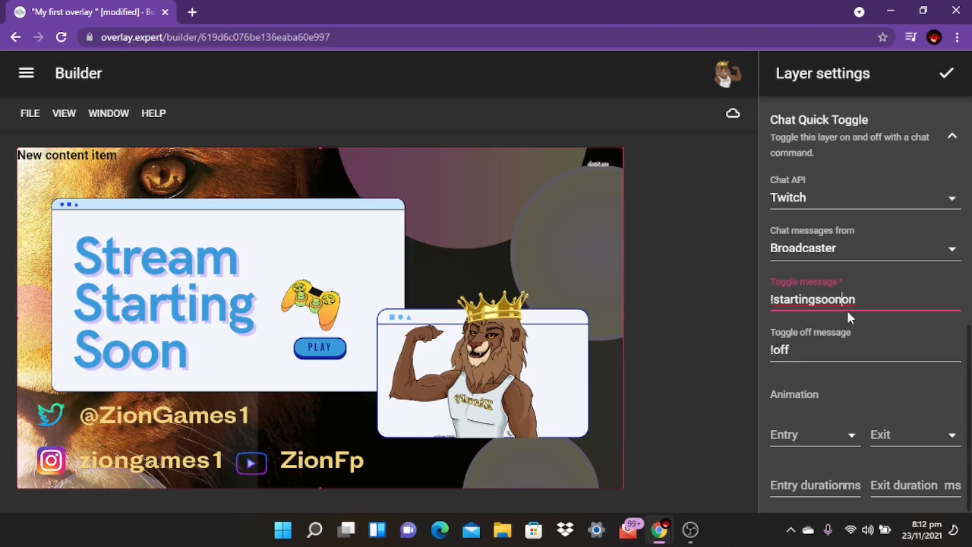
{"action": "key", "text": "BackSpace"}
{"action": "key", "text": "BackSpace"}
{"action": "key", "text": "BackSpace"}
{"action": "key", "text": "BackSpace"}
{"action": "key", "text": "BackSpace"}
{"action": "key", "text": "BackSpace"}
{"action": "key", "text": "BackSpace"}
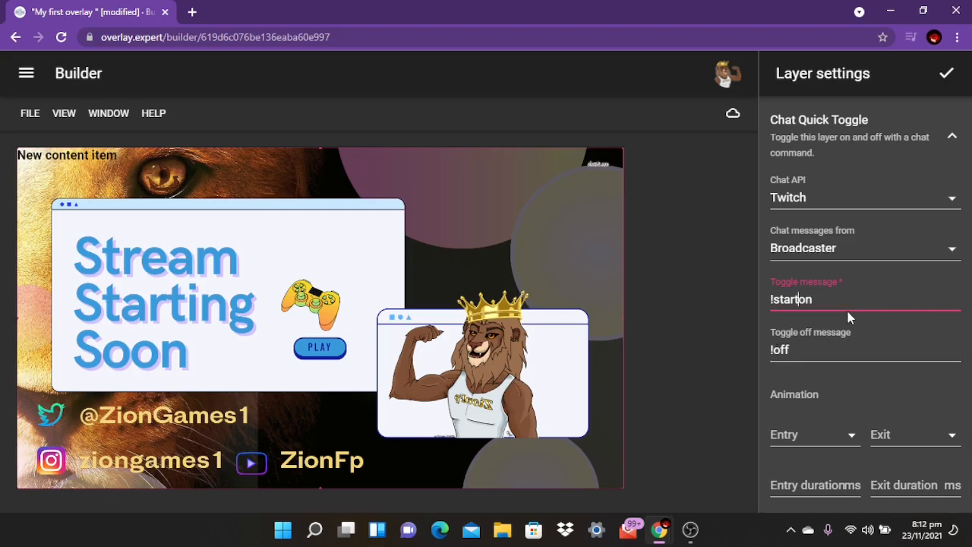
{"action": "key", "text": "BackSpace"}
{"action": "key", "text": "BackSpace"}
{"action": "key", "text": "BackSpace"}
{"action": "key", "text": "BackSpace"}
{"action": "key", "text": "BackSpace"}
{"action": "key", "text": "BackSpace"}
{"action": "type", "text": "!"}
- Apply the layer settings, review the Starting soon layer's Chat Quick Toggle commands, and save the overlay
{"action": "left_click", "coordinate": [947, 76]}
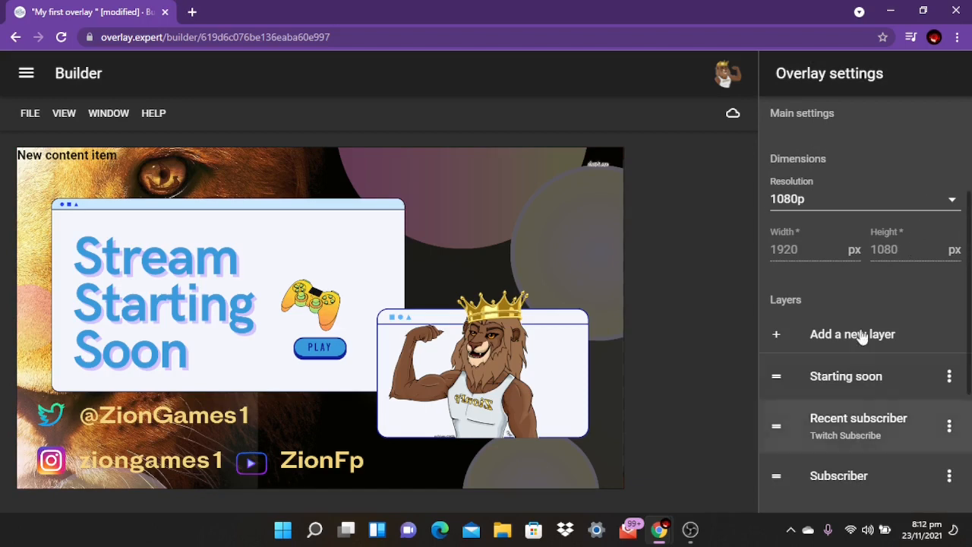
{"action": "left_click", "coordinate": [838, 373]}
{"action": "scroll", "coordinate": [838, 370], "scroll_direction": "down", "scroll_amount": 6}
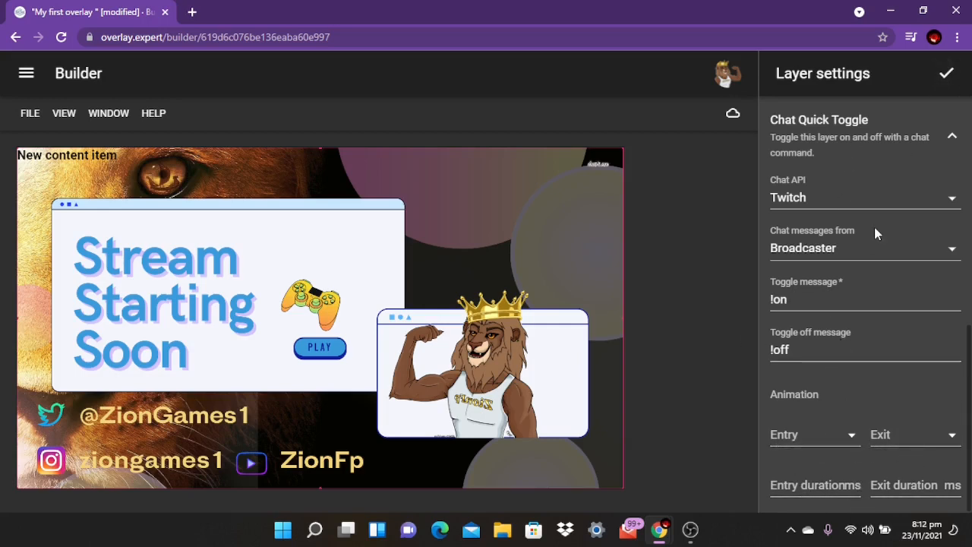
{"action": "left_click", "coordinate": [945, 74]}
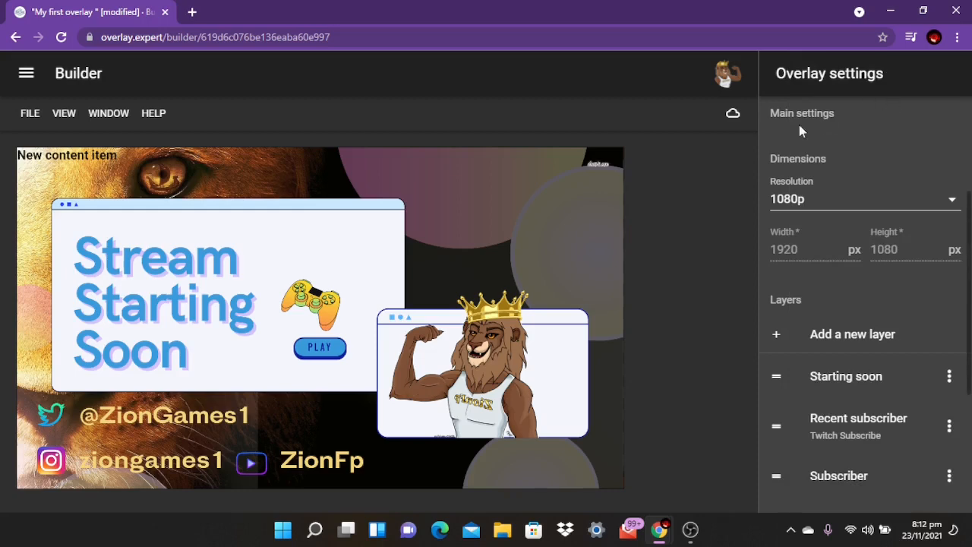
{"action": "left_click", "coordinate": [734, 114]}
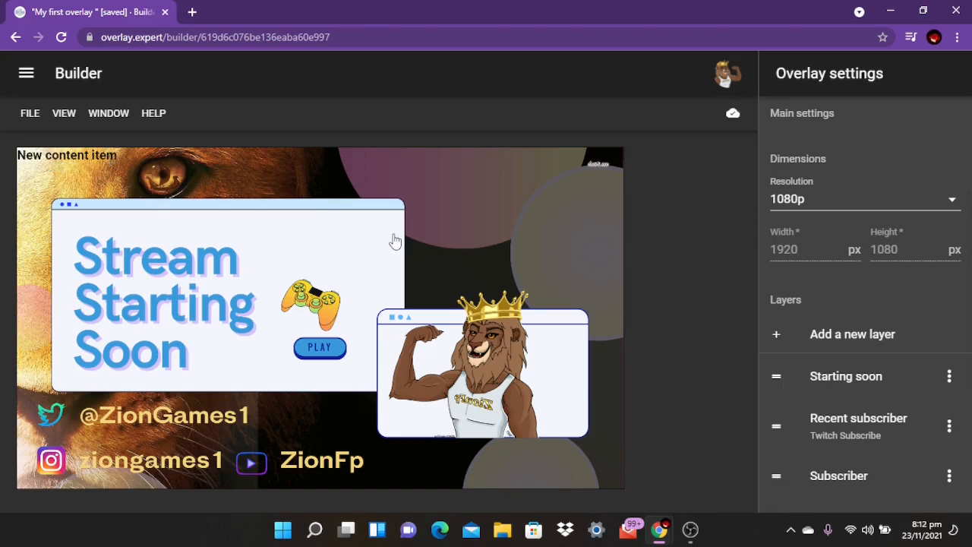
- Delete the "New content item" placeholder text from the Starting soon layer's text group and save the overlay
{"action": "left_click", "coordinate": [833, 378]}
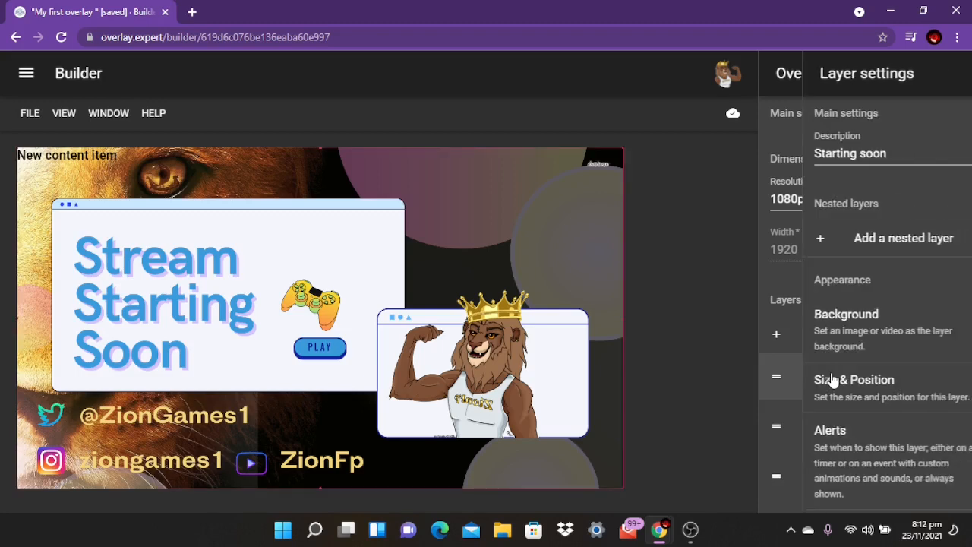
{"action": "scroll", "coordinate": [847, 406], "scroll_direction": "down", "scroll_amount": 5}
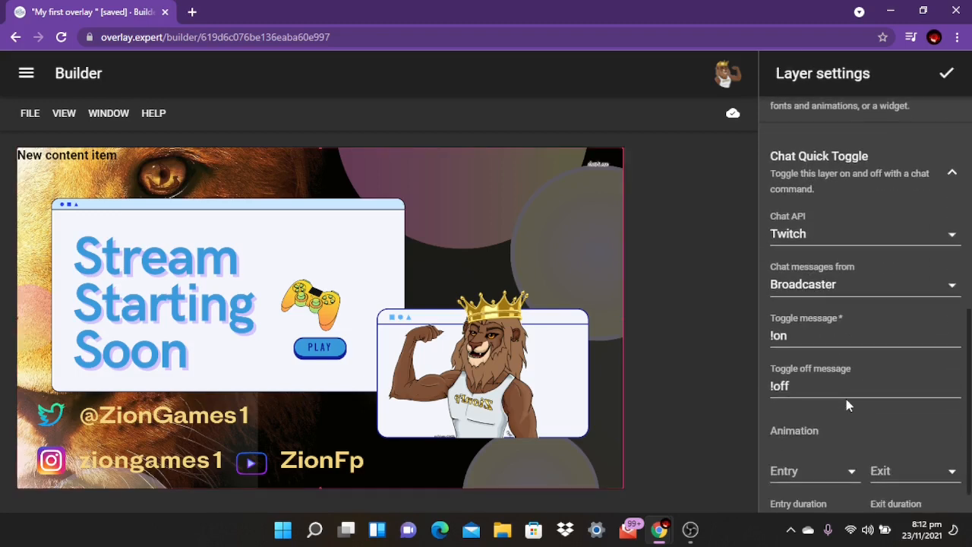
{"action": "scroll", "coordinate": [846, 398], "scroll_direction": "up", "scroll_amount": 3}
{"action": "scroll", "coordinate": [846, 402], "scroll_direction": "up", "scroll_amount": 1}
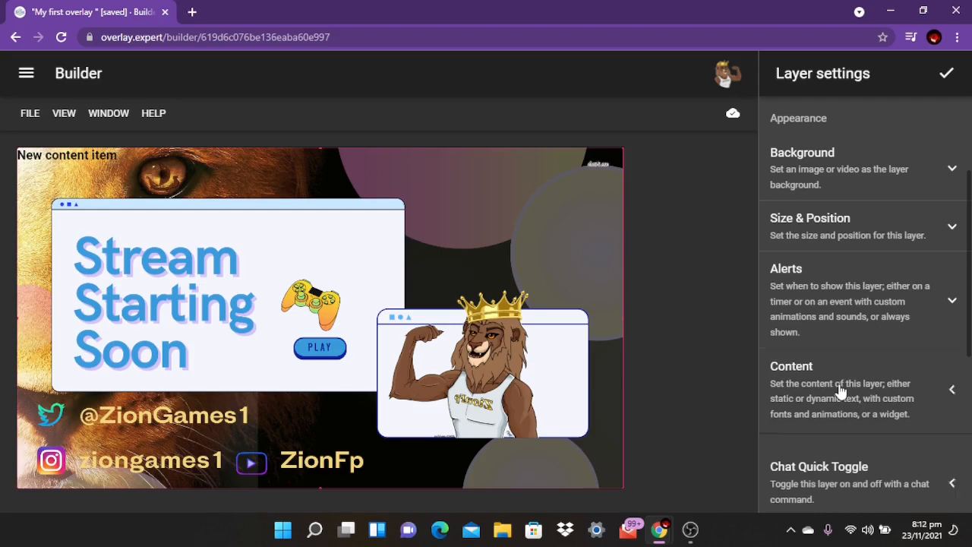
{"action": "left_click", "coordinate": [840, 390]}
{"action": "scroll", "coordinate": [814, 342], "scroll_direction": "down", "scroll_amount": 9}
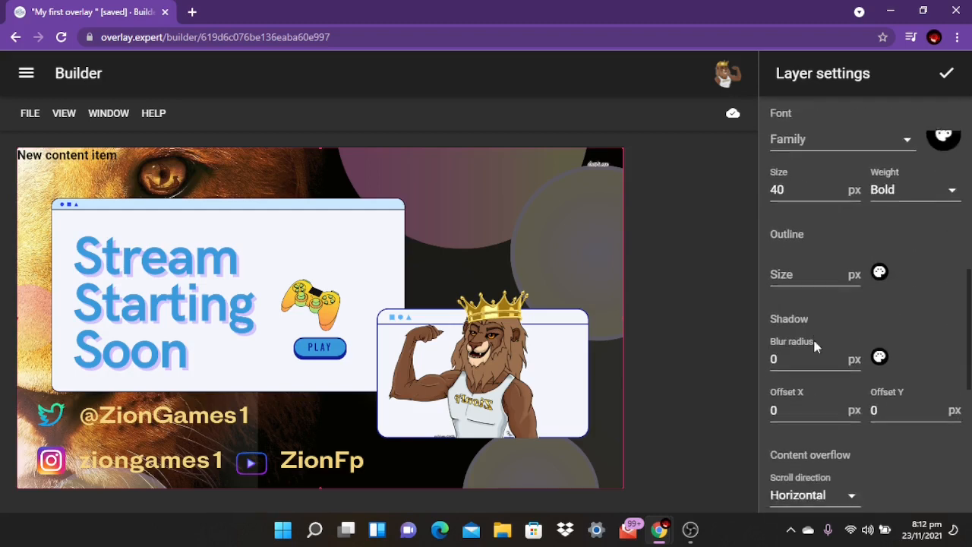
{"action": "left_click", "coordinate": [833, 341]}
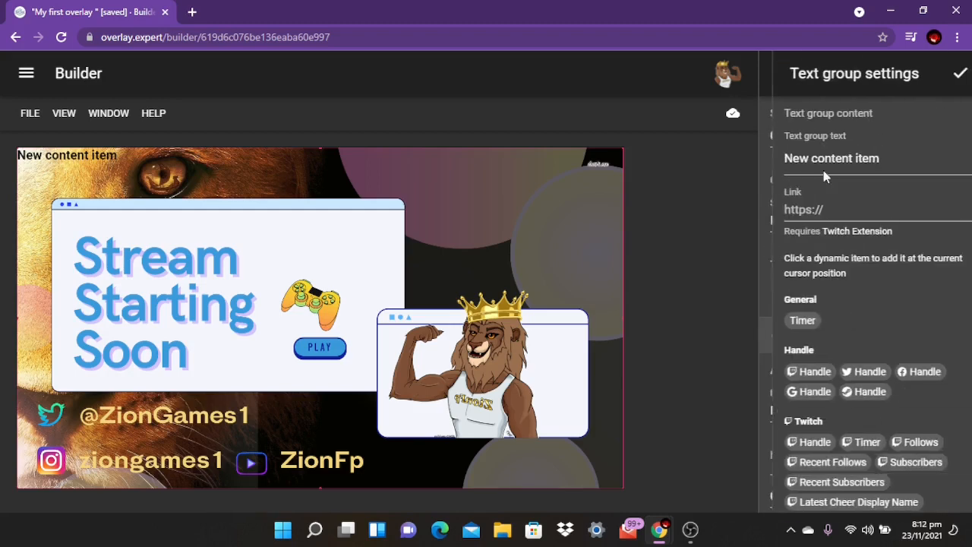
{"action": "left_click_drag", "start_coordinate": [875, 152], "coordinate": [733, 167]}
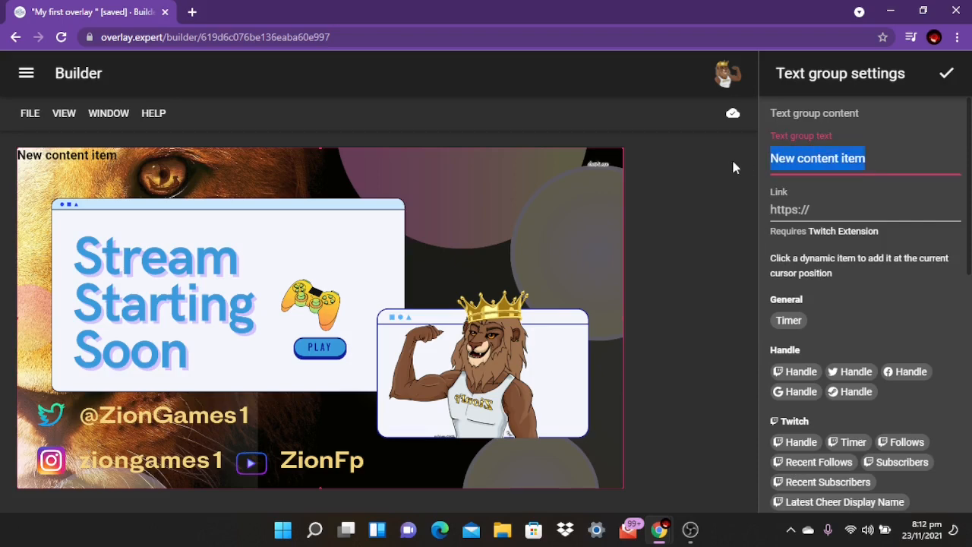
{"action": "key", "text": "BackSpace"}
{"action": "left_click", "coordinate": [947, 73]}
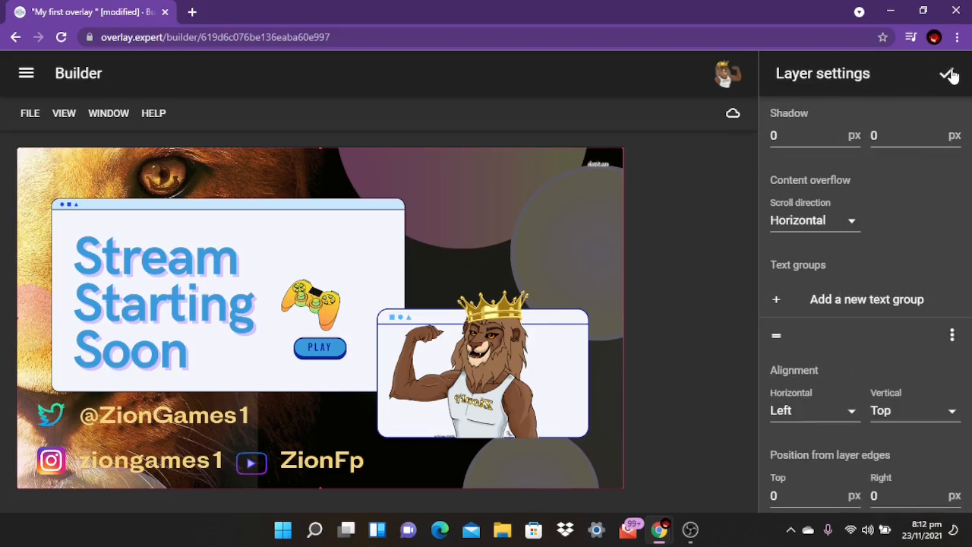
{"action": "left_click", "coordinate": [745, 120]}
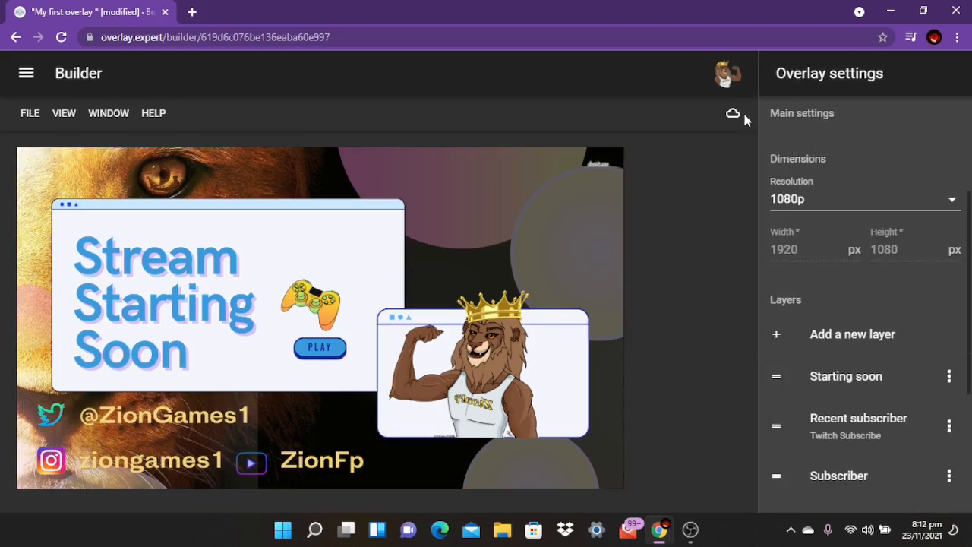
{"action": "left_click", "coordinate": [733, 115]}
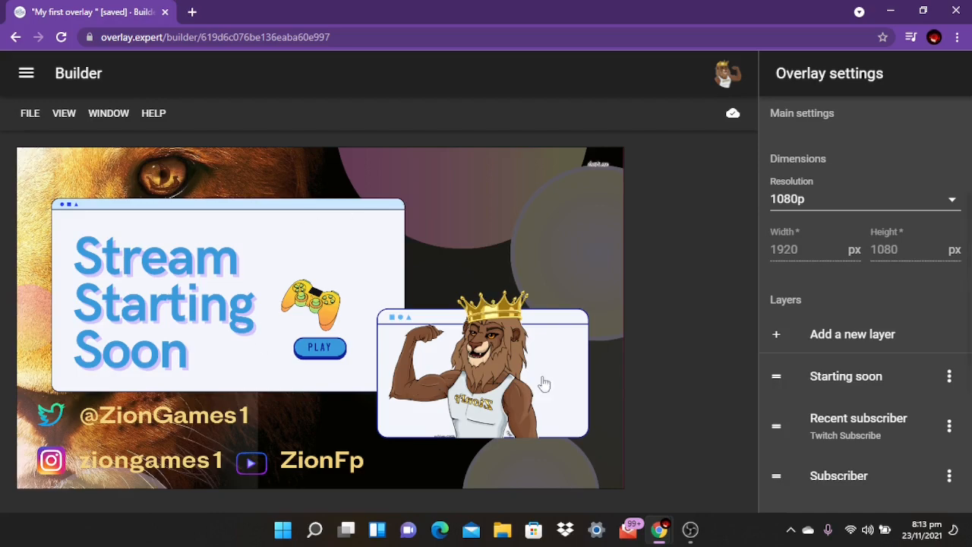
- Hide the Starting soon layer
{"action": "left_click", "coordinate": [949, 378]}
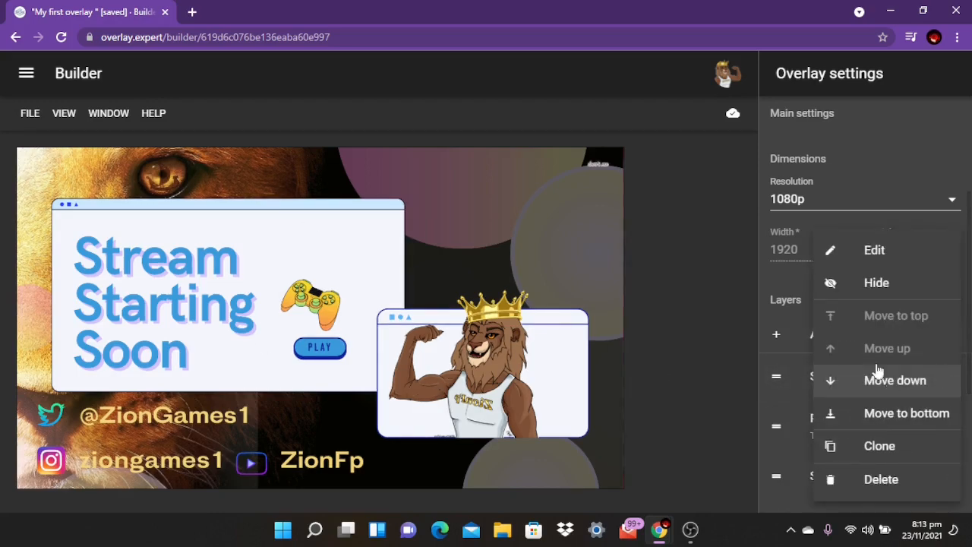
{"action": "left_click", "coordinate": [874, 284]}
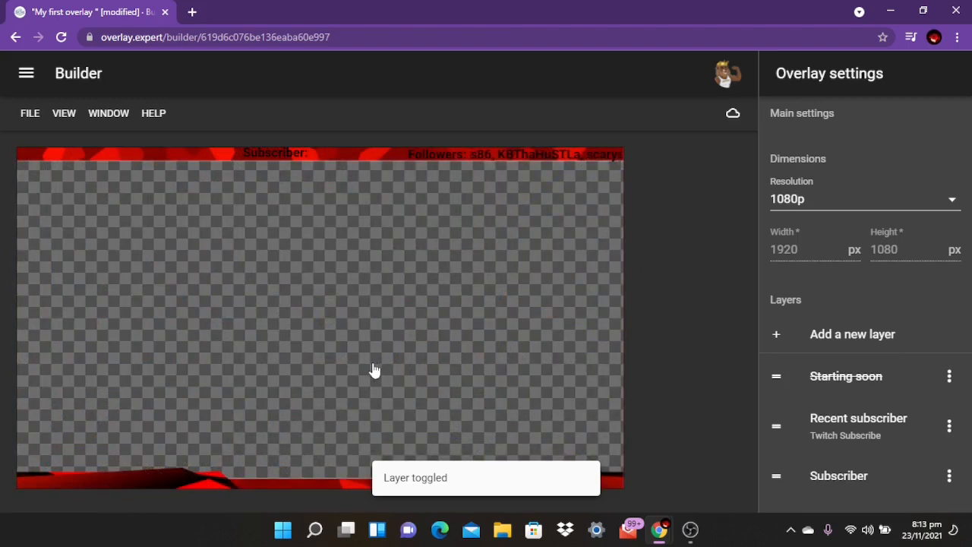
- Play the "Sundays are fun Days" broadcast as the stream preview background and examine the overlay on top of it
{"action": "left_click", "coordinate": [110, 116]}
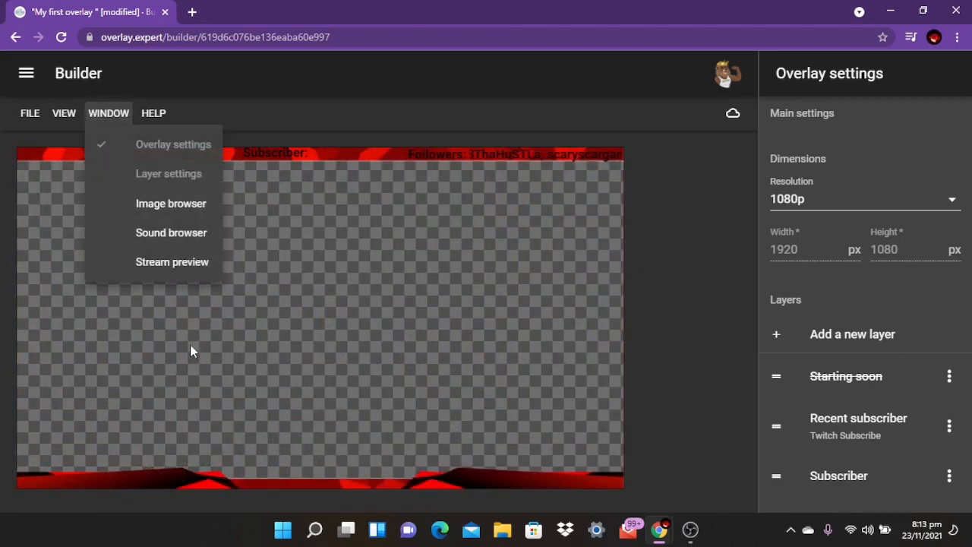
{"action": "left_click", "coordinate": [190, 346]}
{"action": "left_click", "coordinate": [102, 117]}
{"action": "left_click", "coordinate": [139, 258]}
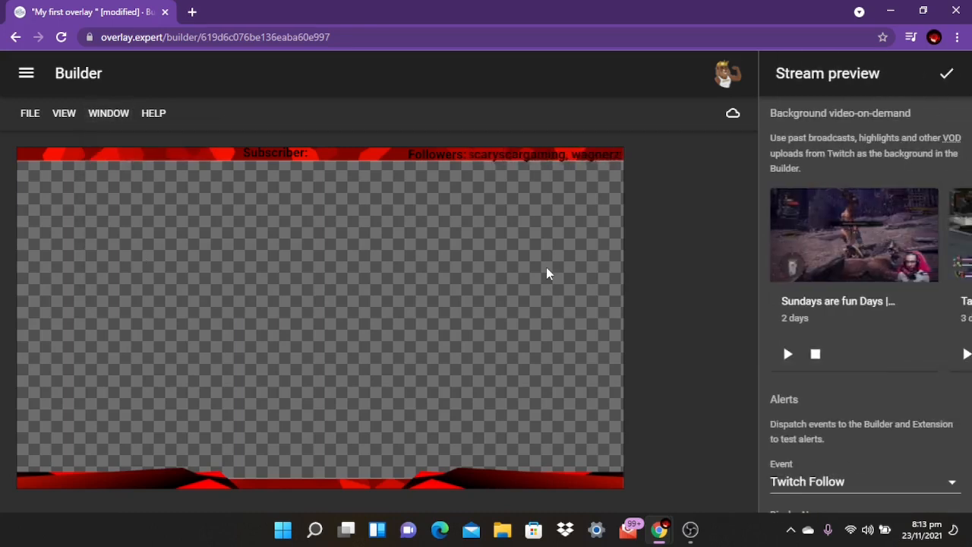
{"action": "left_click", "coordinate": [787, 354]}
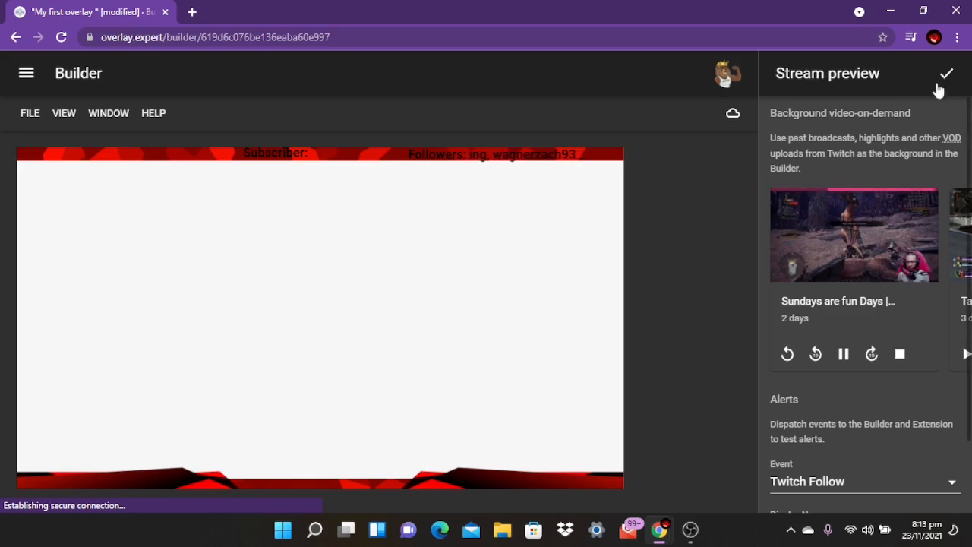
{"action": "left_click", "coordinate": [944, 76]}
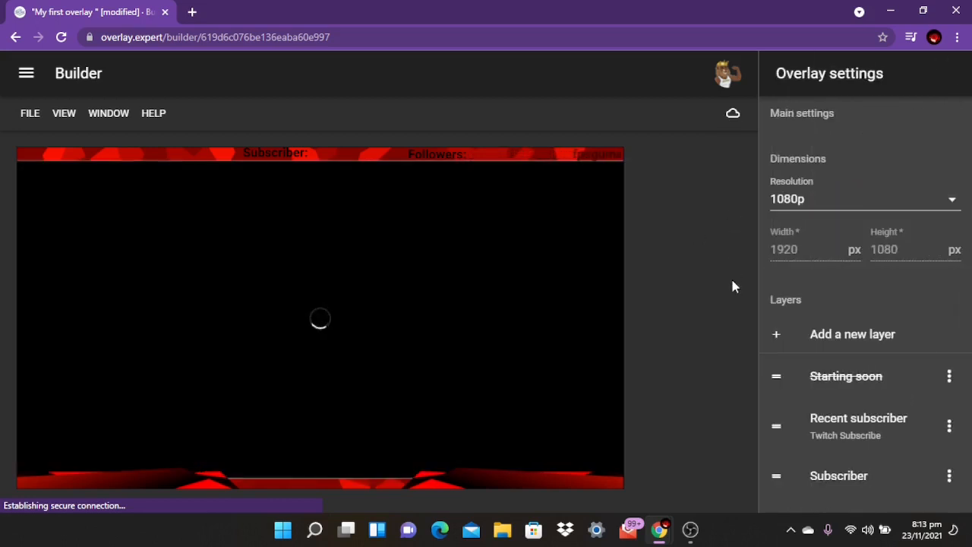
{"action": "mouse_move", "coordinate": [406, 386]}
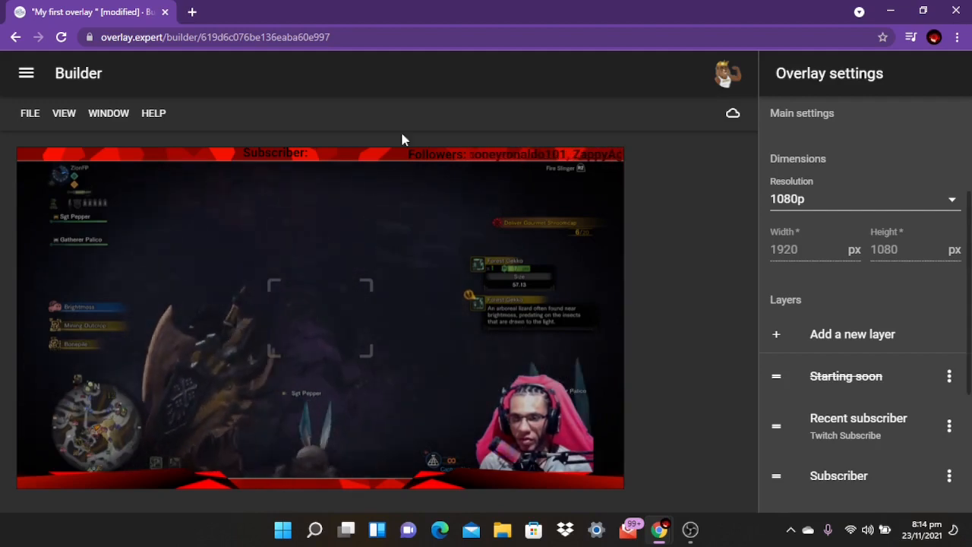
- Stop the background broadcast in the stream preview and save the overlay
{"action": "left_click", "coordinate": [99, 116]}
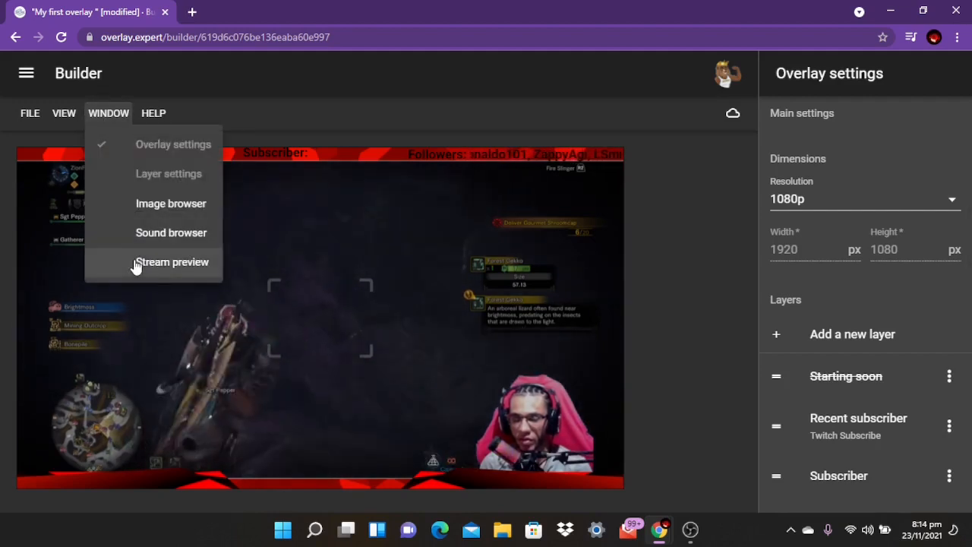
{"action": "left_click", "coordinate": [134, 262]}
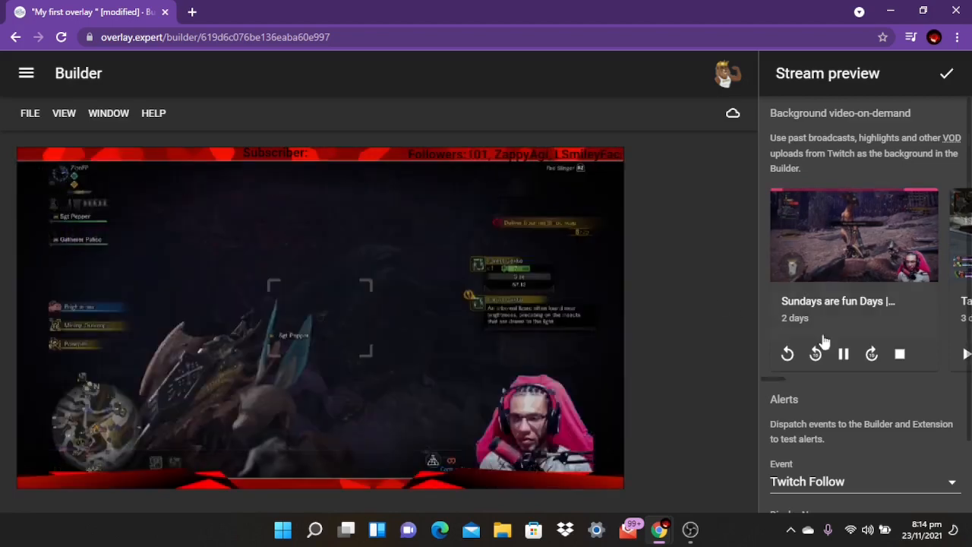
{"action": "left_click", "coordinate": [897, 355]}
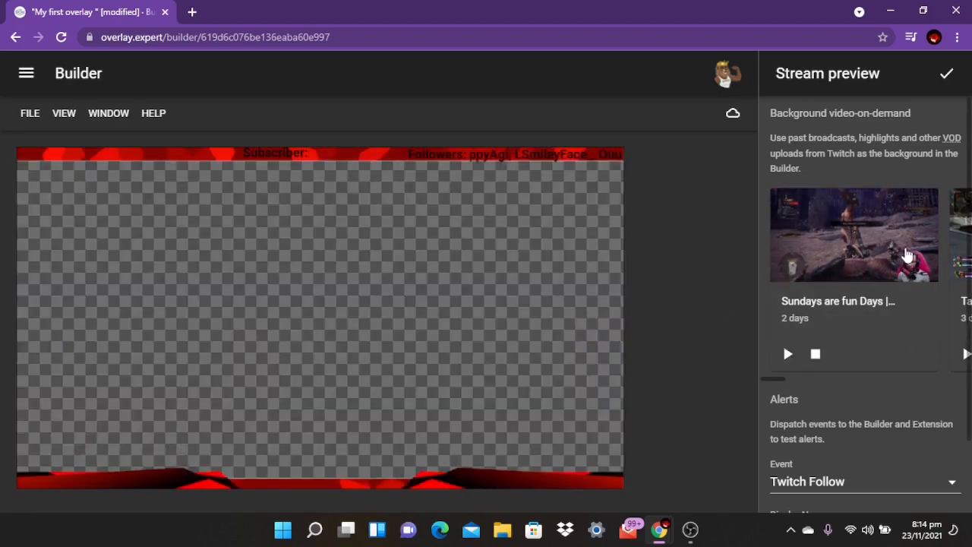
{"action": "left_click", "coordinate": [946, 73]}
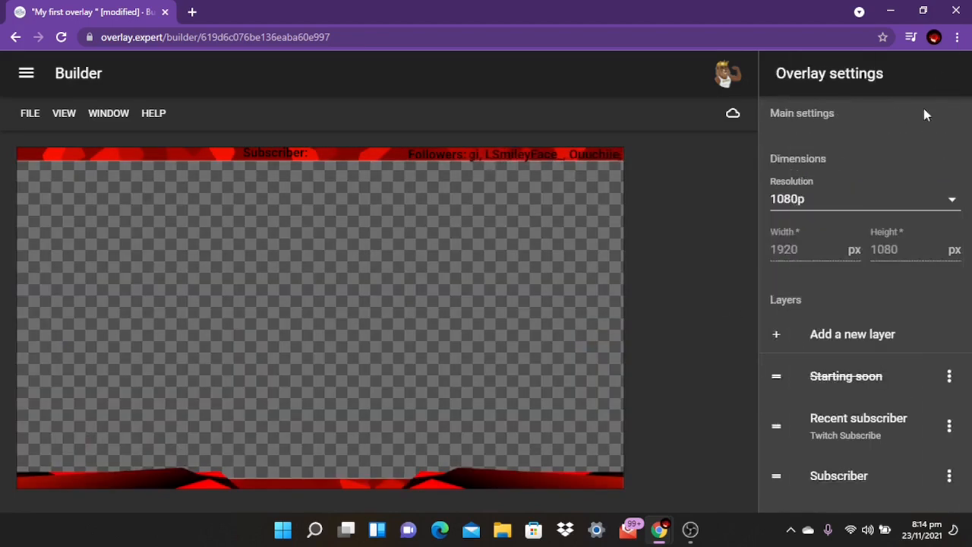
{"action": "left_click", "coordinate": [732, 116]}
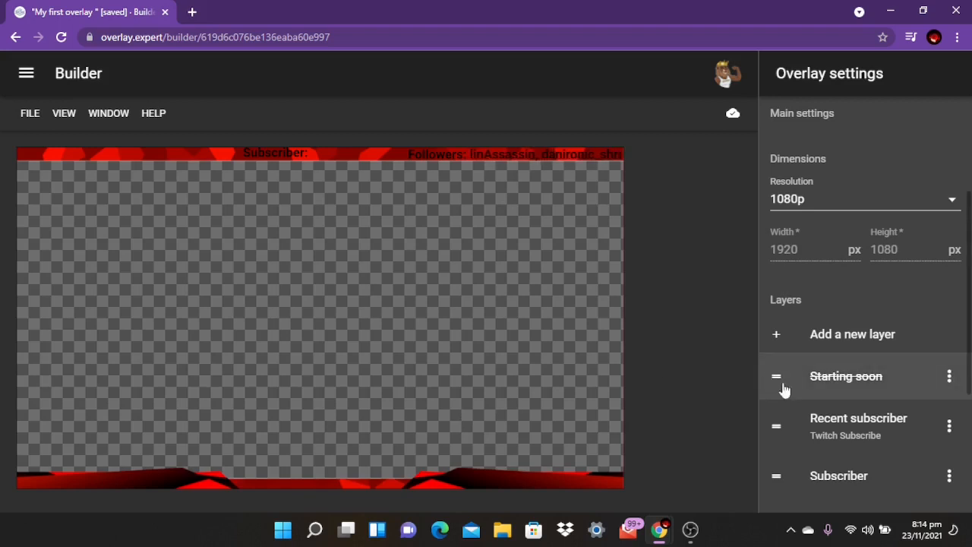
- Make the hidden Starting soon layer visible in the overlay again
{"action": "left_click", "coordinate": [857, 386]}
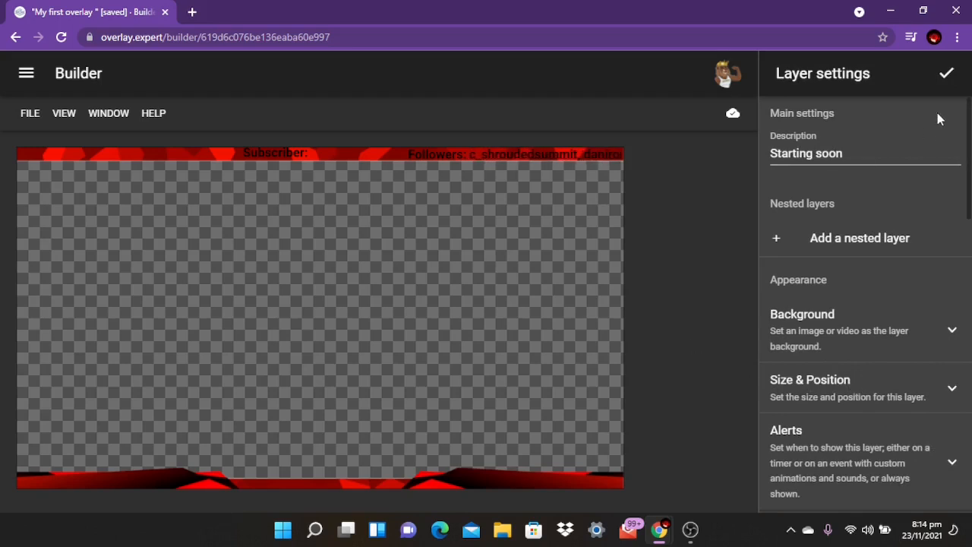
{"action": "left_click", "coordinate": [946, 73]}
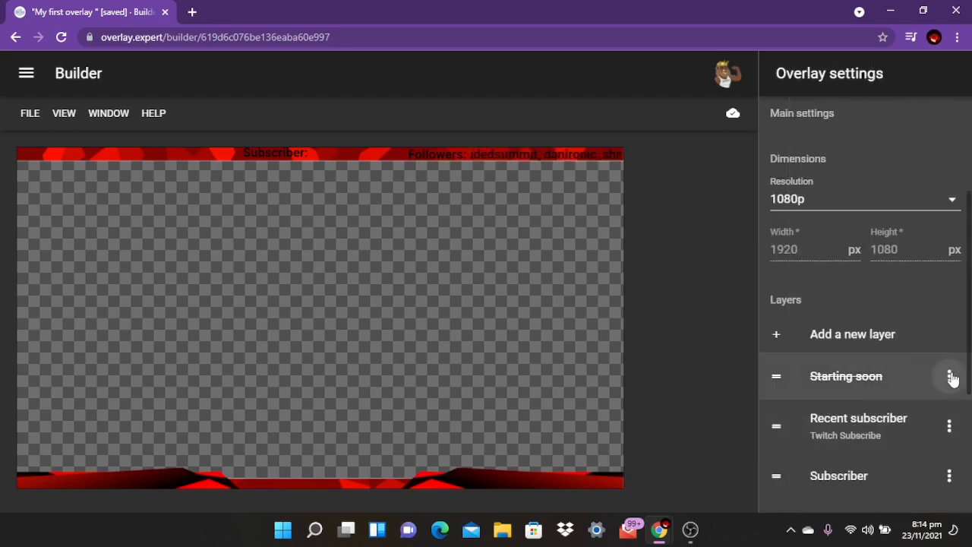
{"action": "left_click", "coordinate": [950, 378]}
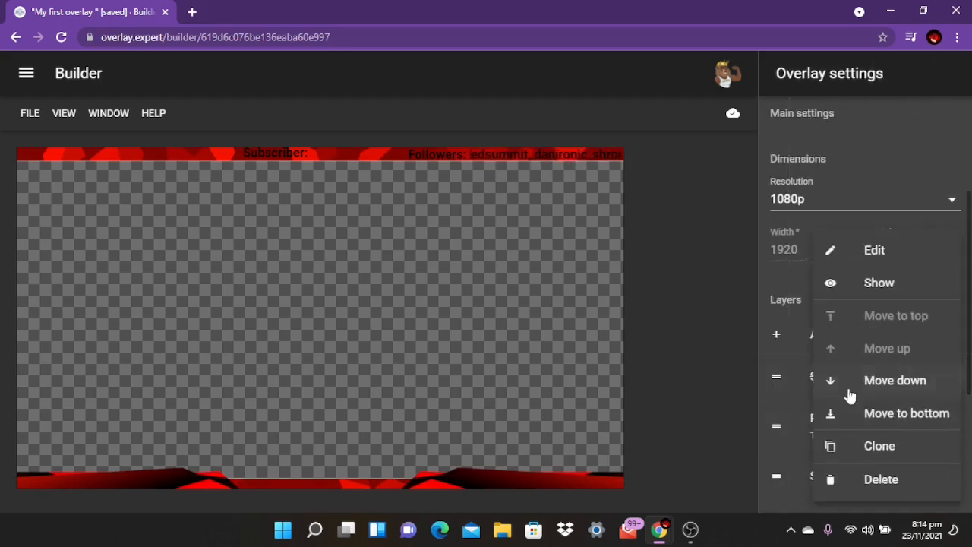
{"action": "left_click", "coordinate": [880, 283]}
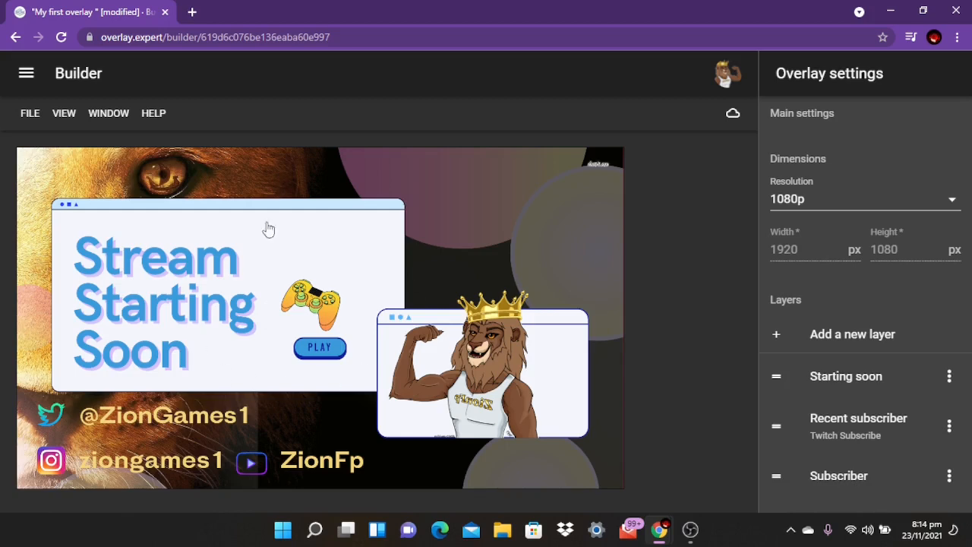
- Search the web for canva in a new browser tab and open the Canva home page
{"action": "left_click", "coordinate": [192, 12]}
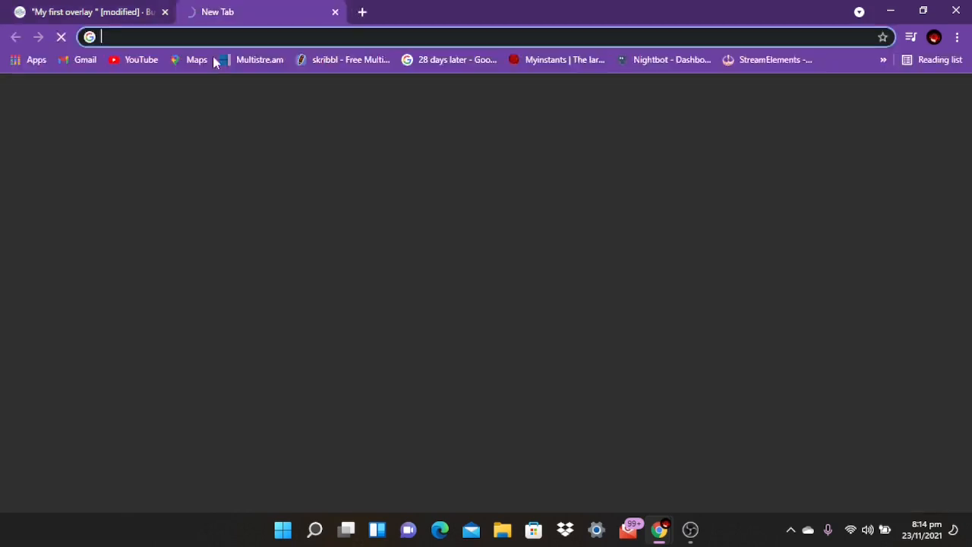
{"action": "type", "text": "canva"}
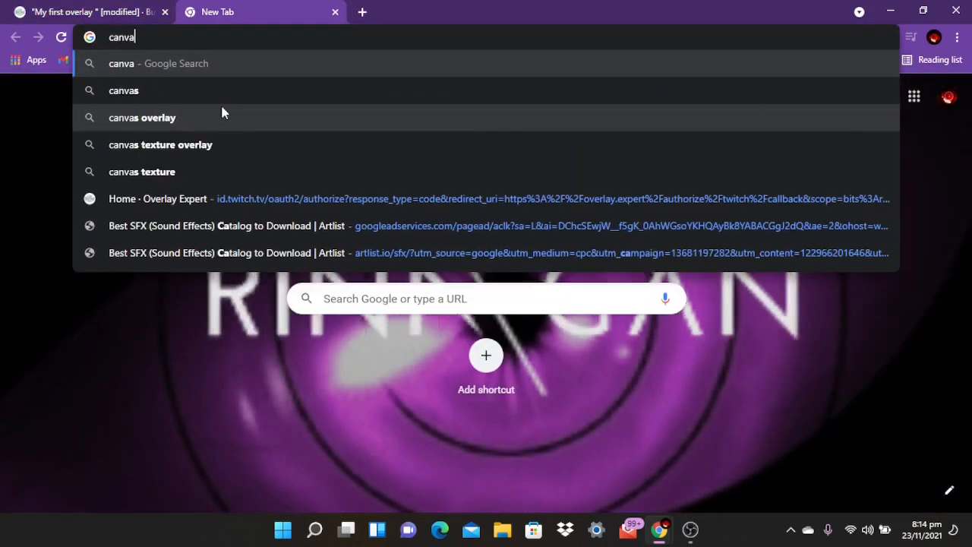
{"action": "key", "text": "Return"}
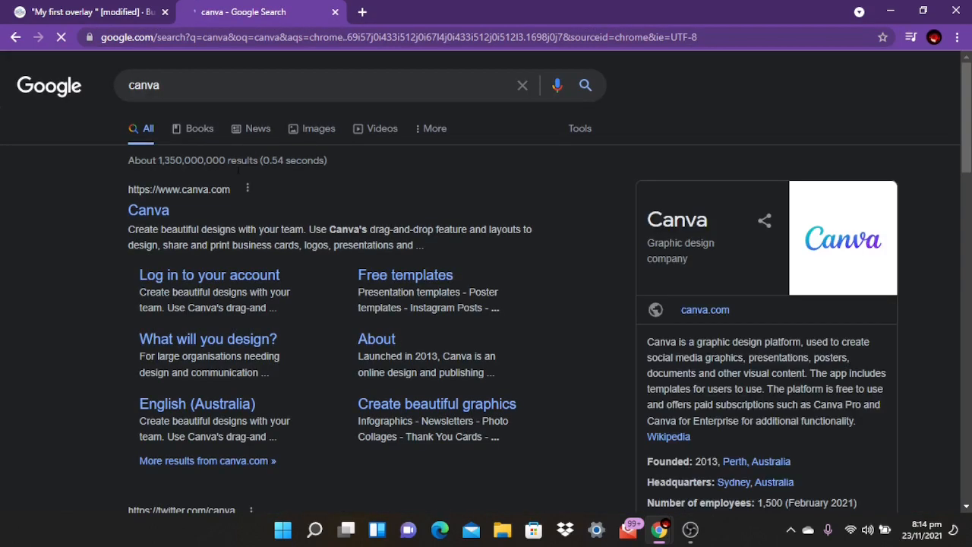
{"action": "left_click", "coordinate": [161, 215]}
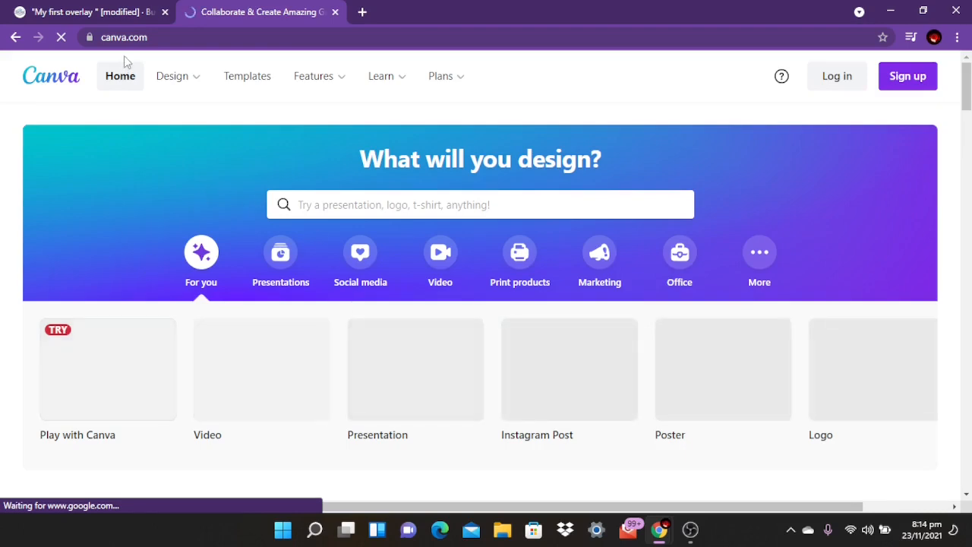
- Examine the Canva home page with its Google sign-in prompt dismissed, and close the page to return to the overlay builder
{"action": "left_click", "coordinate": [91, 11]}
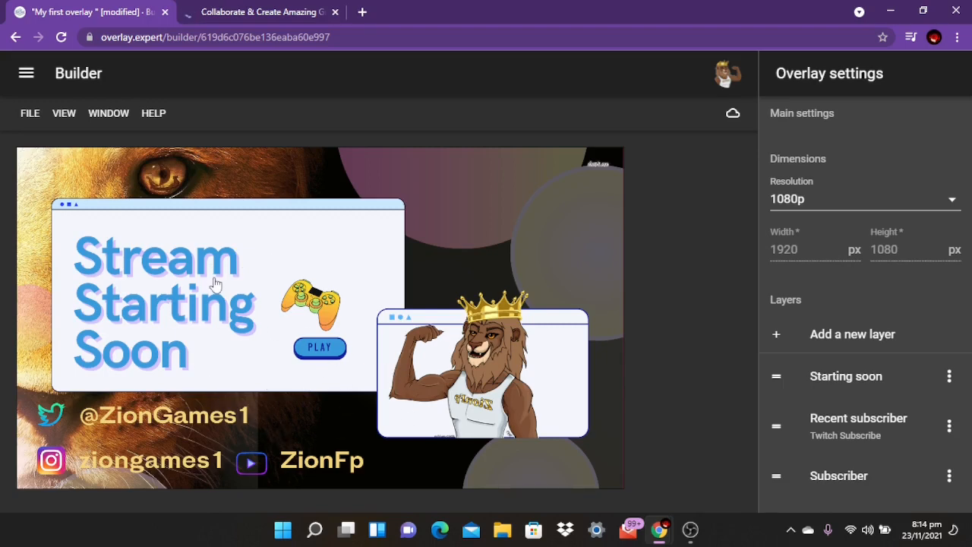
{"action": "left_click", "coordinate": [256, 12]}
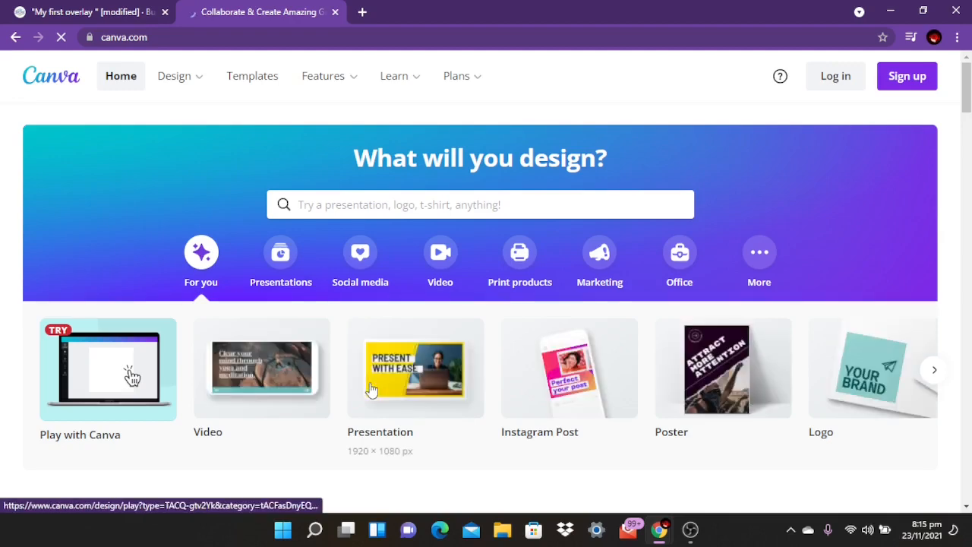
{"action": "scroll", "coordinate": [372, 390], "scroll_direction": "down", "scroll_amount": 3}
{"action": "scroll", "coordinate": [372, 389], "scroll_direction": "up", "scroll_amount": 3}
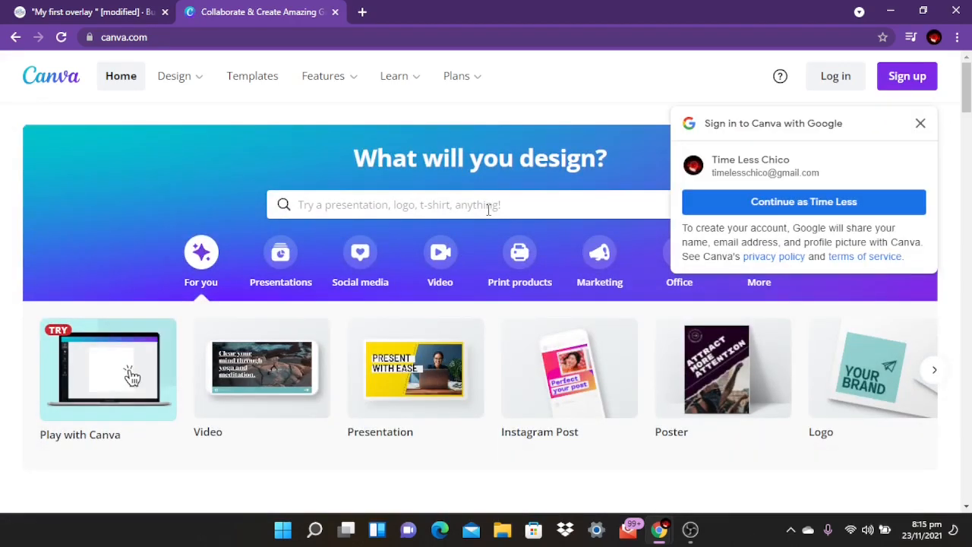
{"action": "left_click", "coordinate": [919, 124]}
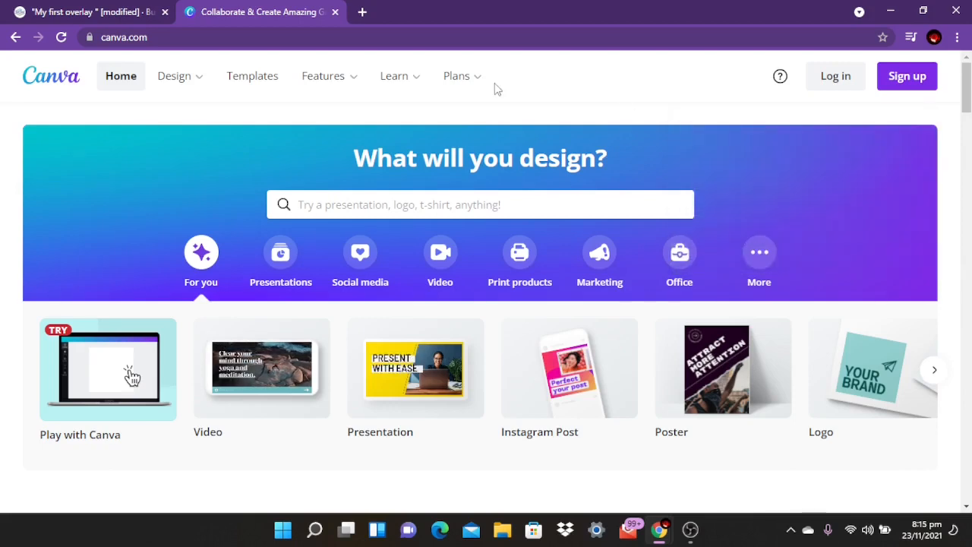
{"action": "left_click", "coordinate": [88, 11]}
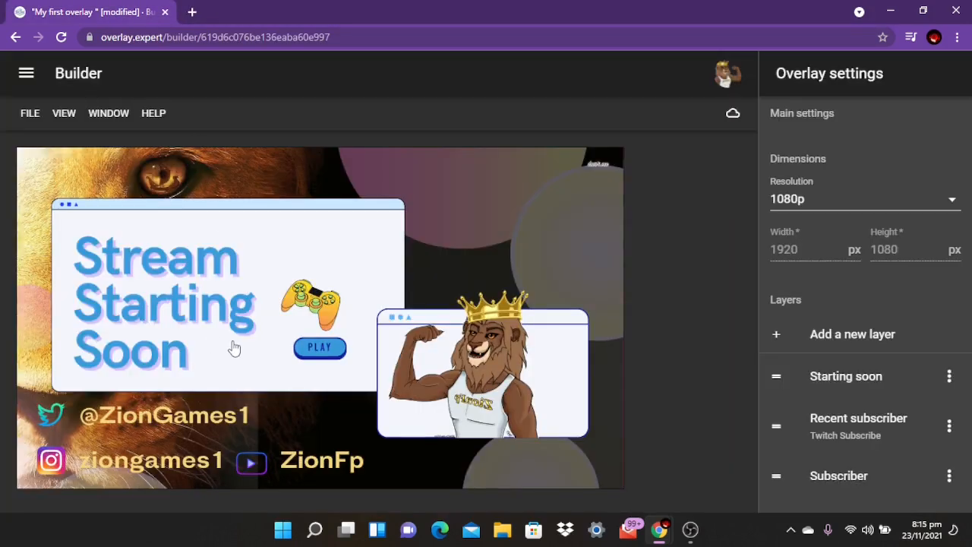